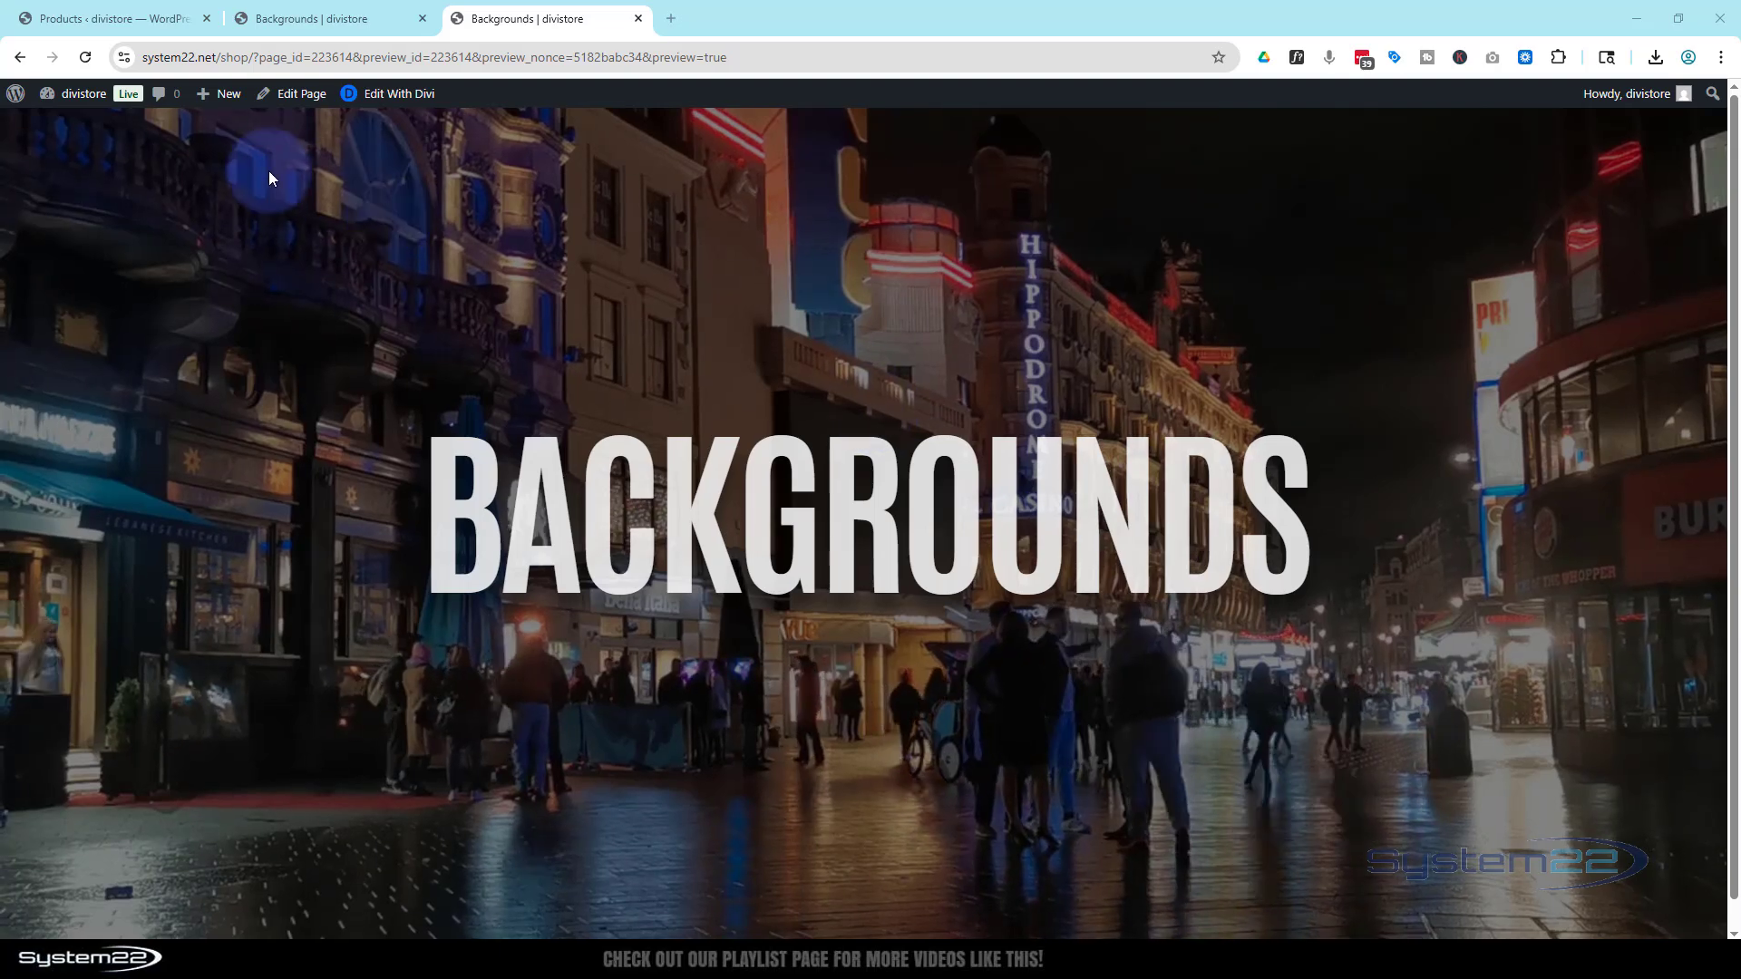
Create a new WordPress page and title it "Back"
mouse_move(217, 93)
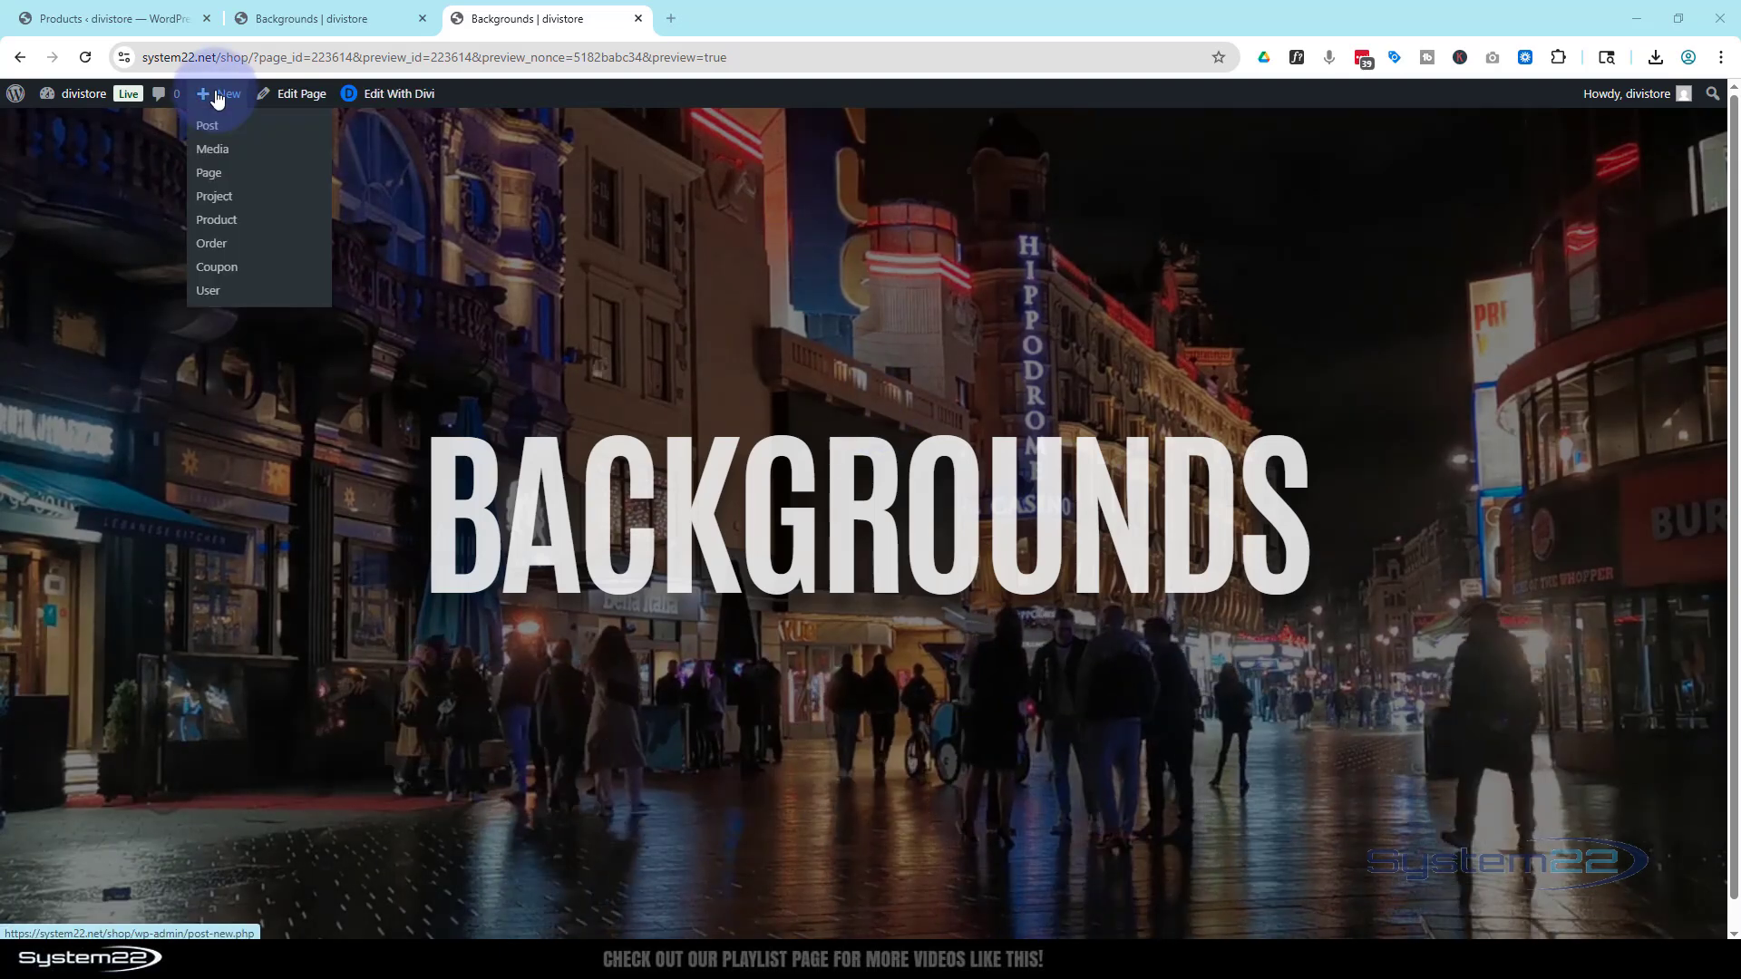
middle_click(213, 177)
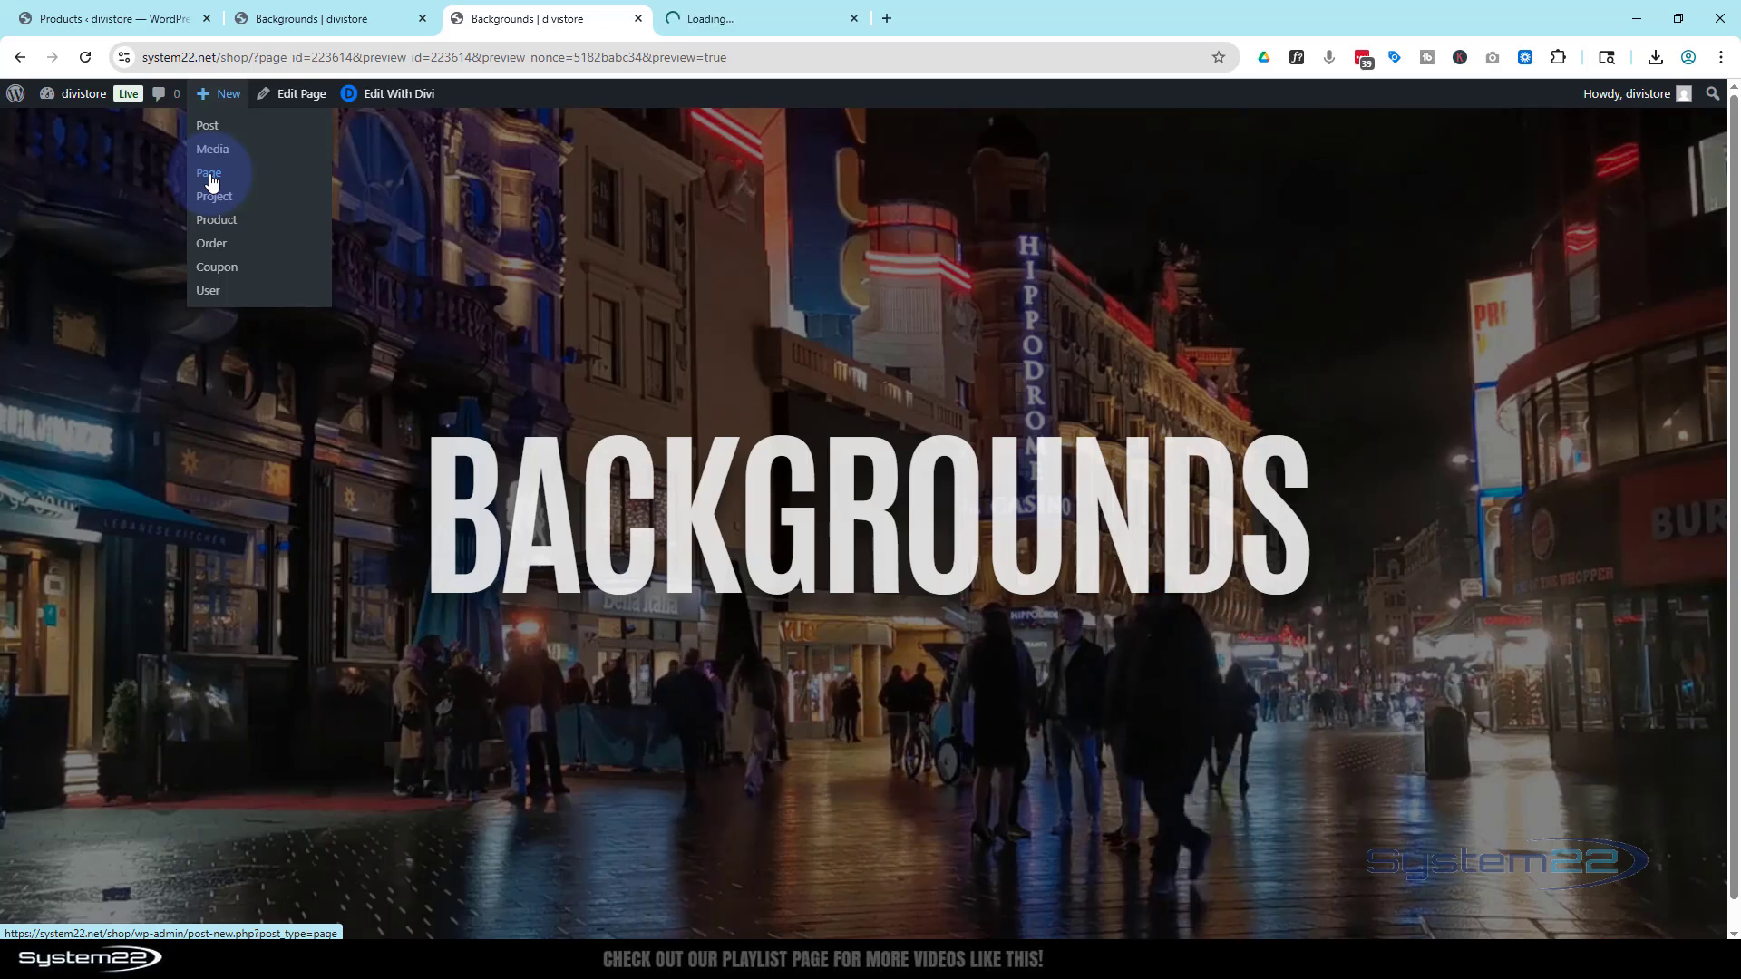
left_click(770, 18)
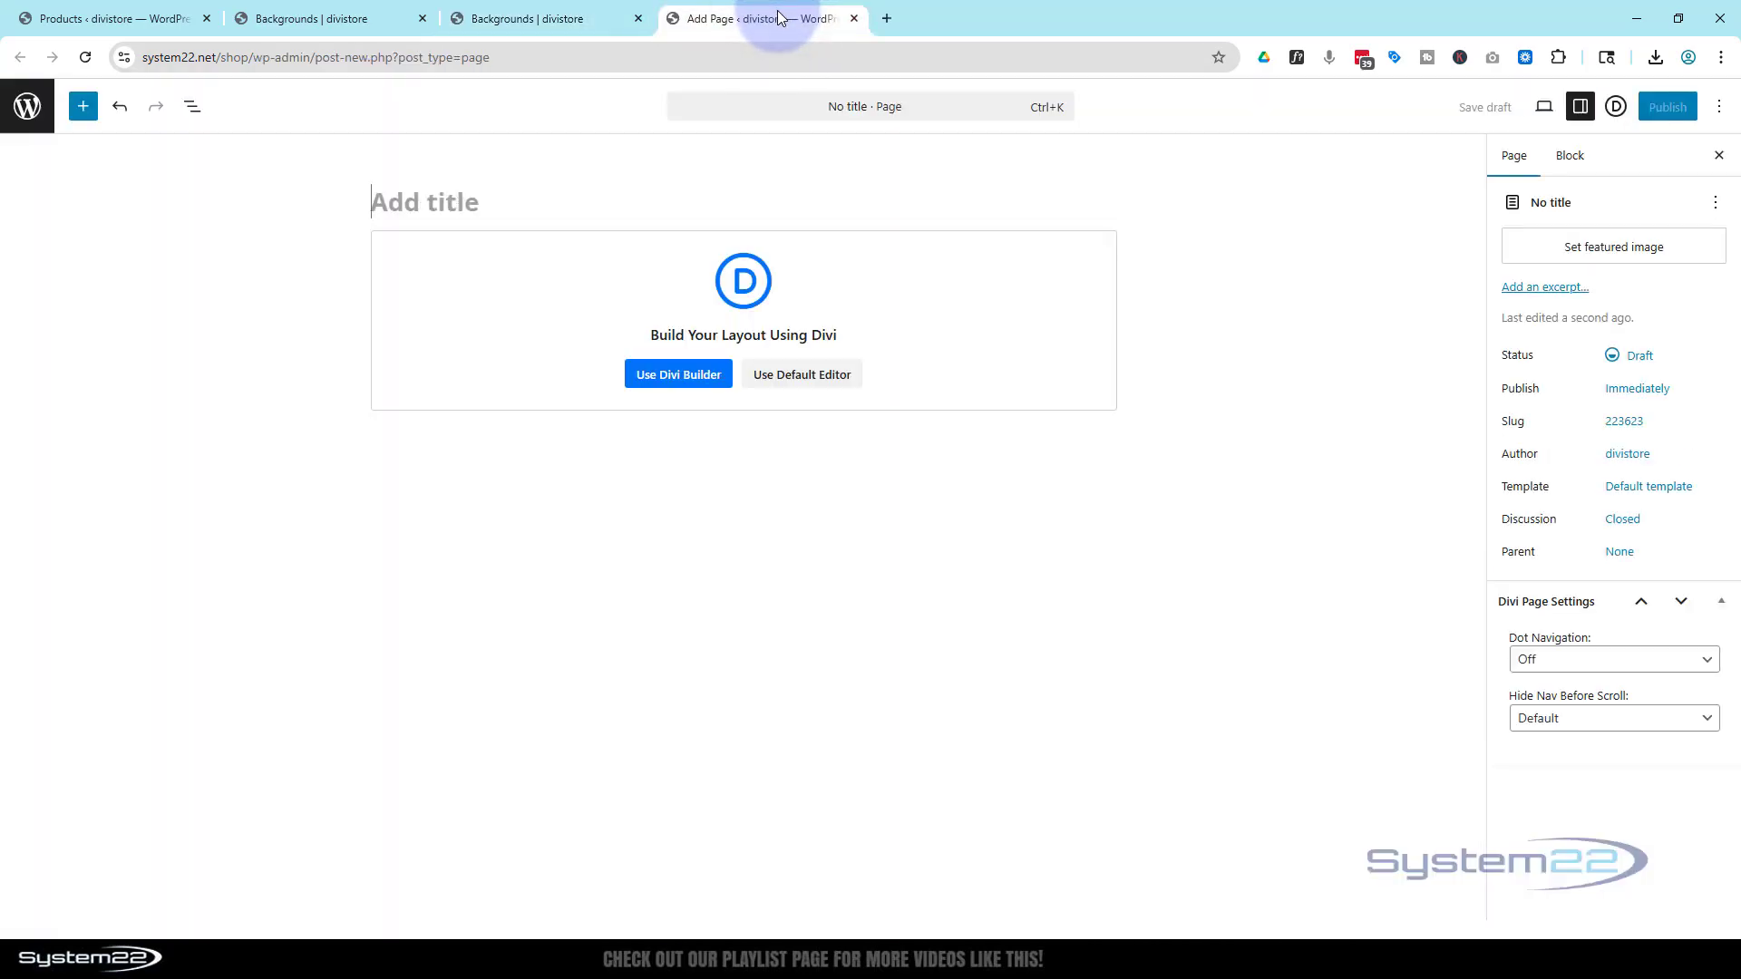
type("Back")
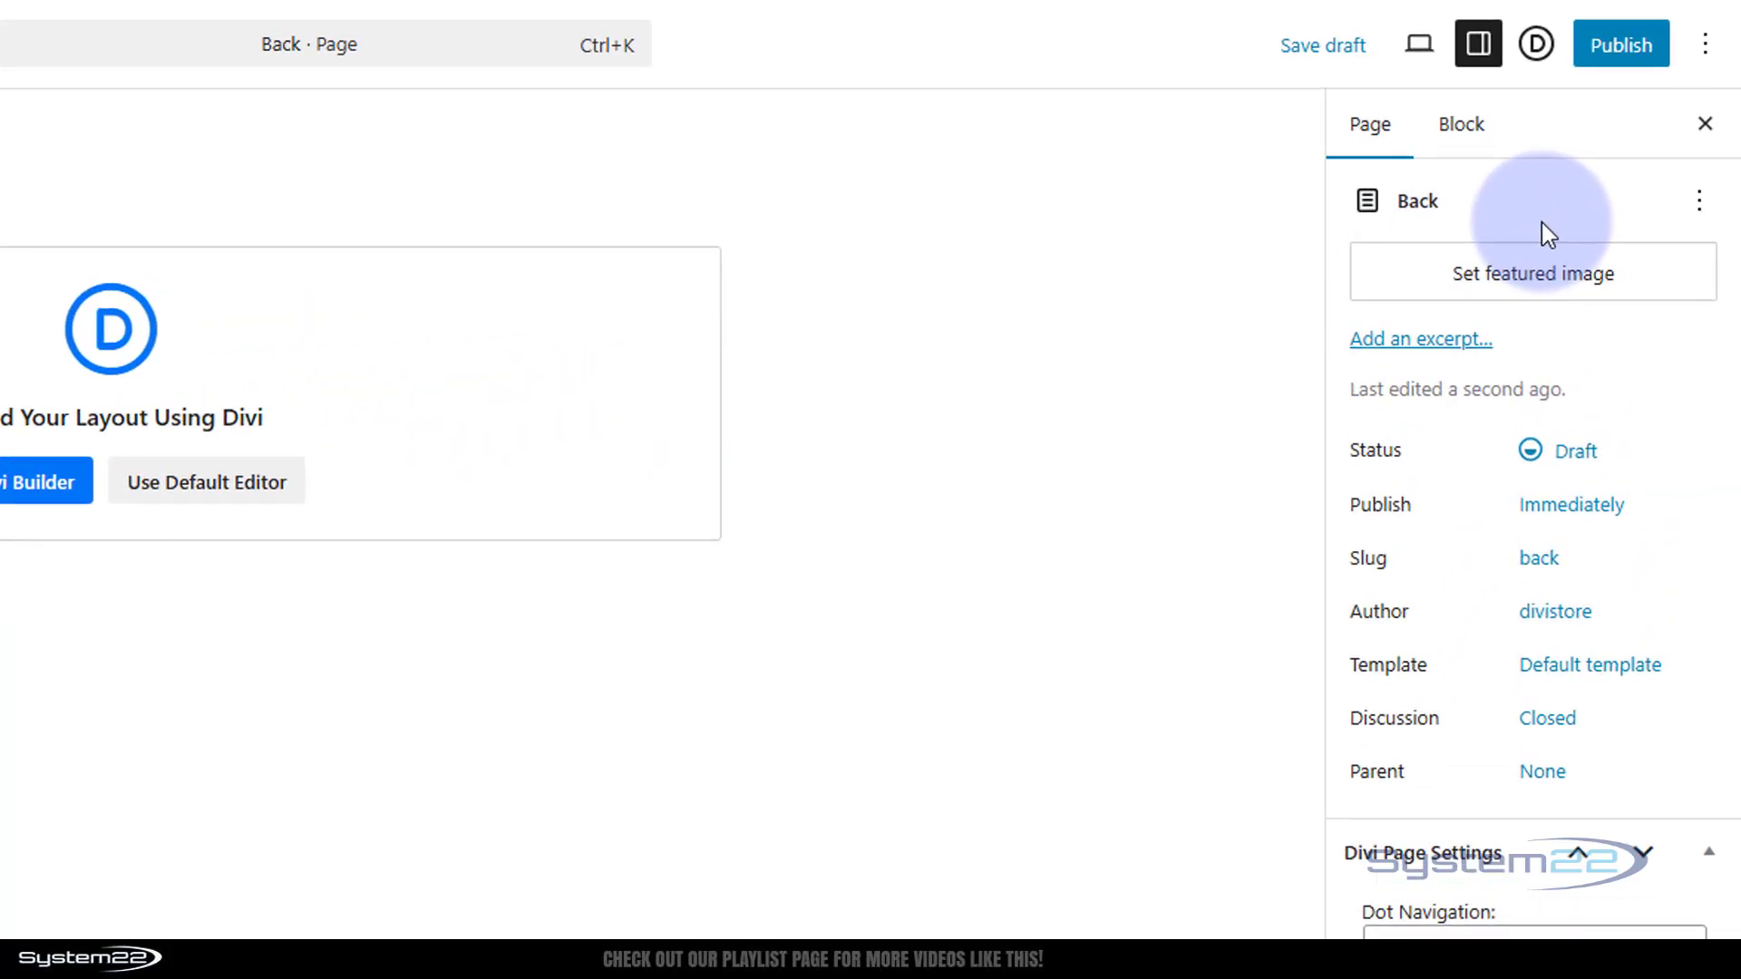
Set the page's template to Blank Page
left_click(1547, 674)
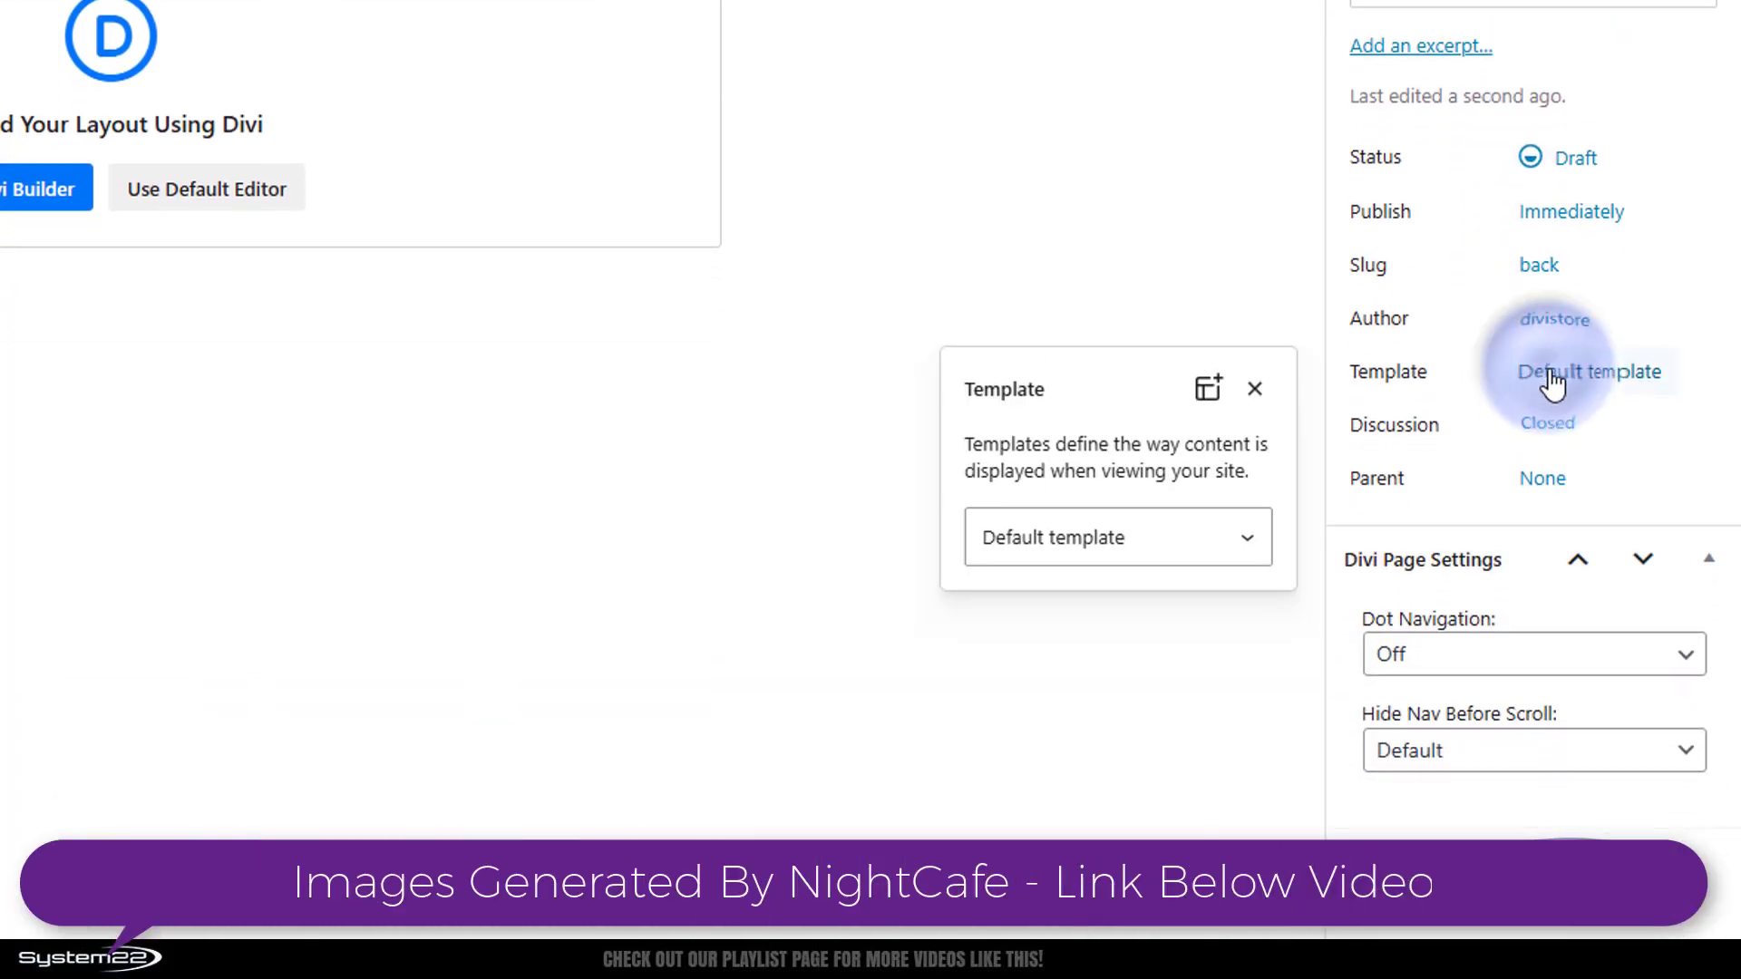
left_click(1250, 542)
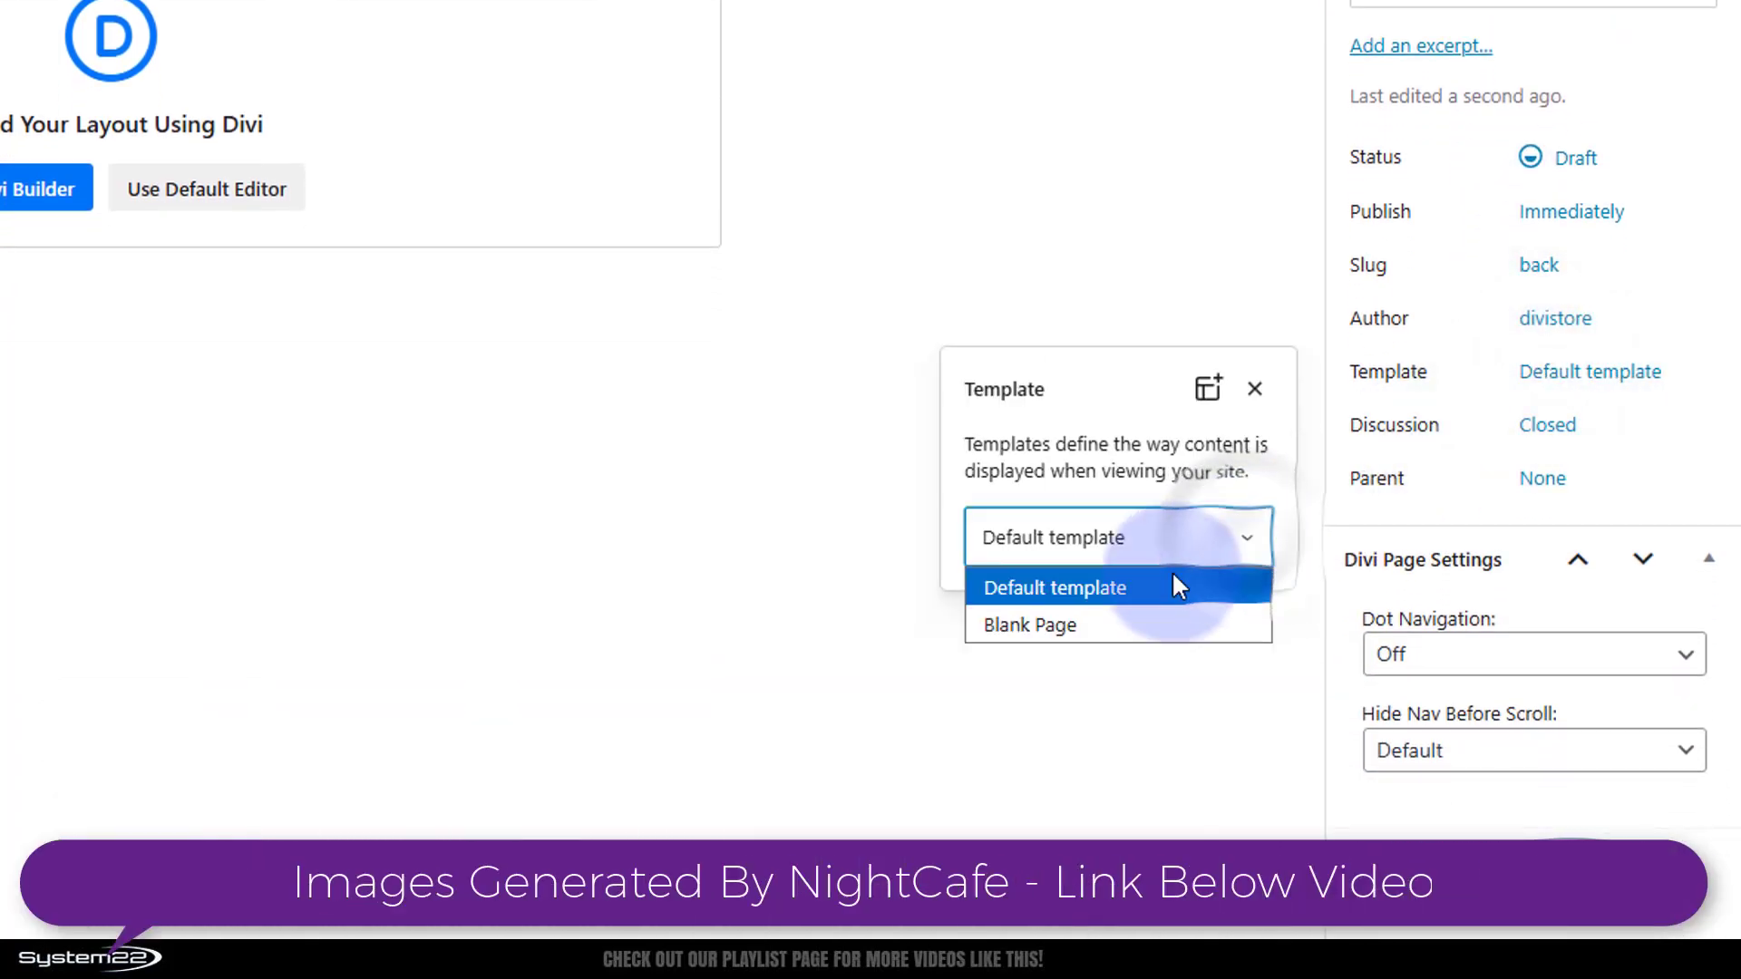
left_click(1051, 625)
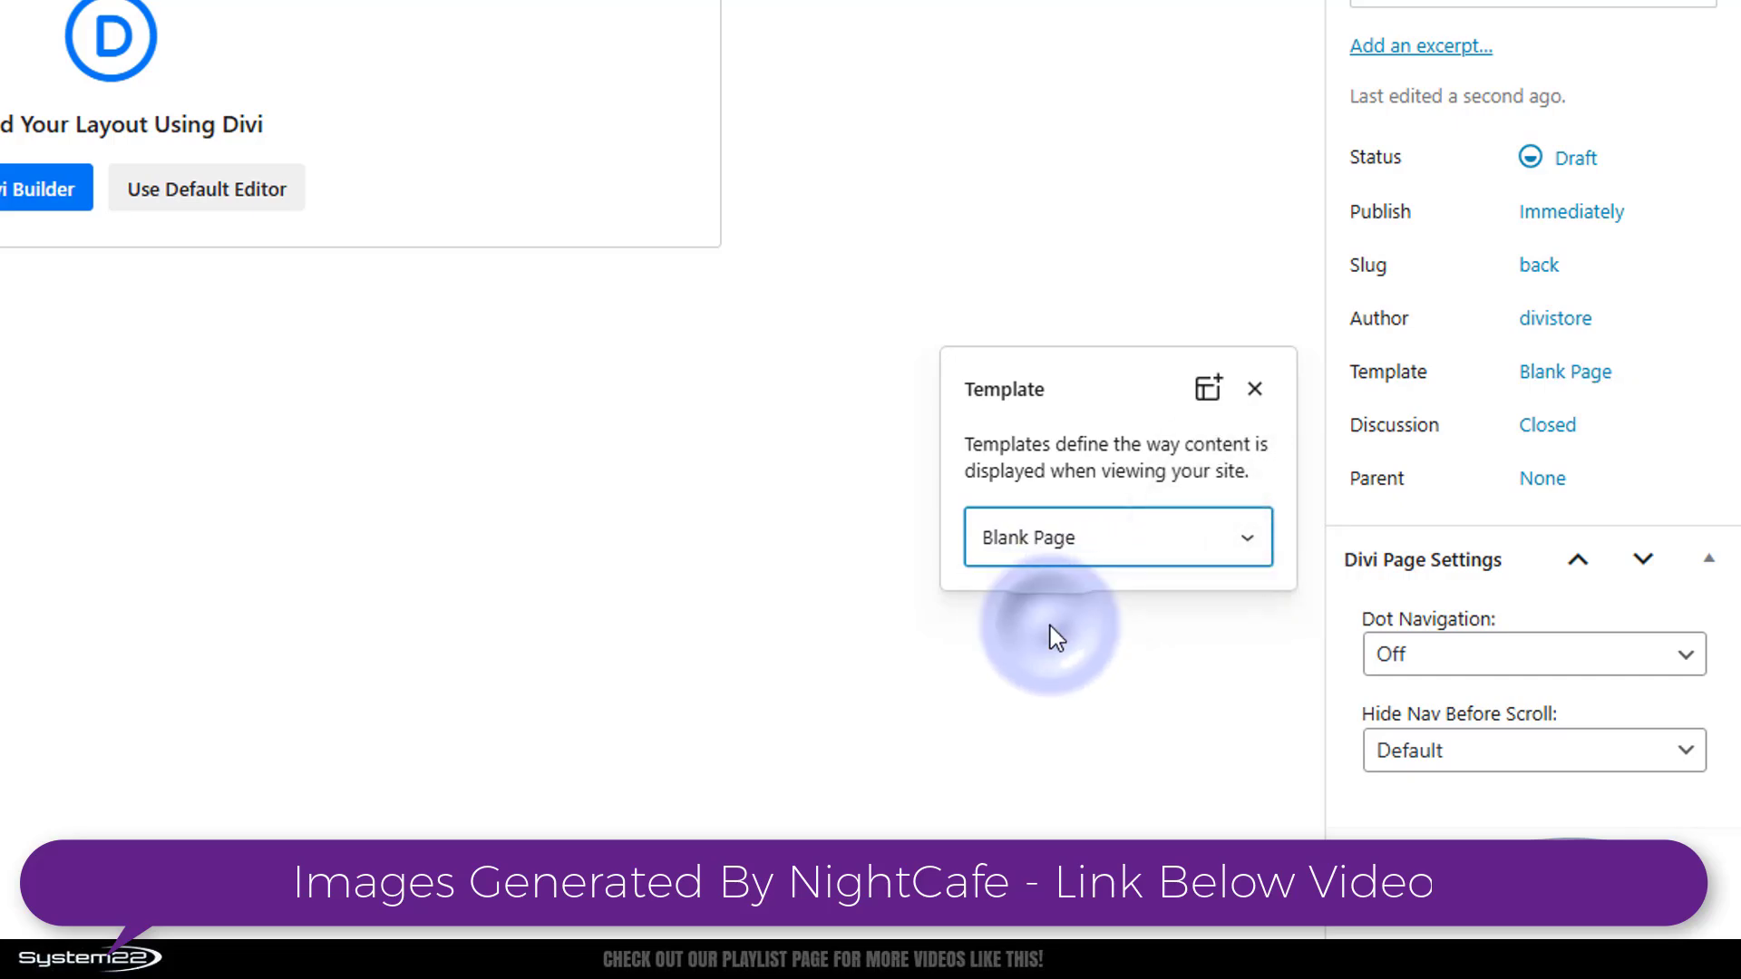
left_click(1255, 390)
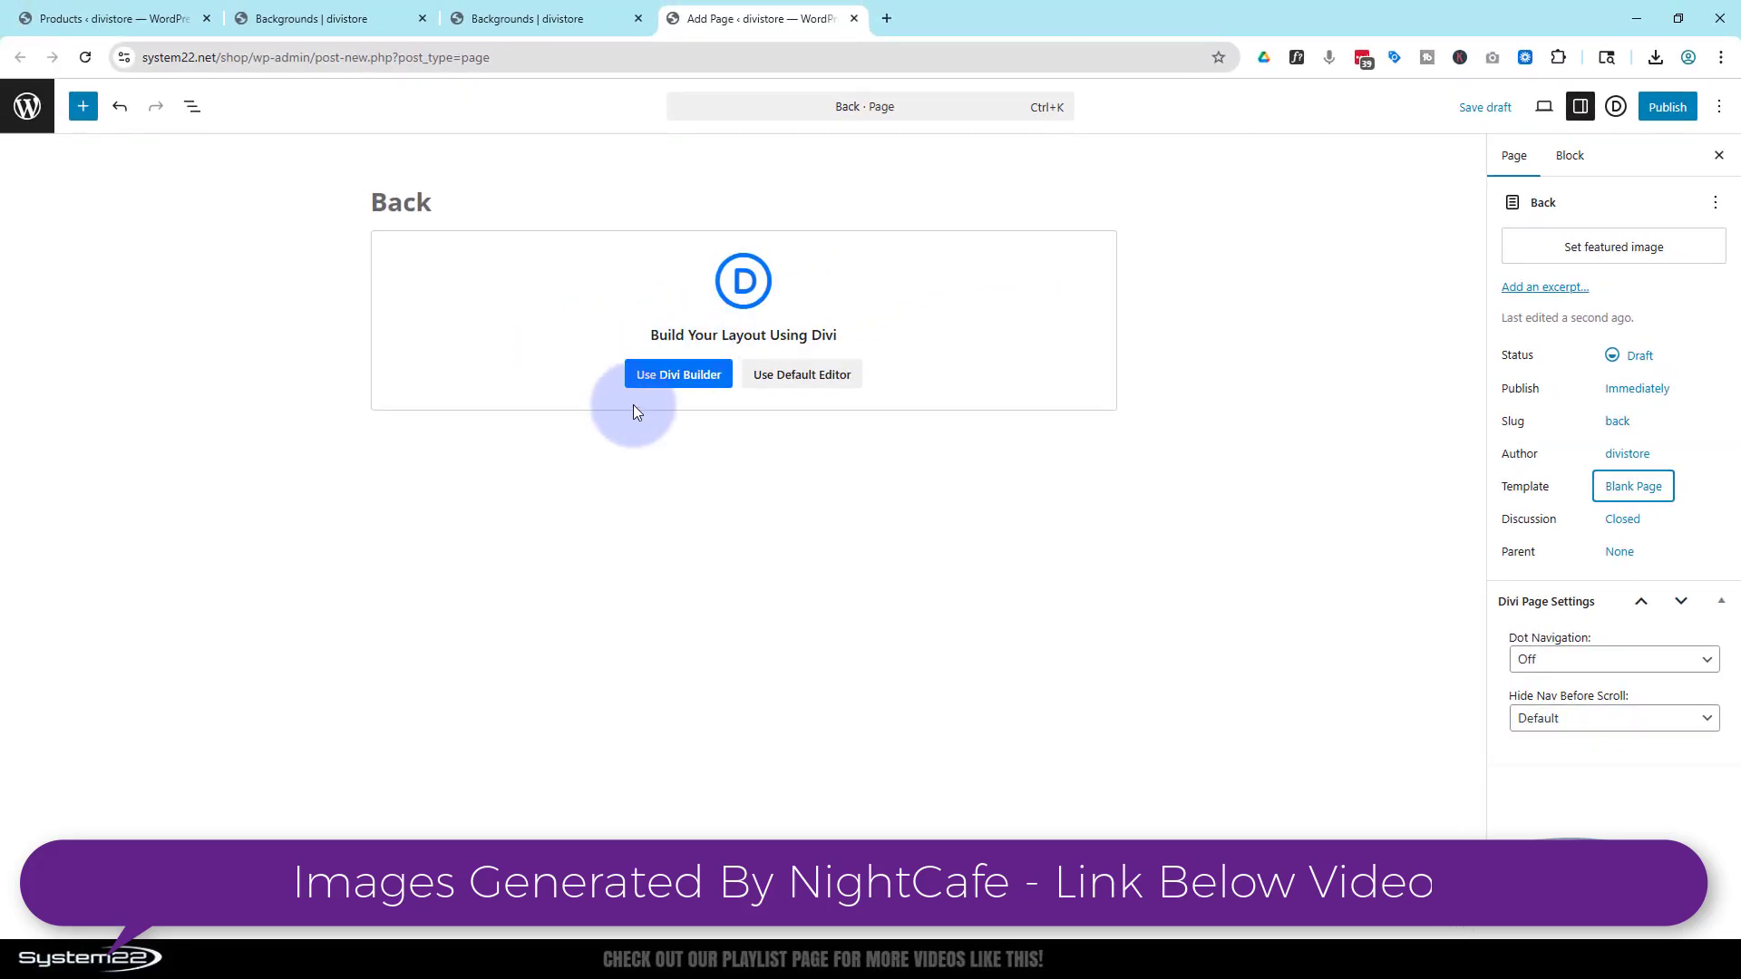
Start building the page from scratch with Divi Builder and add a single-column row containing a Call To Action module
left_click(671, 381)
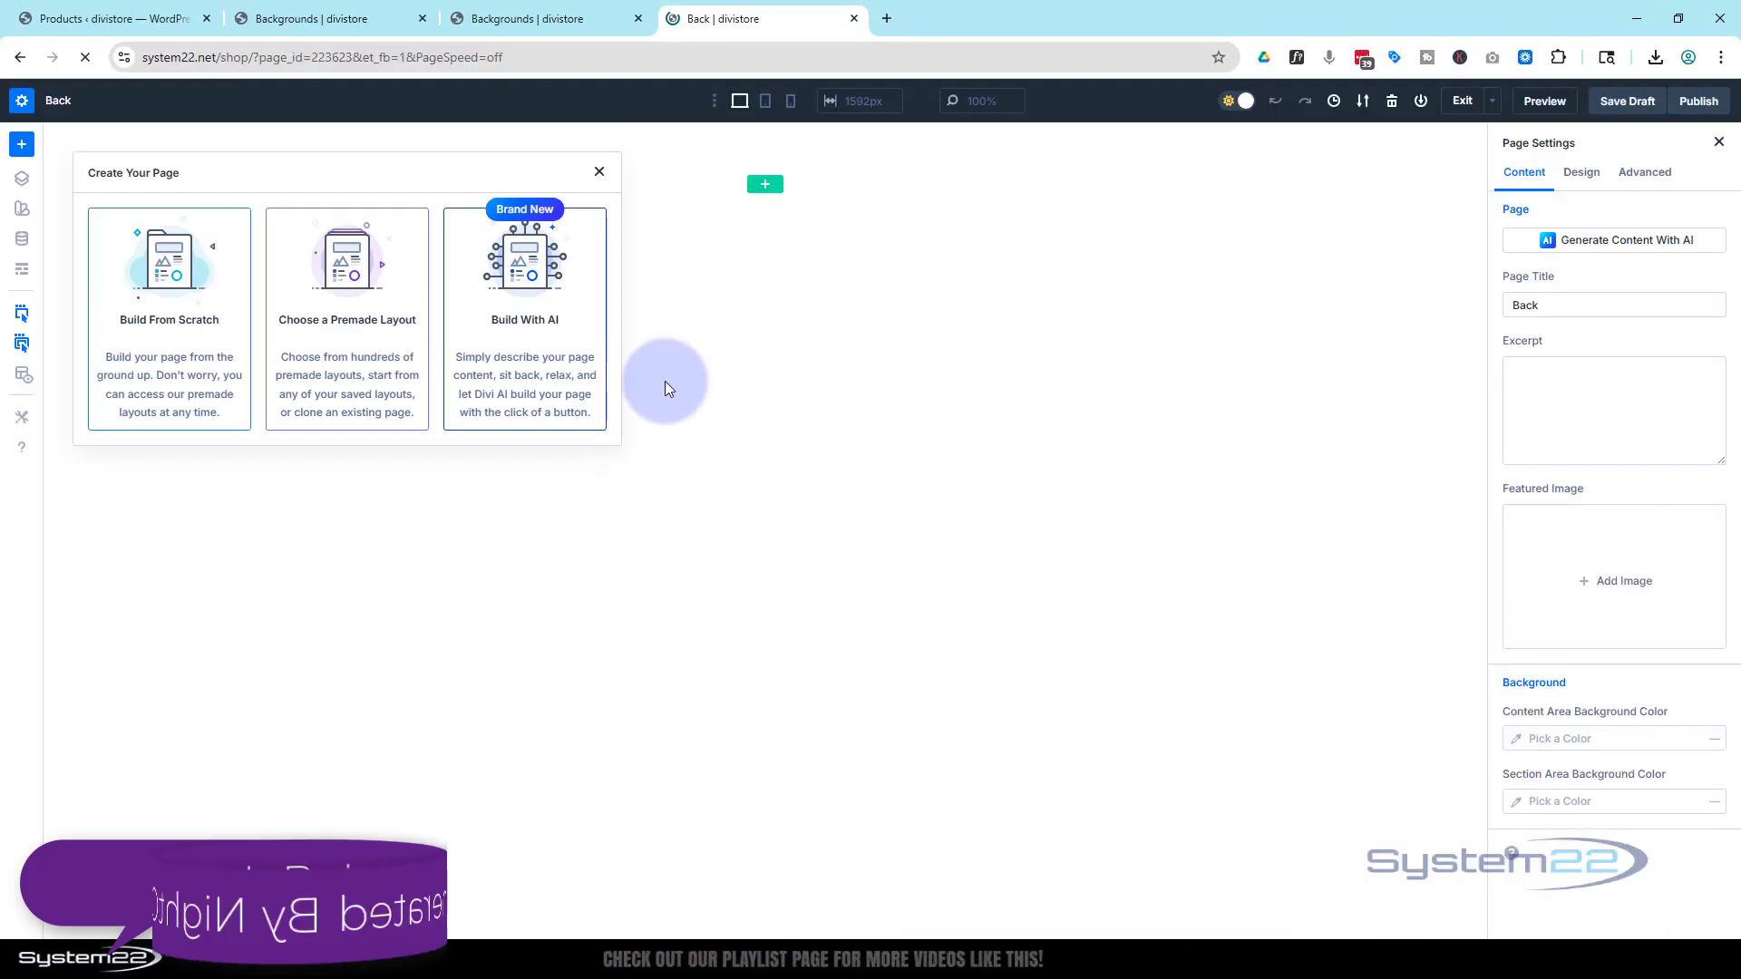
left_click(182, 281)
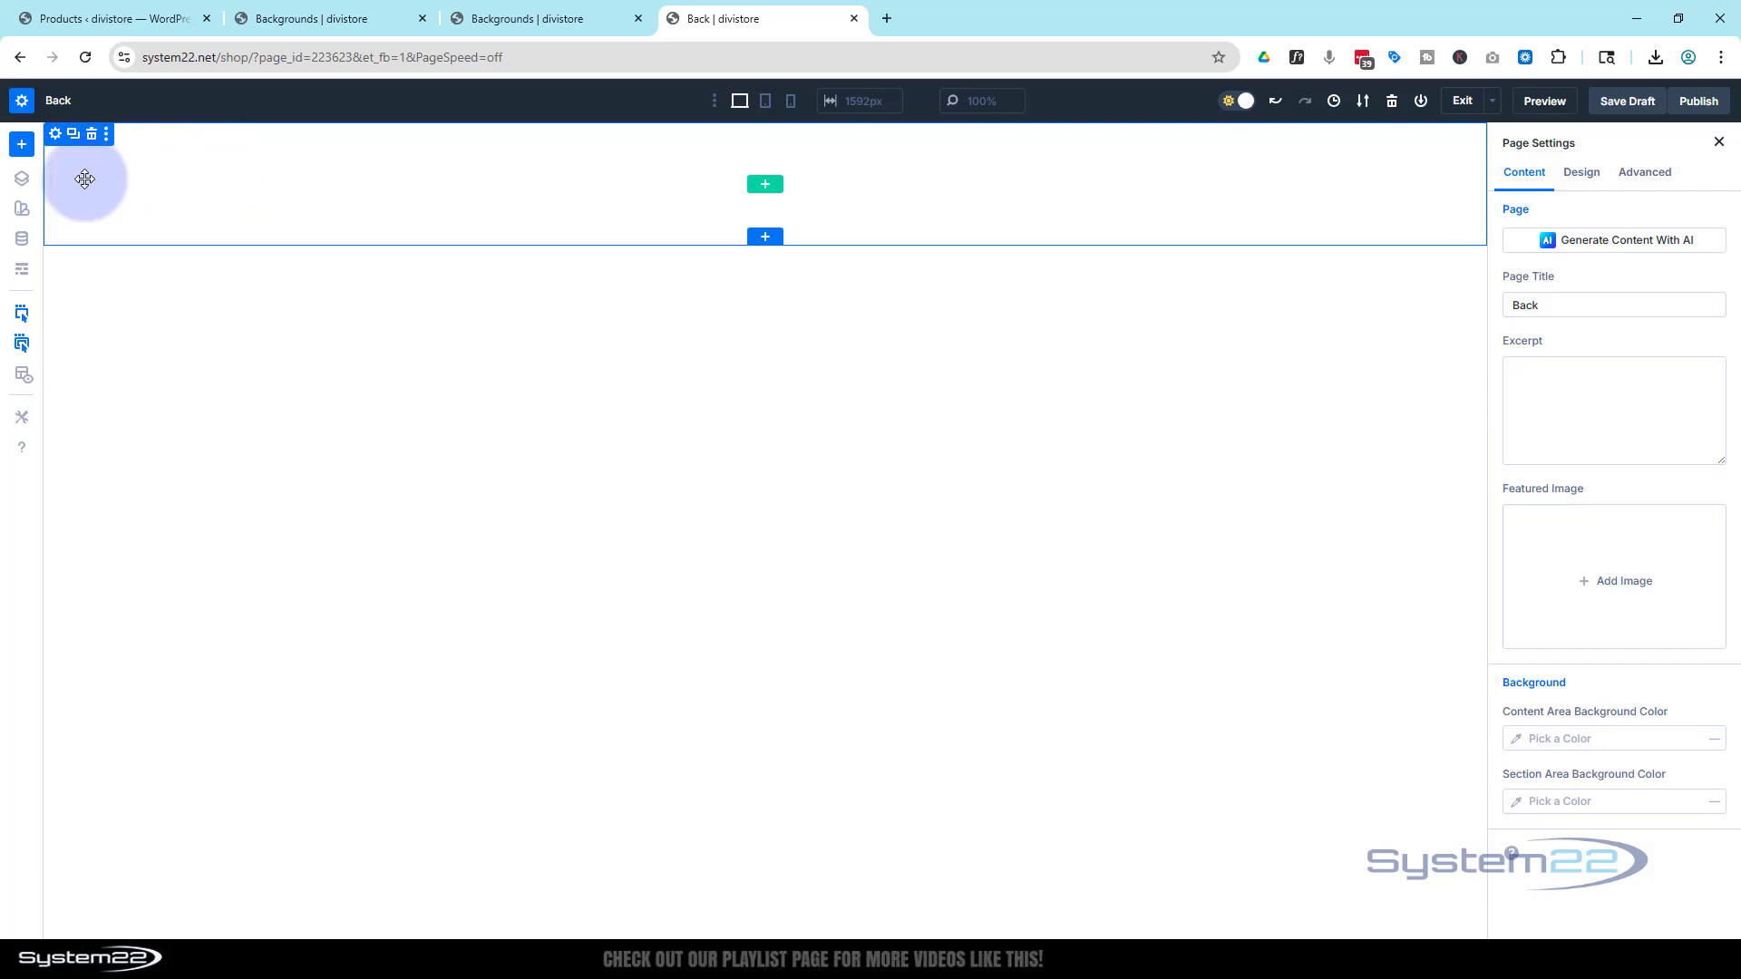
left_click(765, 183)
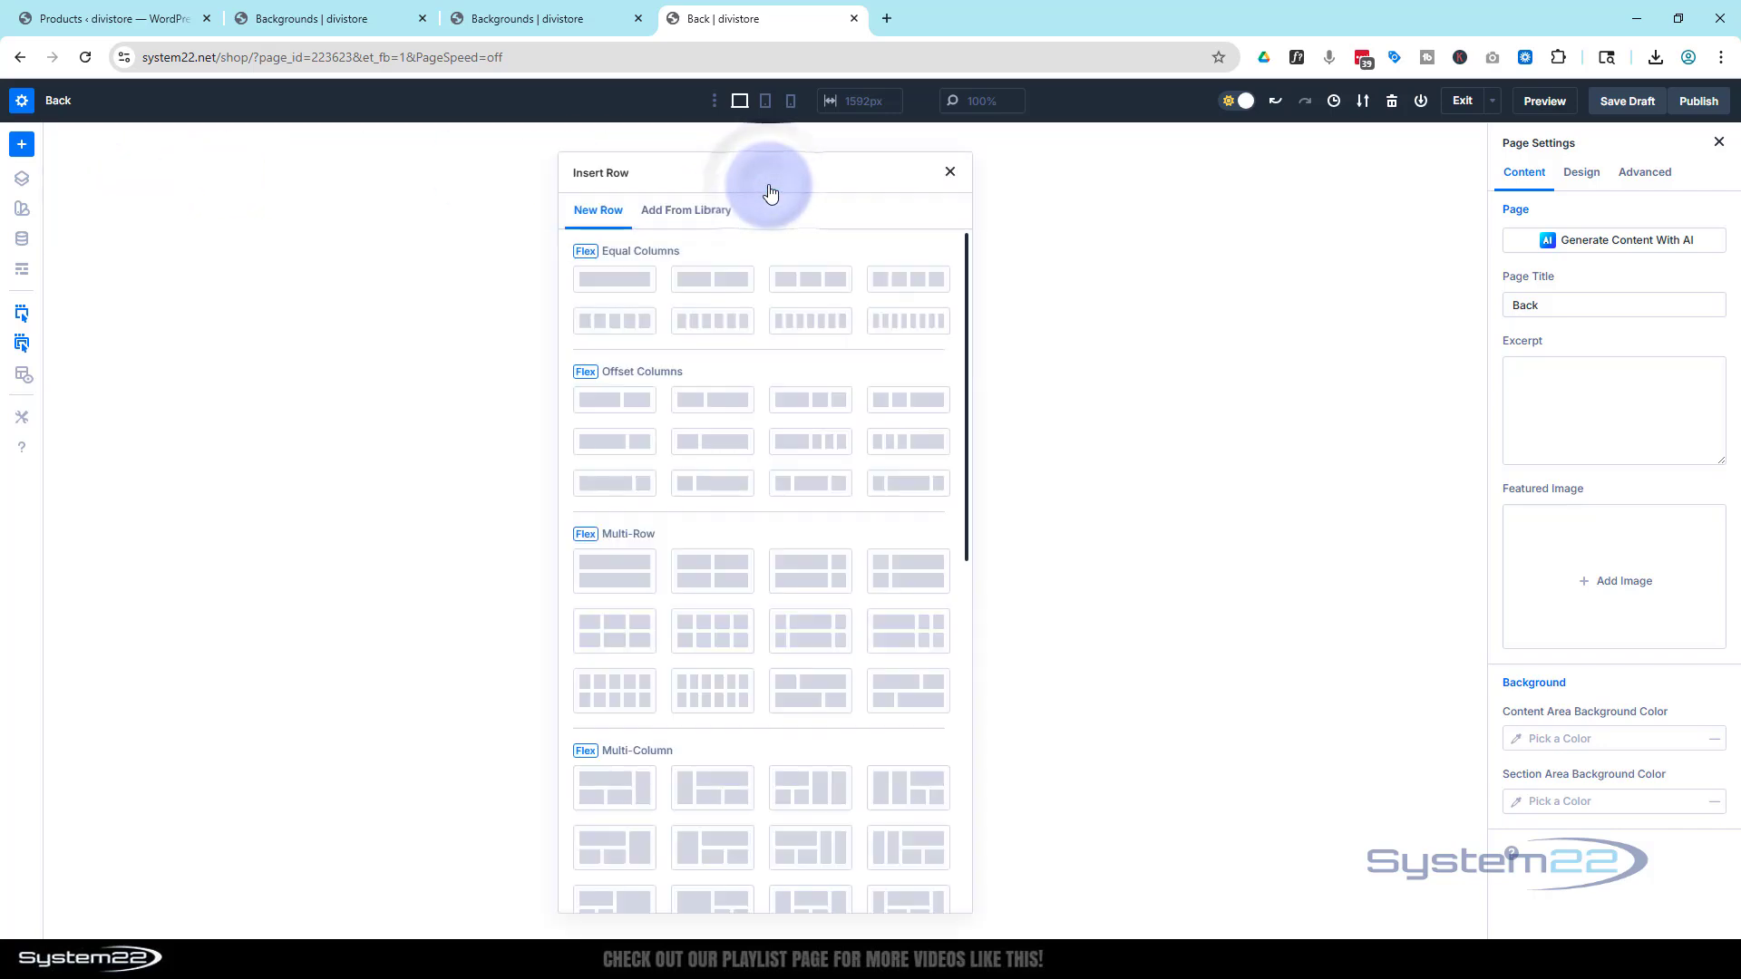
left_click(616, 284)
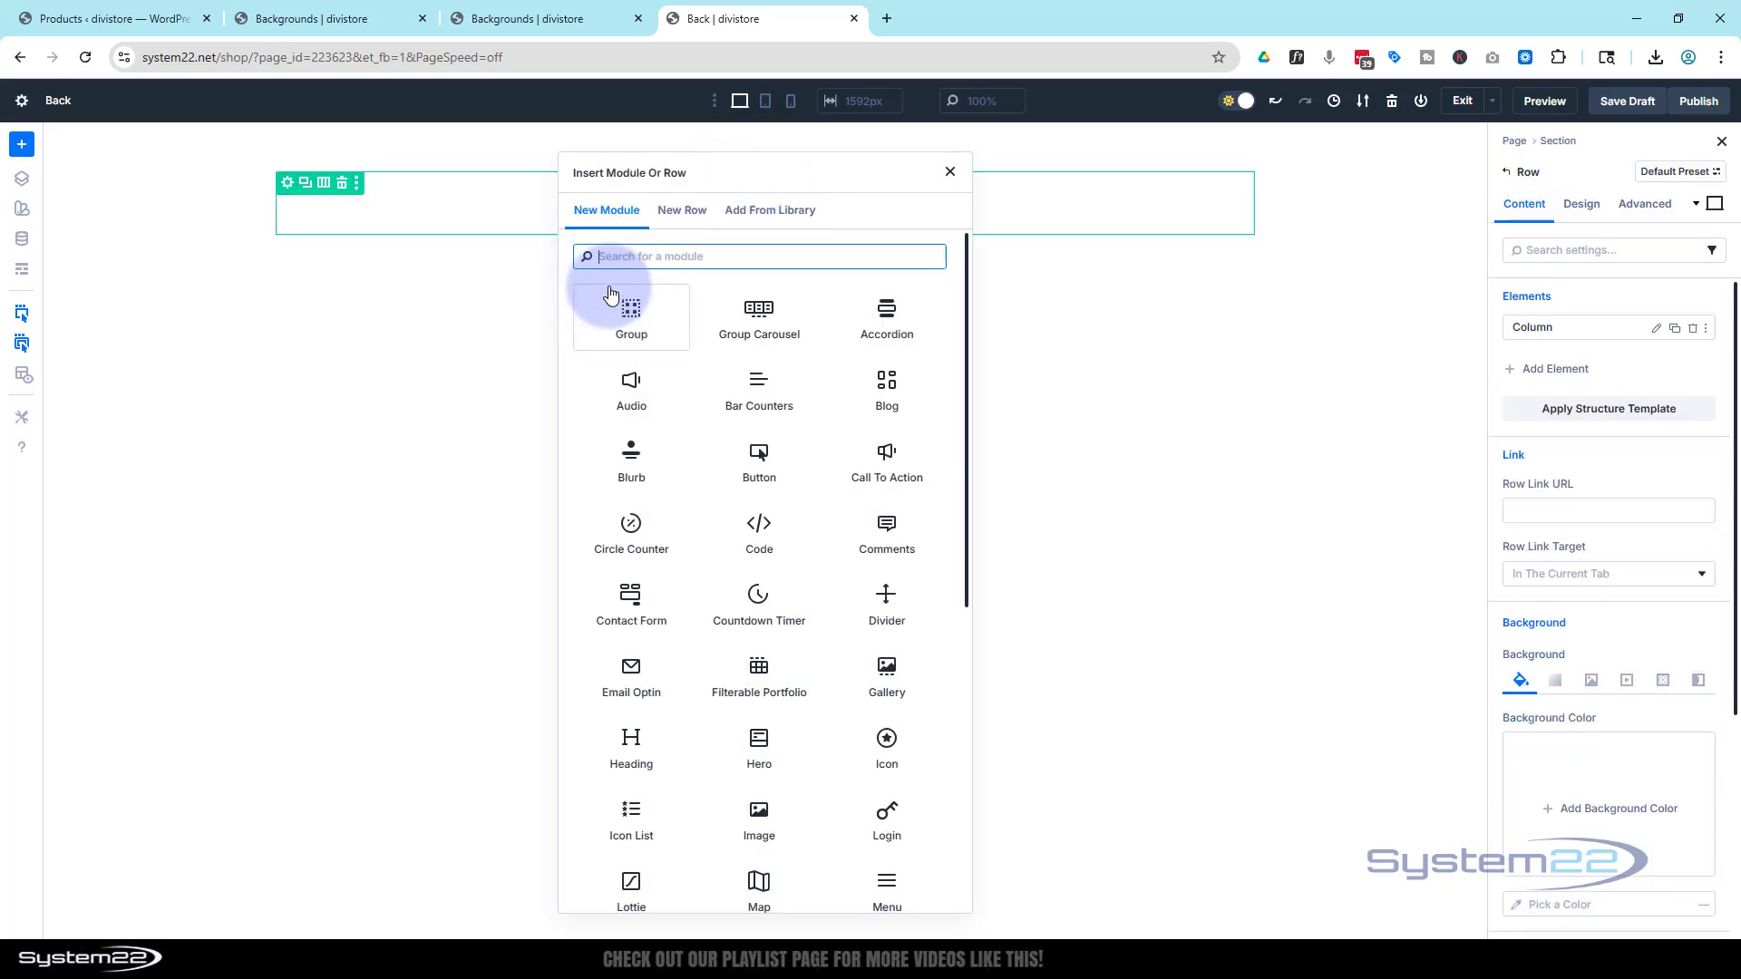
left_click(897, 466)
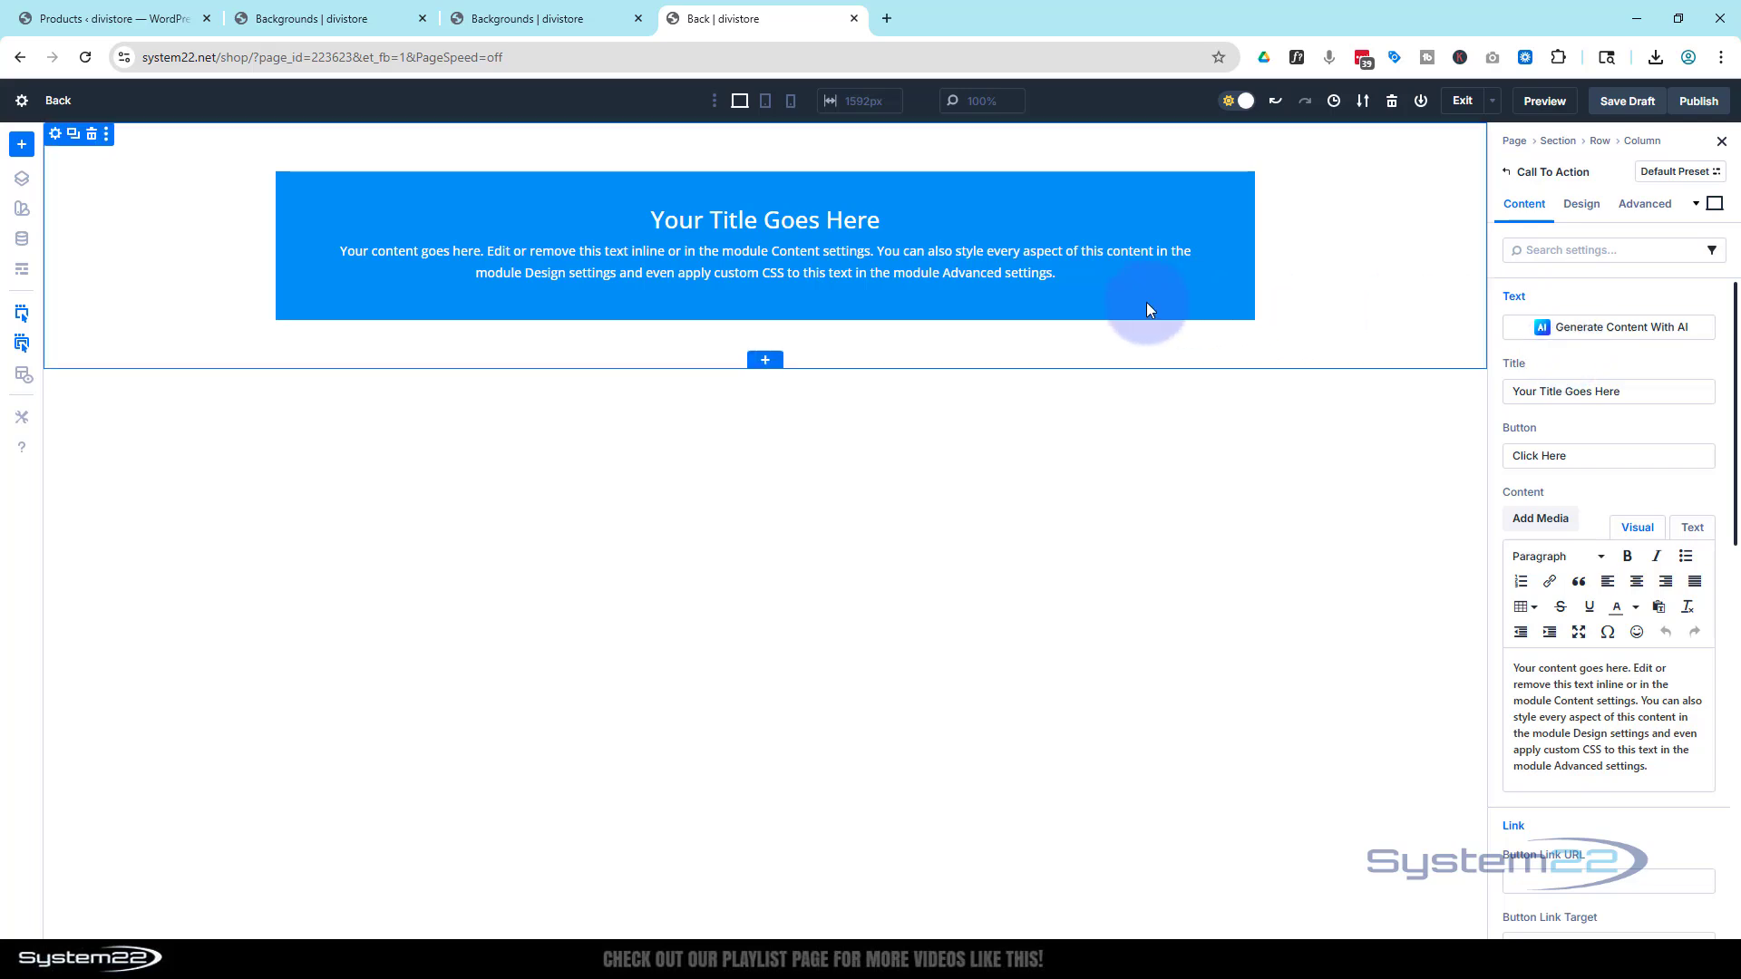
Set the Call To Action module's button link URL to "#"
scroll(1542, 328, "down", 5)
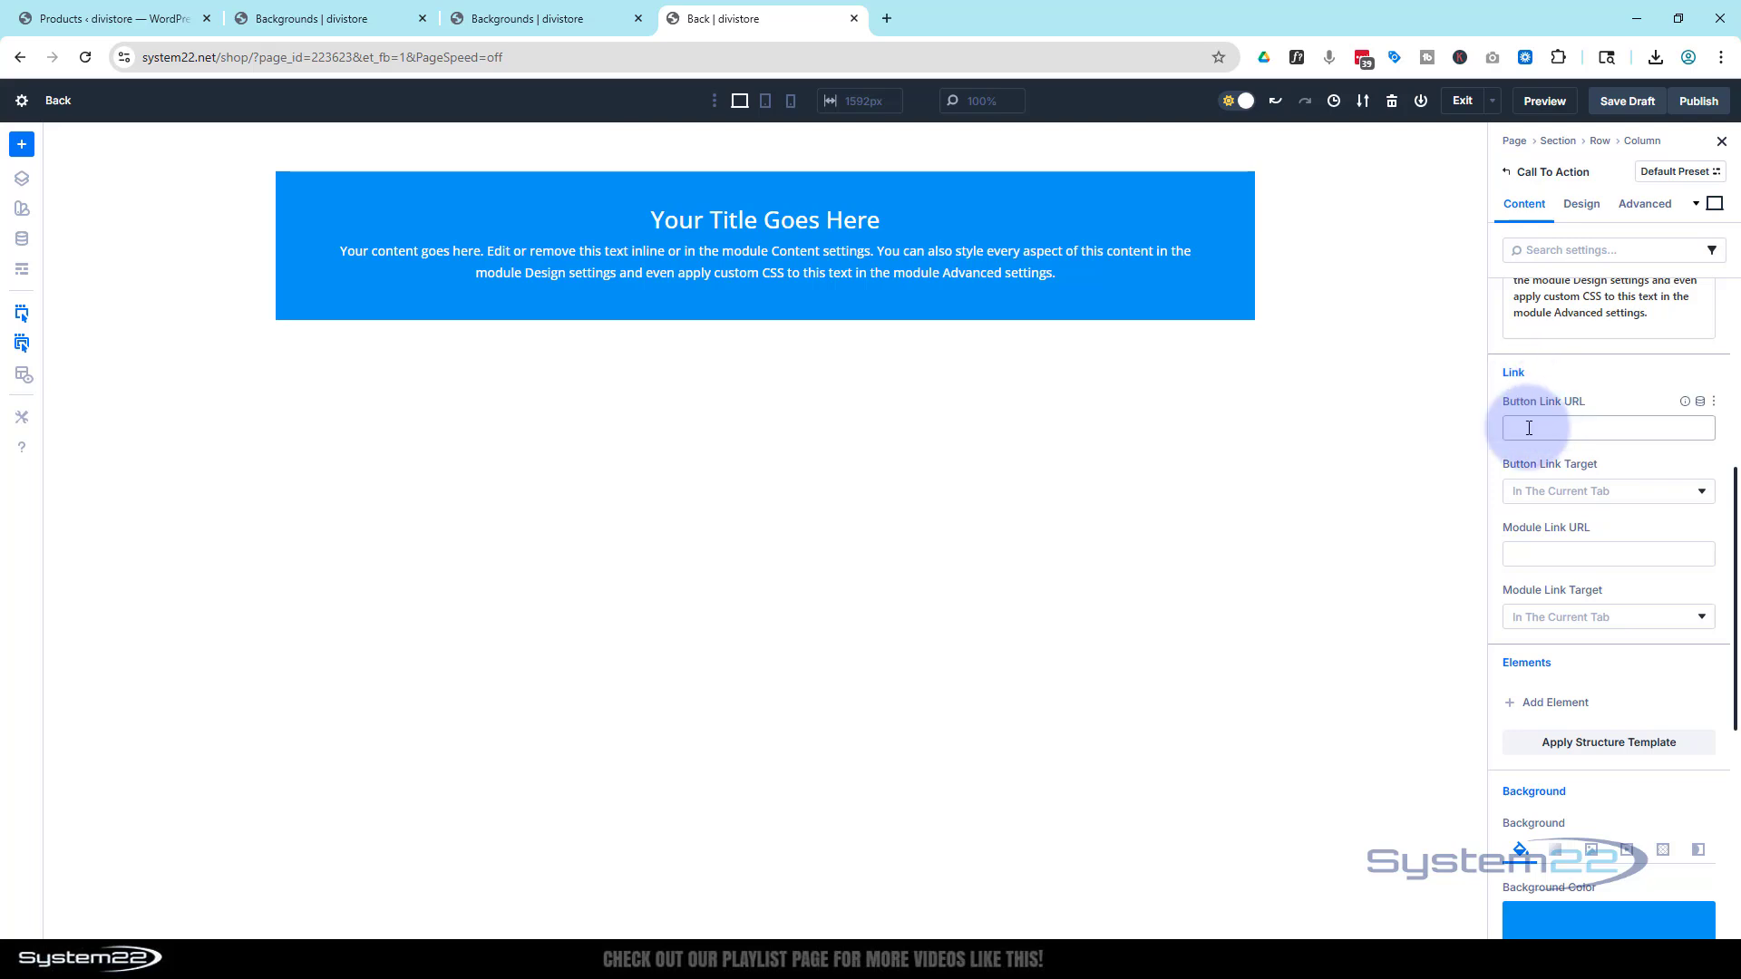
left_click(1525, 427)
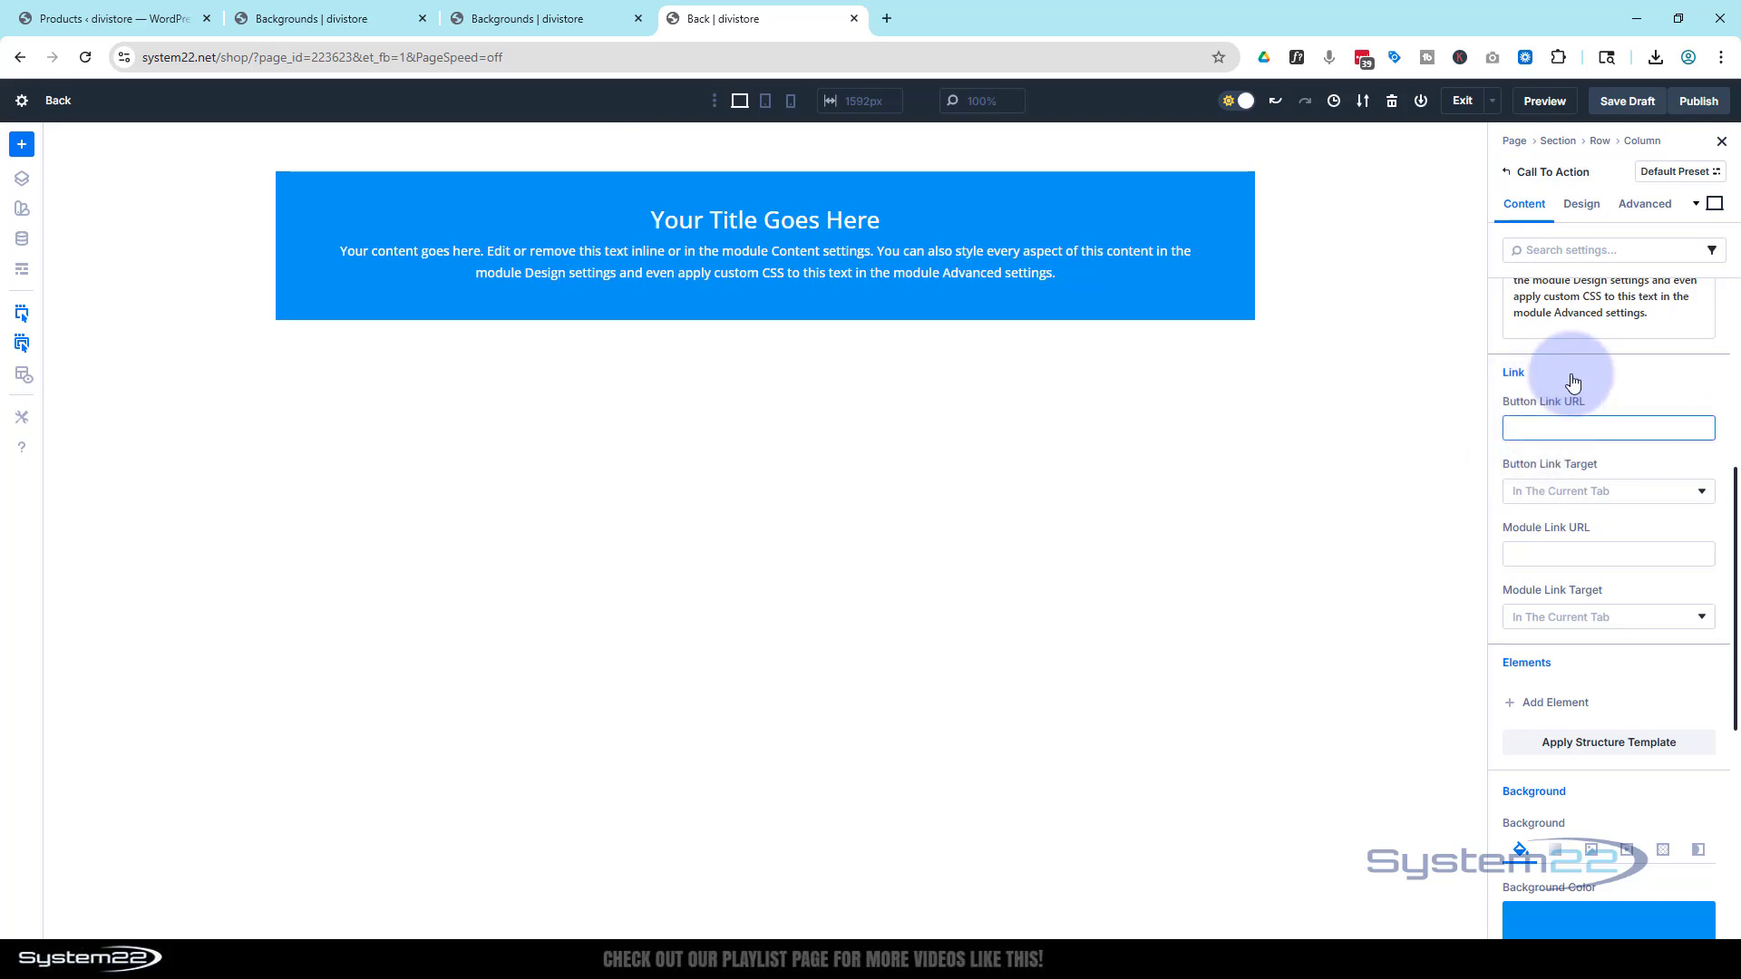
type("#")
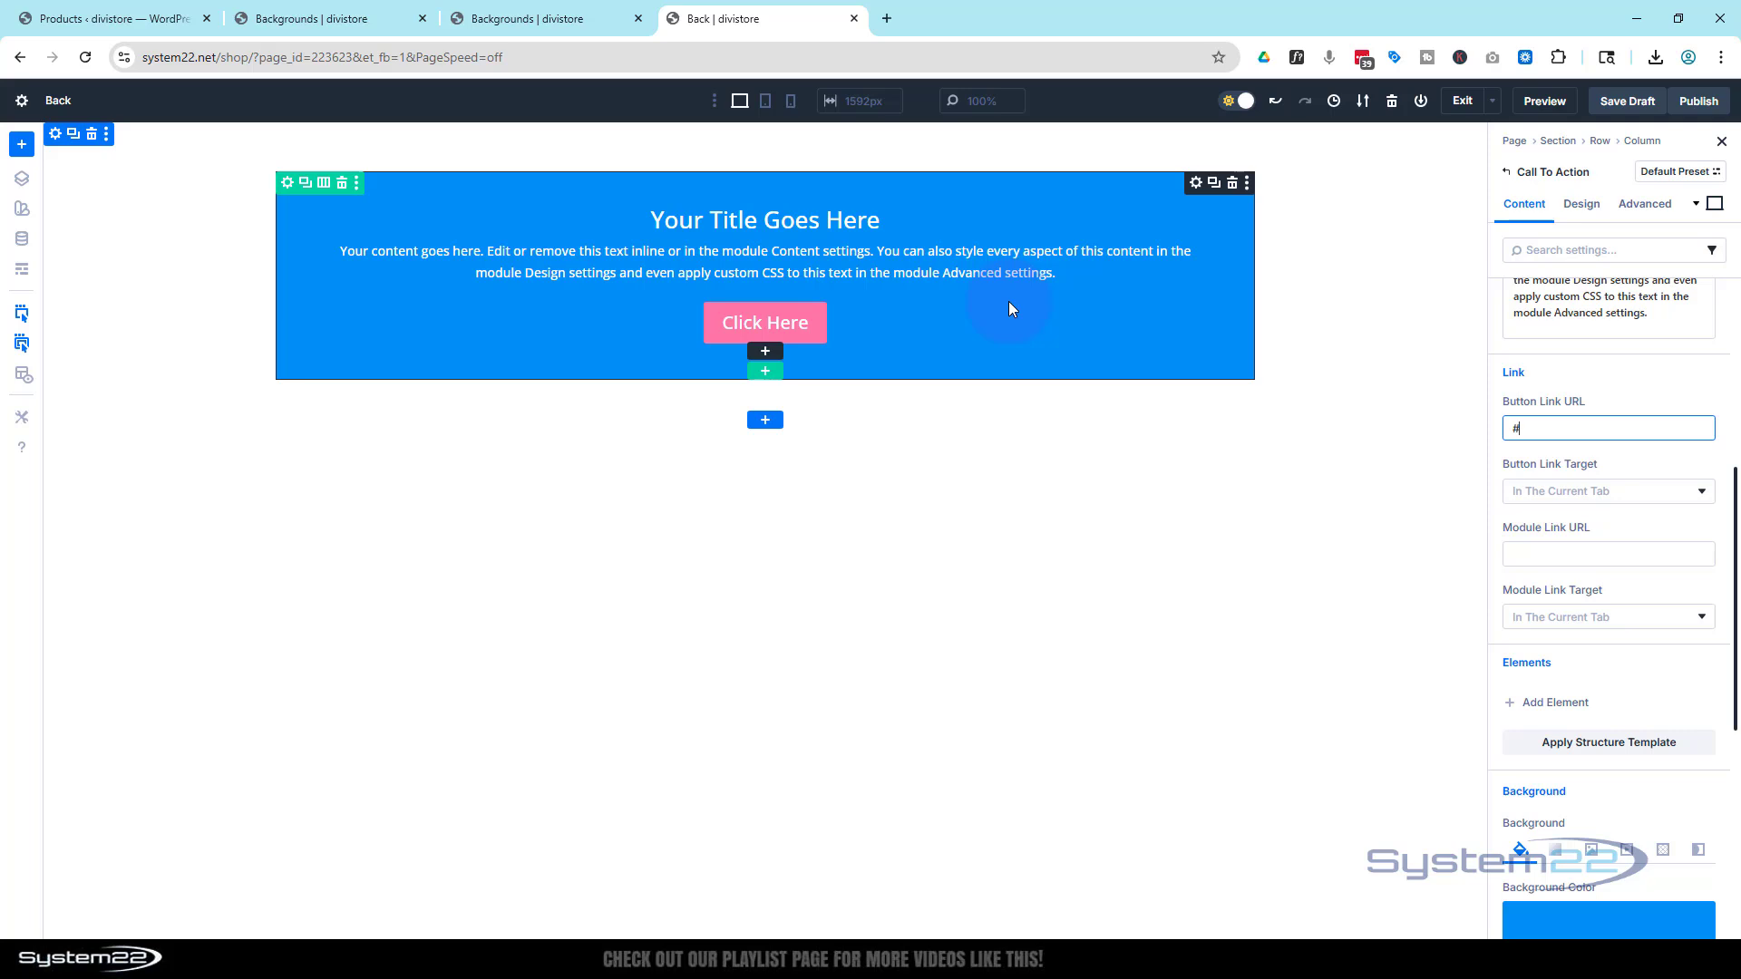
Set the Call To Action module's minimum height to 60vh
left_click(1582, 207)
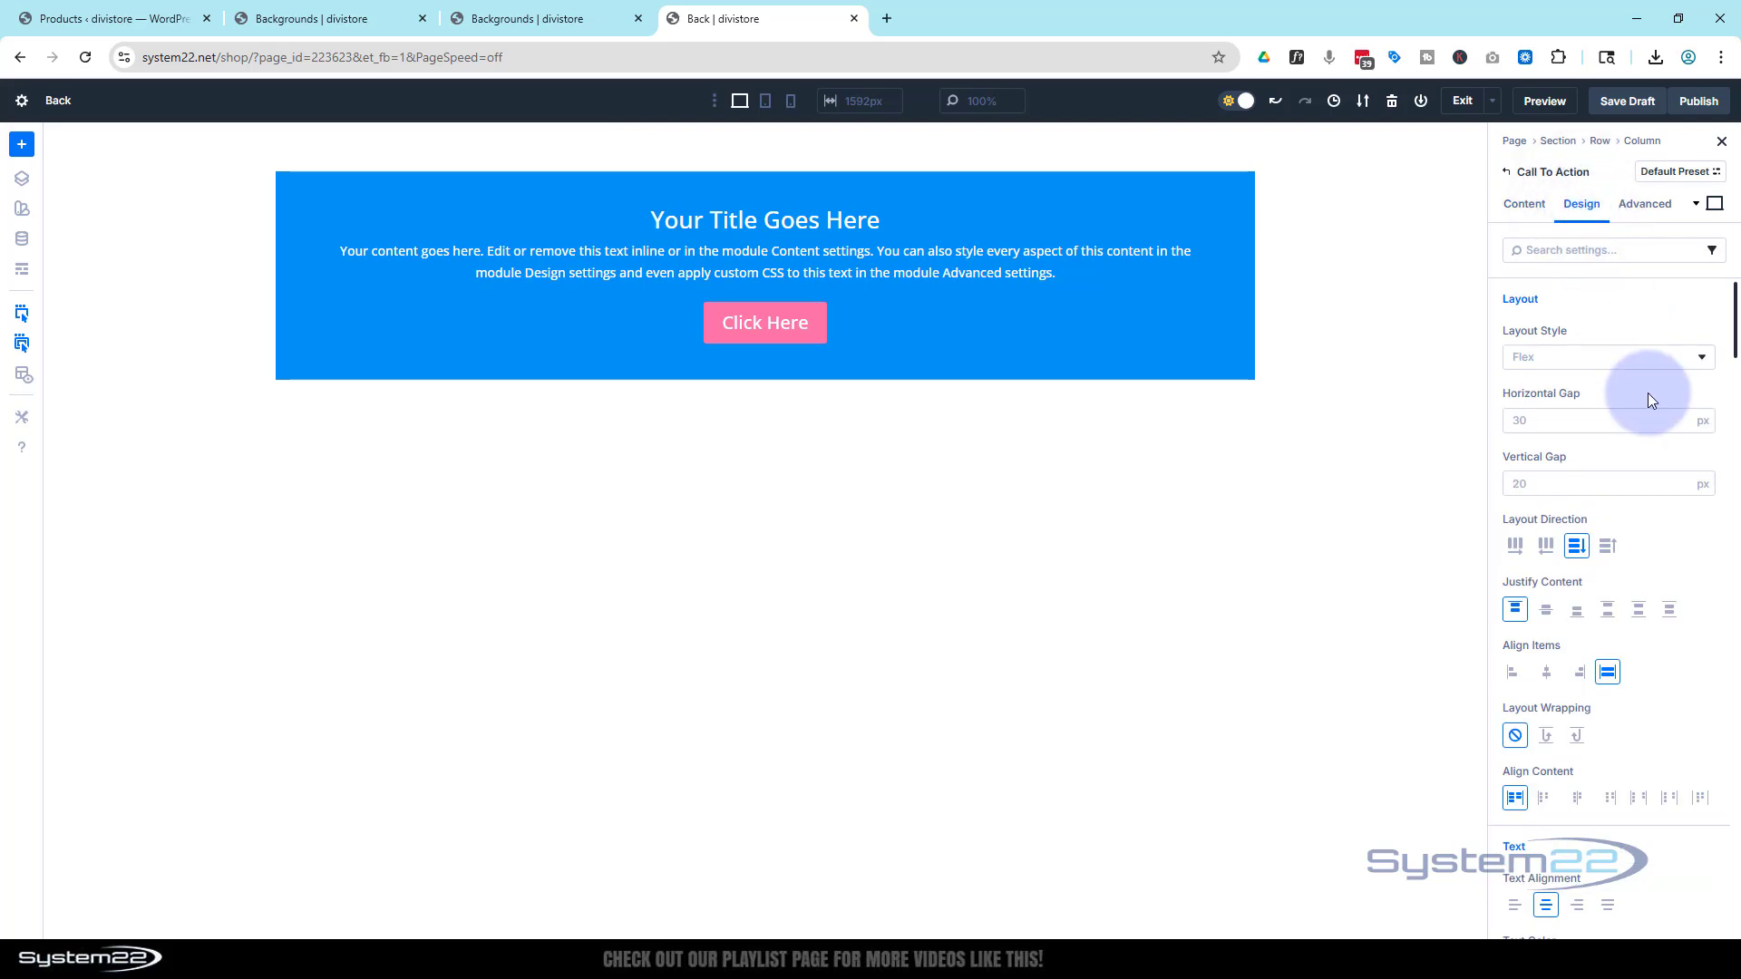
scroll(1618, 426, "down", 8)
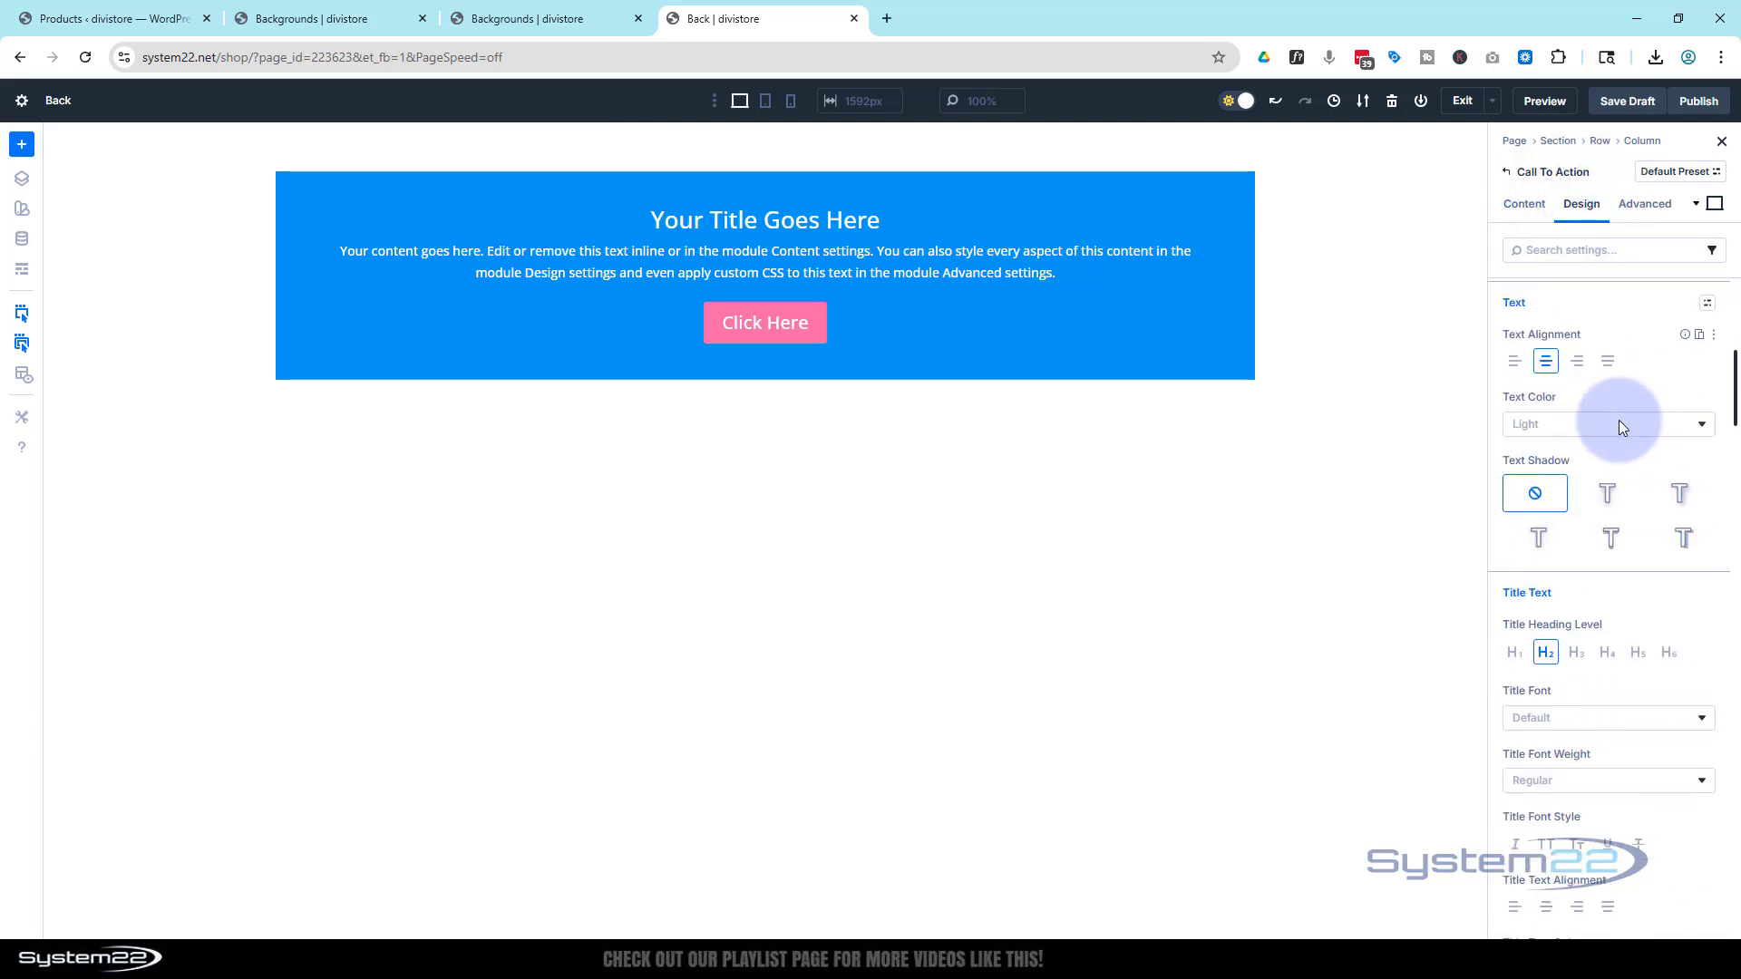
scroll(1619, 422, "down", 8)
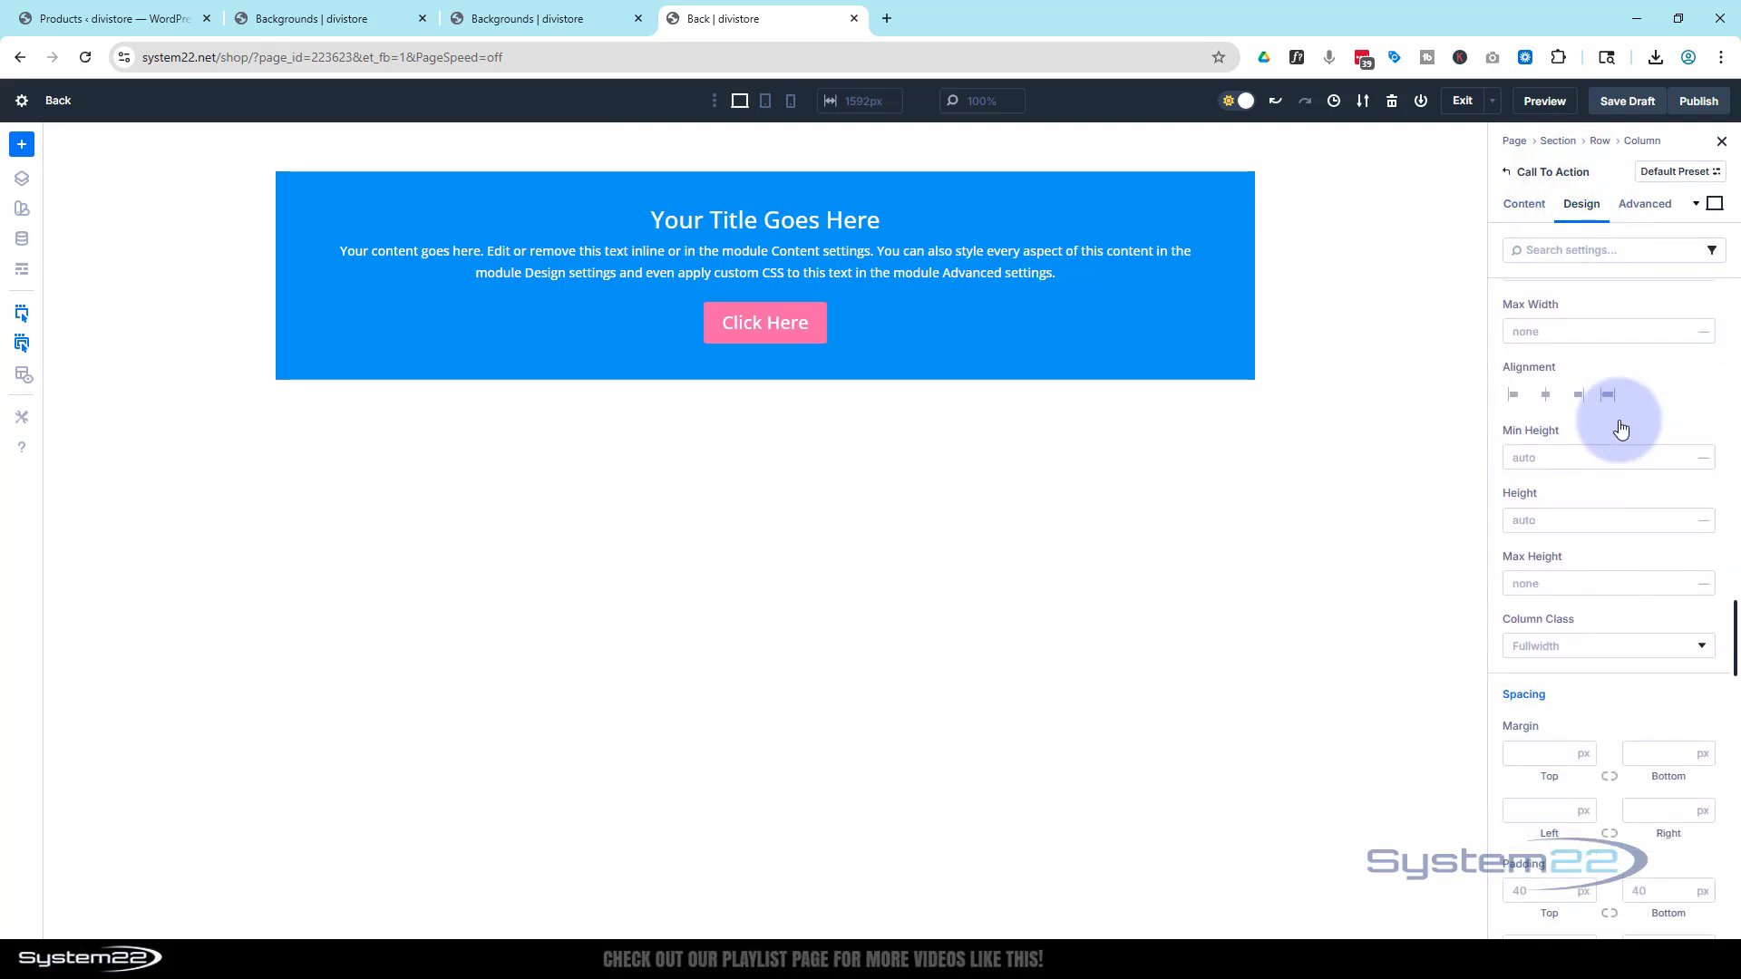
left_click(1547, 362)
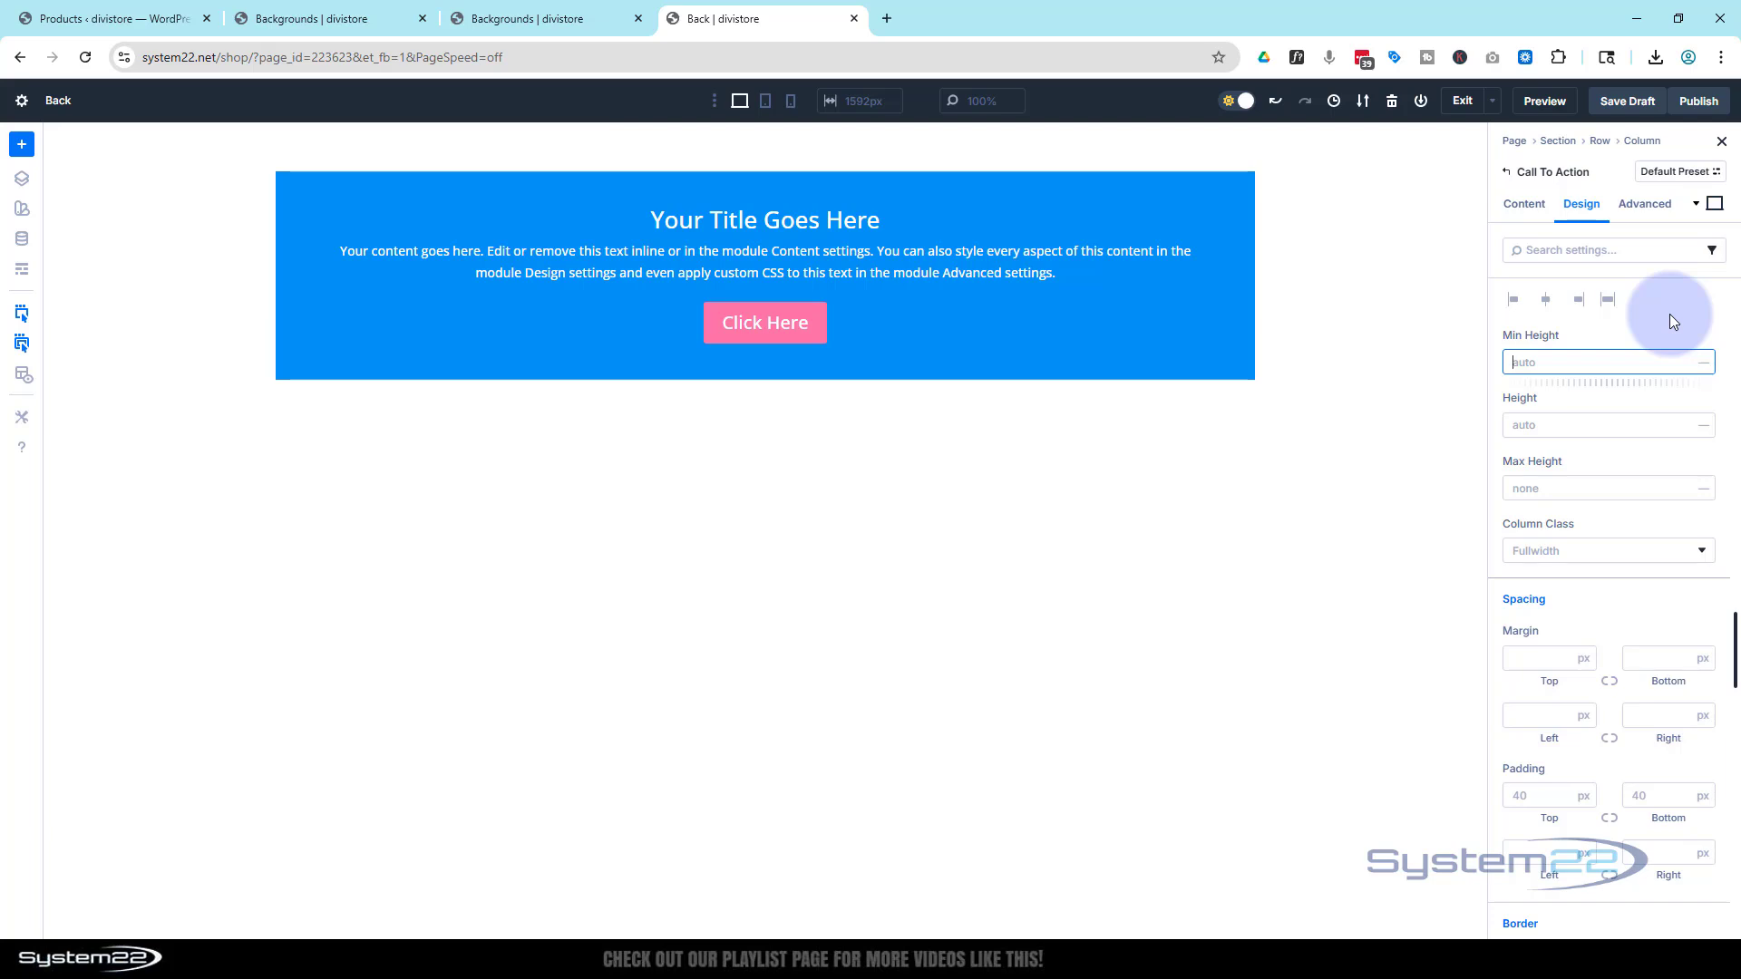
type("60vh")
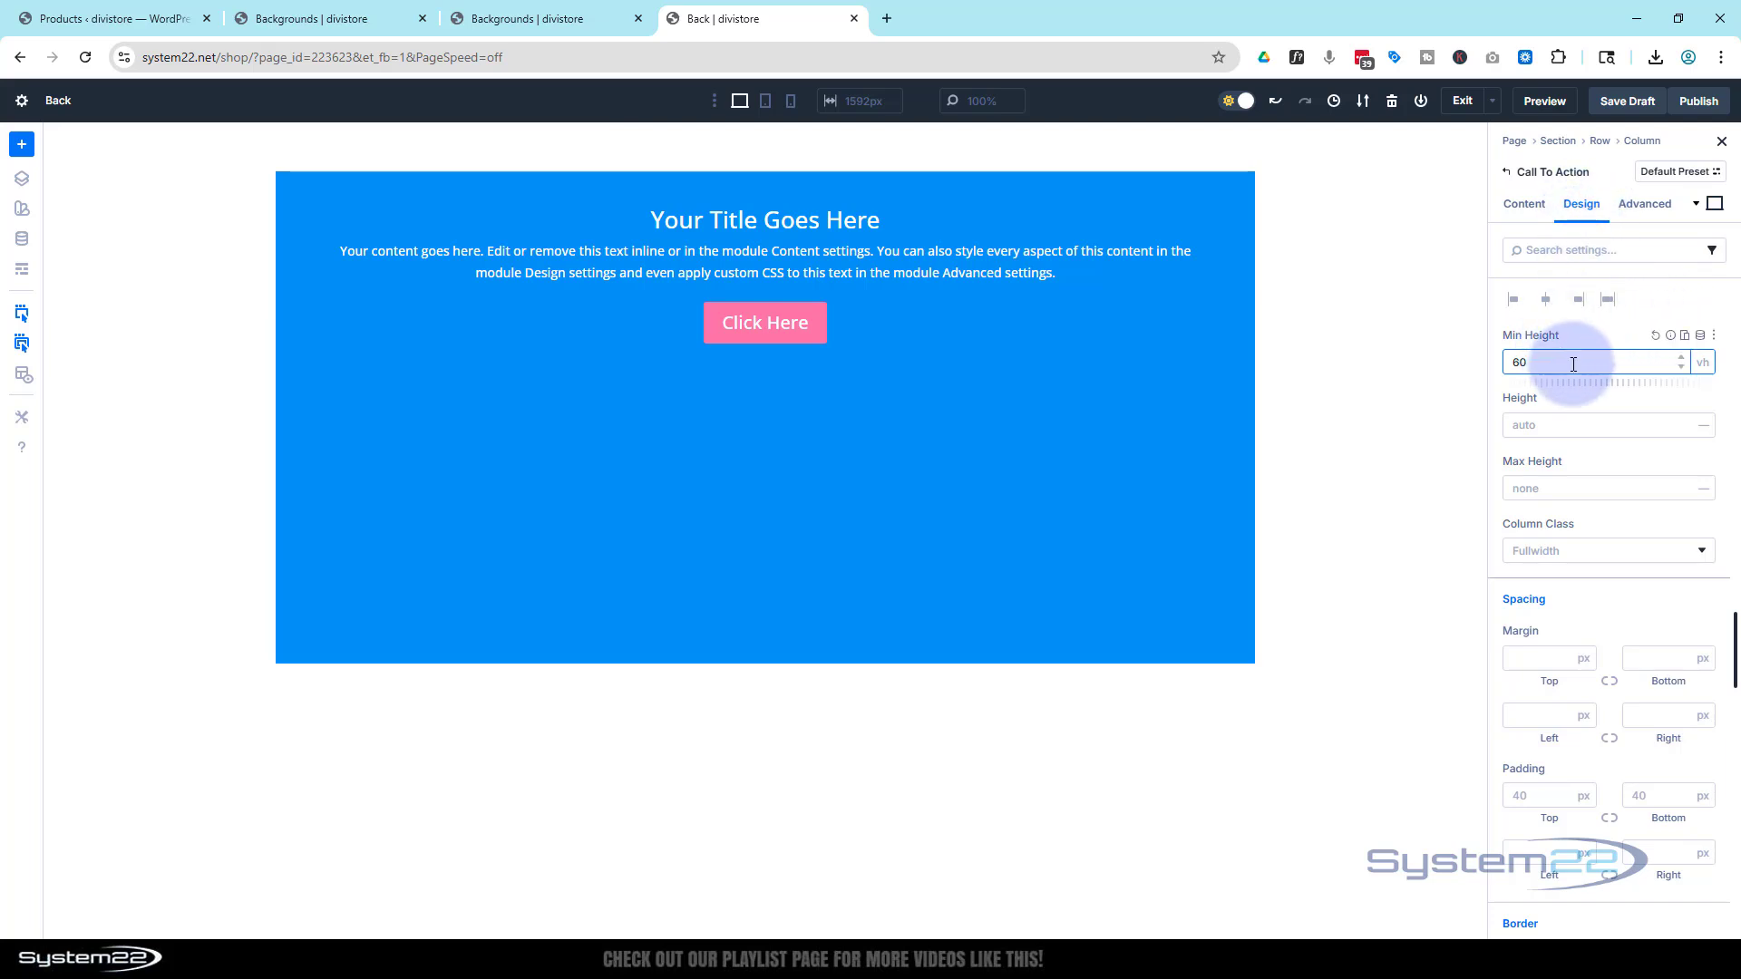
Center the Call To Action module's content vertically by setting Justify Content to center
scroll(1591, 414, "up", 15)
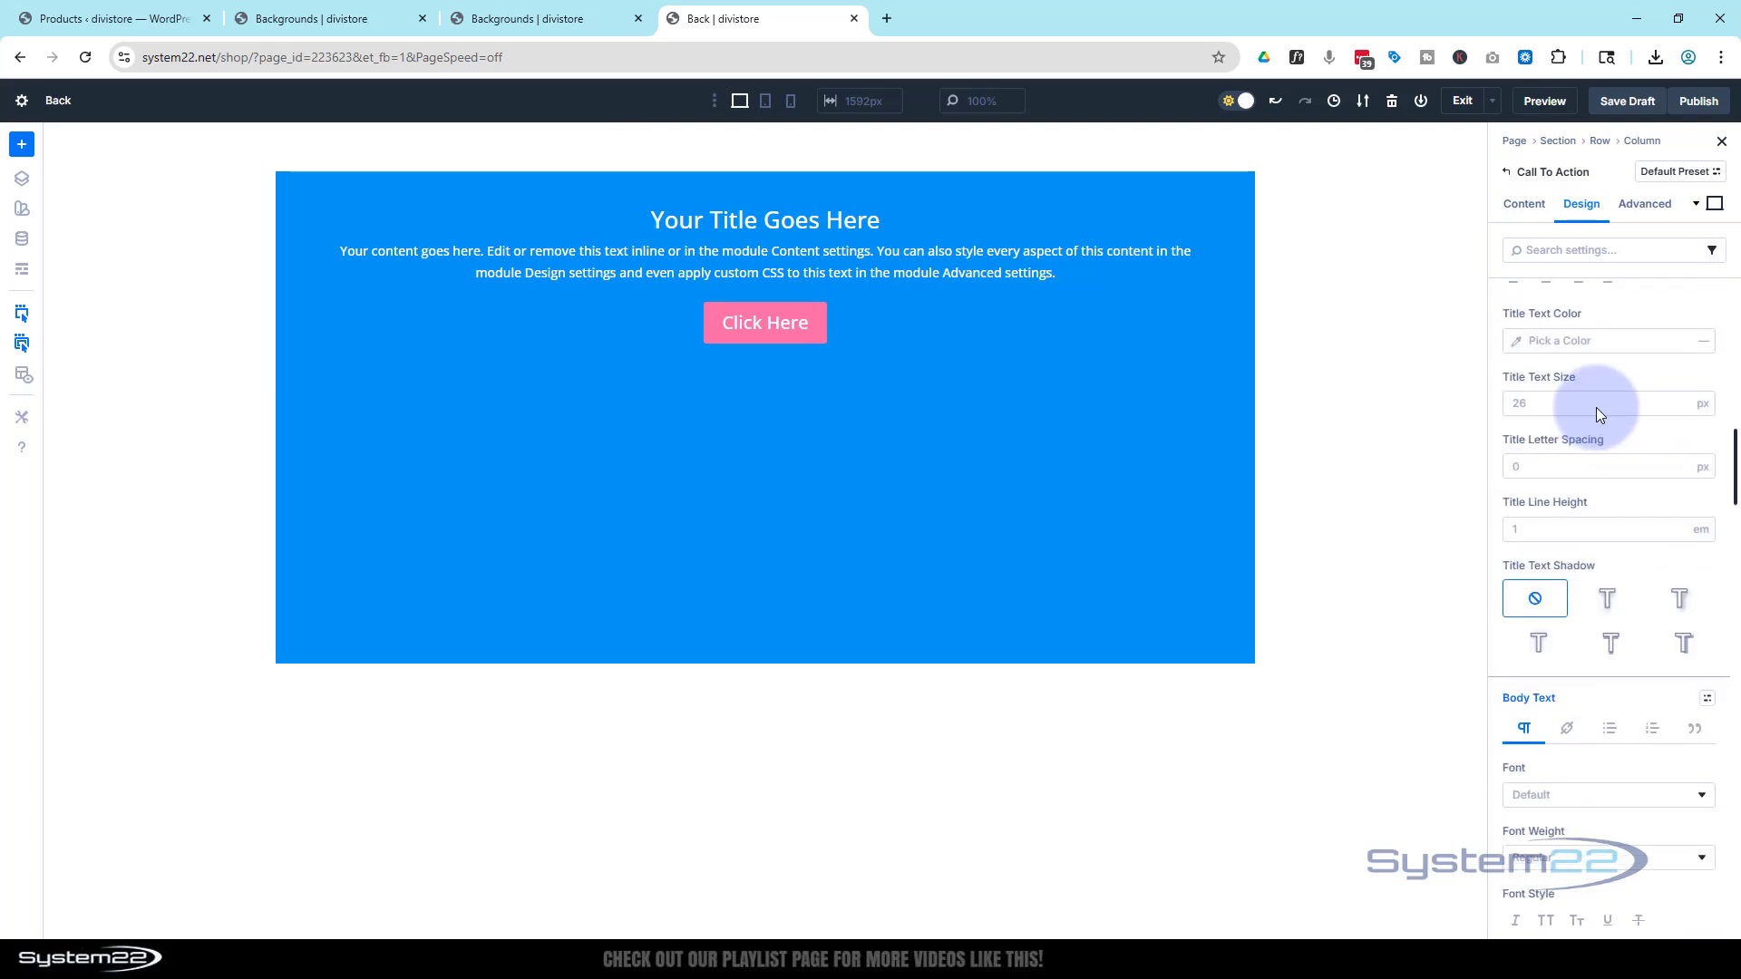
scroll(1596, 408, "up", 6)
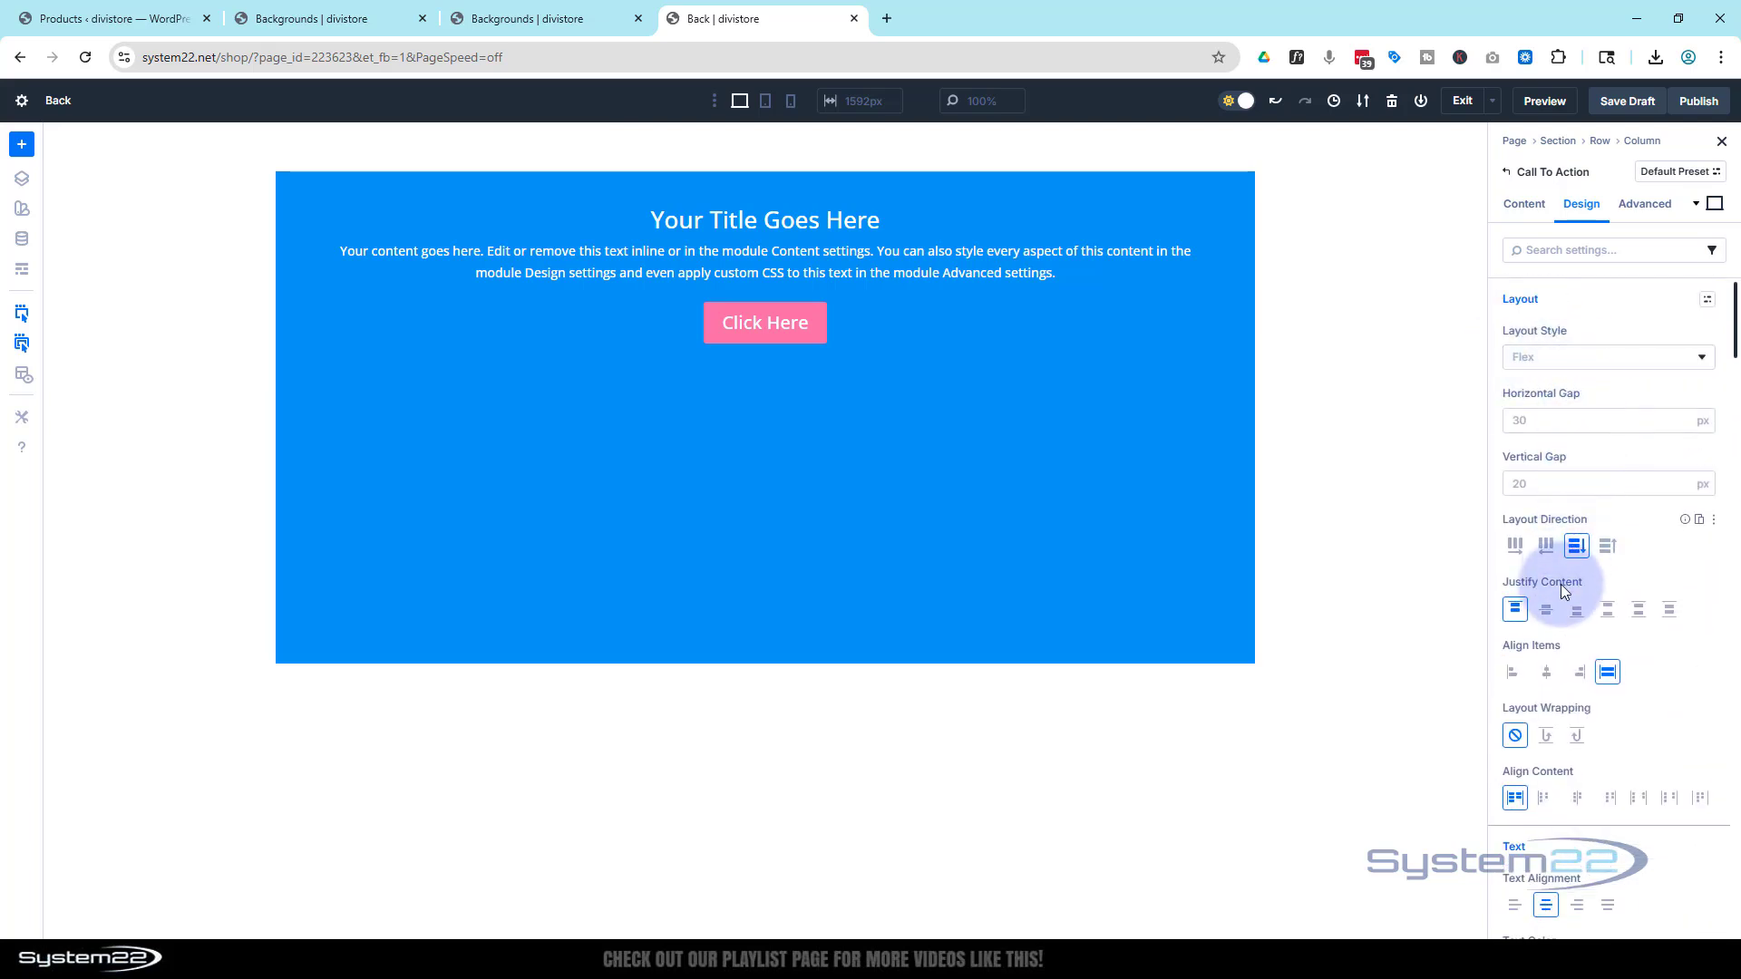
left_click(1547, 618)
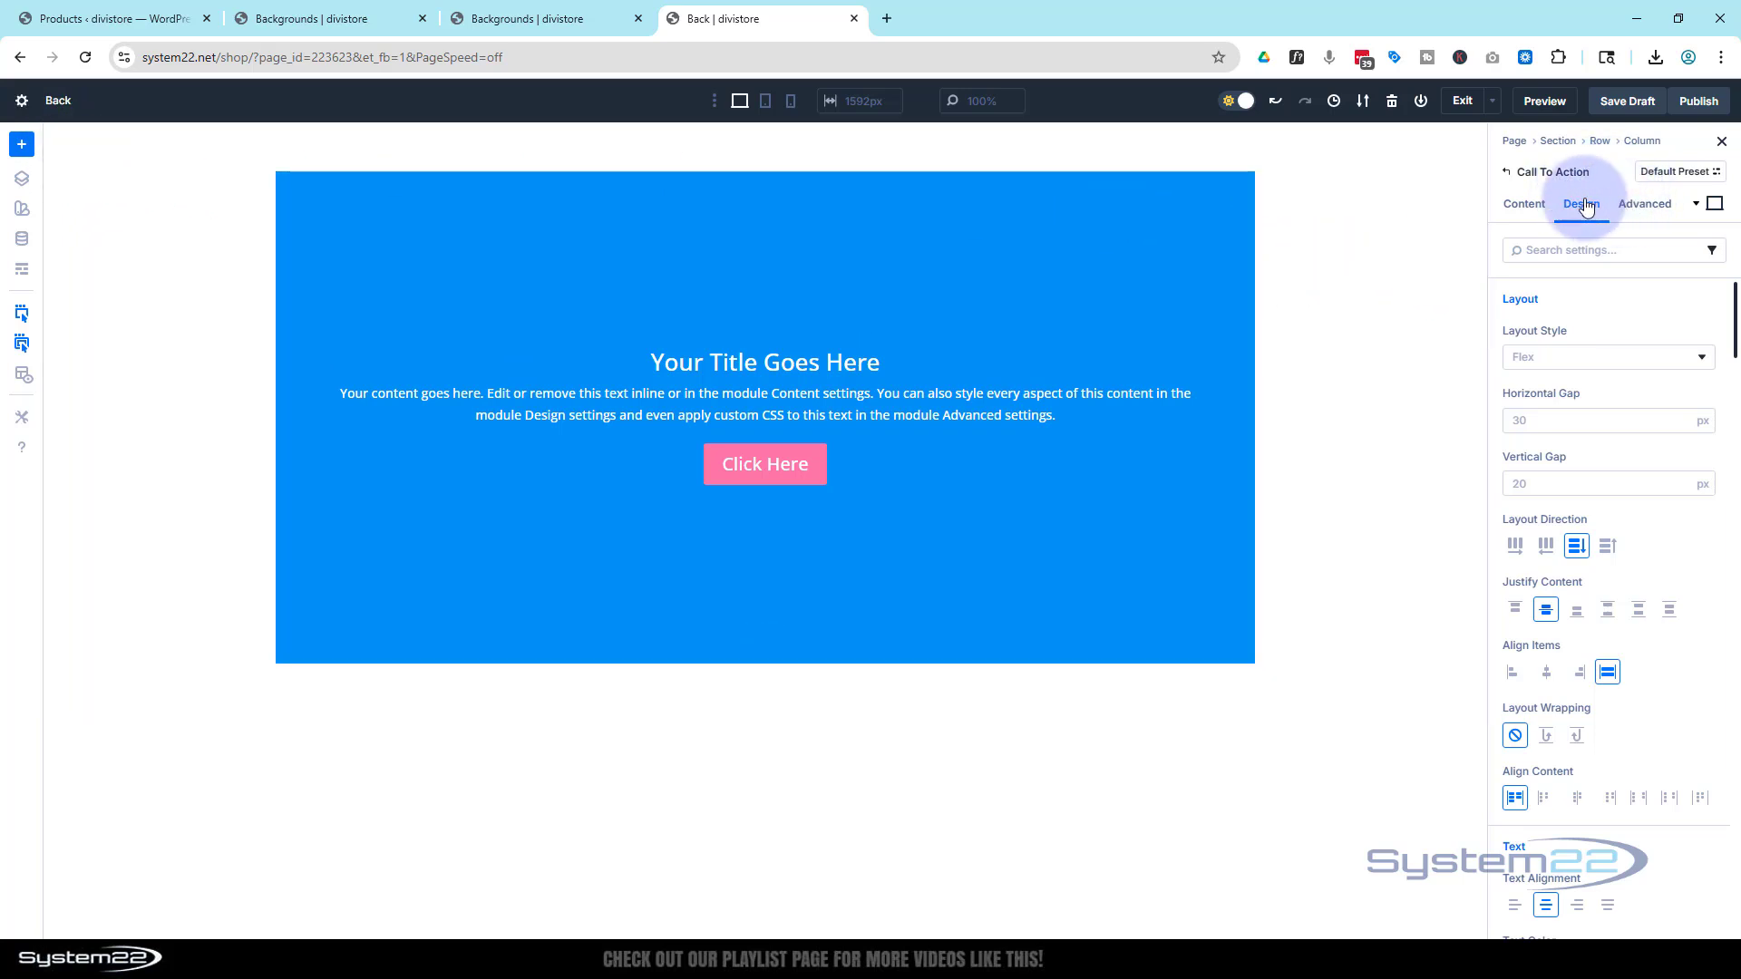
Try magenta as the Call To Action module's background color, and set it to the global Primary Color instead
left_click(1524, 209)
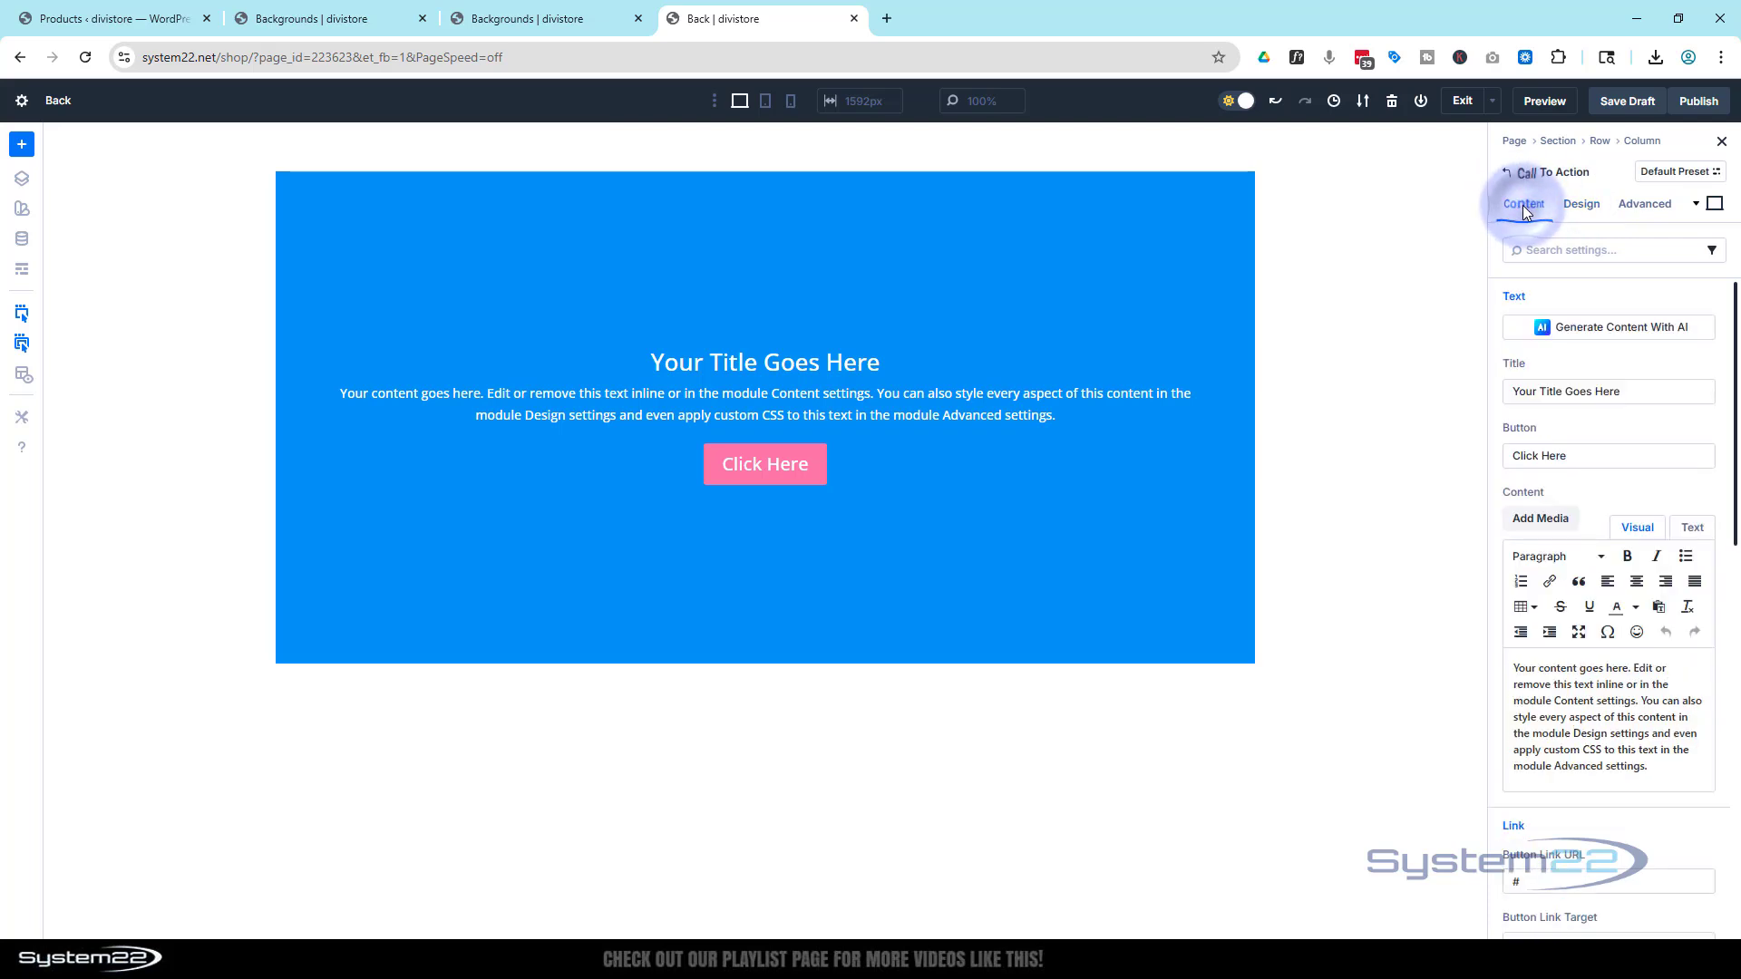
scroll(1538, 302, "down", 5)
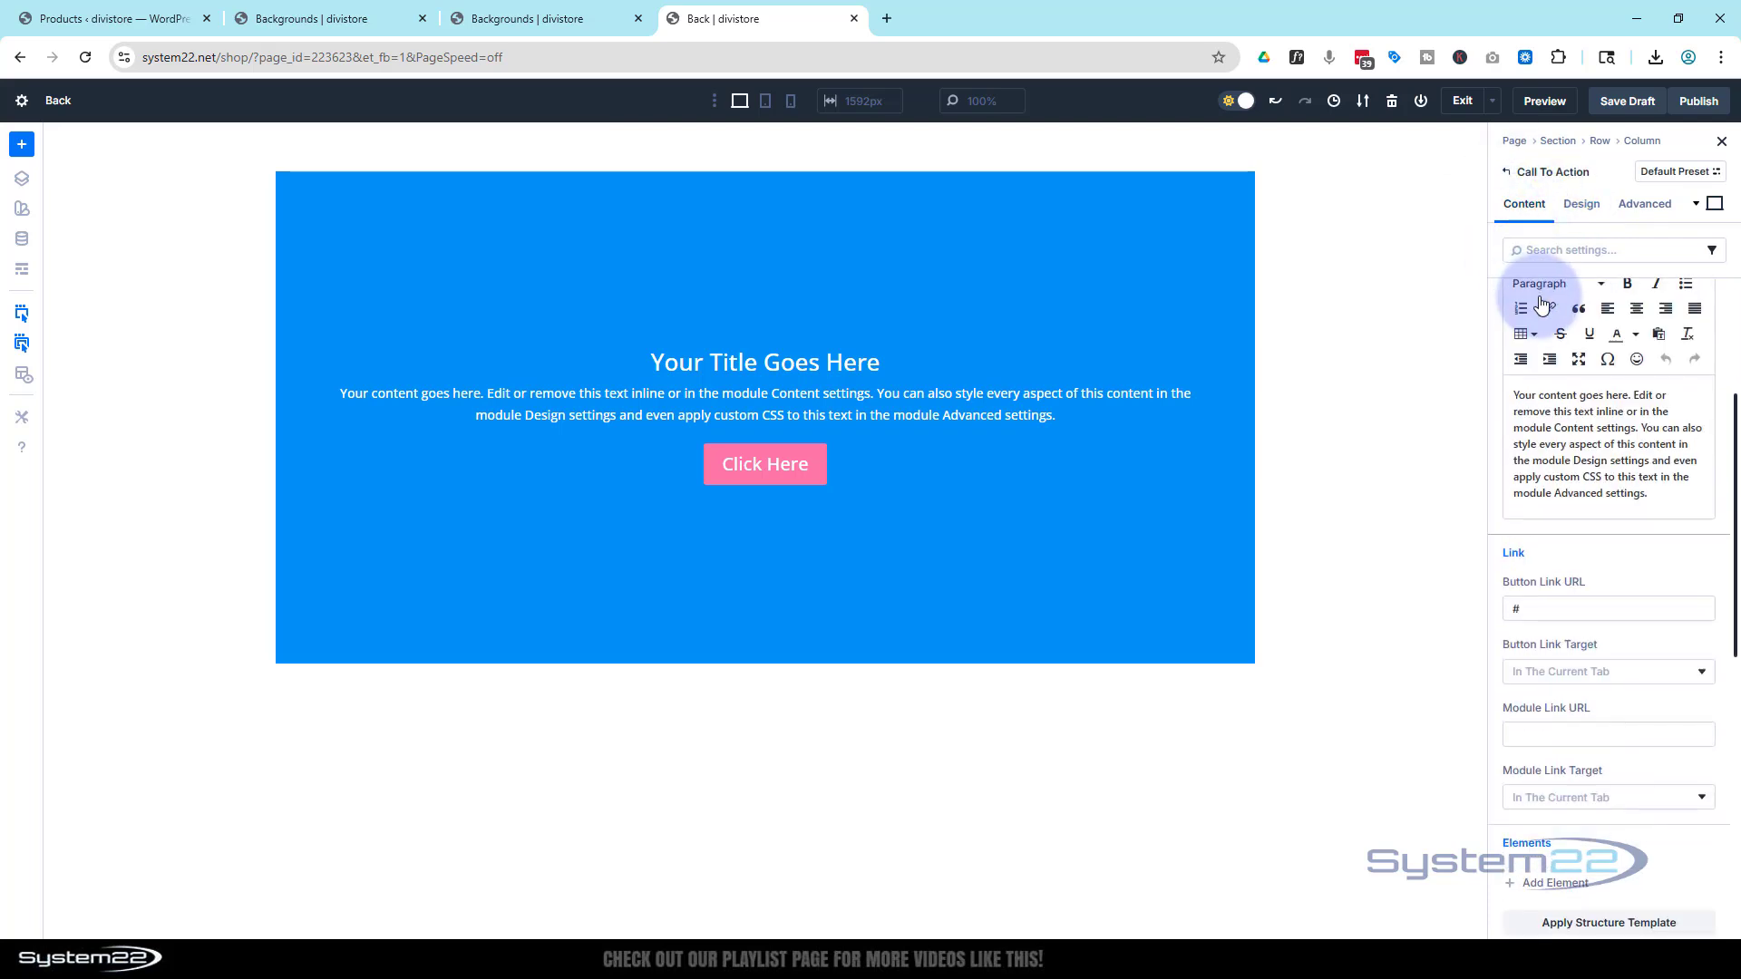
scroll(1538, 302, "down", 4)
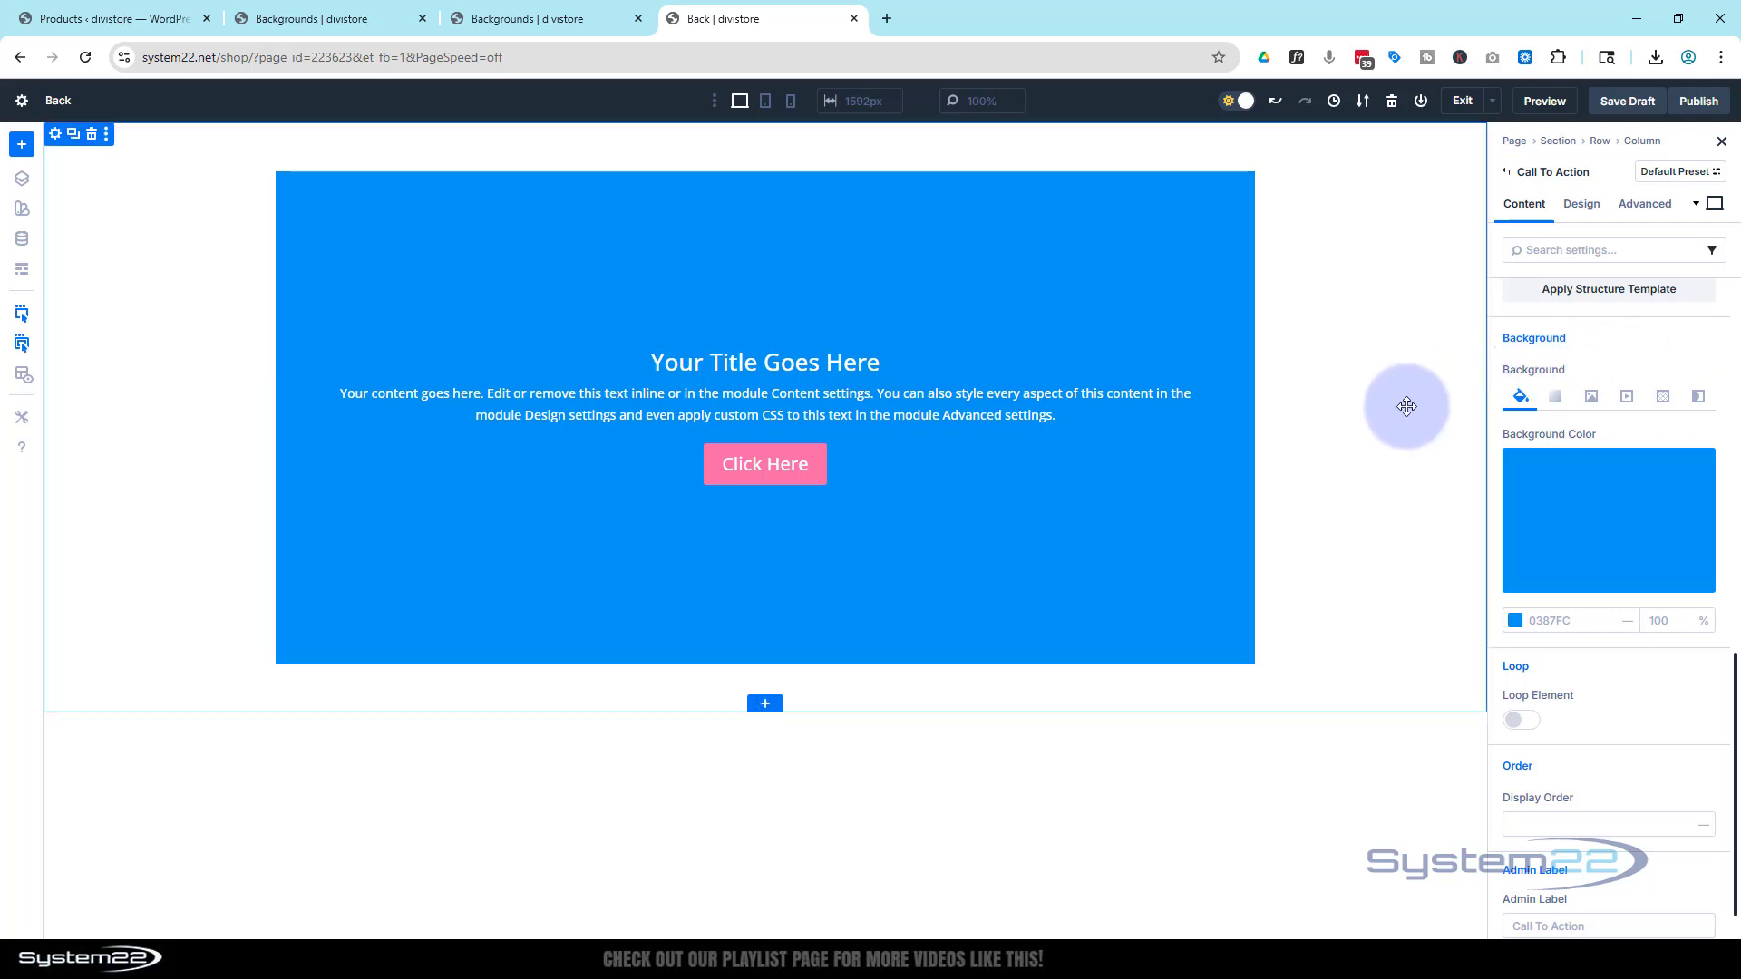
left_click(1547, 485)
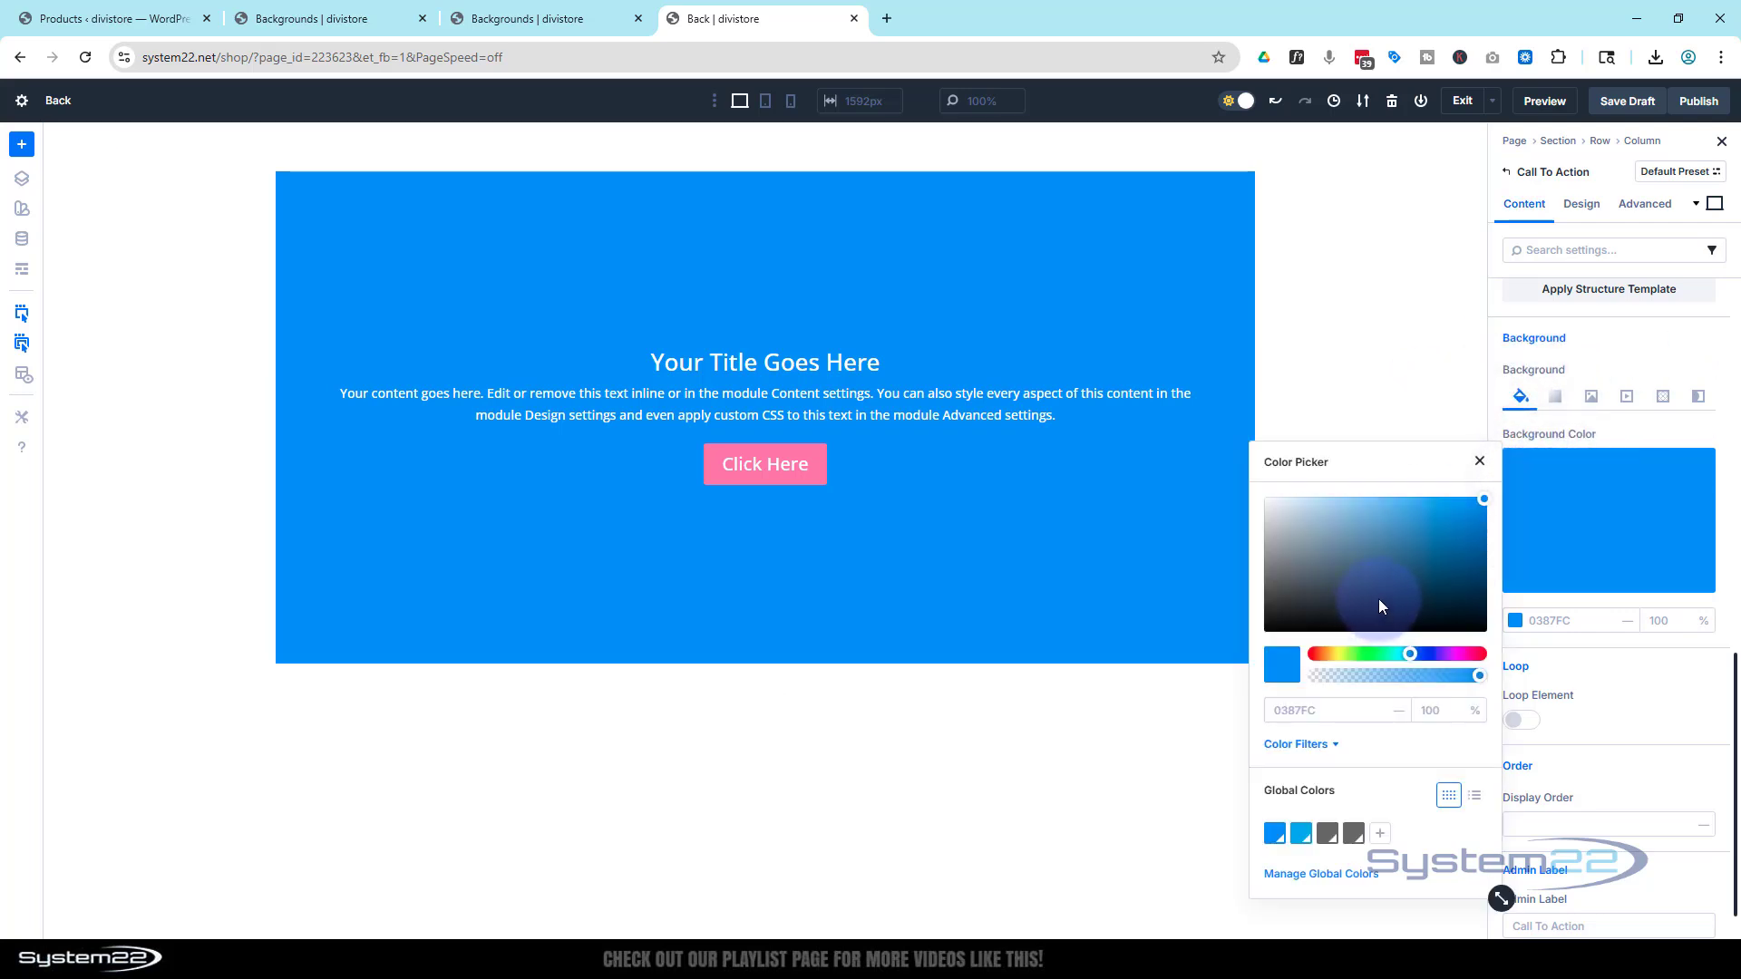
left_click(1454, 655)
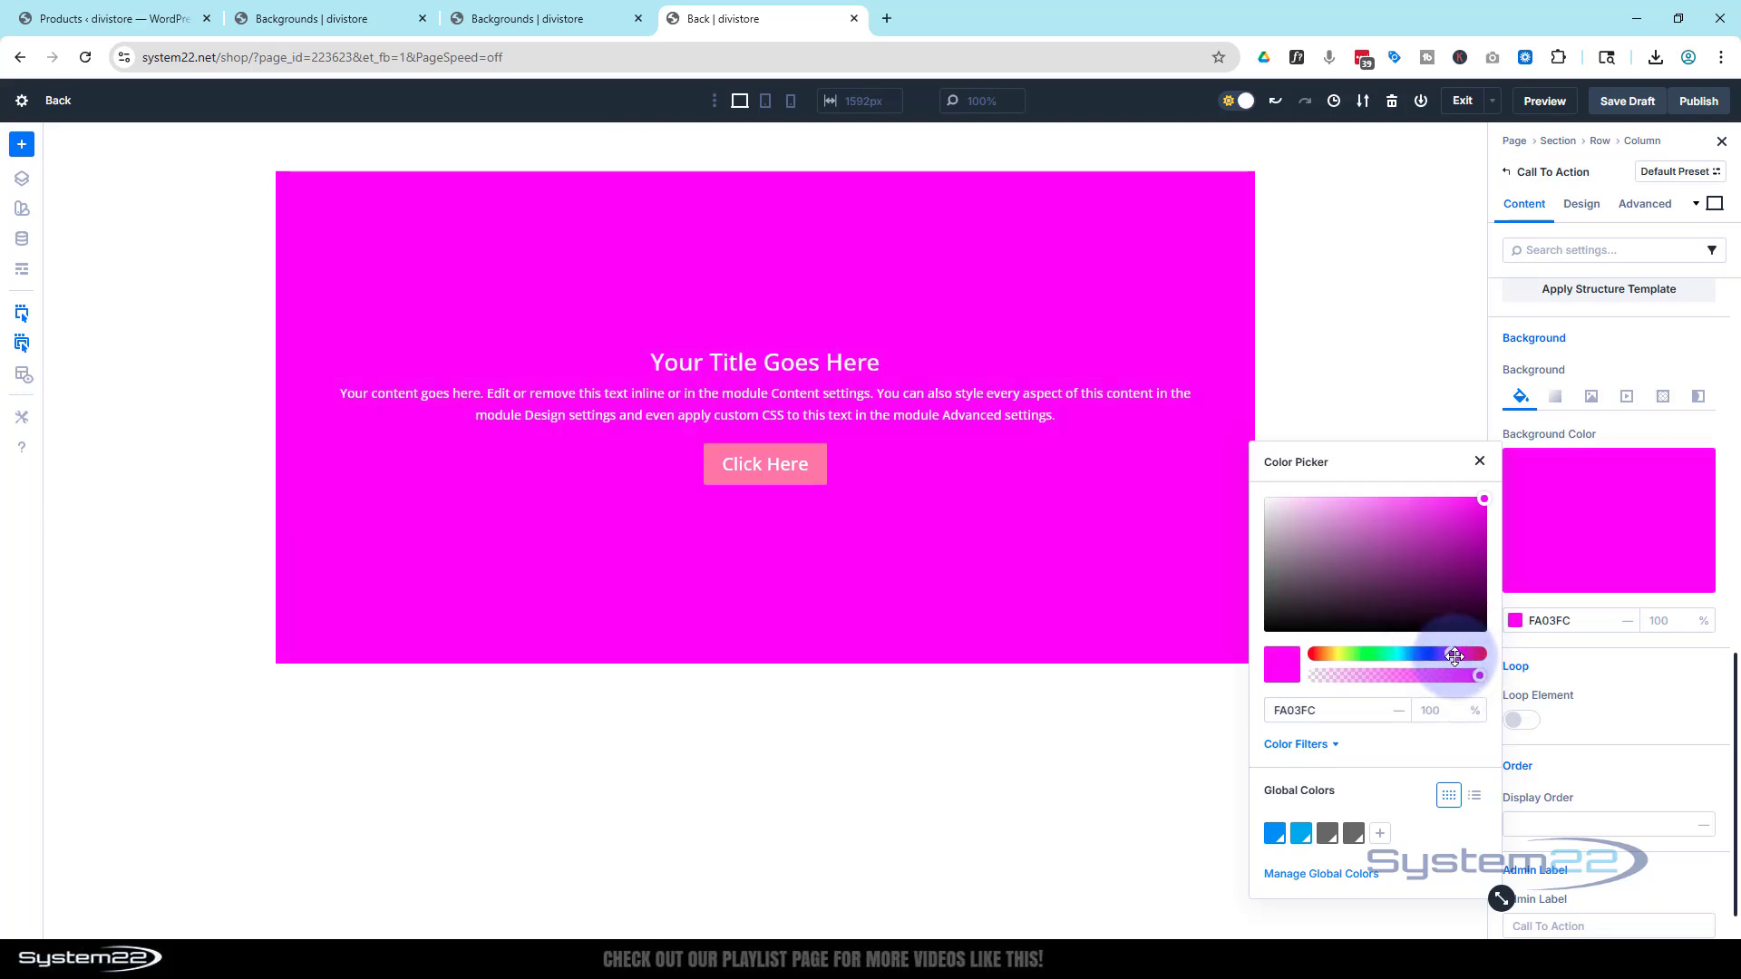
left_click(1274, 833)
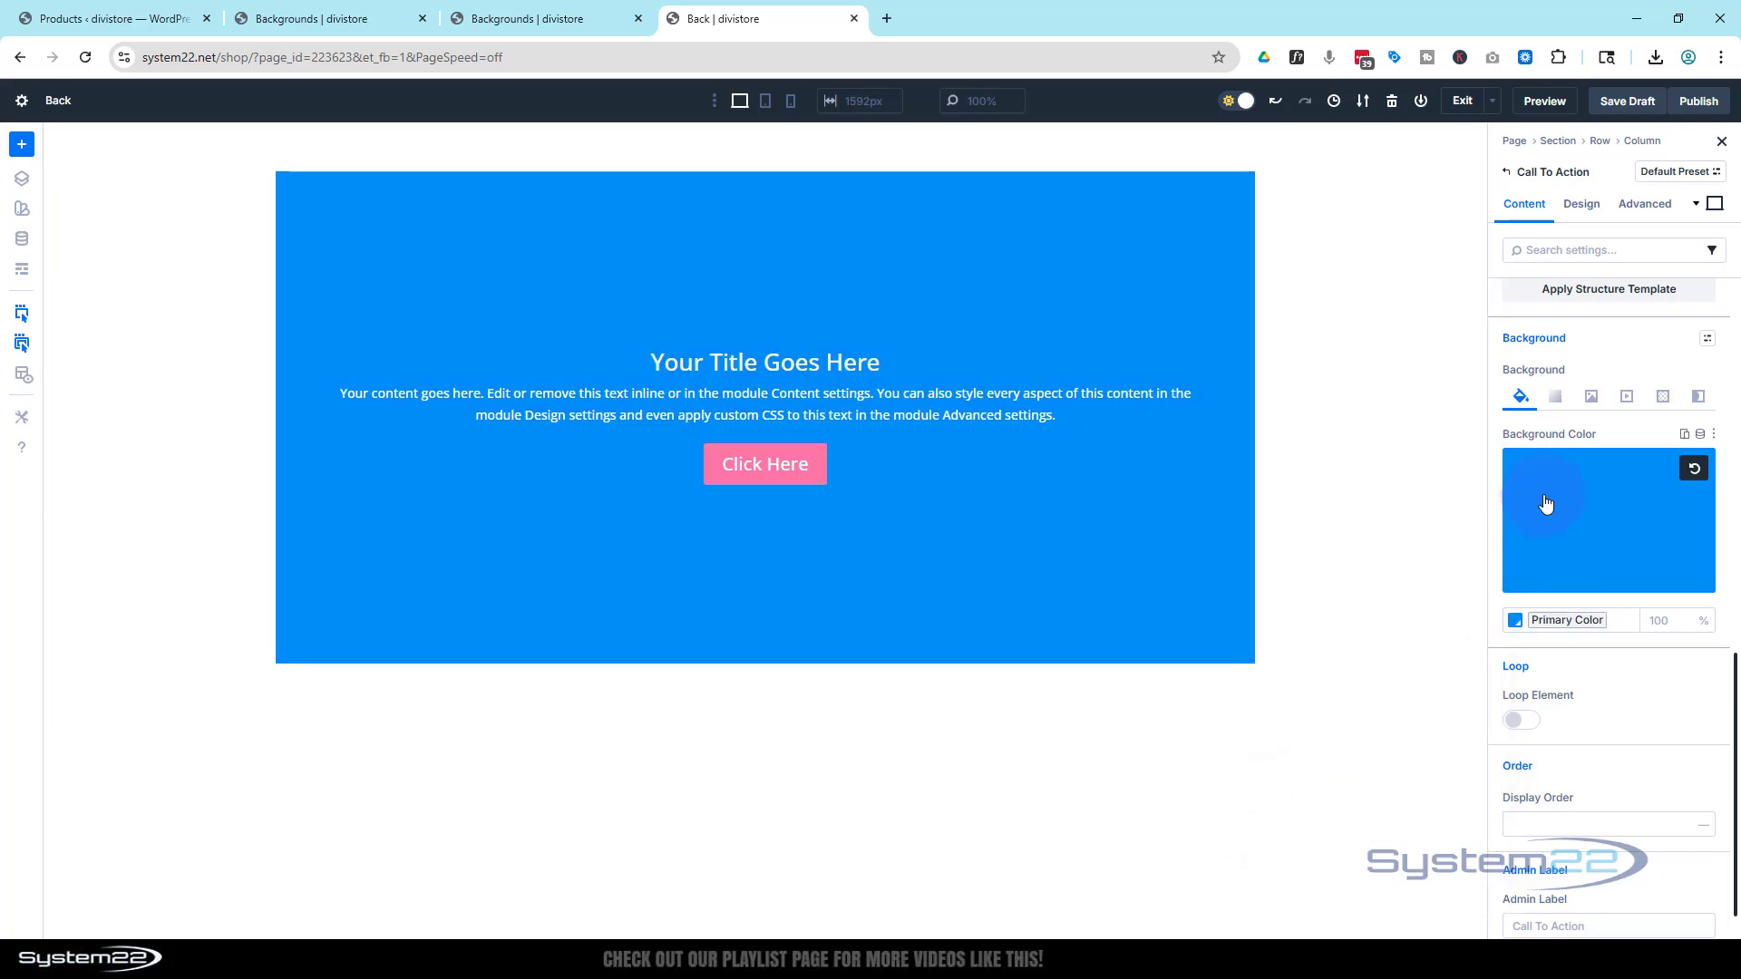
Add a background gradient to the Call To Action module and change its starting stop to royal blue
left_click(1556, 402)
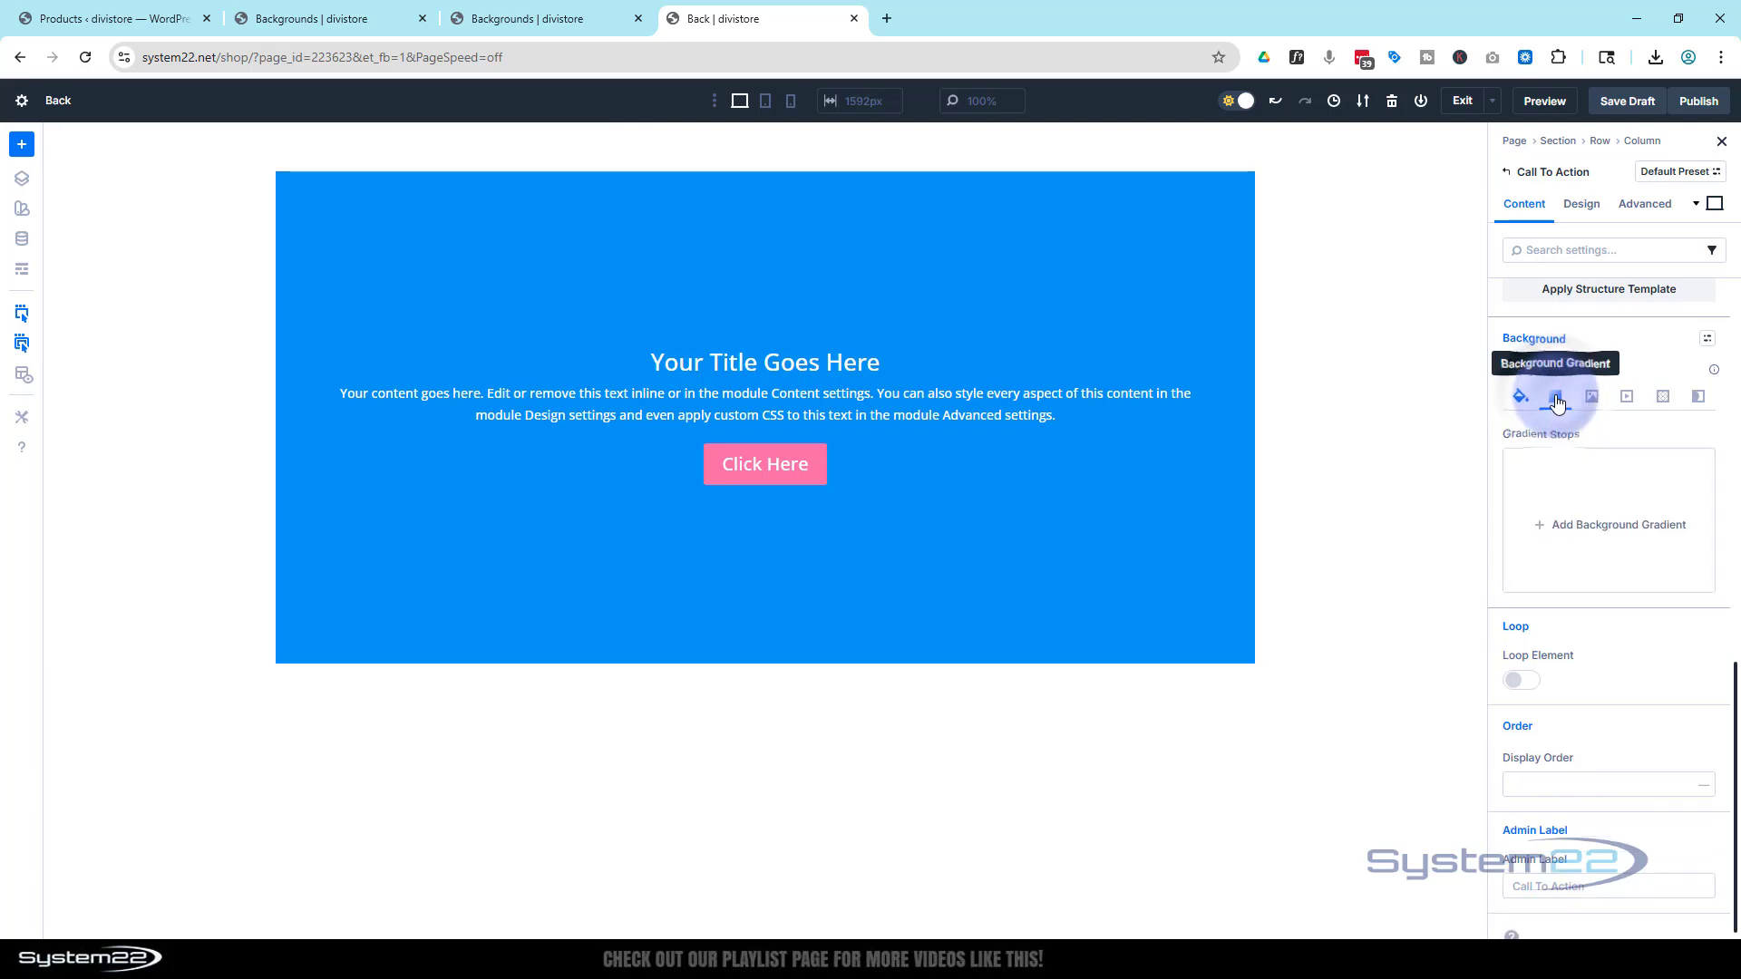
left_click(1598, 528)
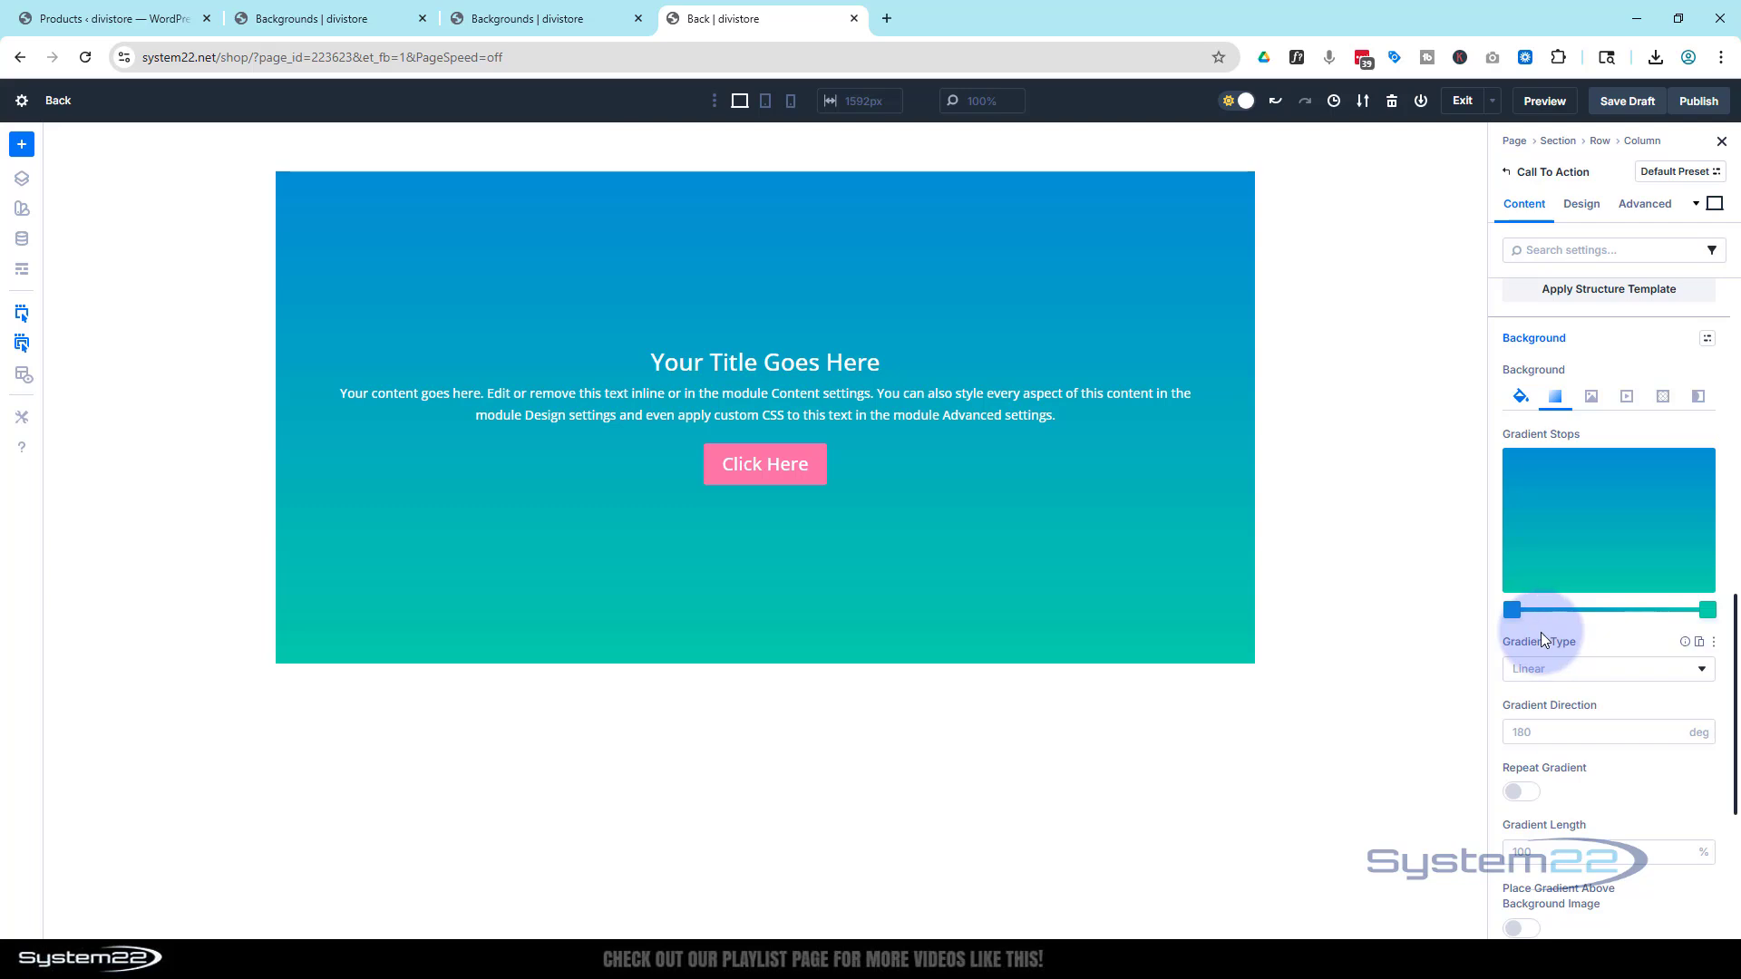
mouse_move(1512, 613)
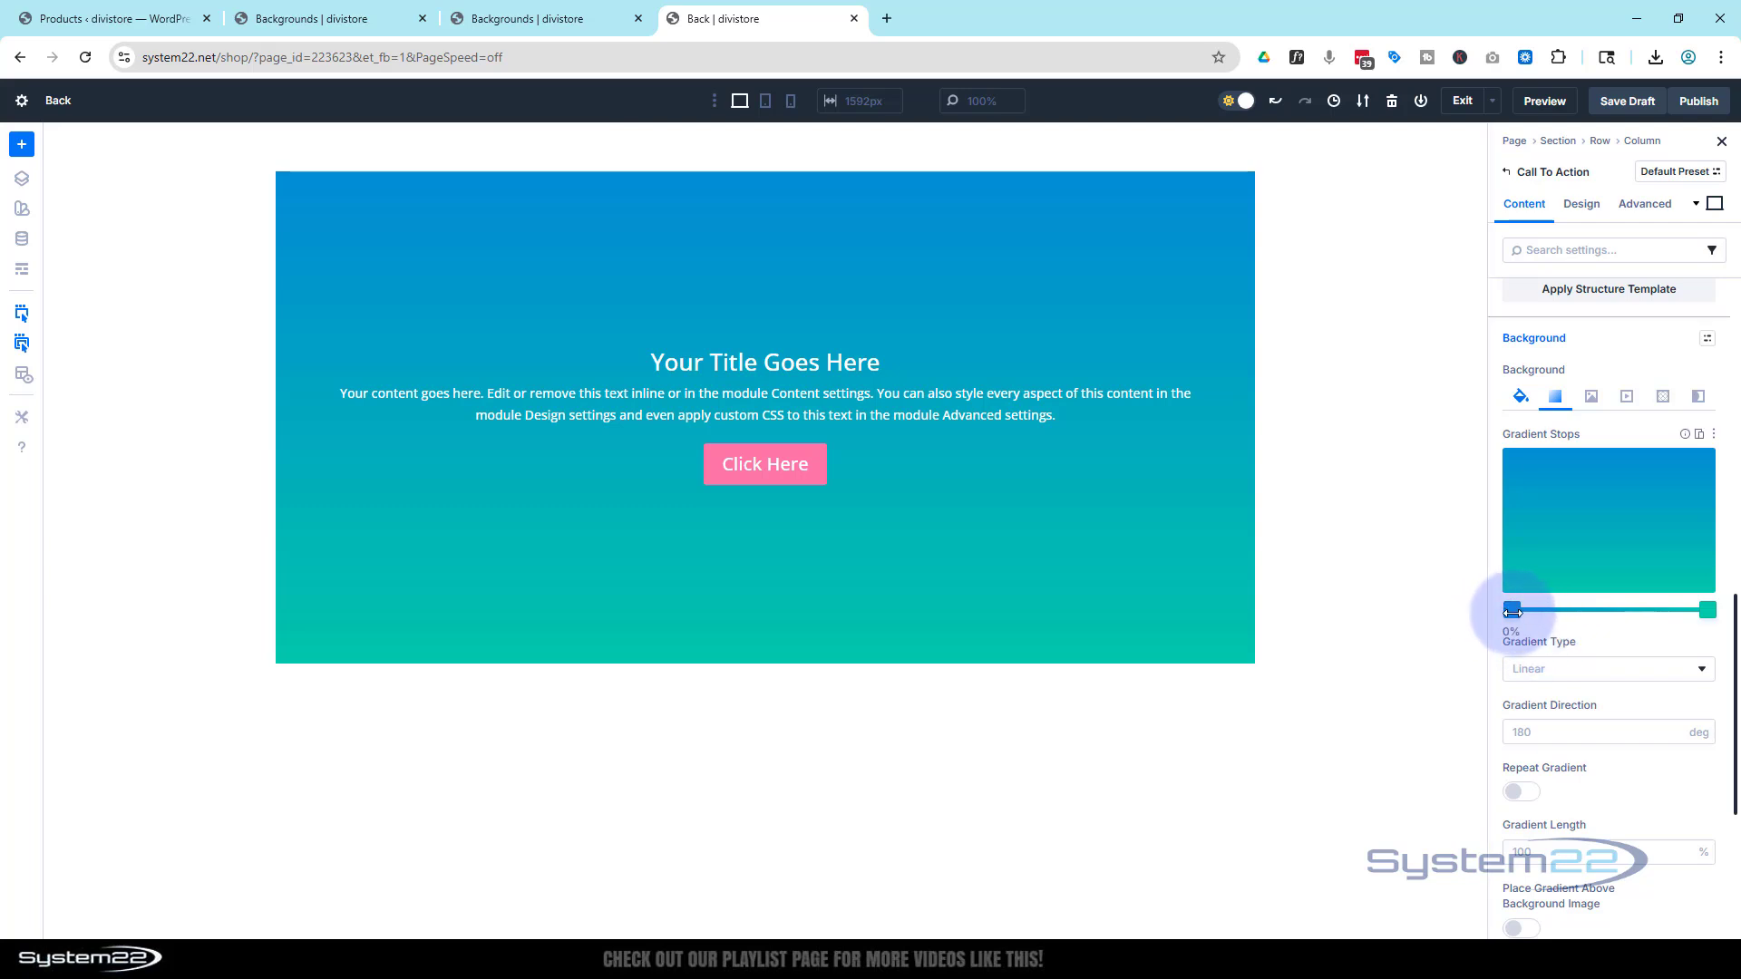
left_click(1511, 611)
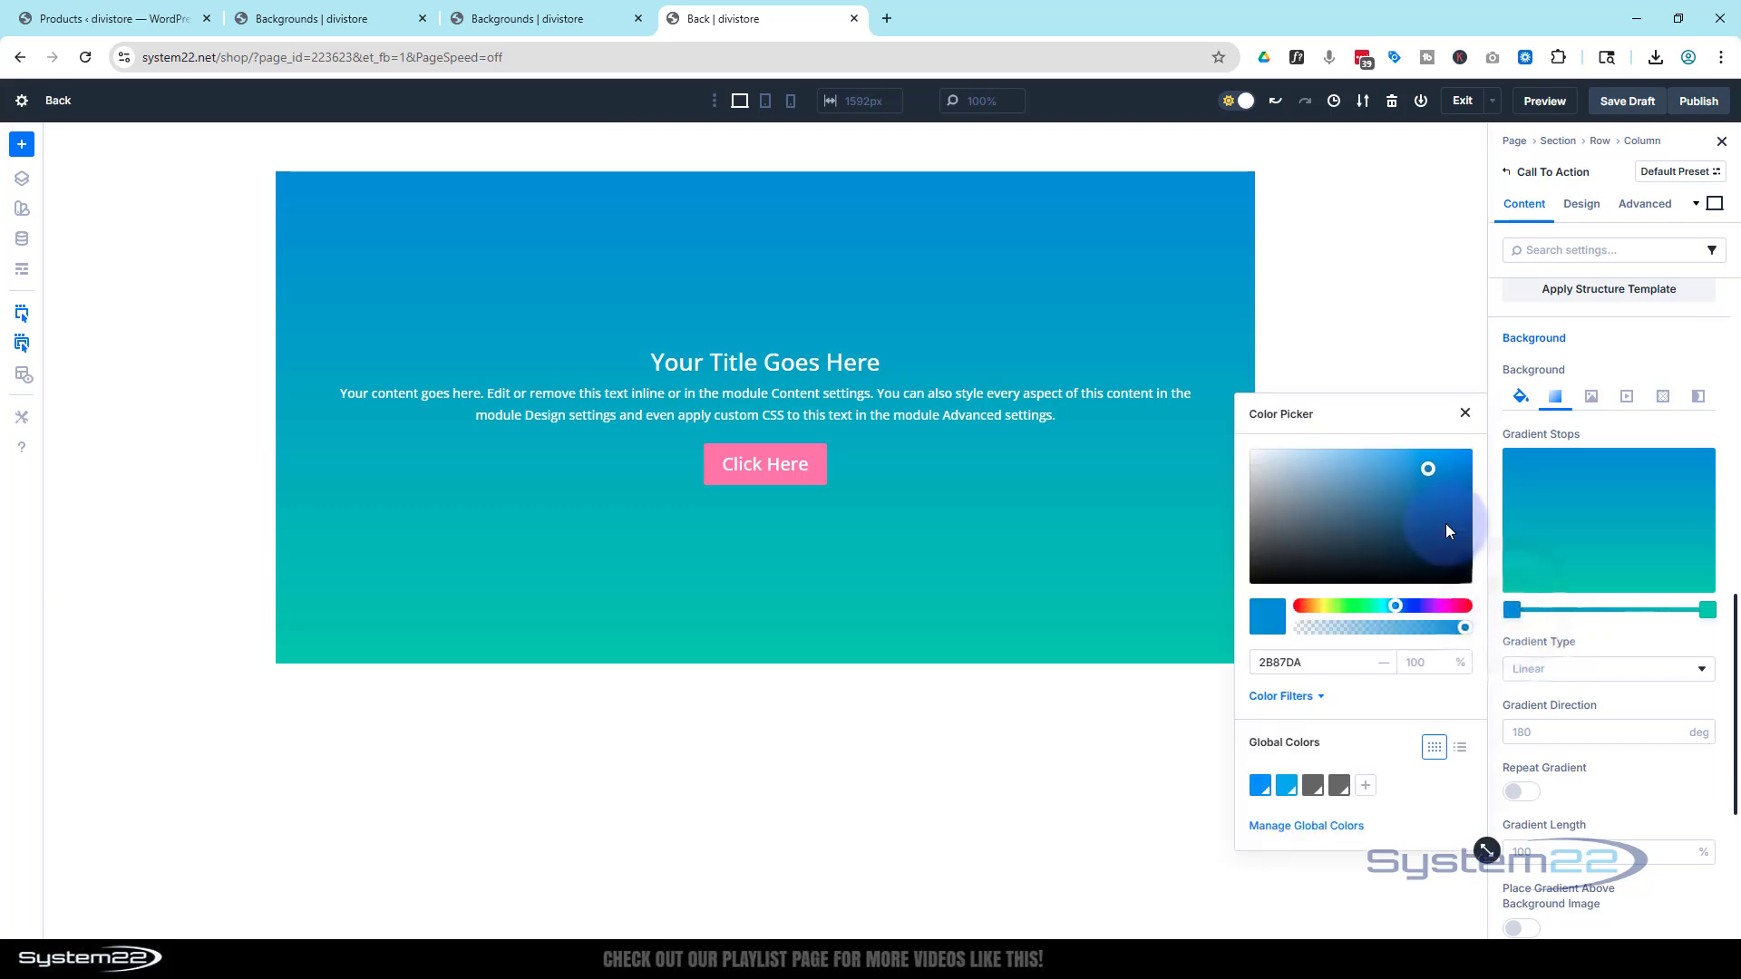
left_click(1417, 606)
Change the background gradient's end stop to purple (9829C4) and set the gradient direction to 90 degrees
left_click(1704, 613)
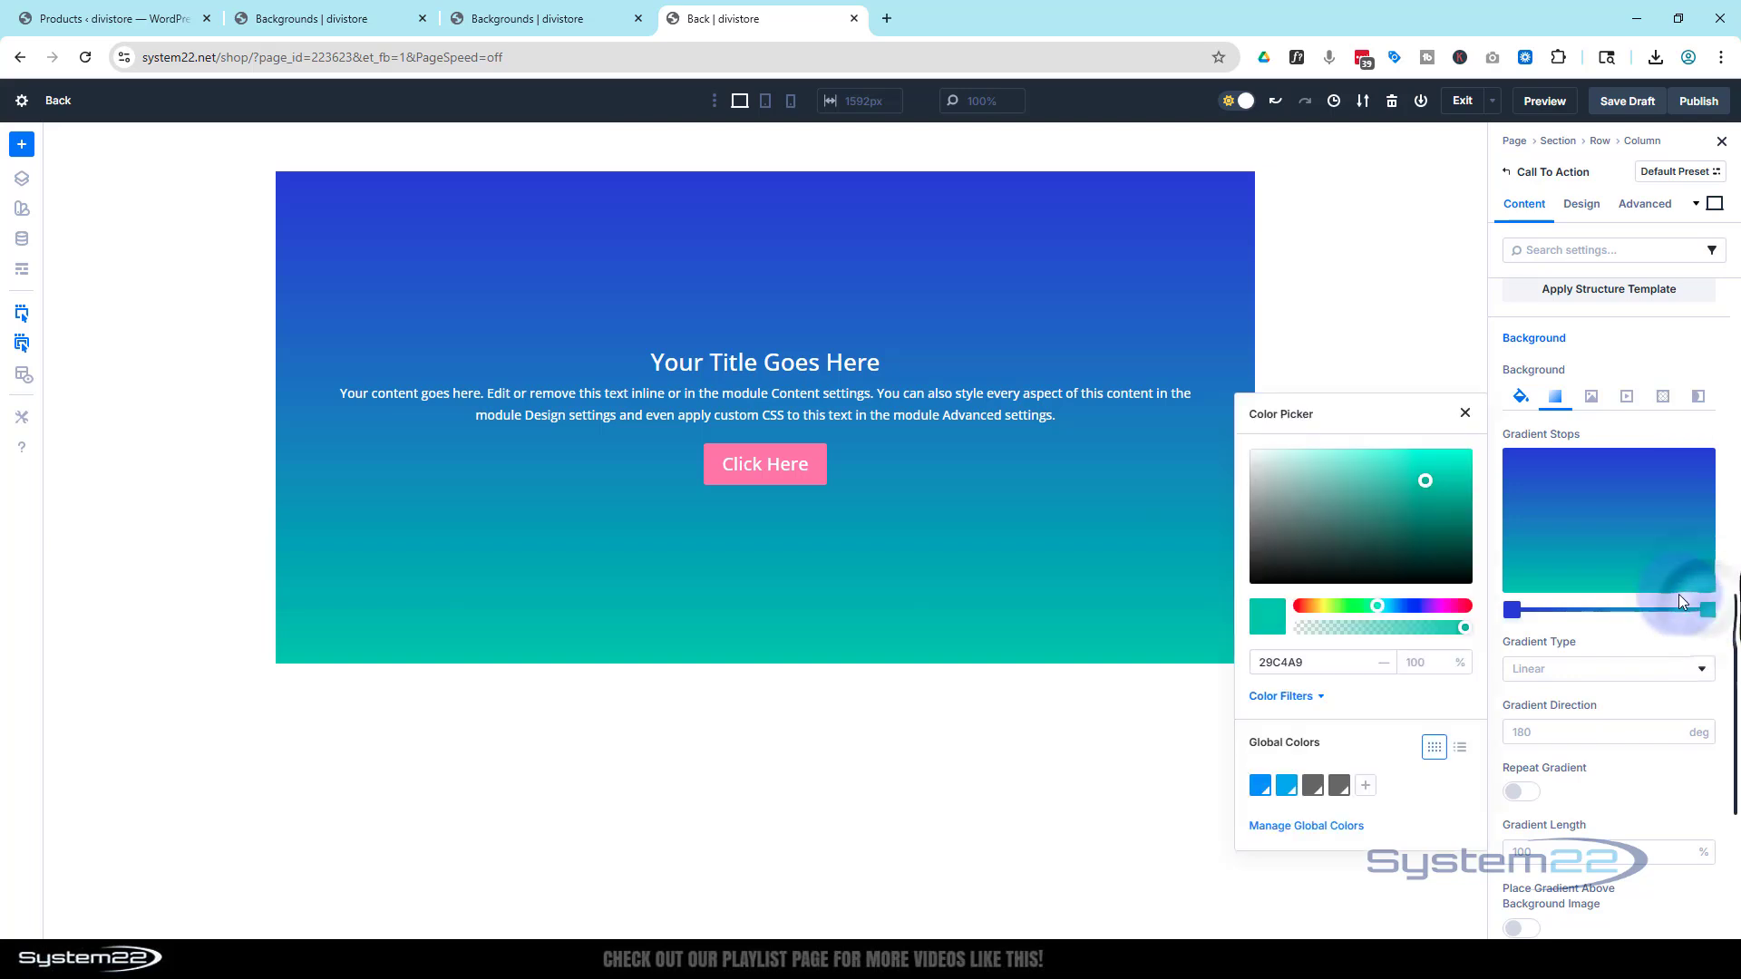
left_click(1431, 604)
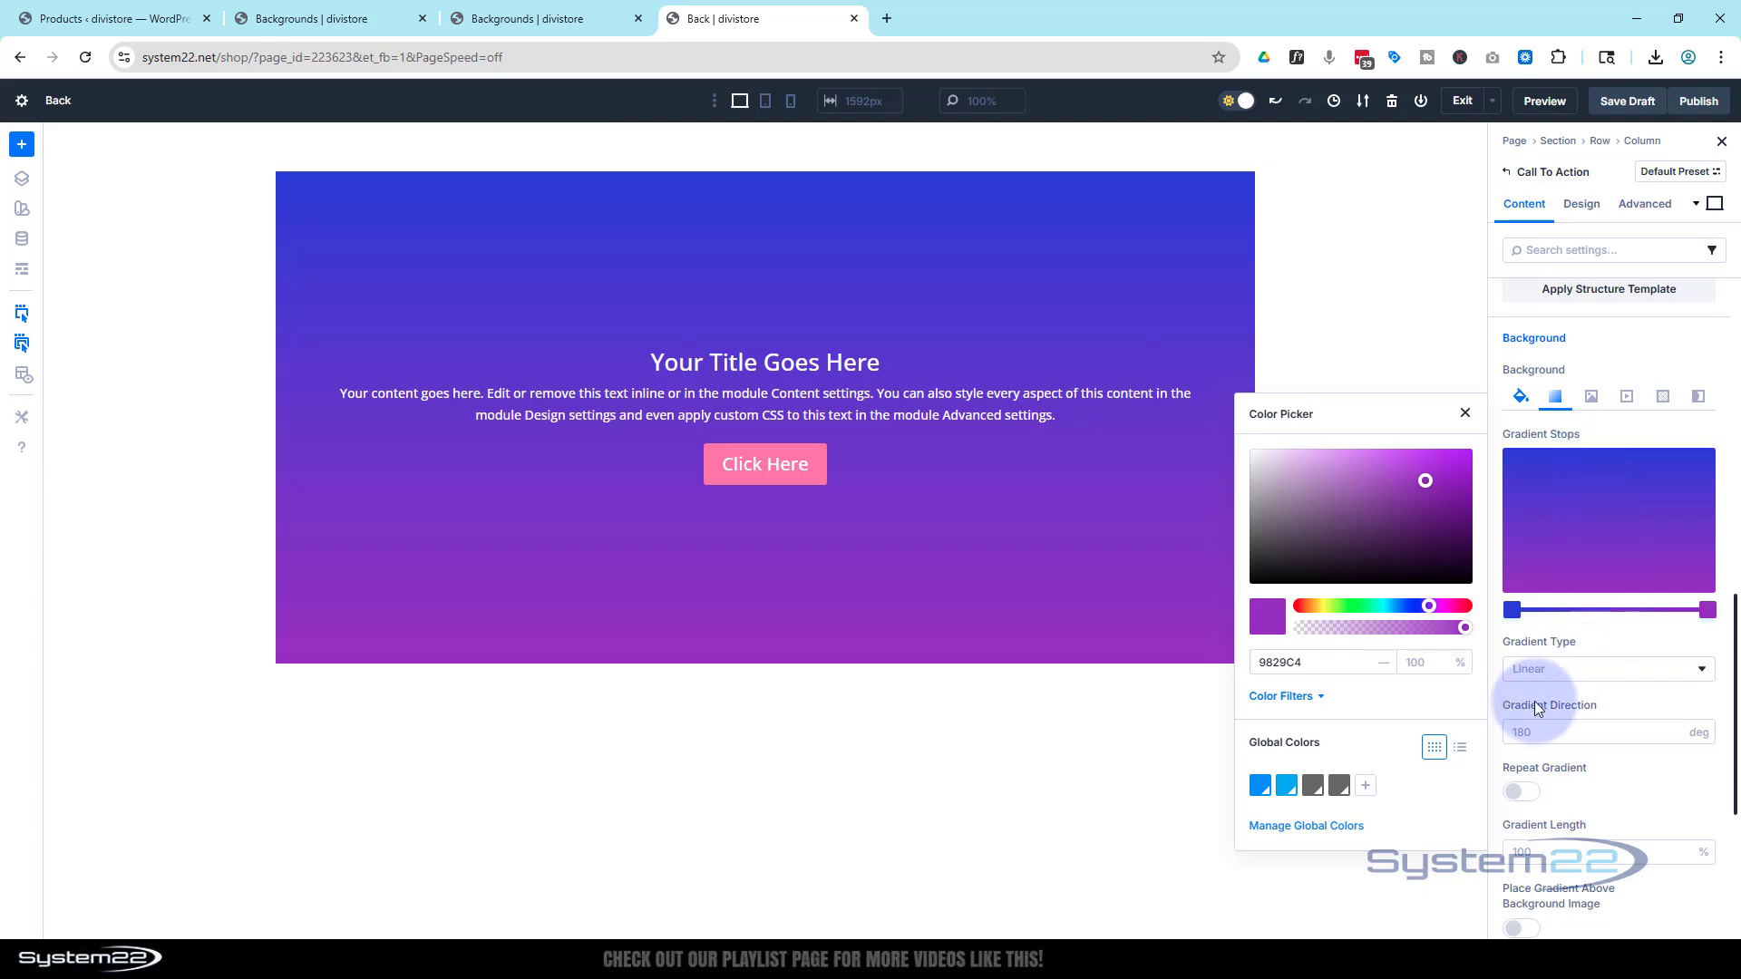
left_click(1532, 731)
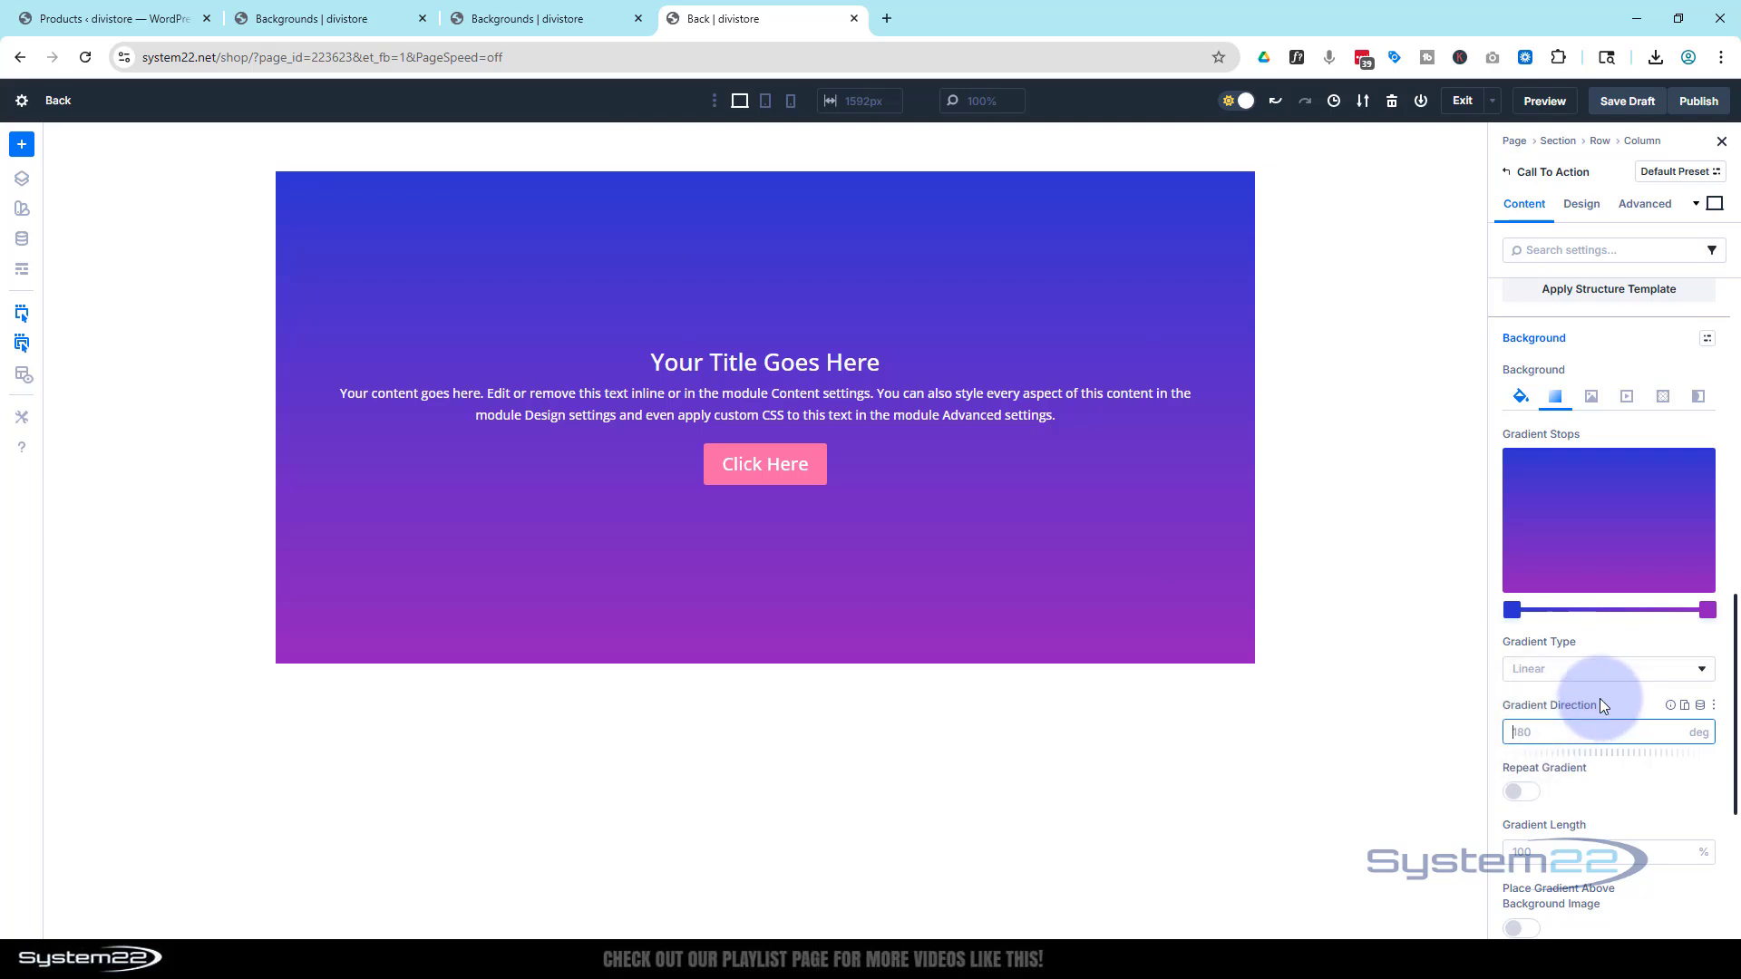
type("90")
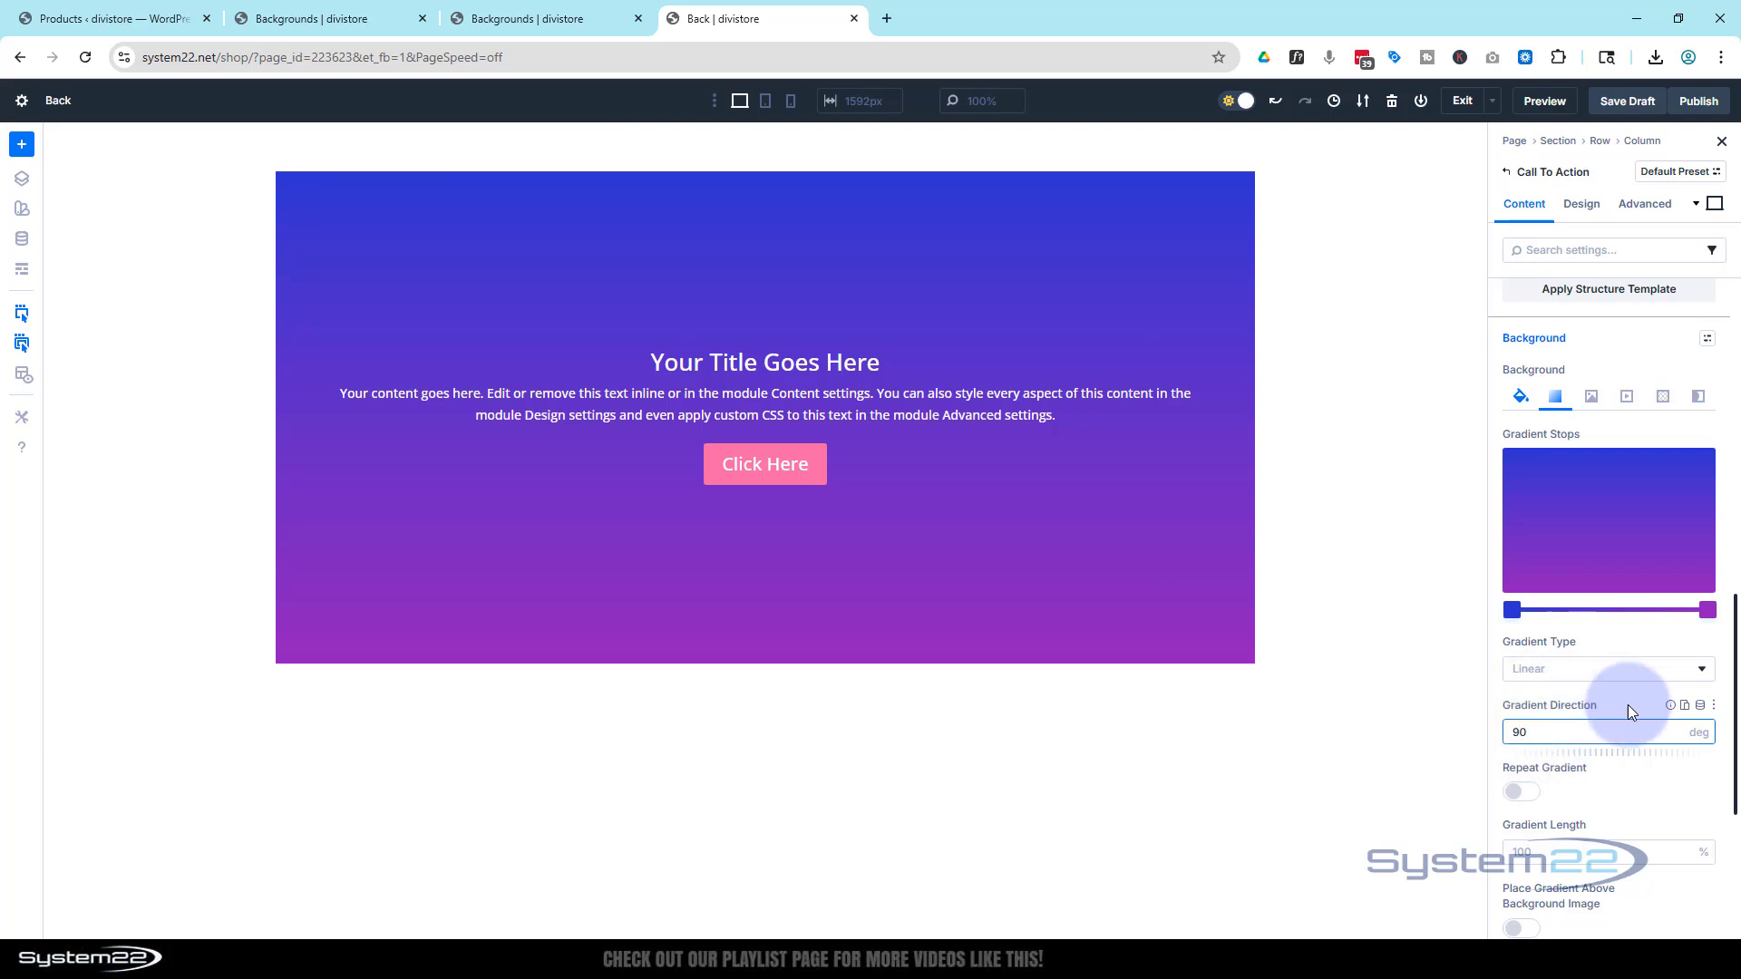
left_click(1629, 701)
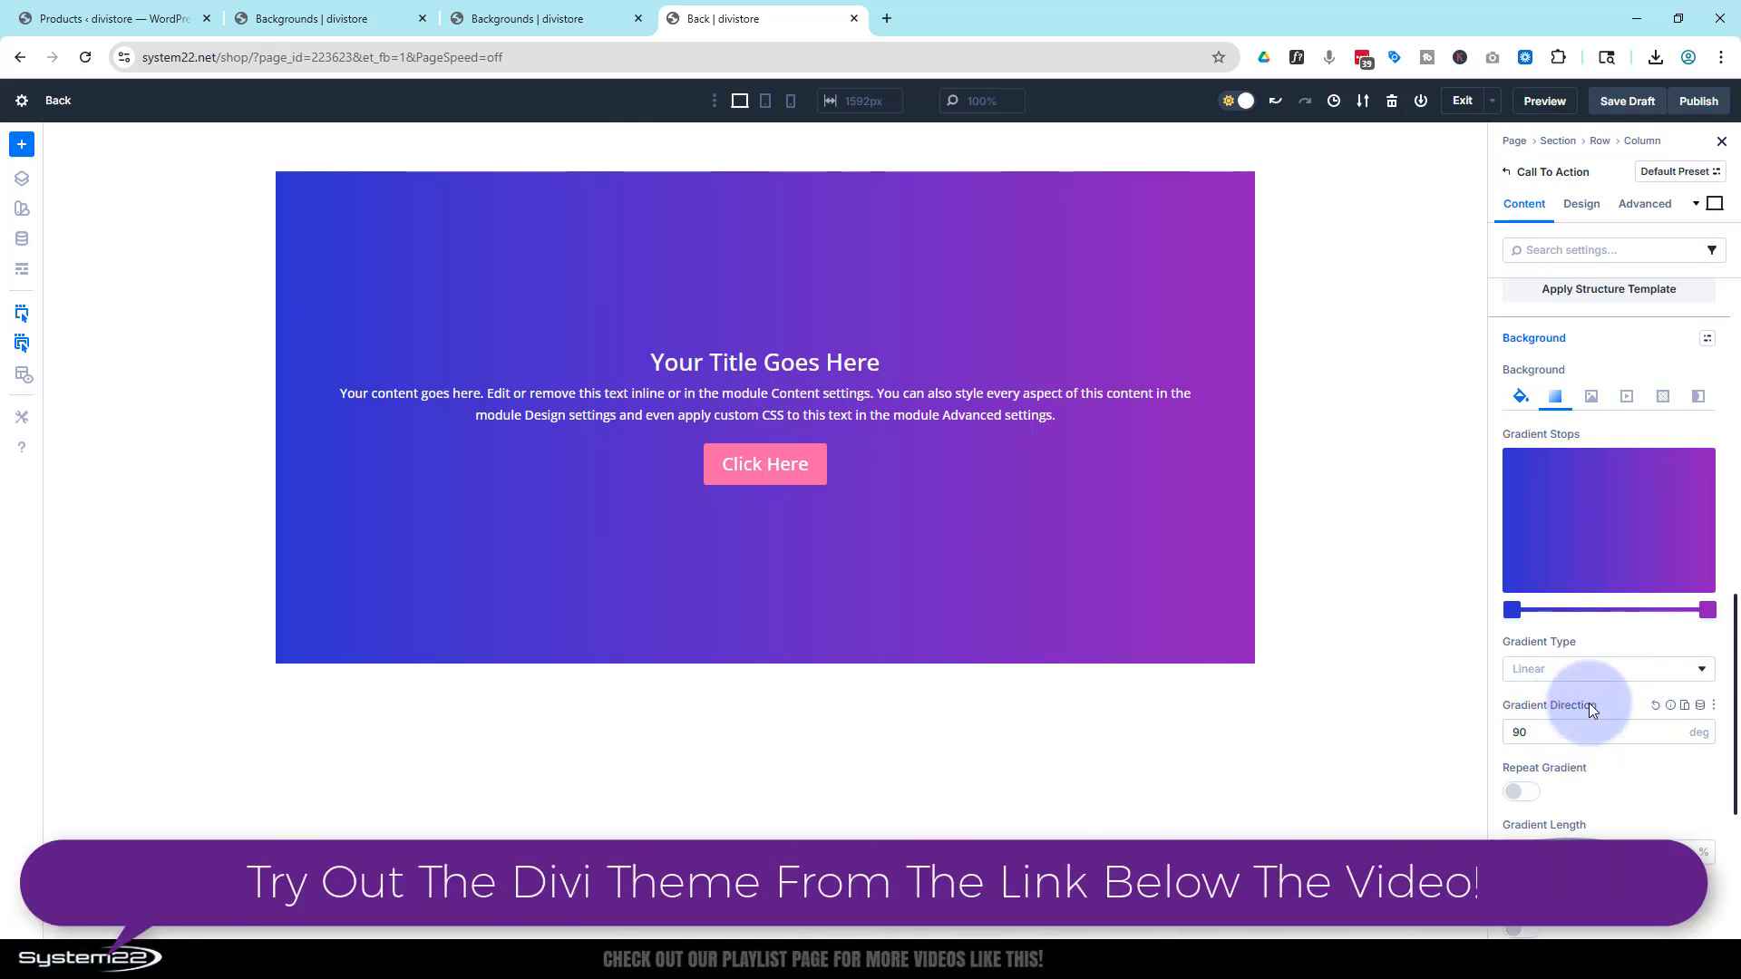
Try the Circular, Elliptical and Conical gradient types on the module background, and settle on Circular
left_click(1574, 671)
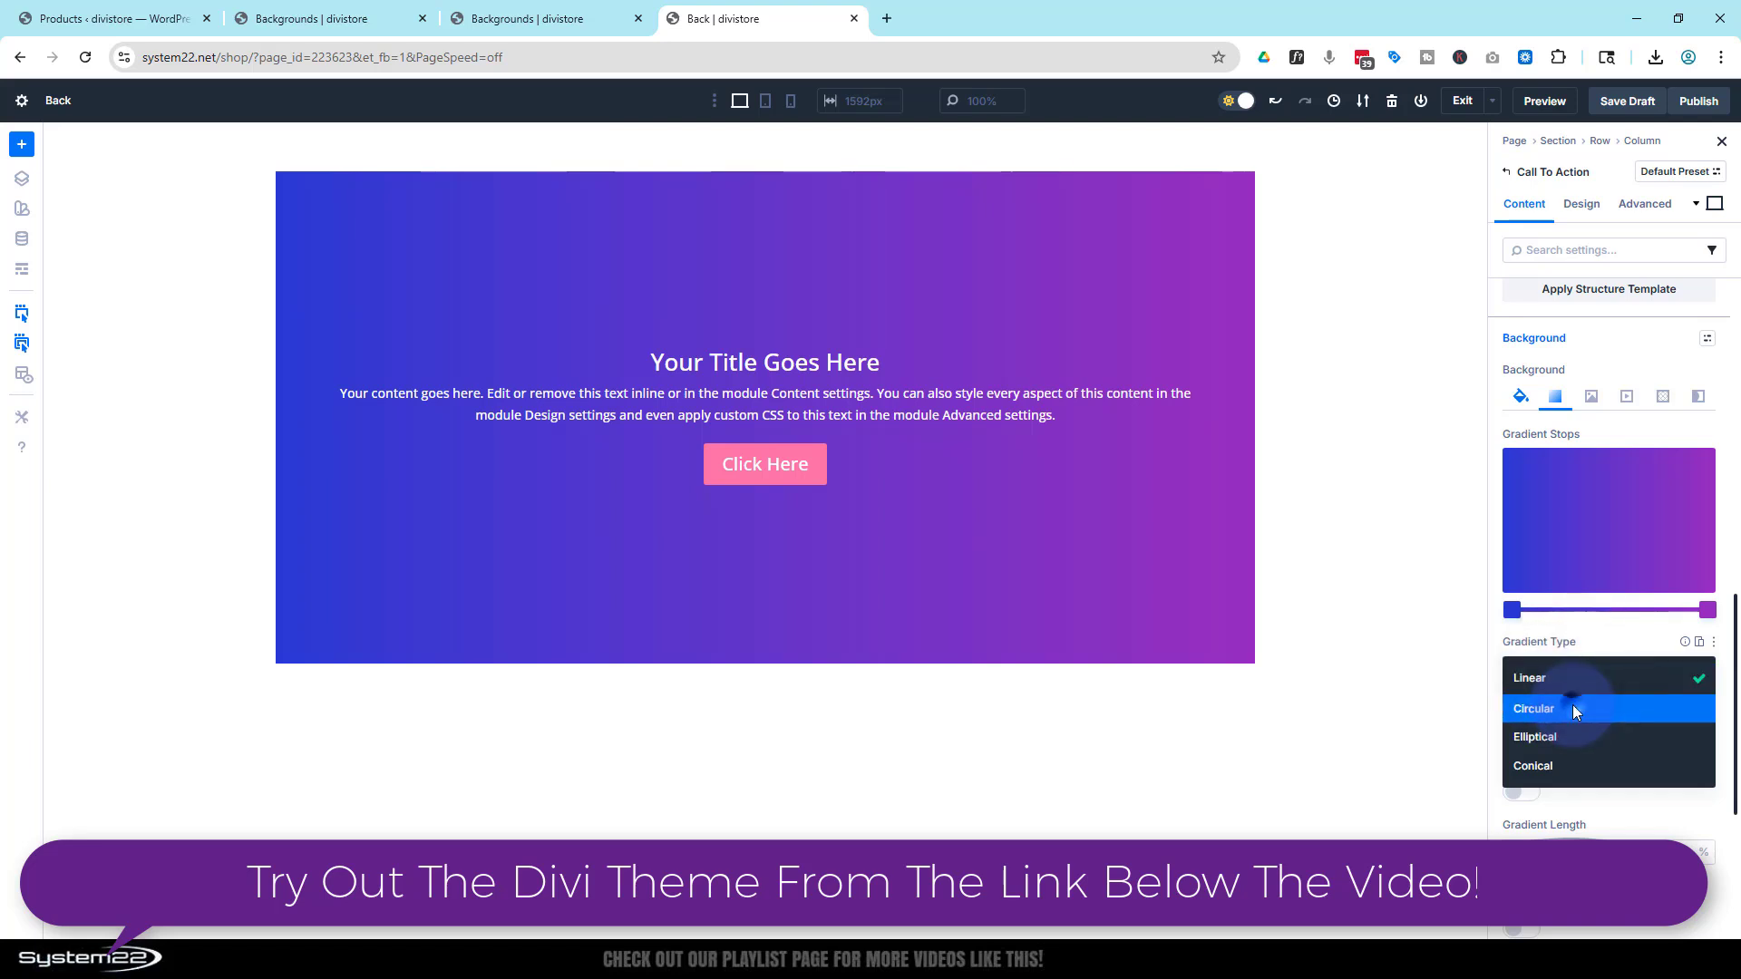
left_click(1574, 709)
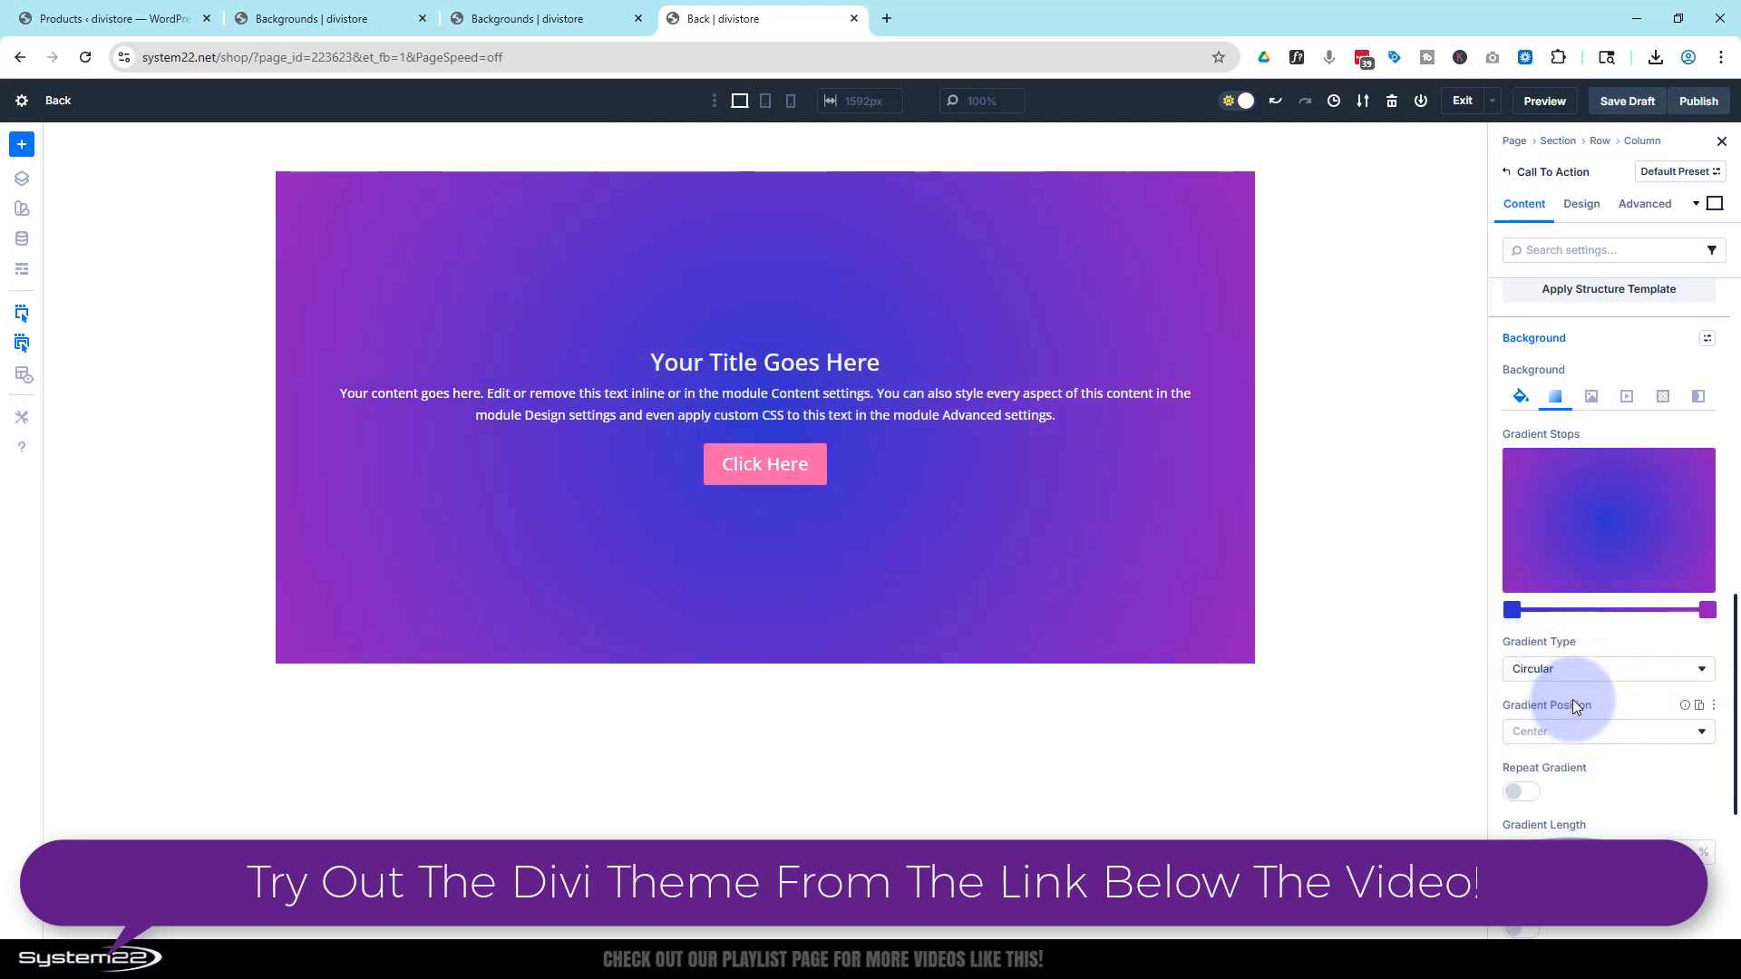
left_click(1582, 669)
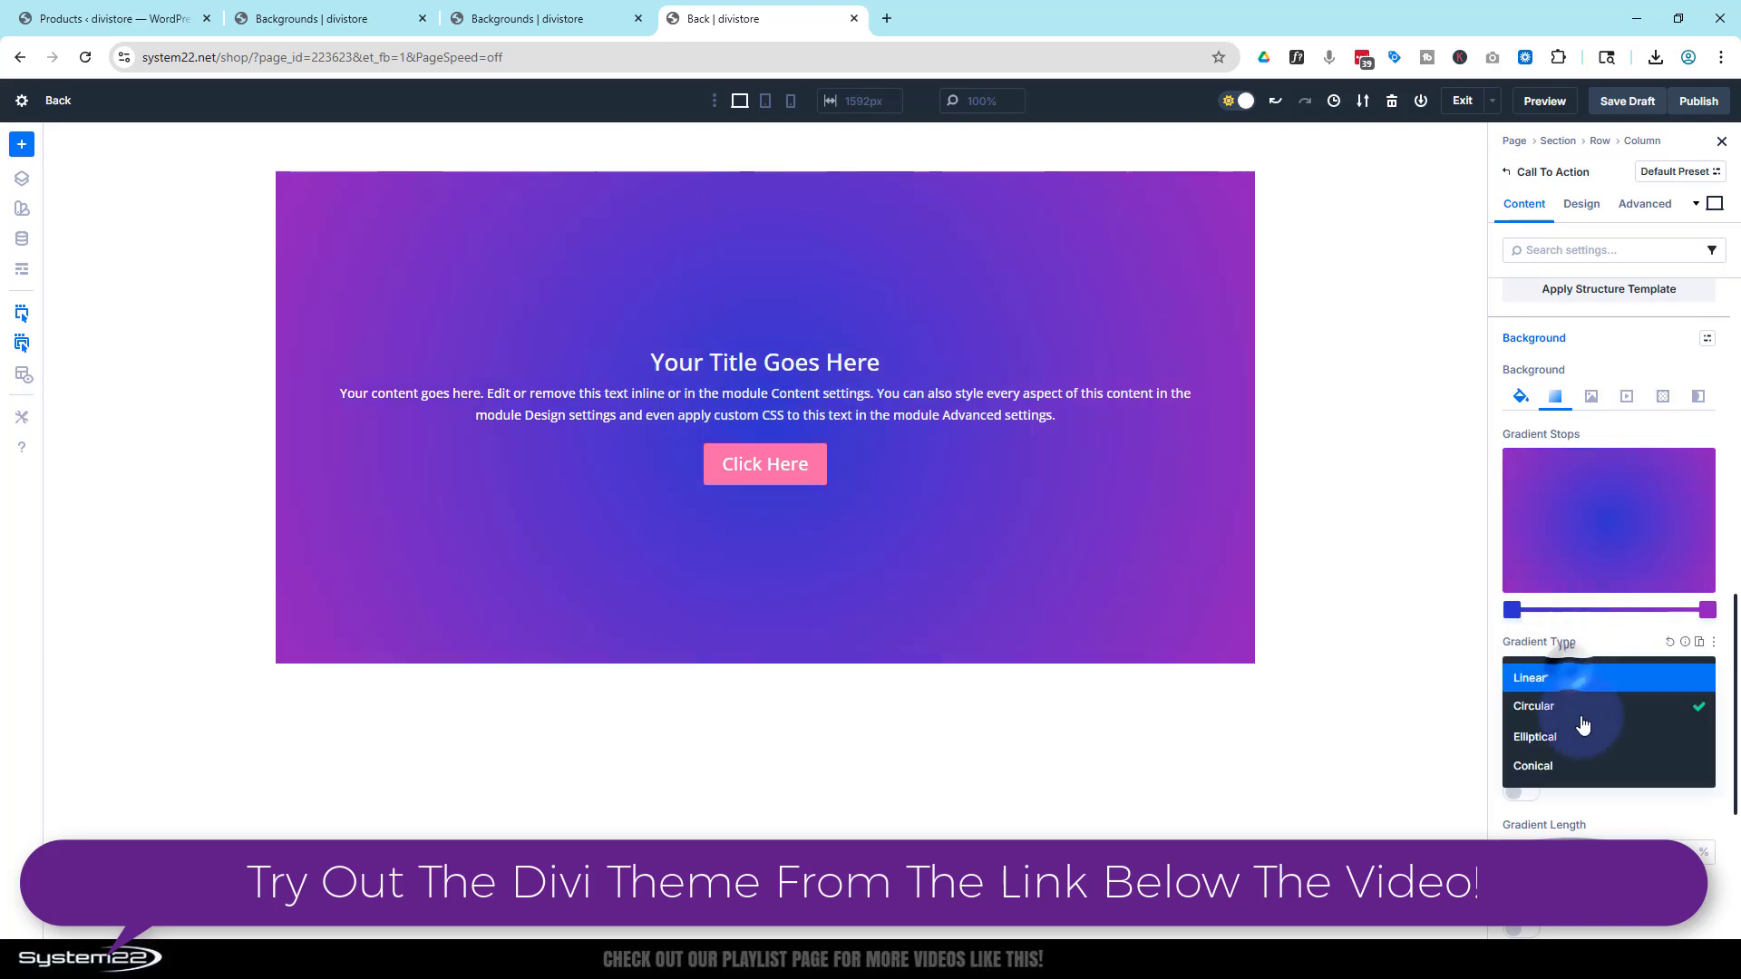
left_click(1582, 738)
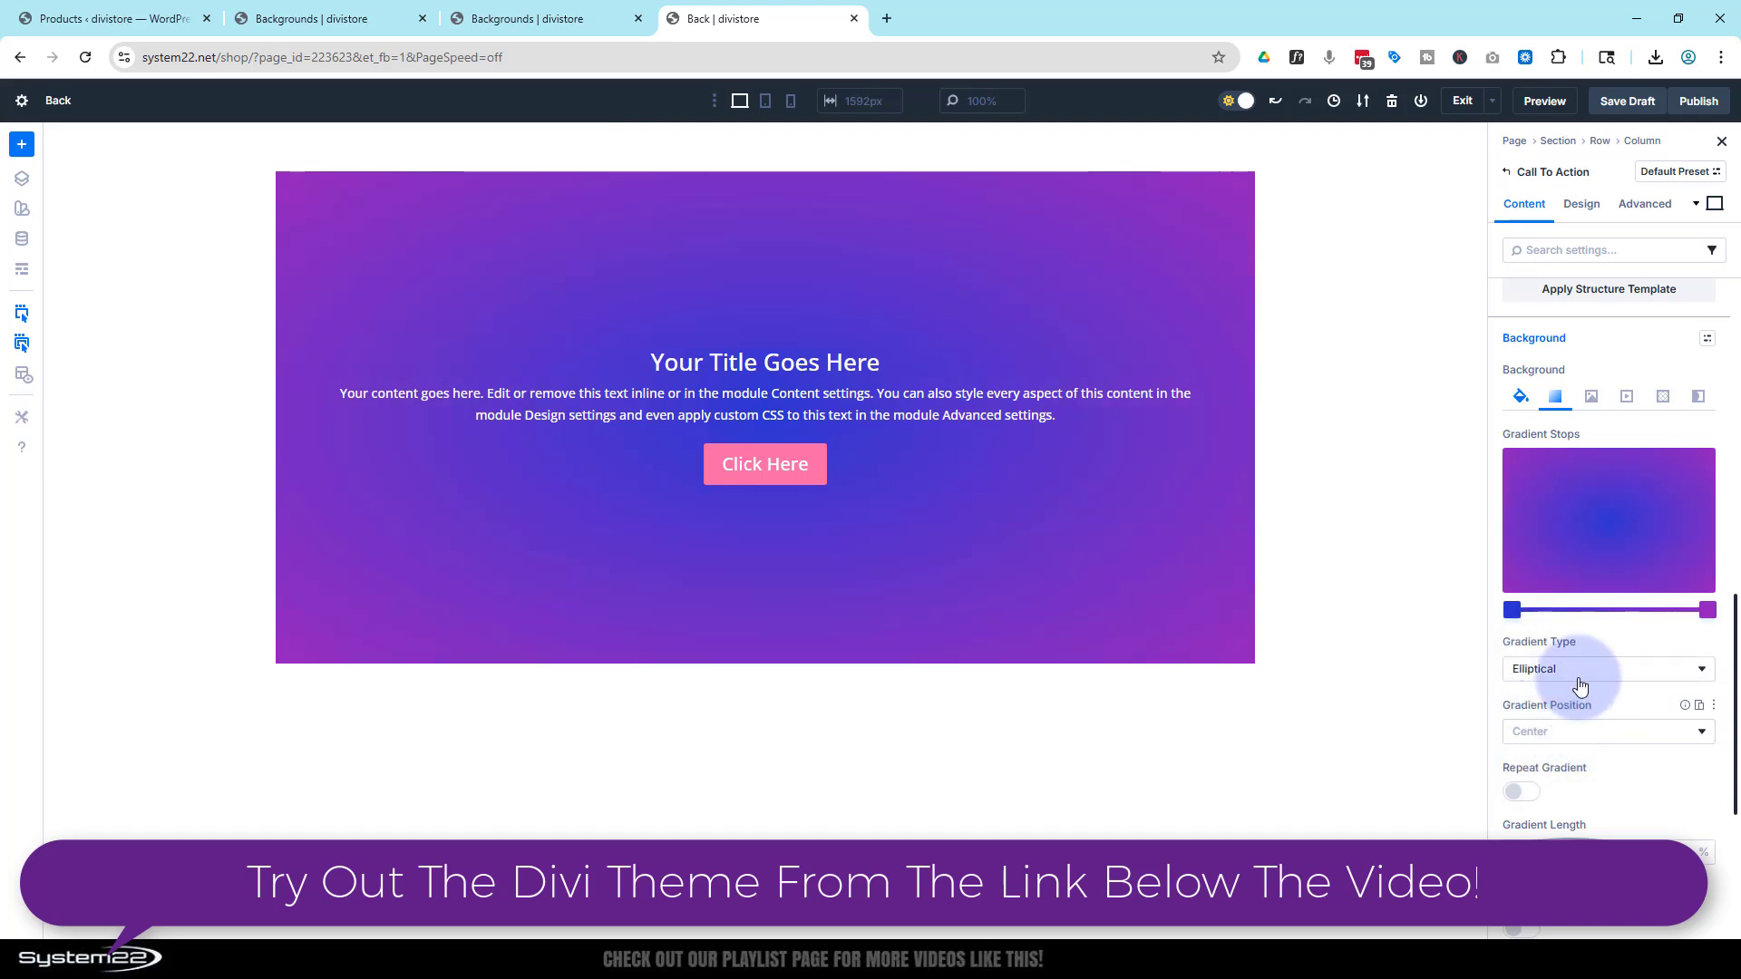
left_click(1583, 671)
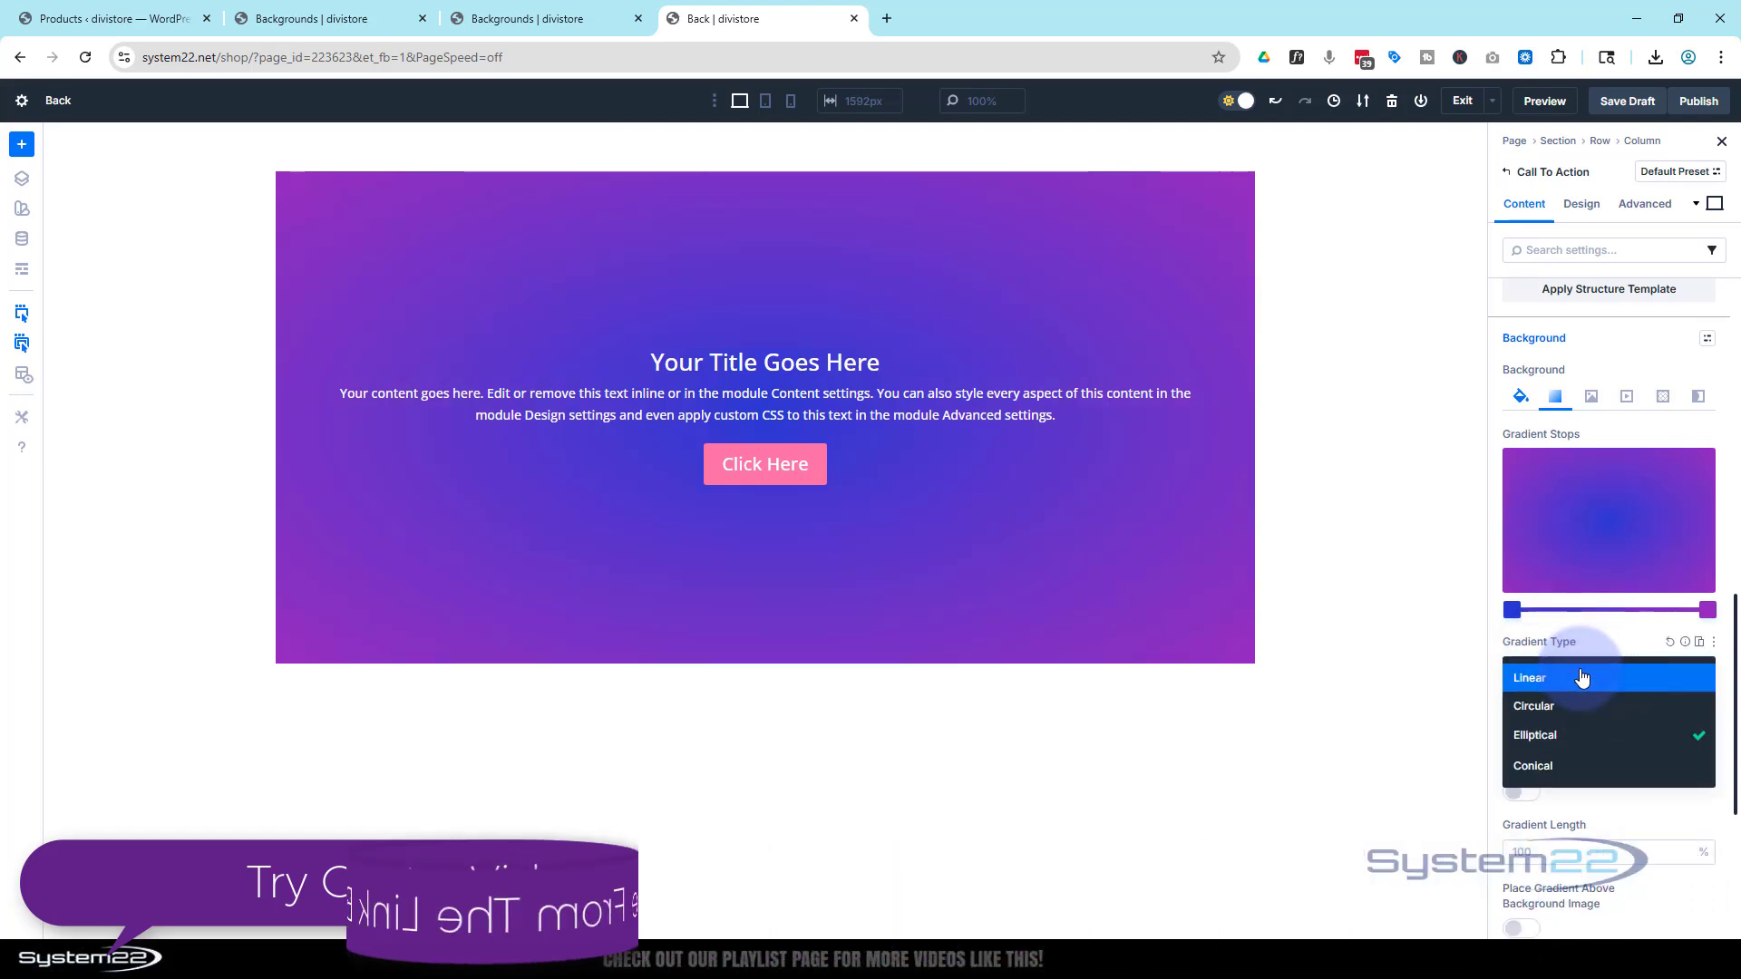
left_click(1589, 767)
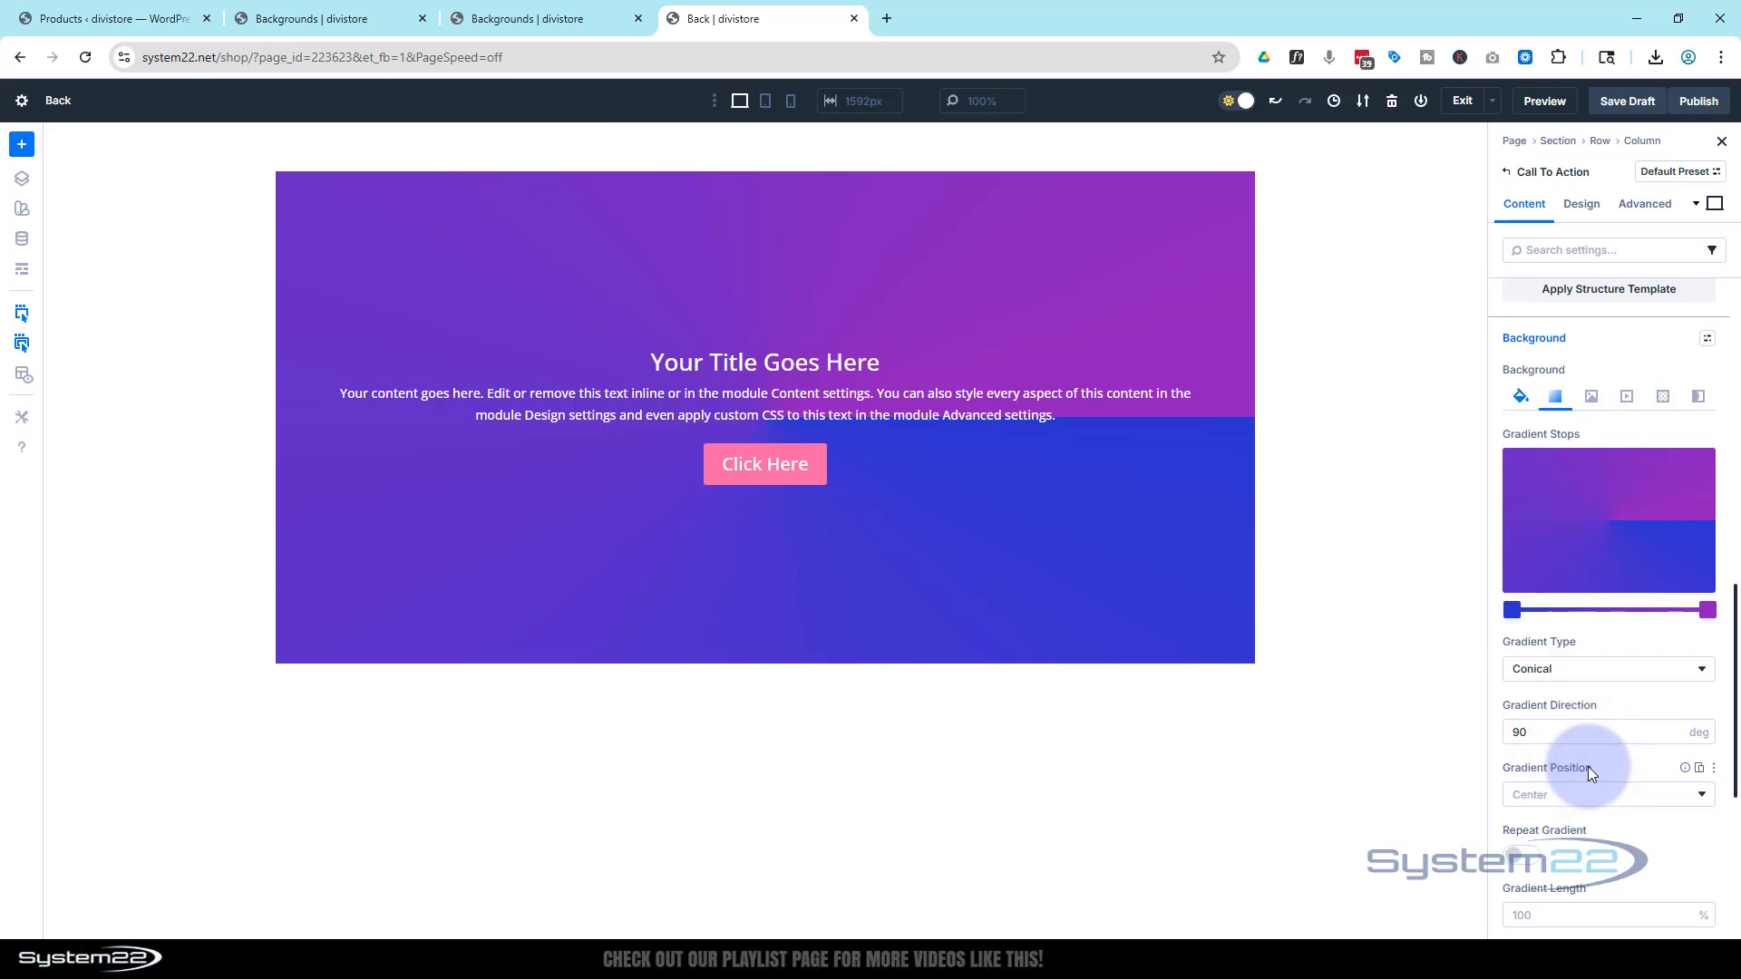
left_click(1592, 671)
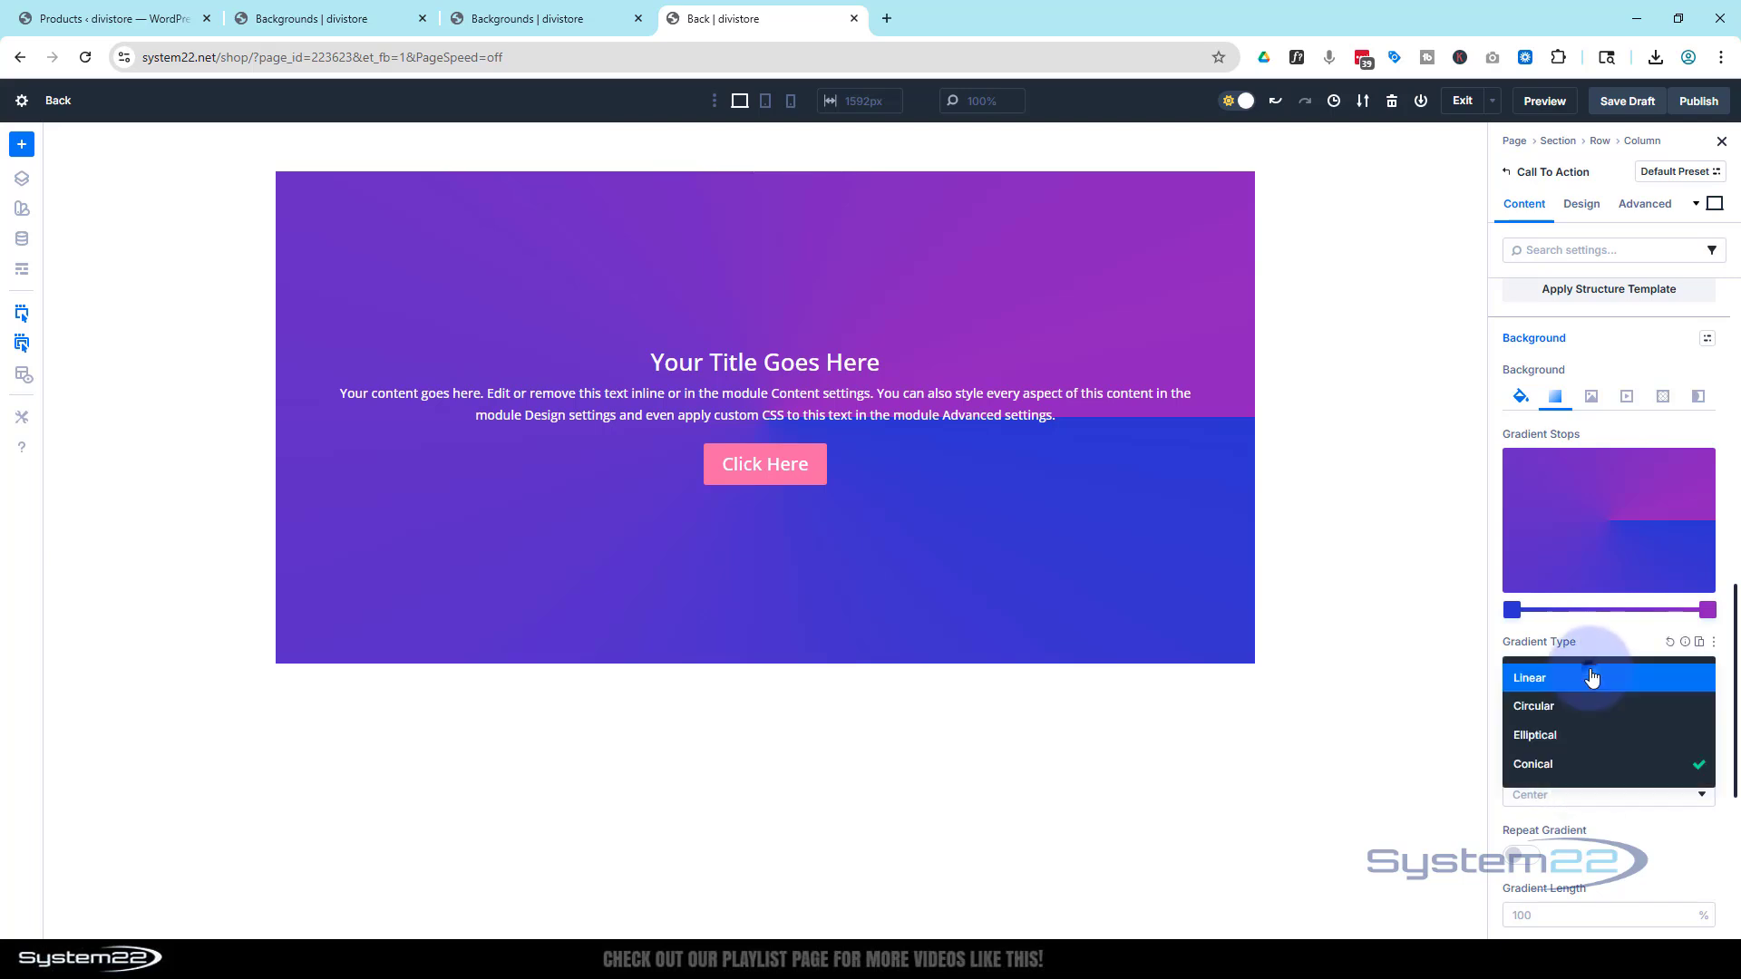
left_click(1590, 705)
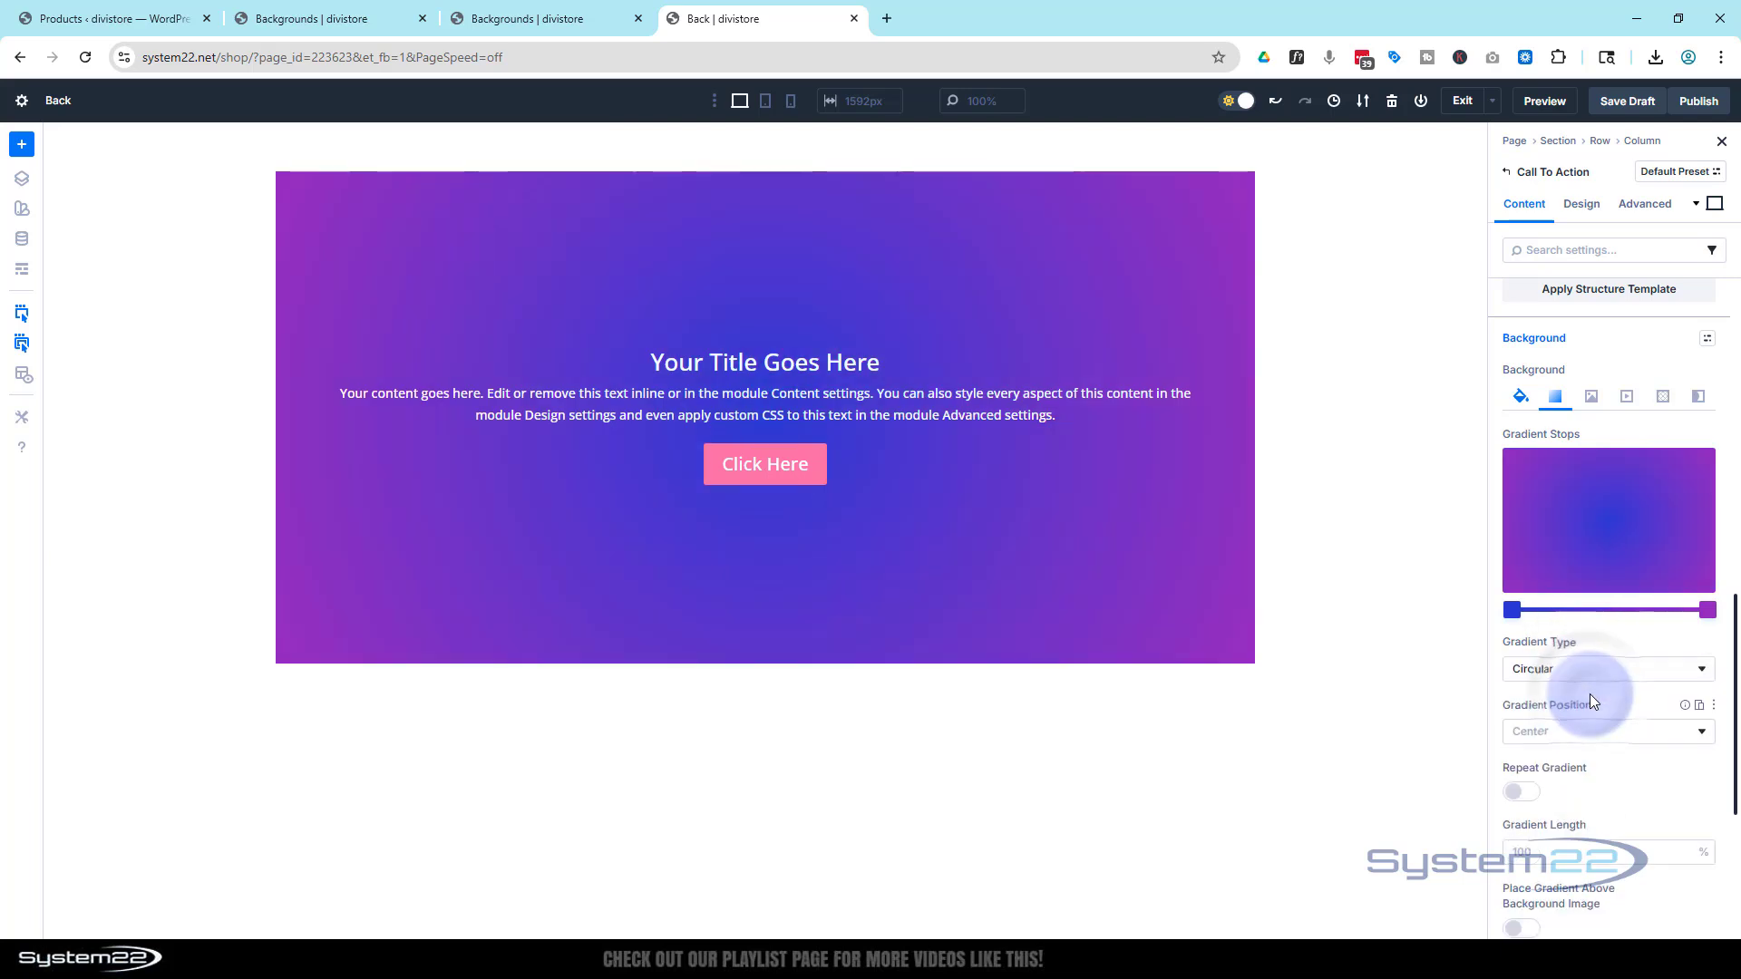
Try a middle gradient stop in grey (A1A1A1) at 70% opacity, and delete that stop
left_click(1597, 610)
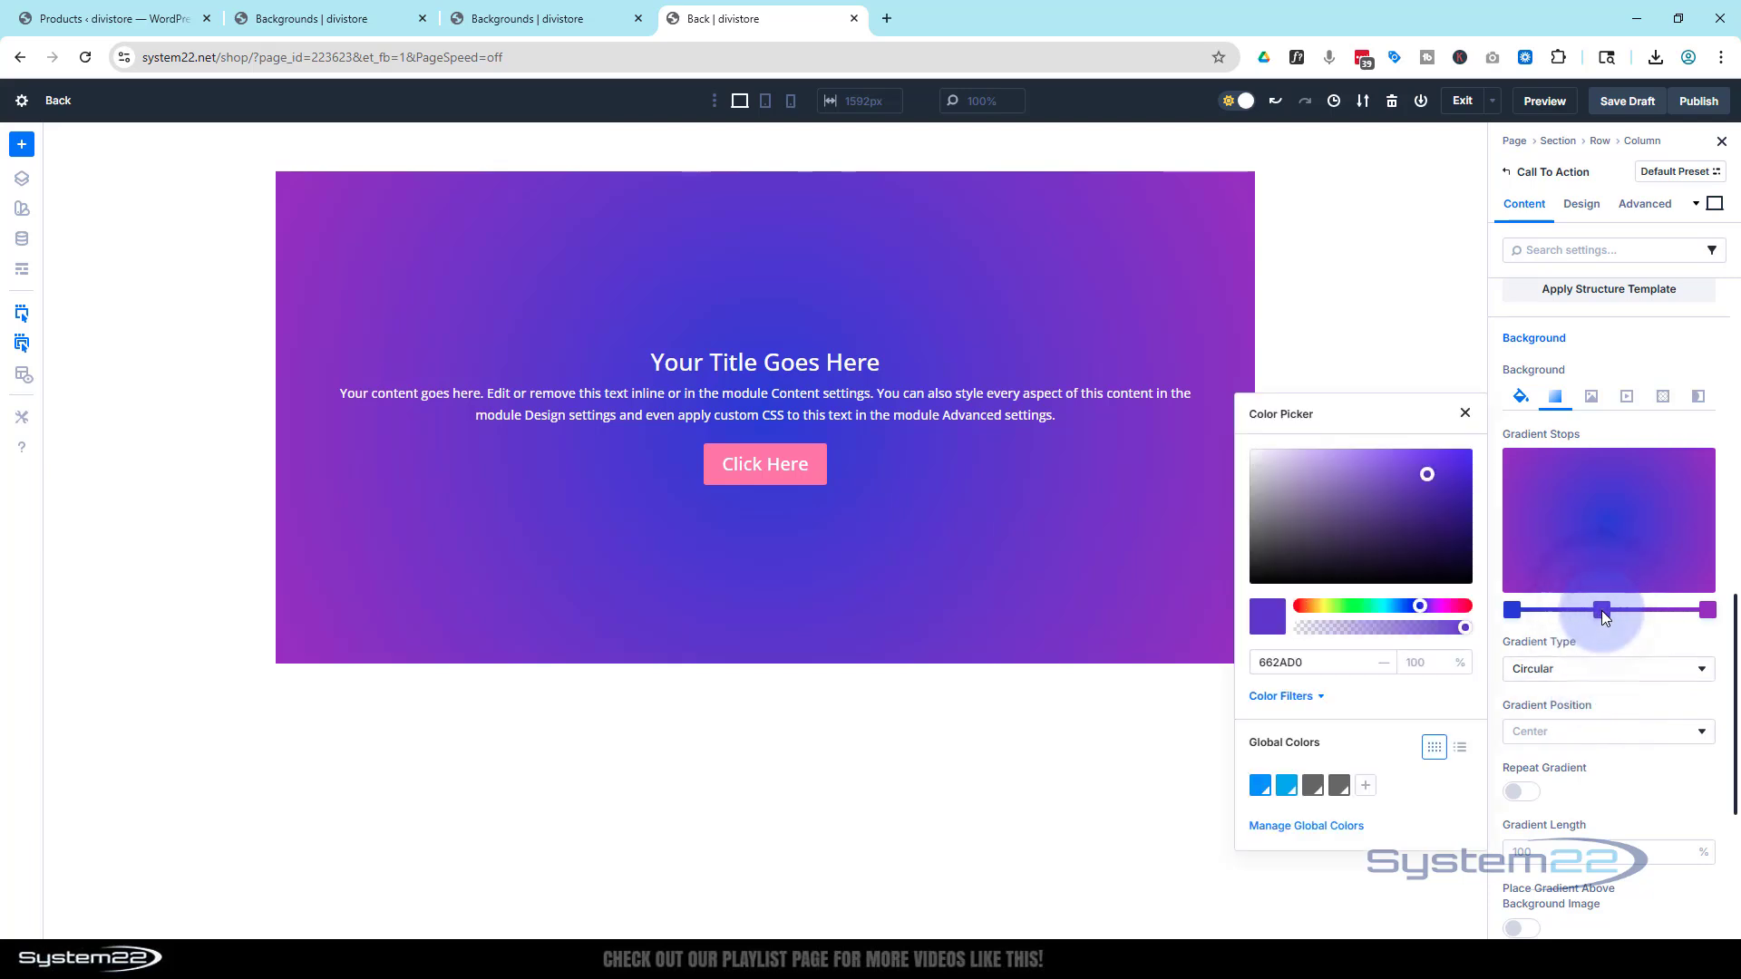
left_click_drag(1427, 474, 1241, 499)
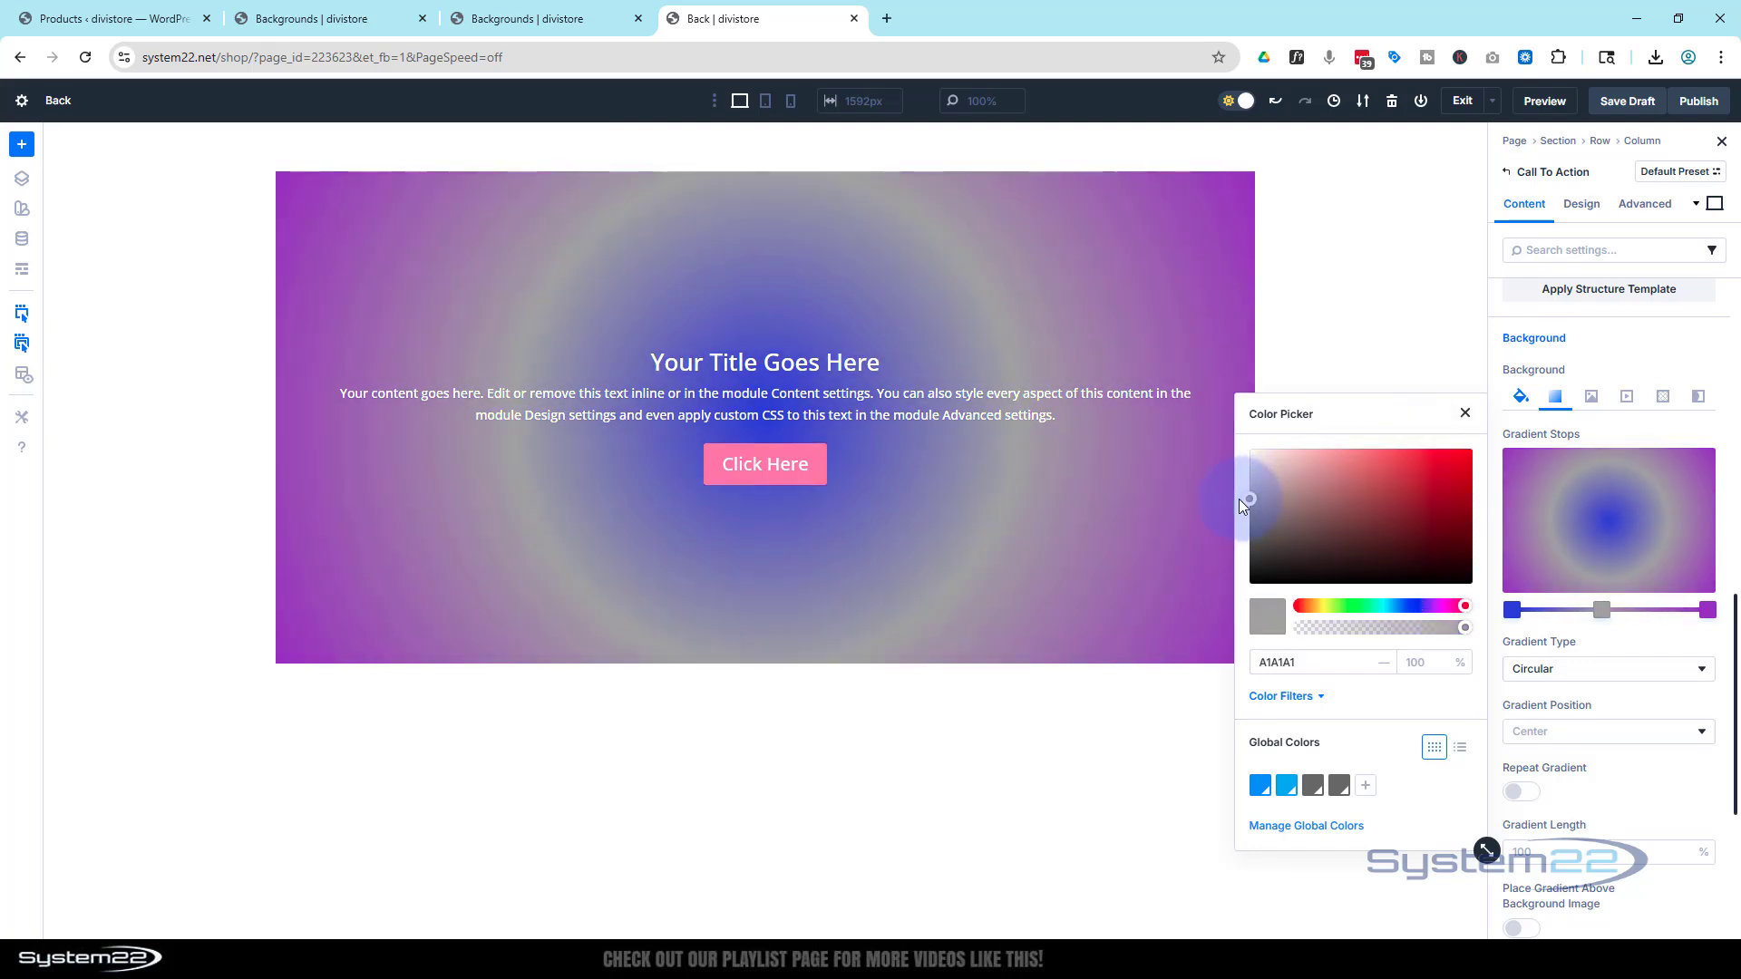
left_click(1464, 626)
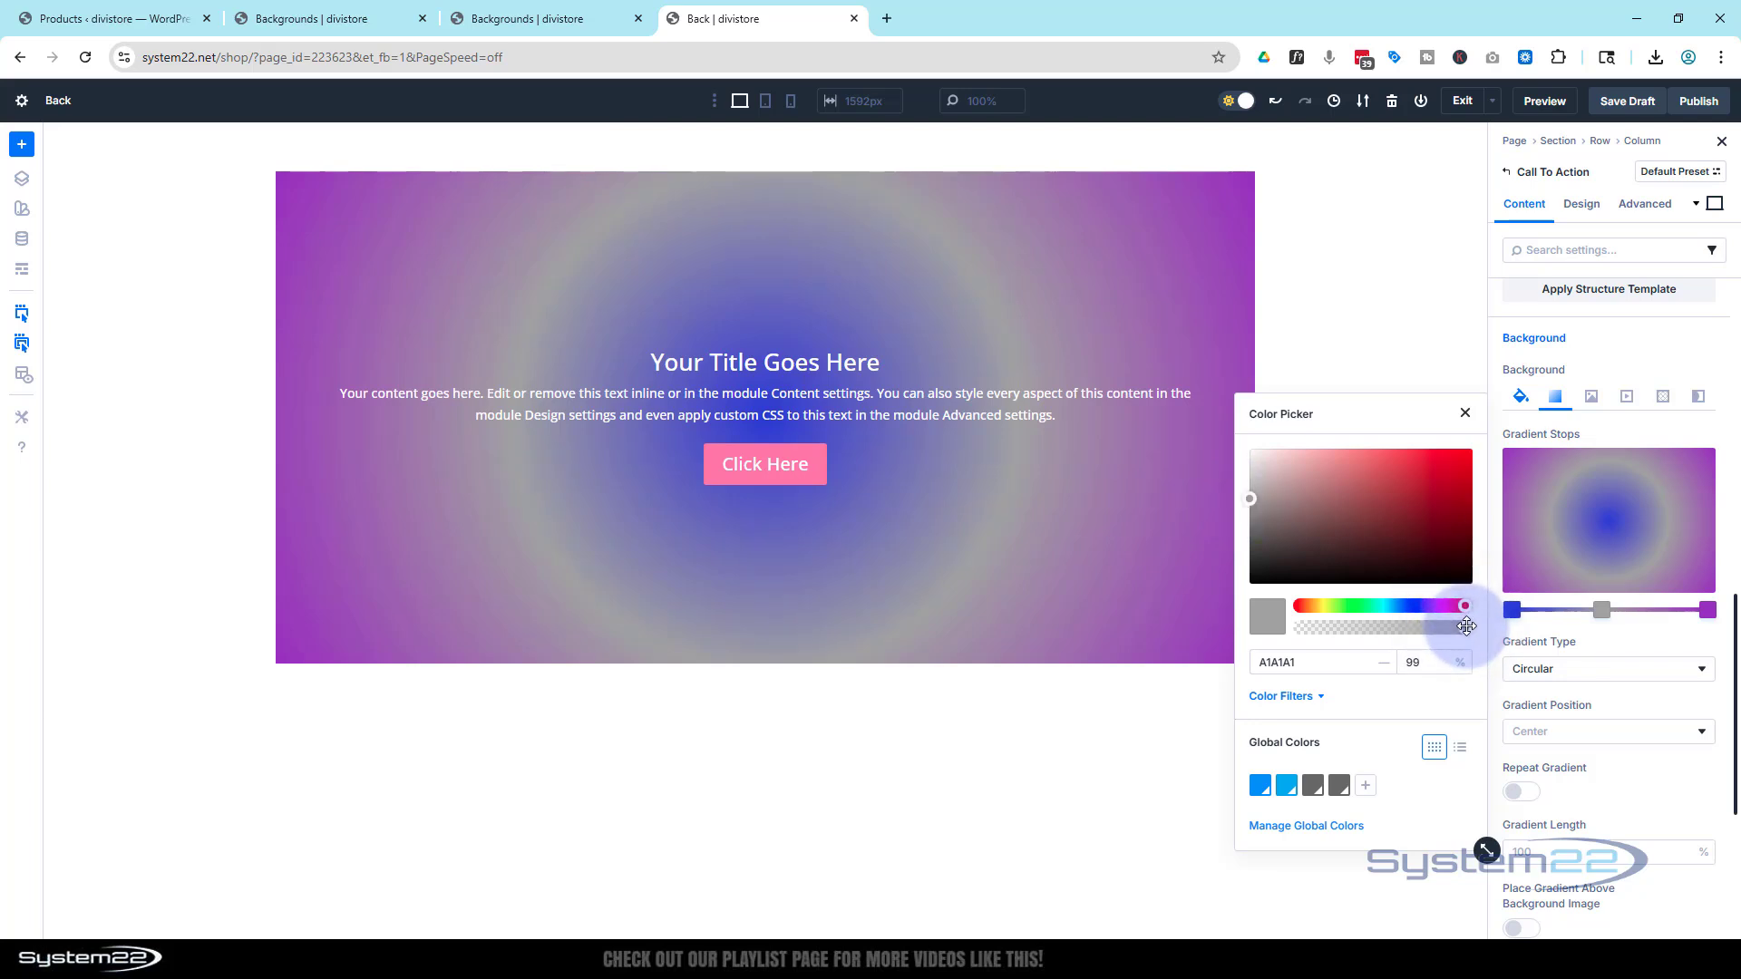
left_click(1465, 626)
left_click_drag(1464, 625, 1393, 622)
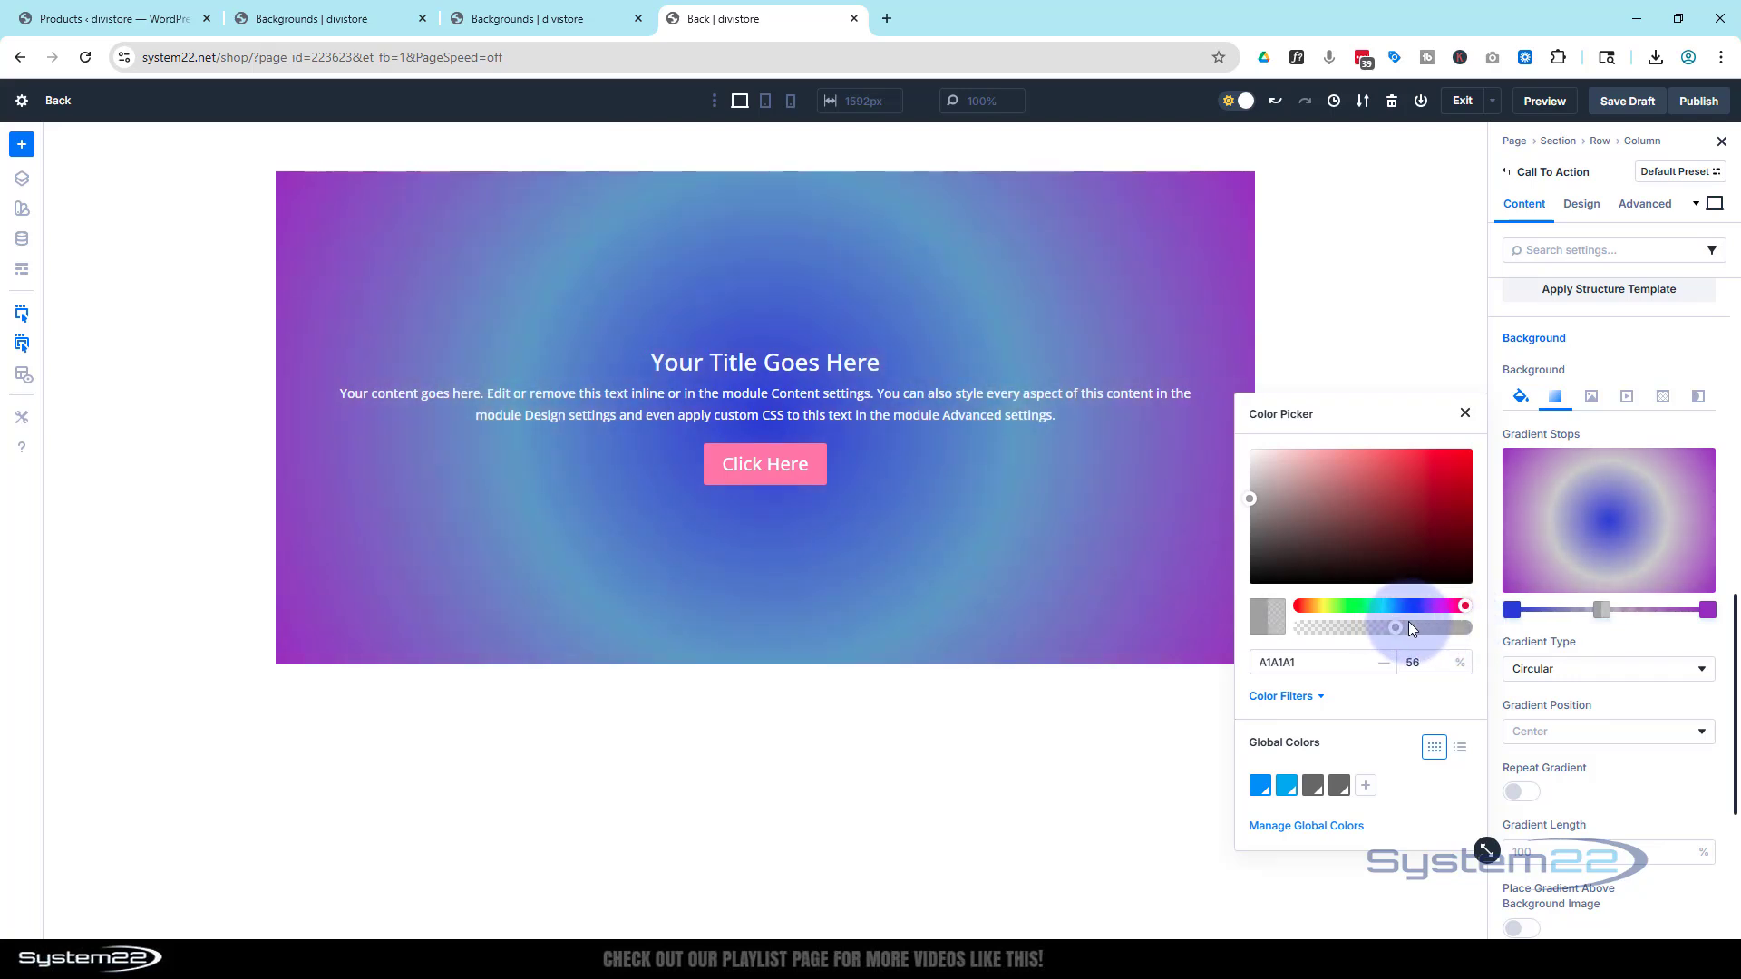
left_click(1445, 627)
mouse_move(1445, 627)
left_mouse_down()
mouse_move(1283, 629)
mouse_move(1481, 628)
mouse_move(1416, 629)
left_mouse_up()
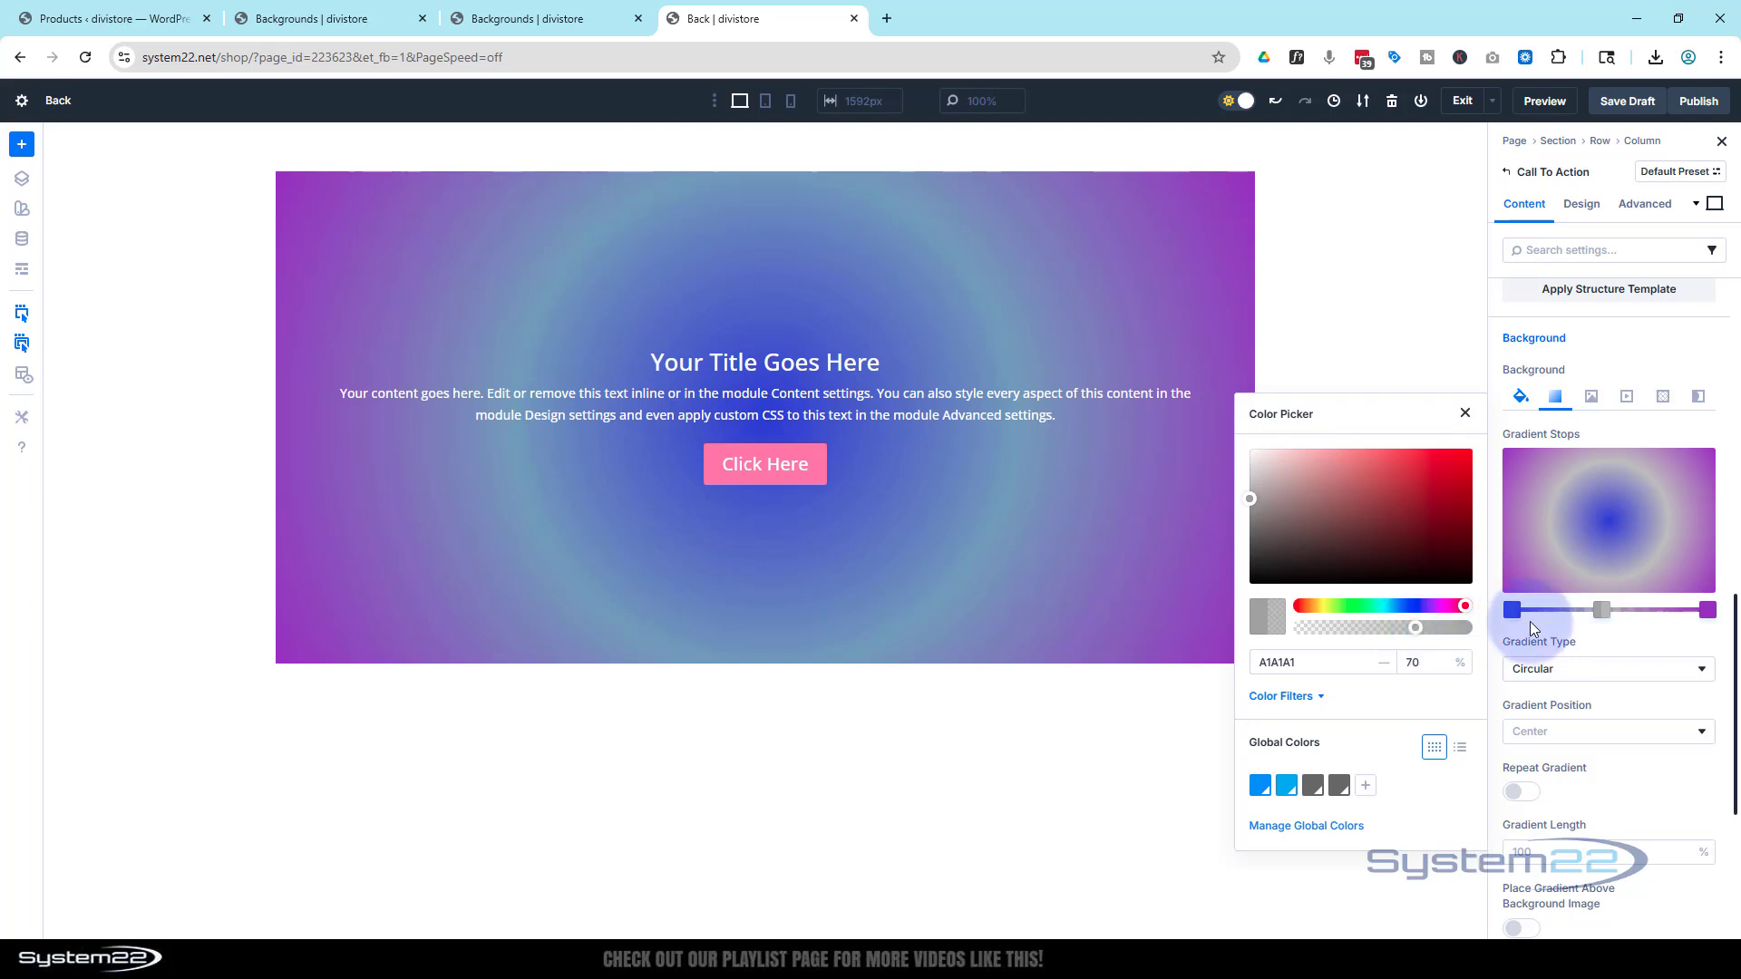
left_click(1465, 413)
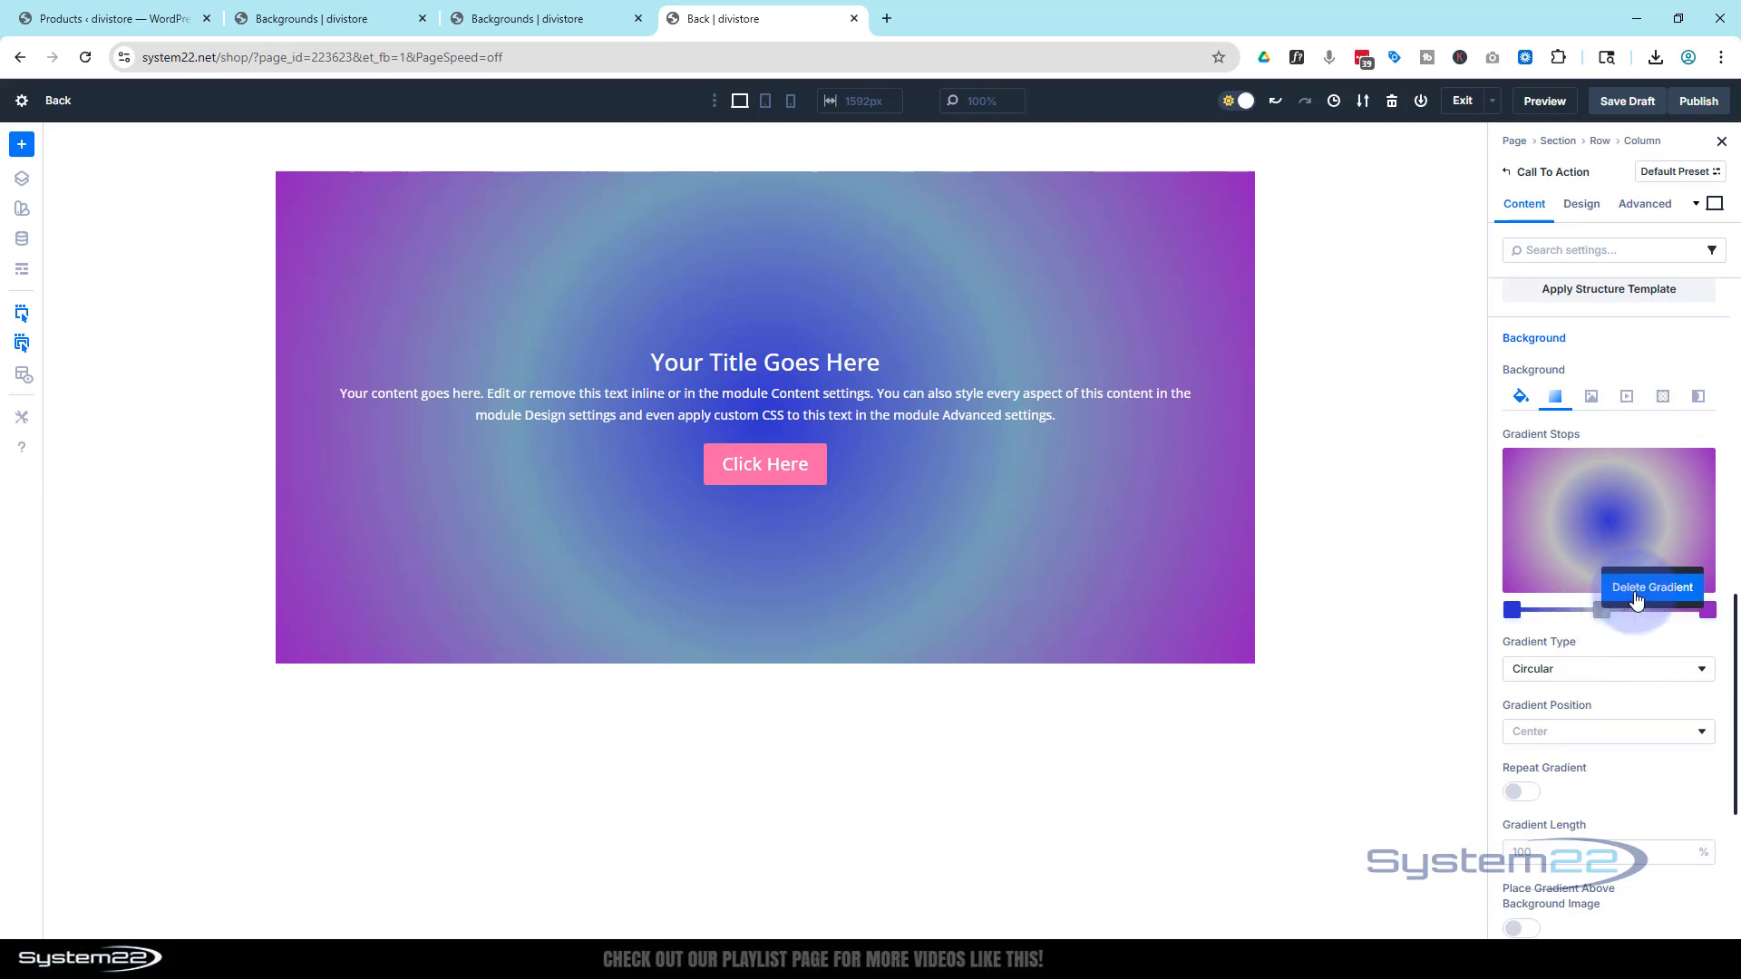
left_click_drag(1602, 609, 1619, 635)
Try the Top gradient position and the Repeat Gradient option, restoring the Center position and turning repeat off
scroll(1629, 635, "down", 2)
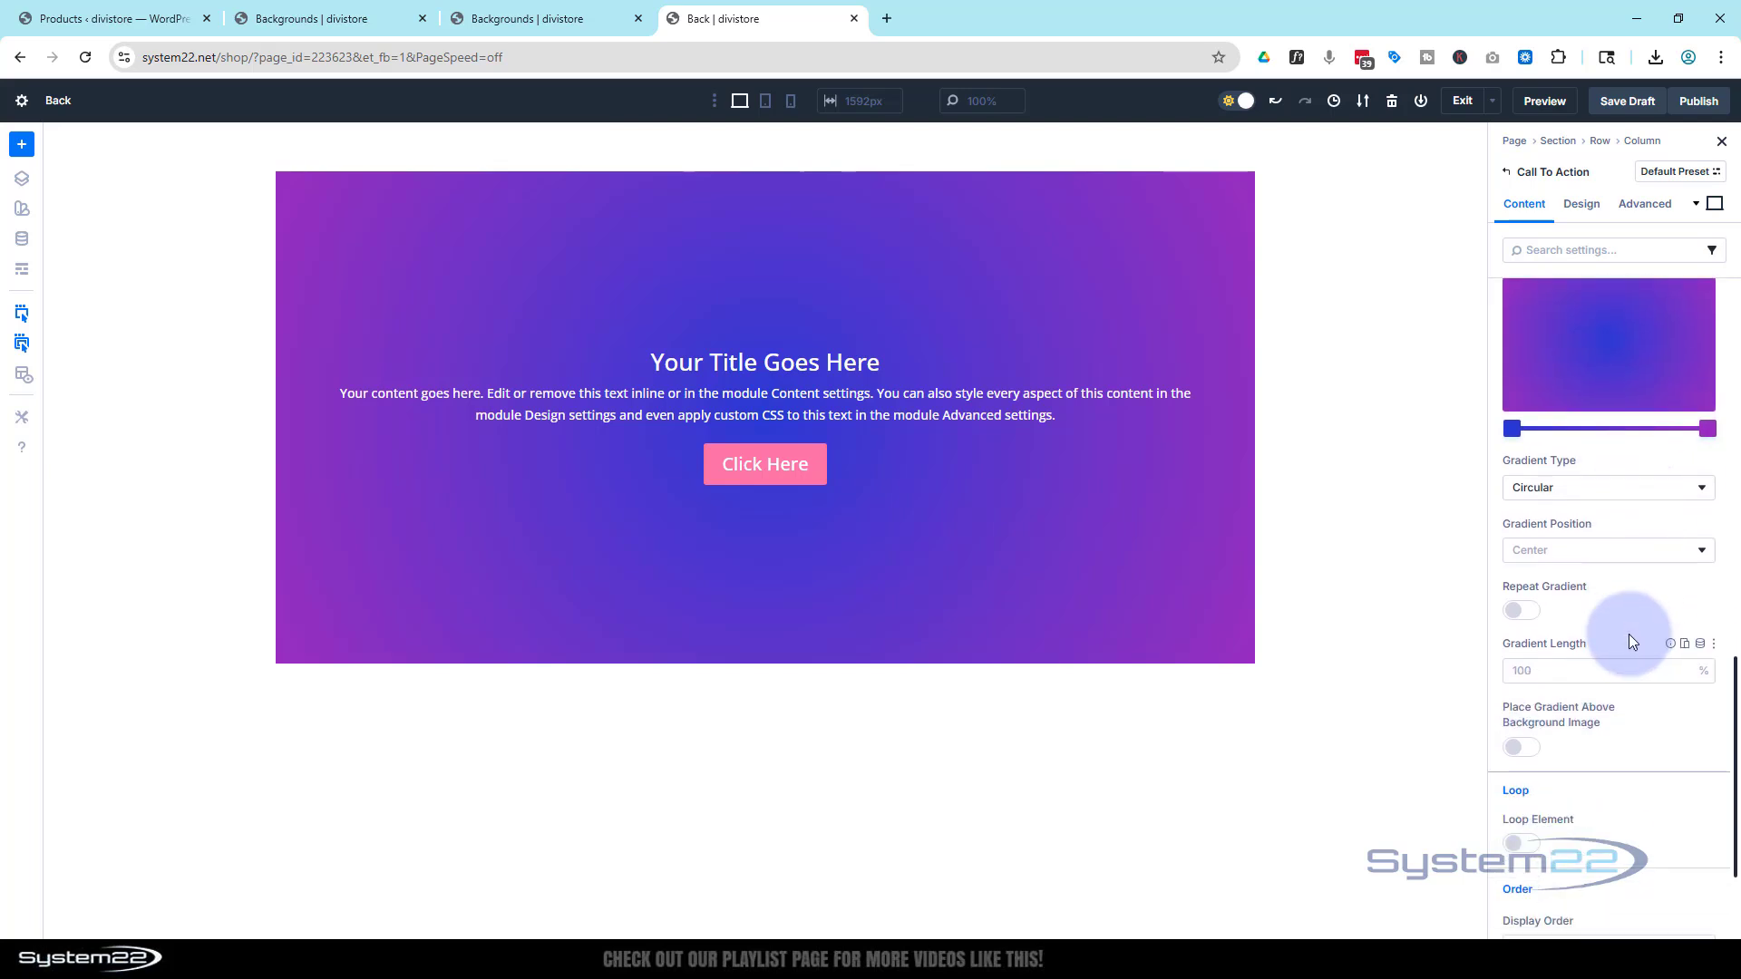
left_click(1601, 553)
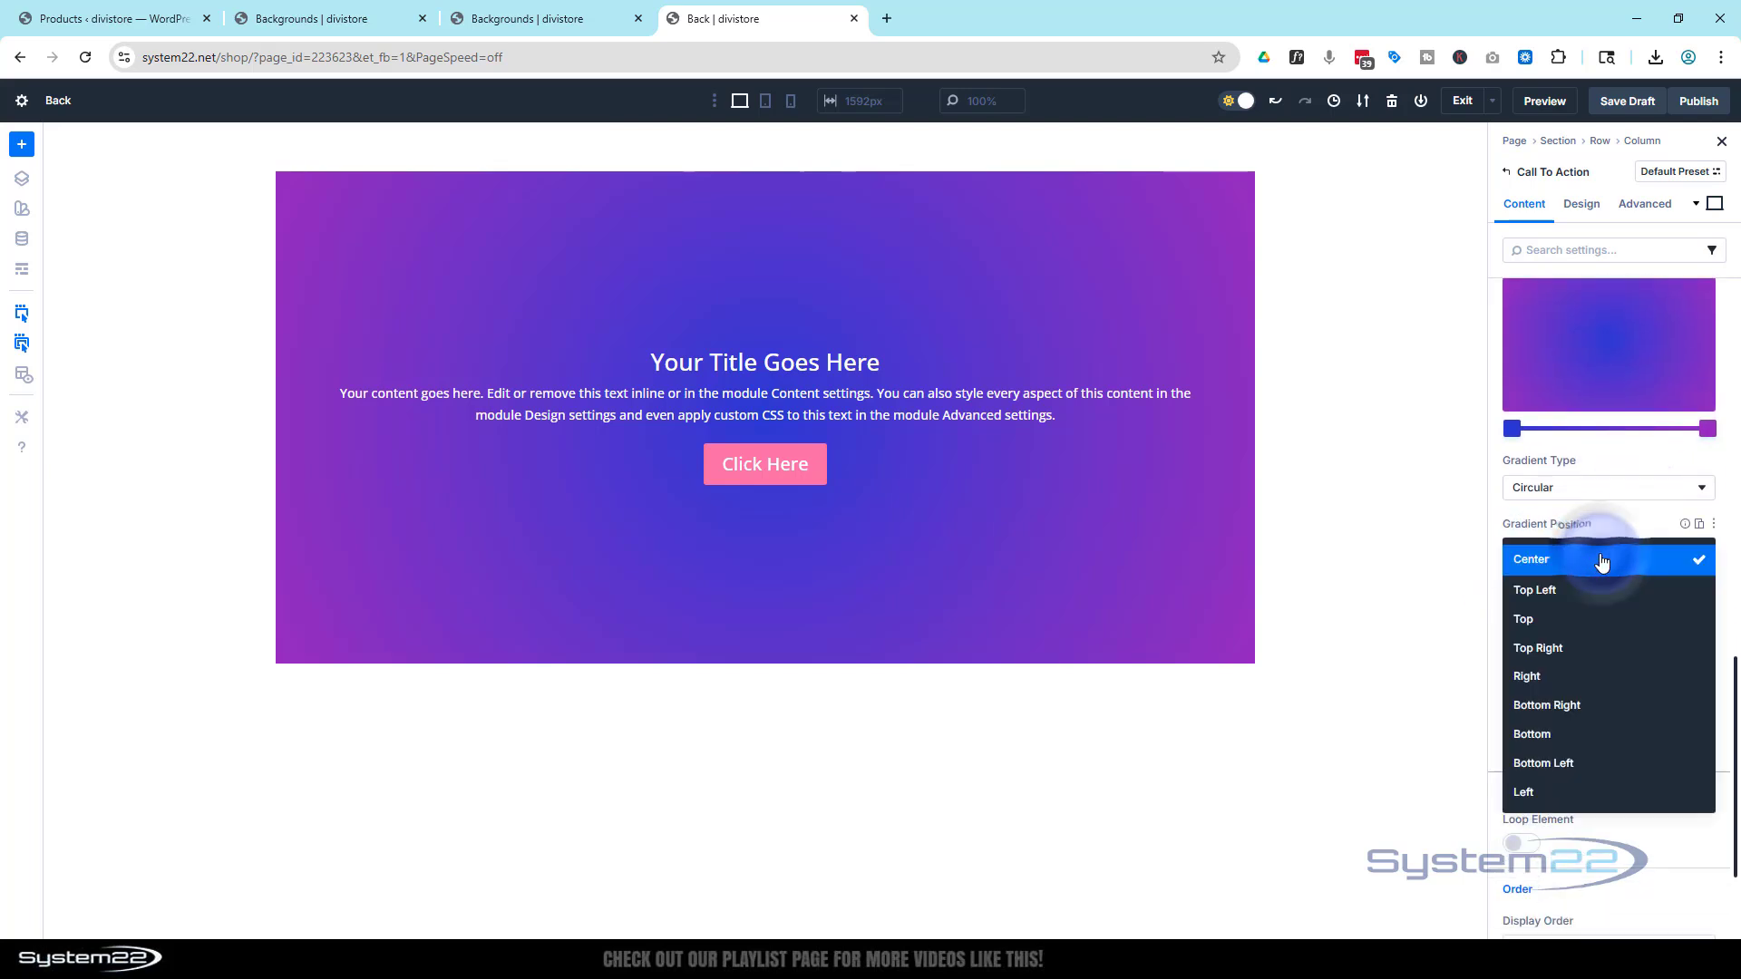
left_click(1583, 622)
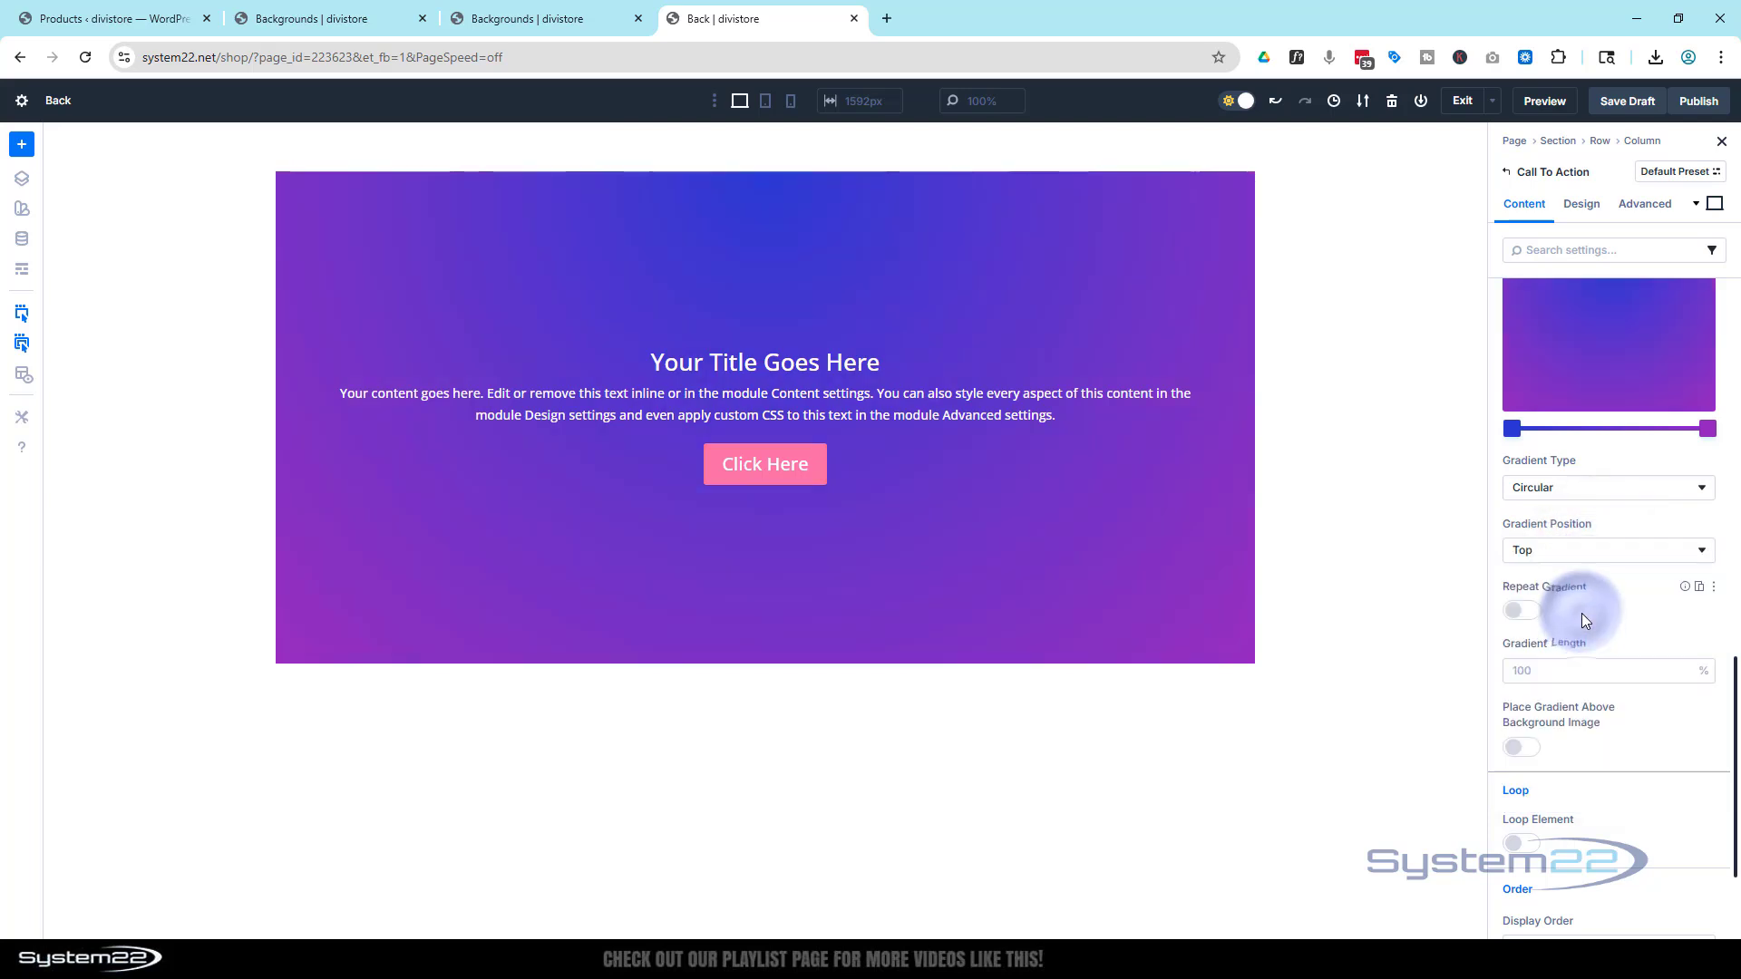
left_click(1585, 556)
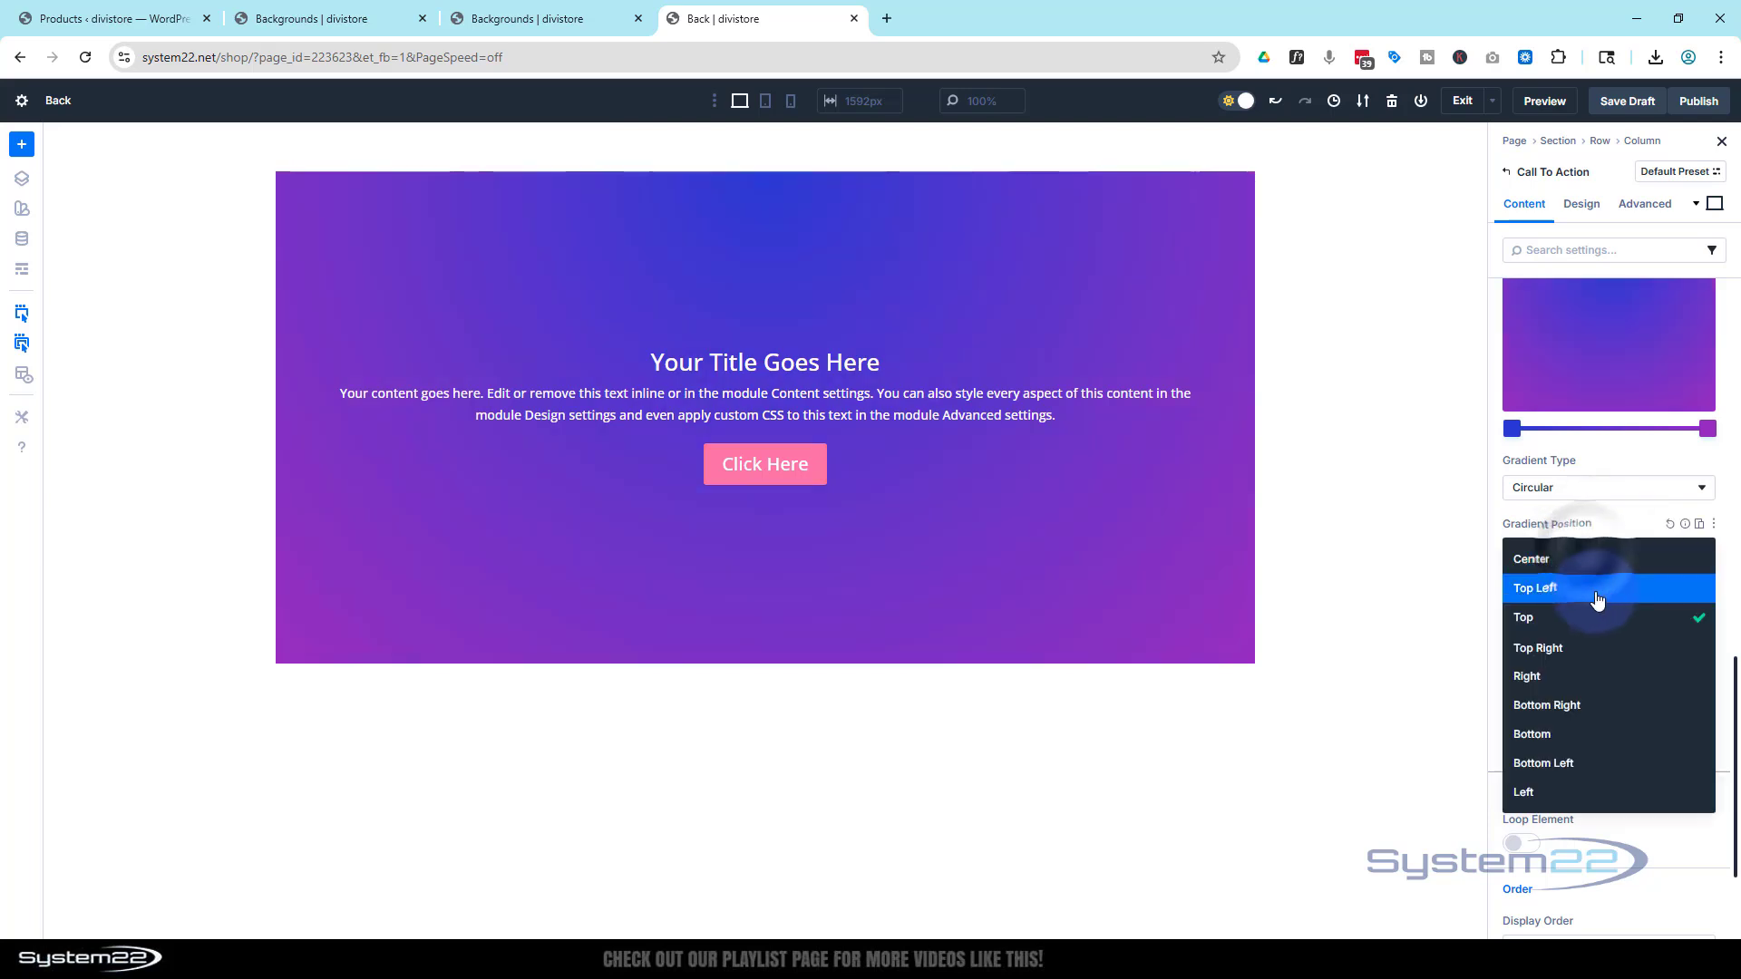
left_click(1583, 561)
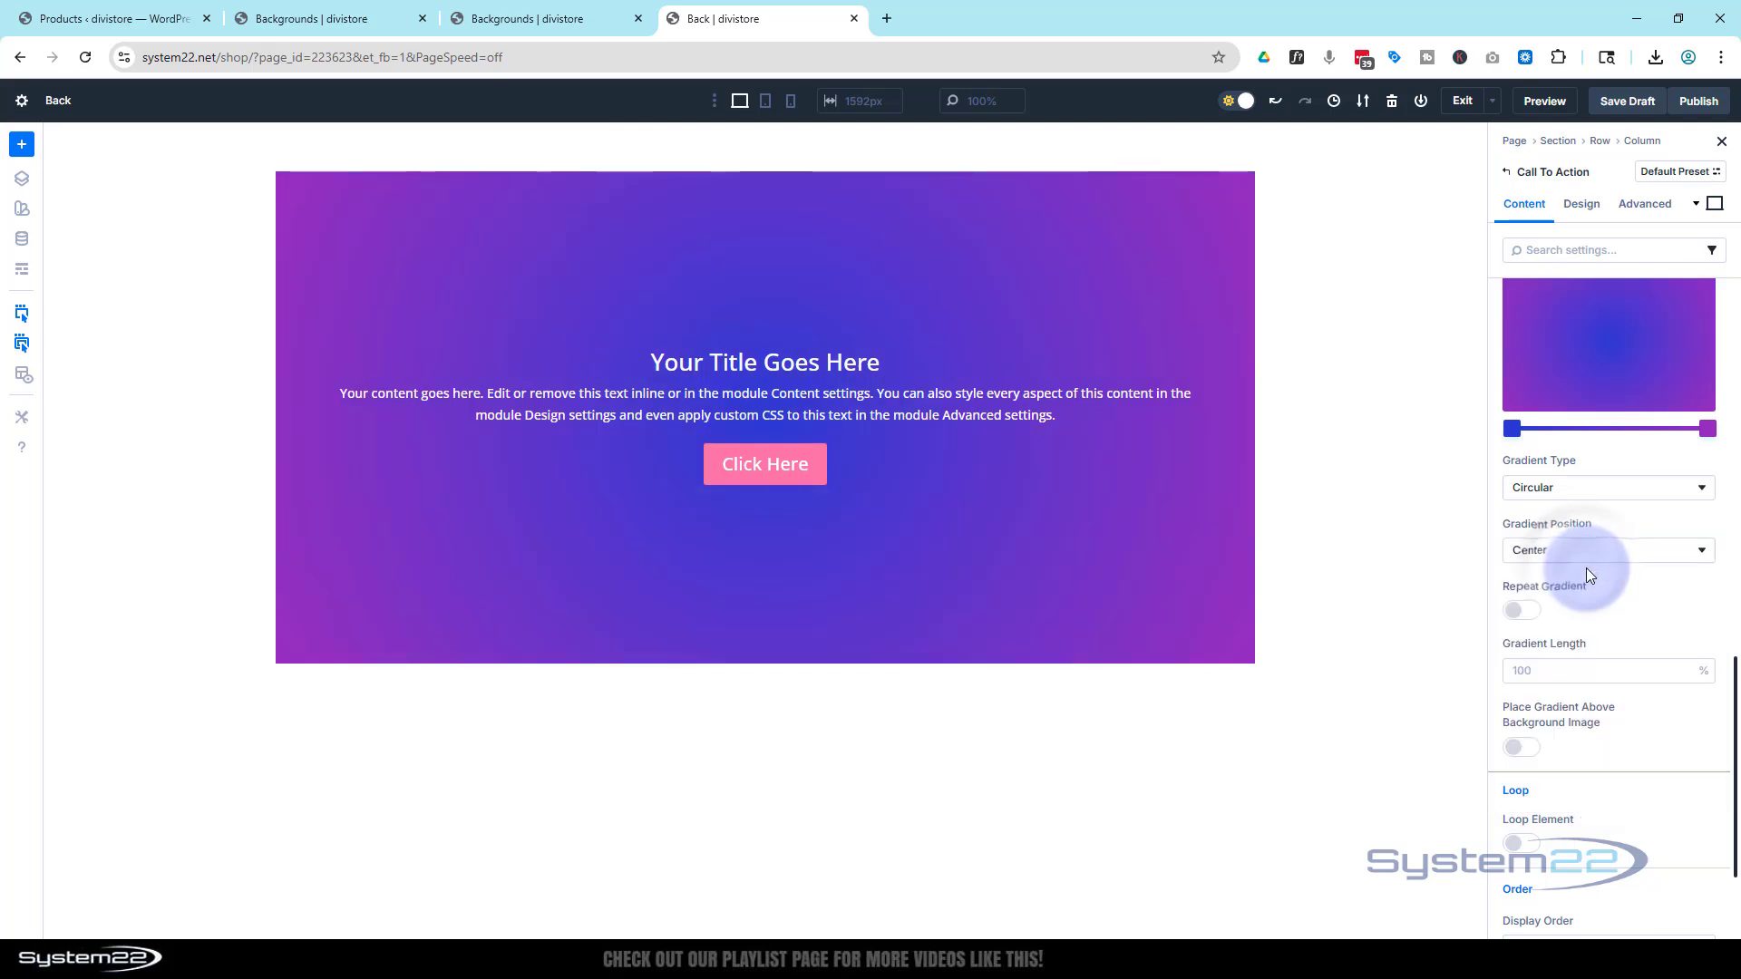
left_click(1538, 620)
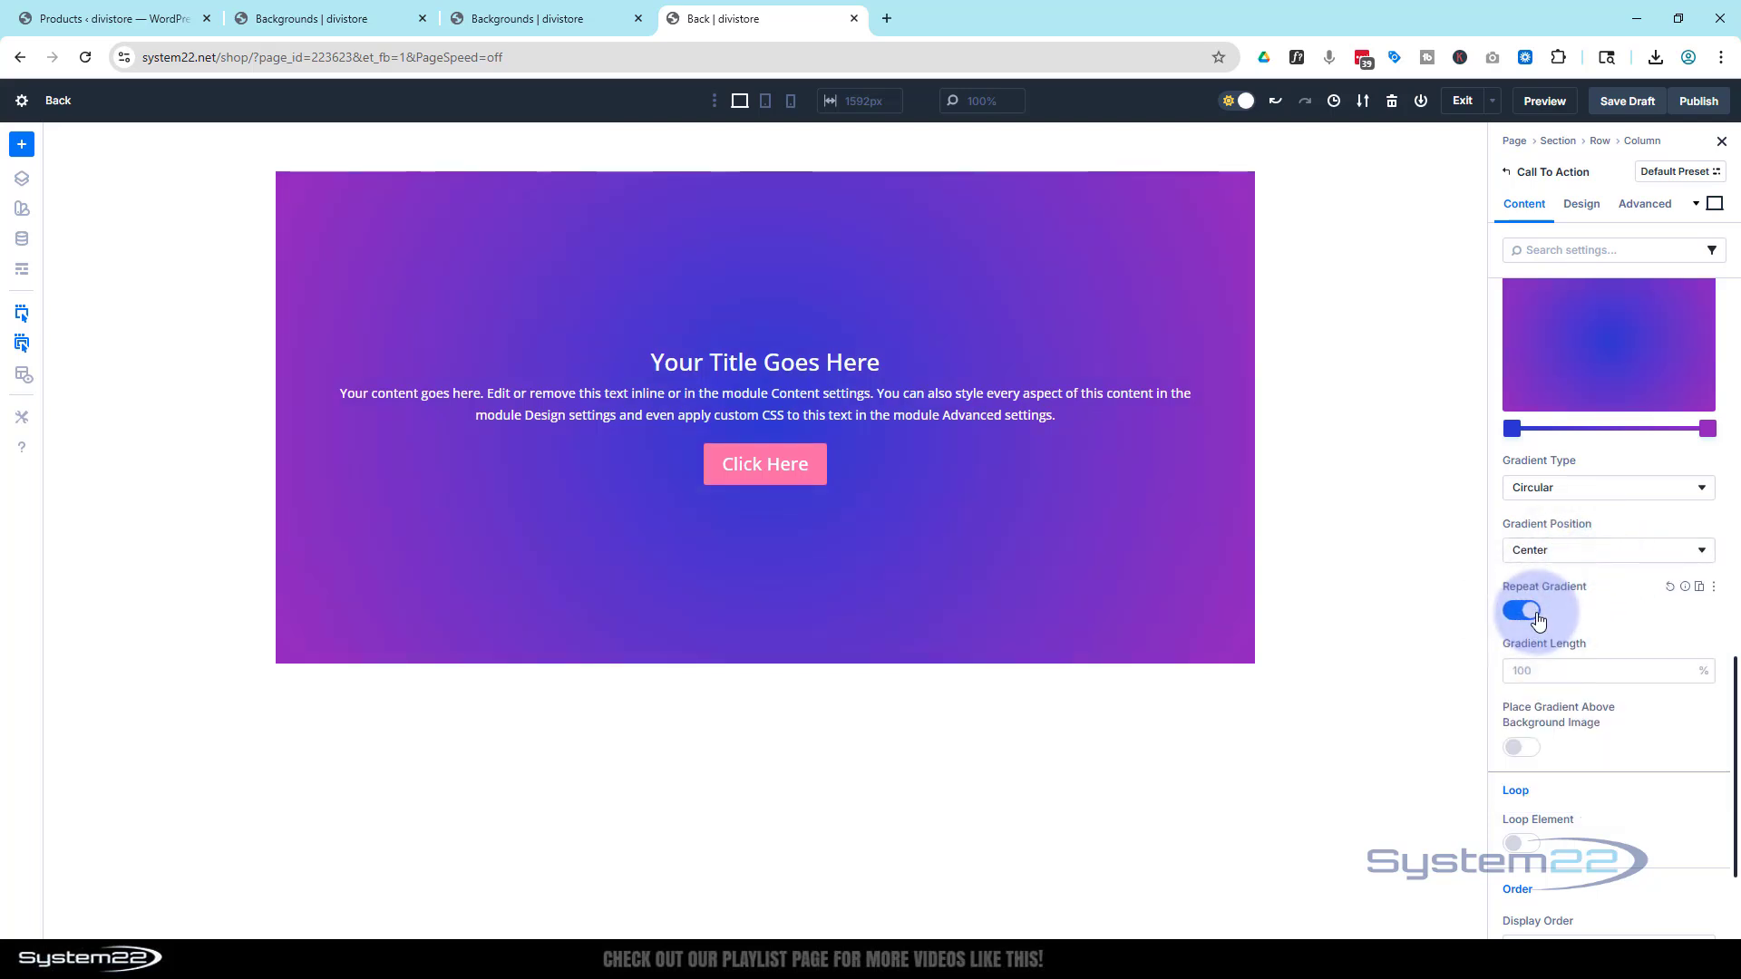
left_click(1527, 617)
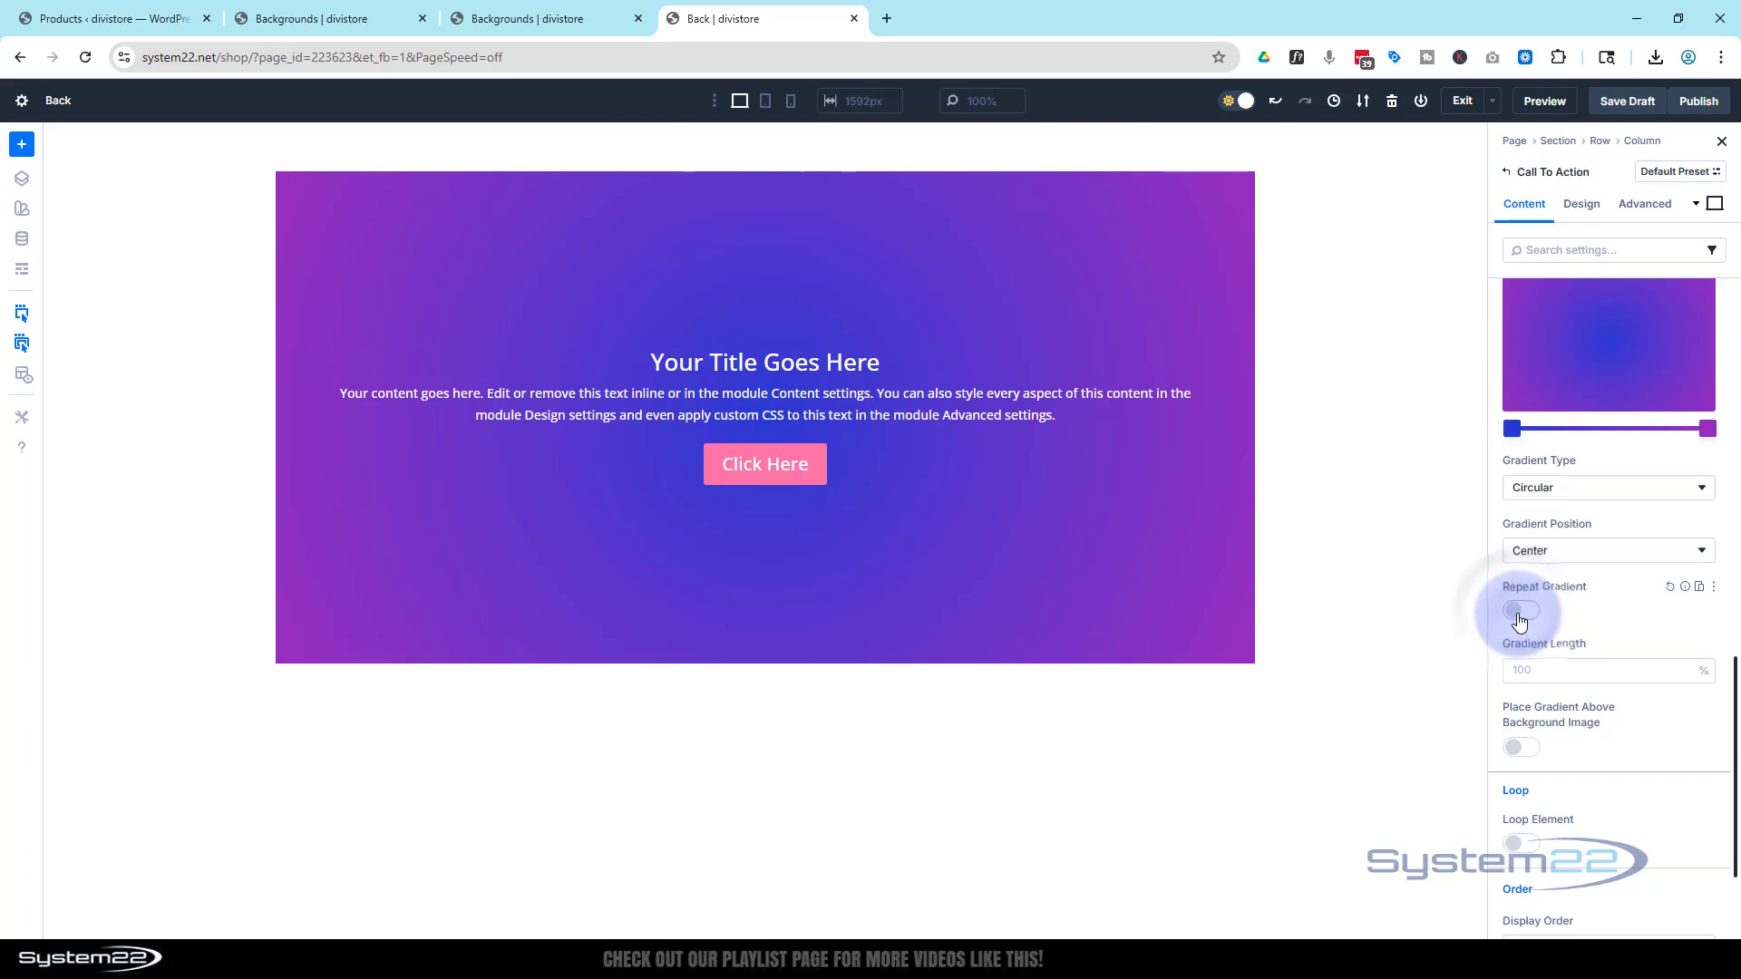
Add the Media Library picture of the white and green off-road truck as the Call To Action module's background image
scroll(1596, 612, "down", 2)
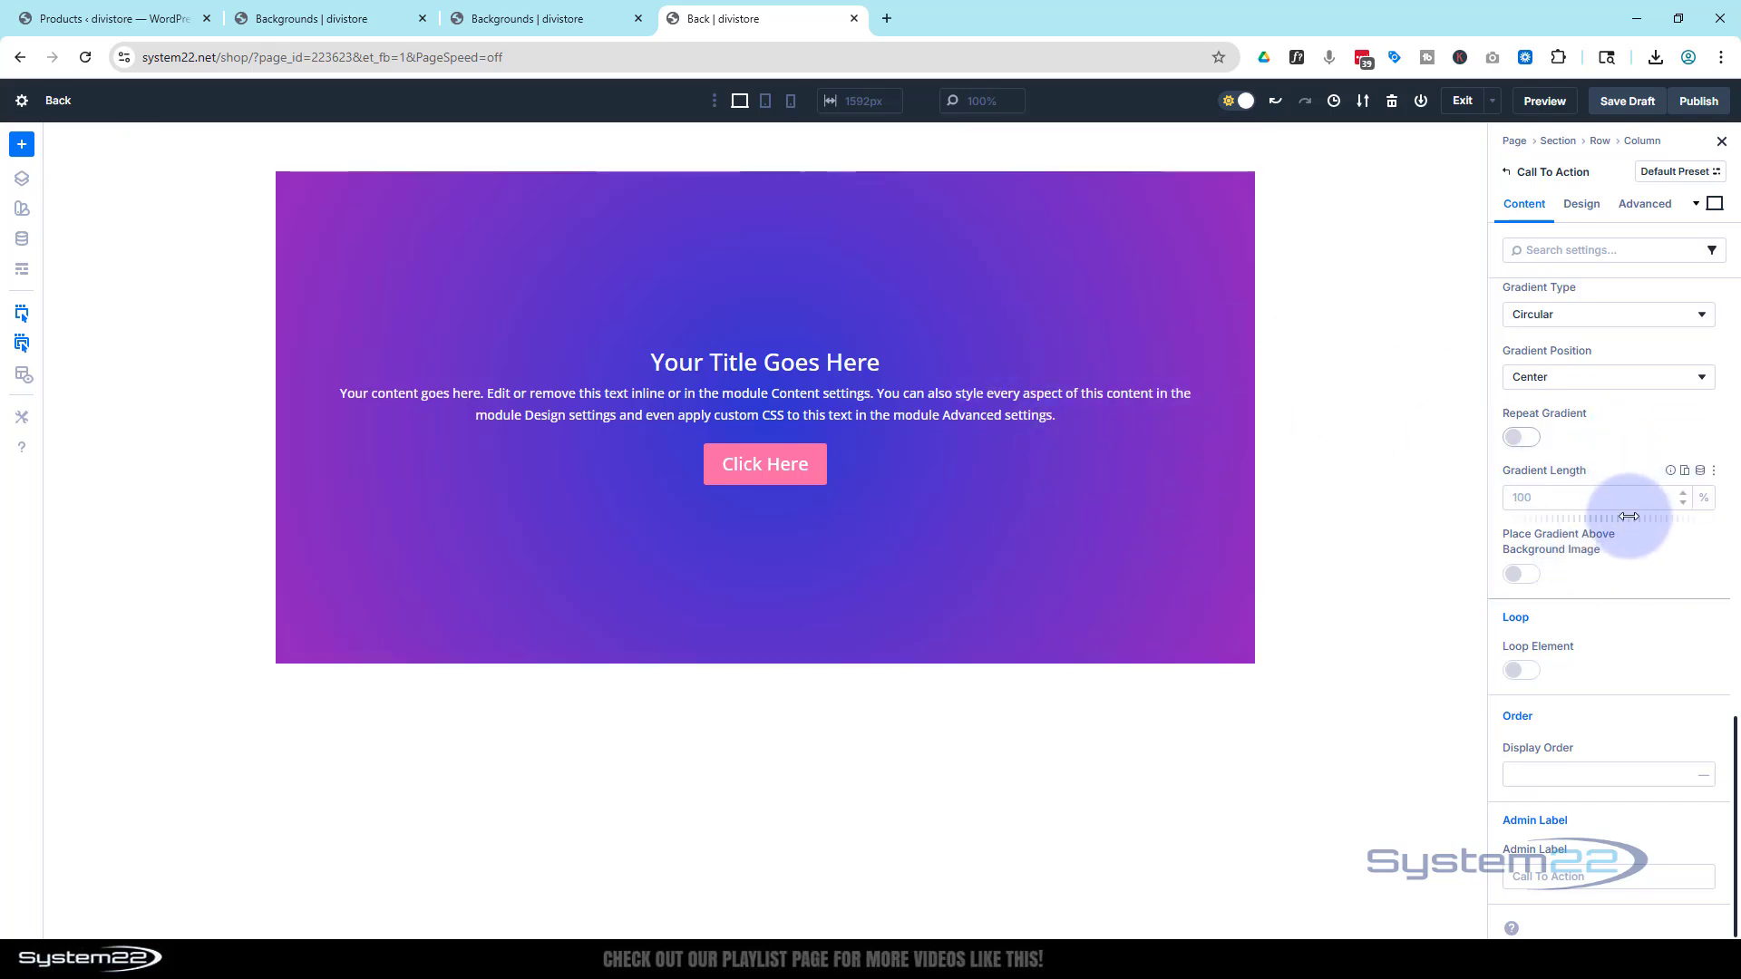
scroll(1641, 549, "up", 5)
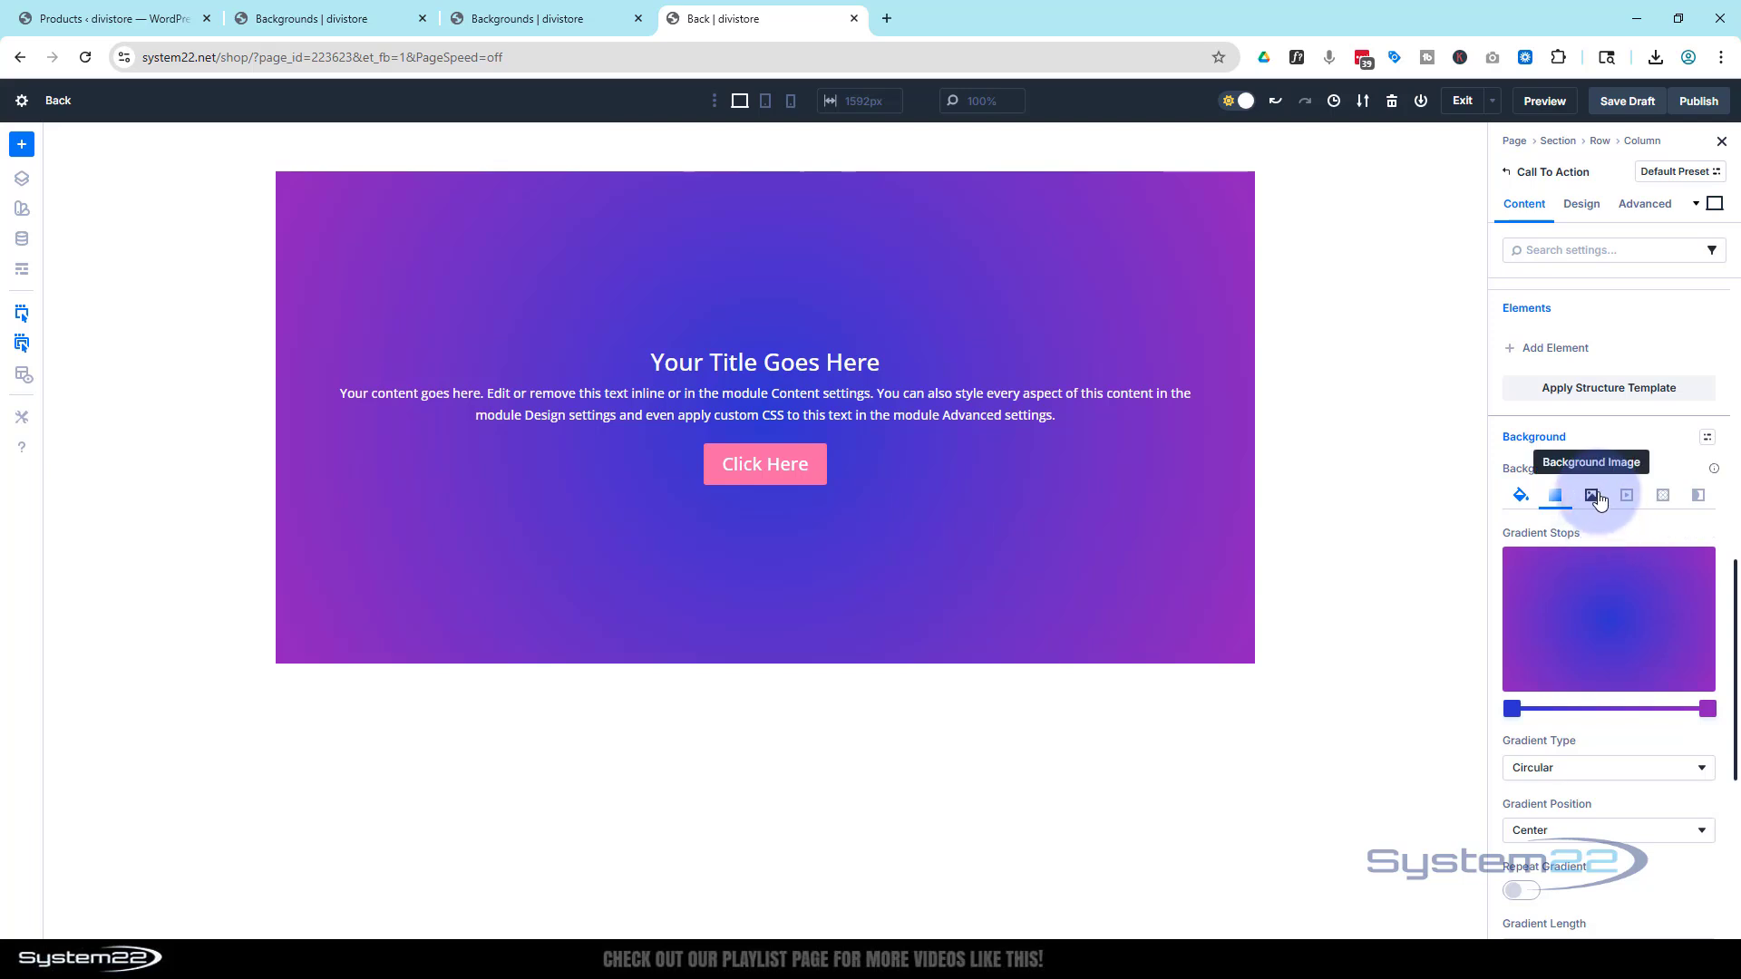
left_click(1597, 497)
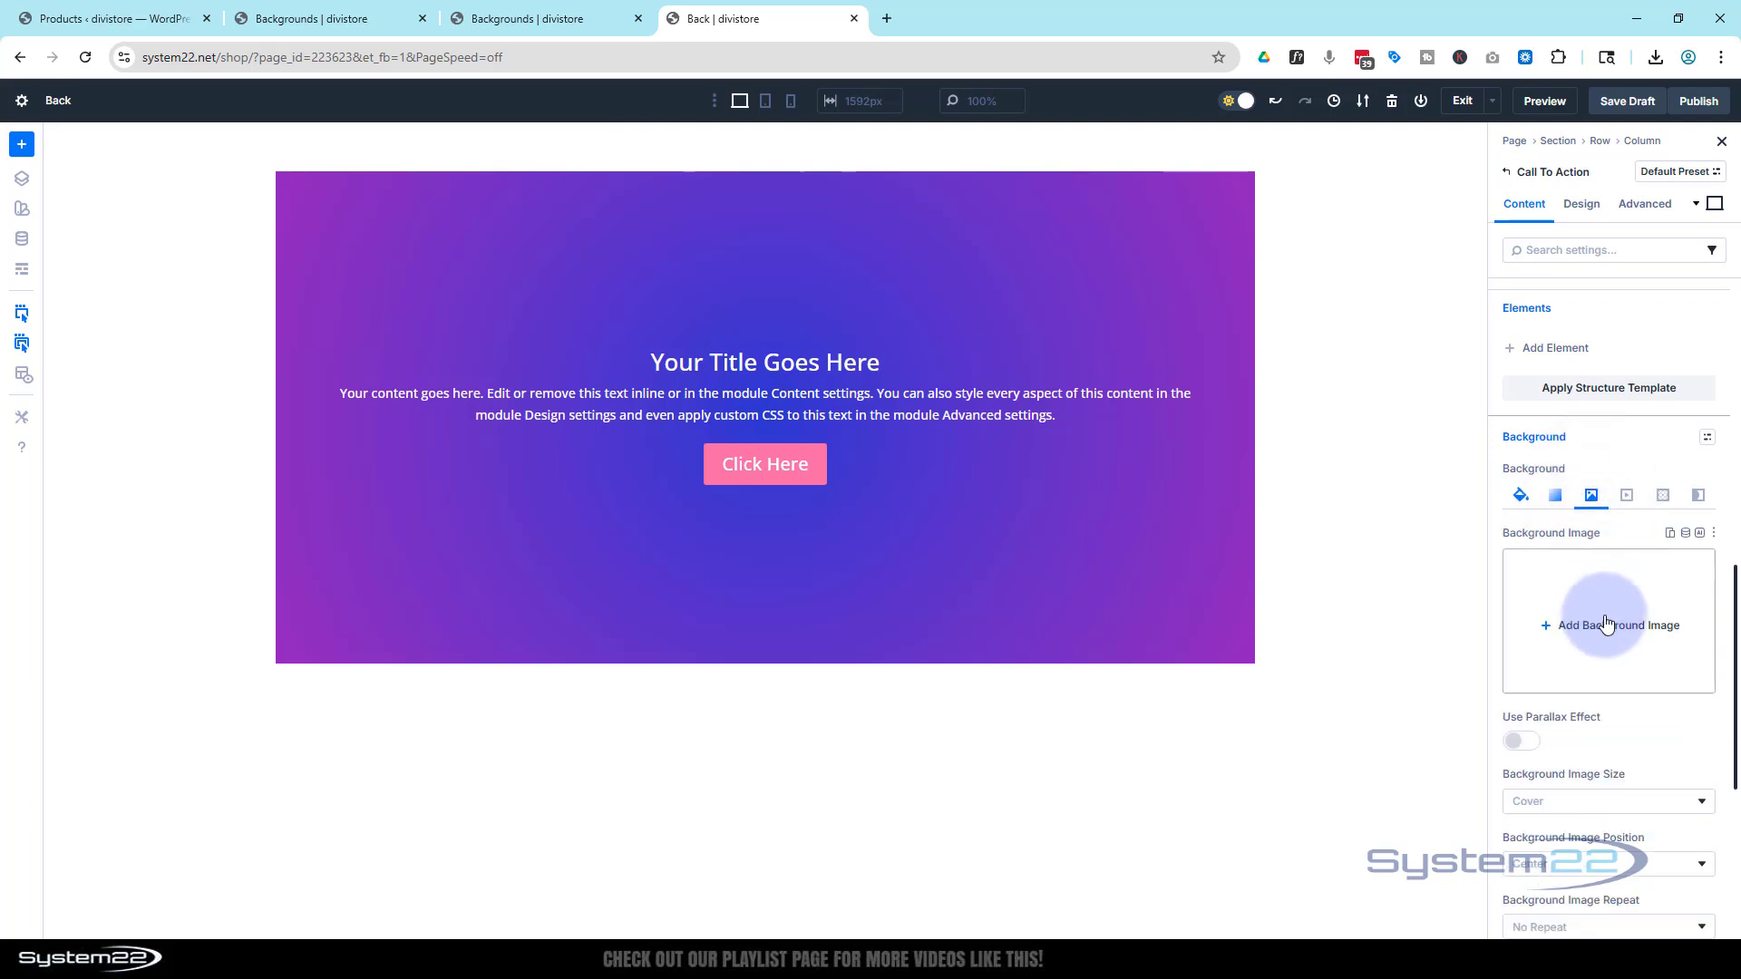
scroll(1597, 544, "down", 1)
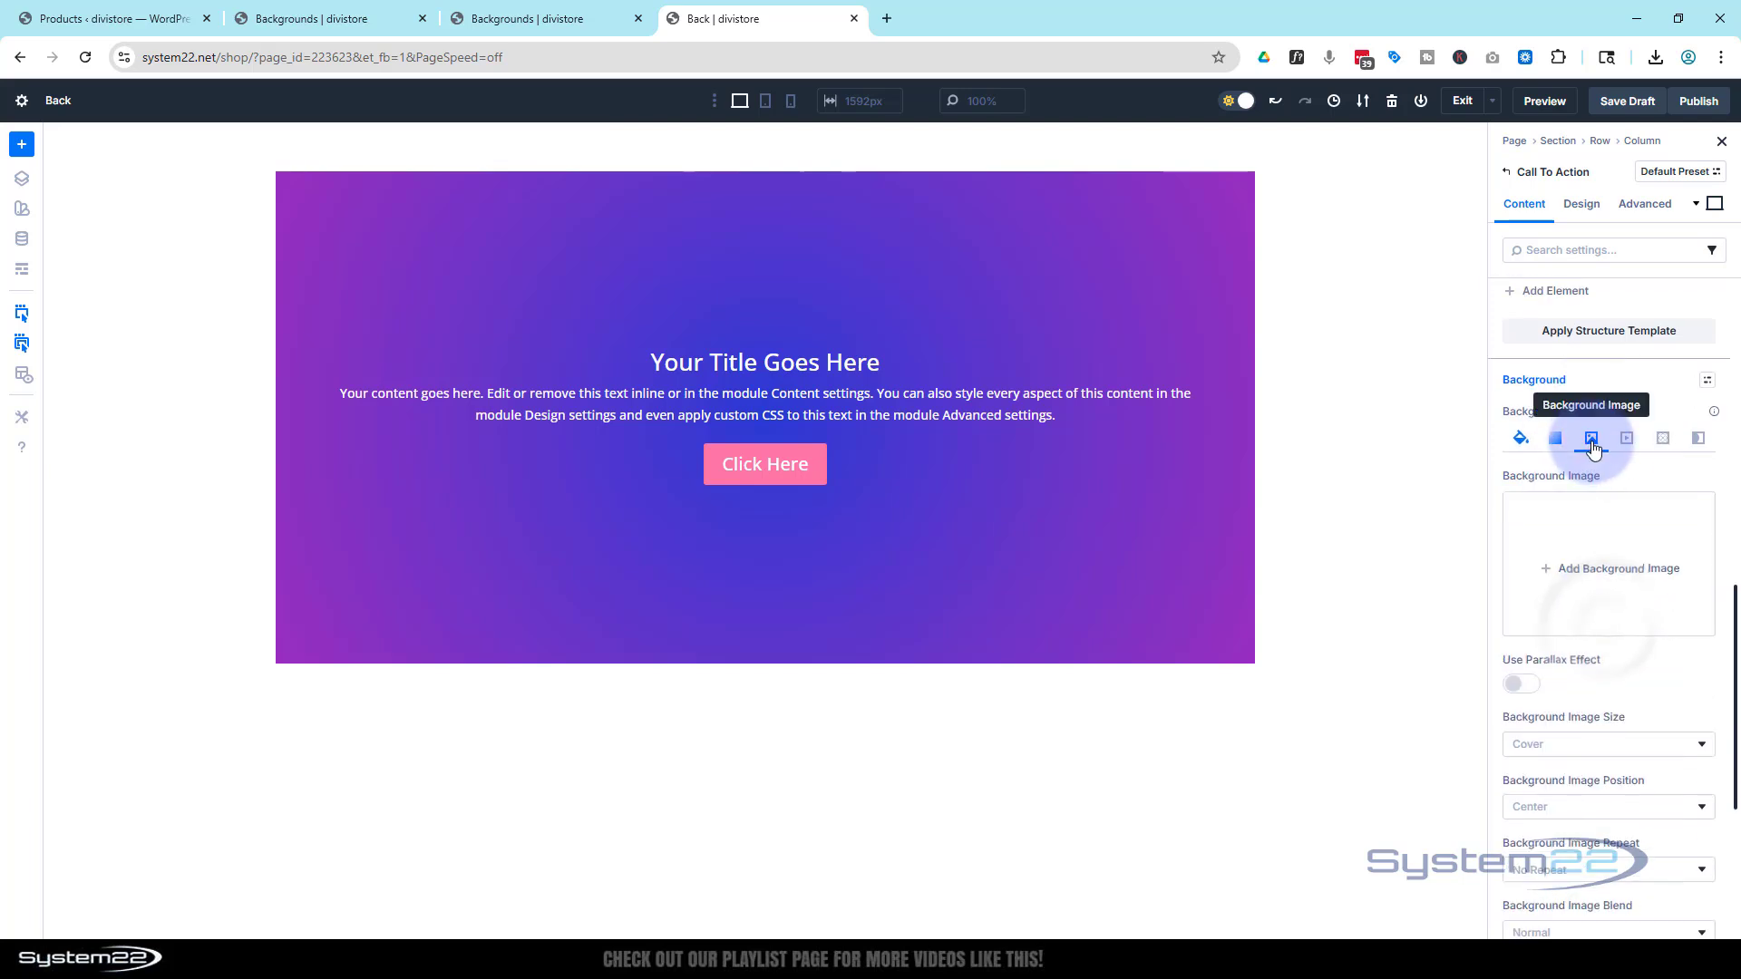
left_click(1596, 571)
left_click(839, 326)
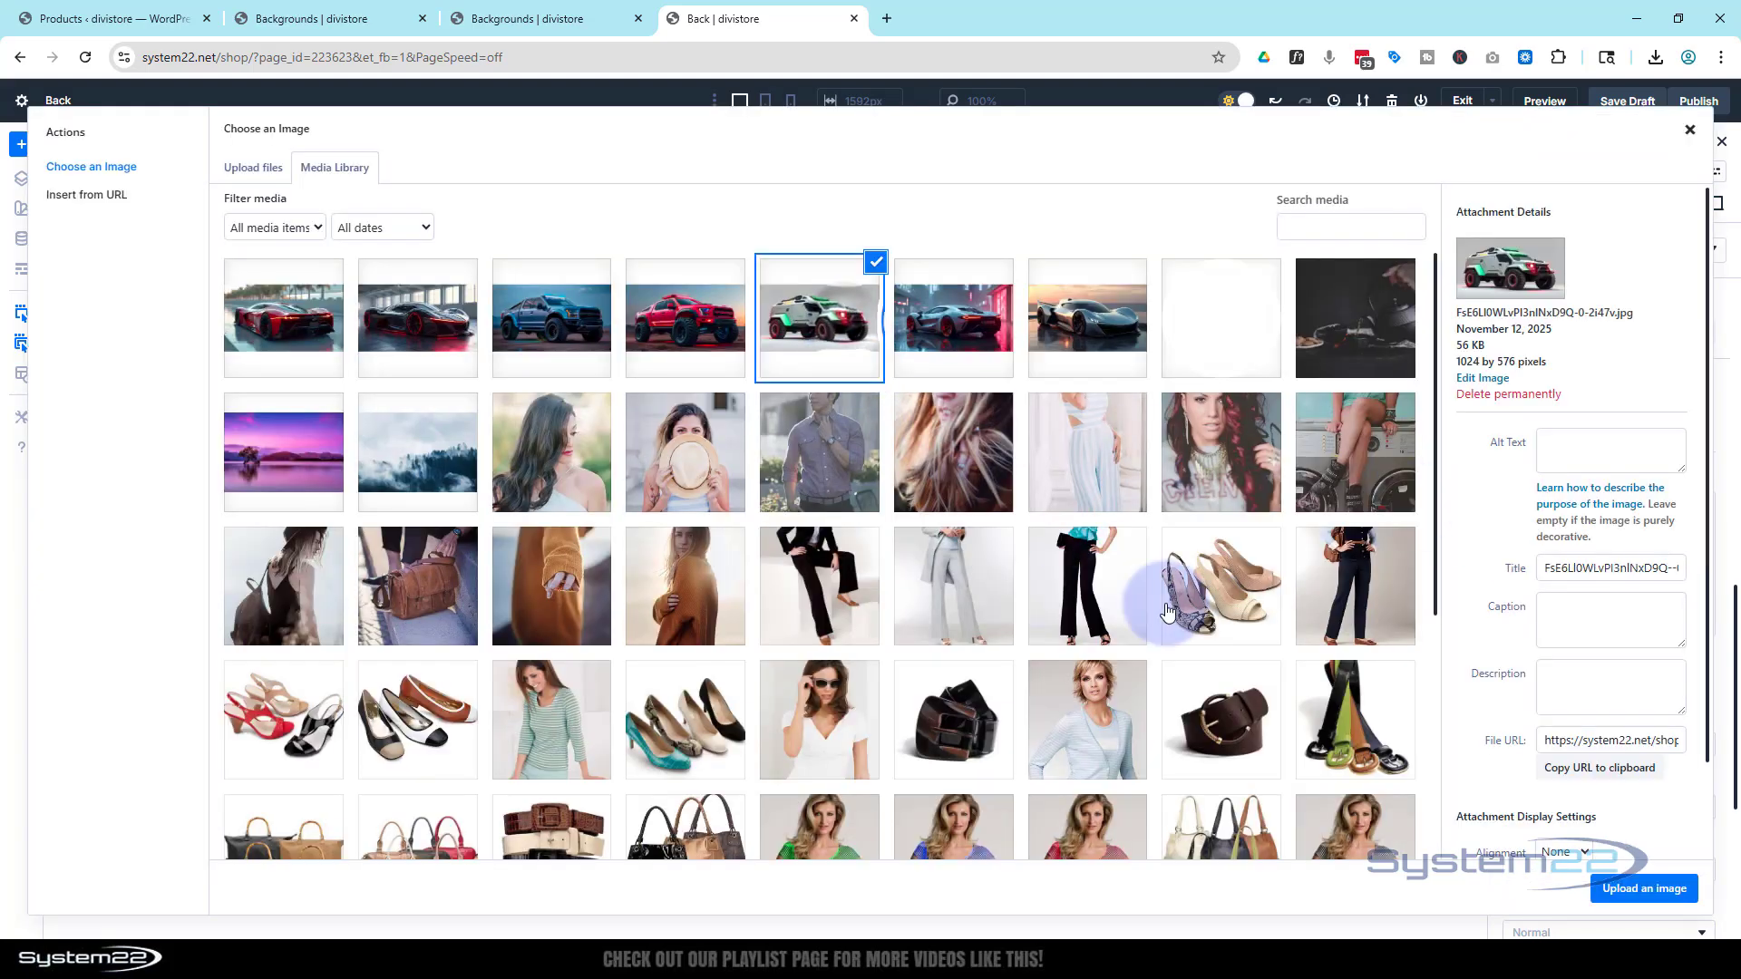
left_click(1627, 892)
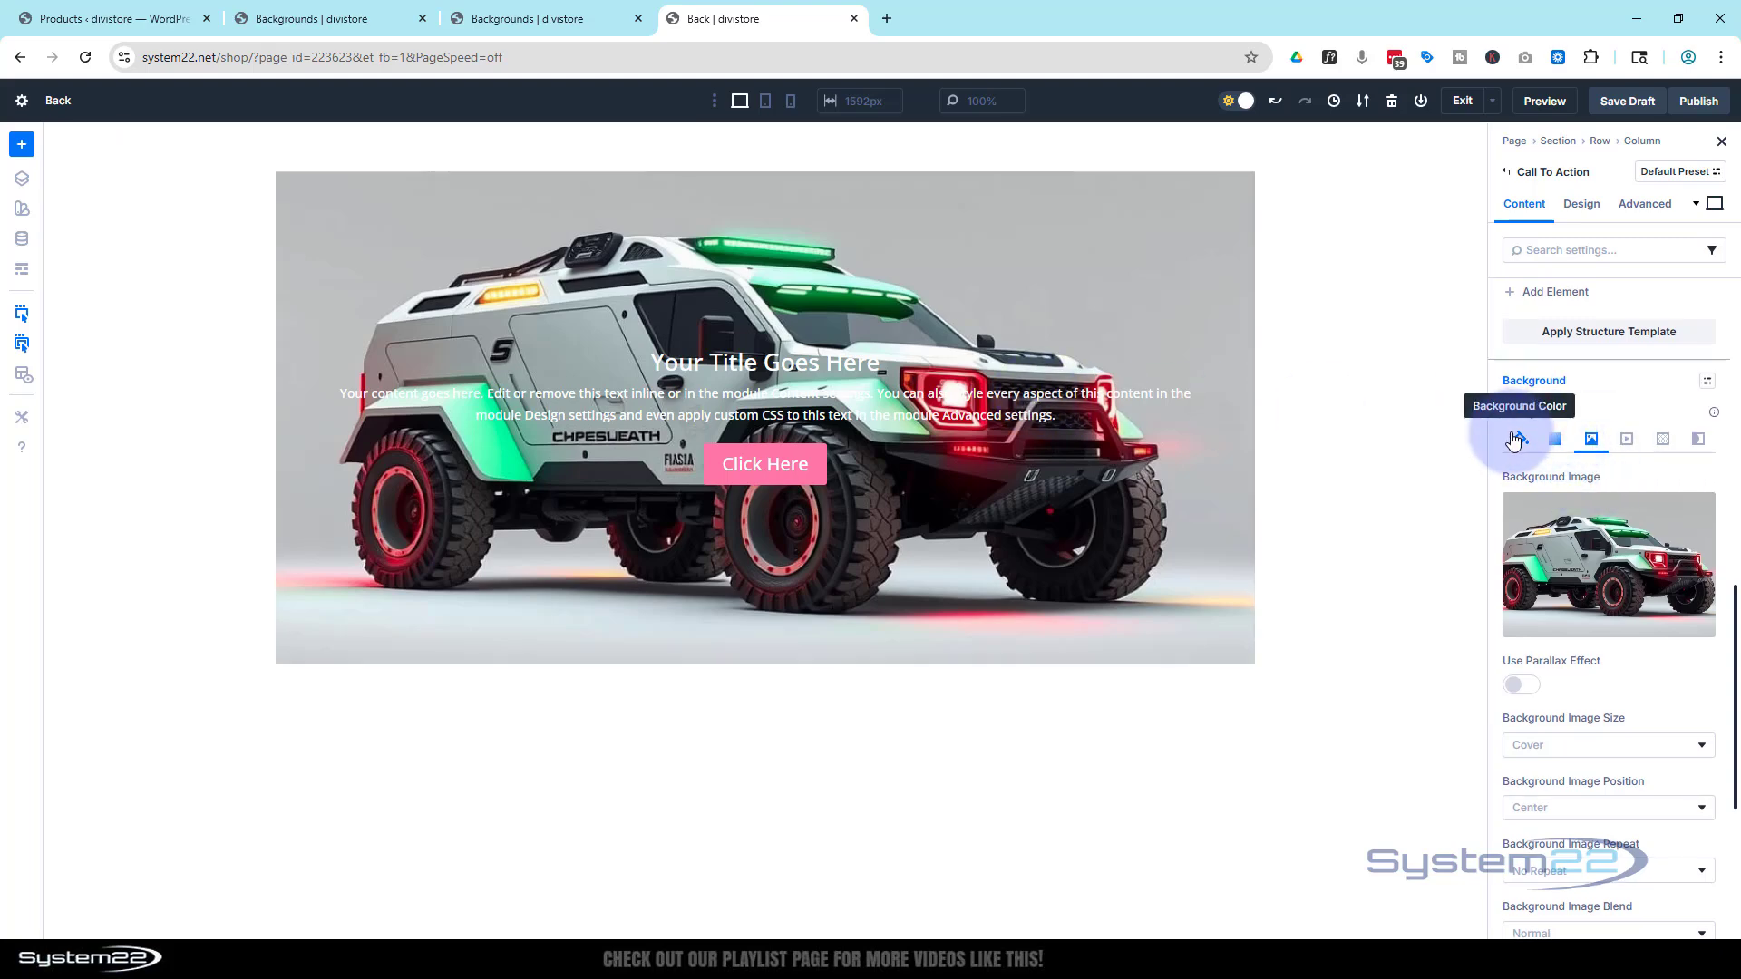
scroll(1596, 531, "down", 4)
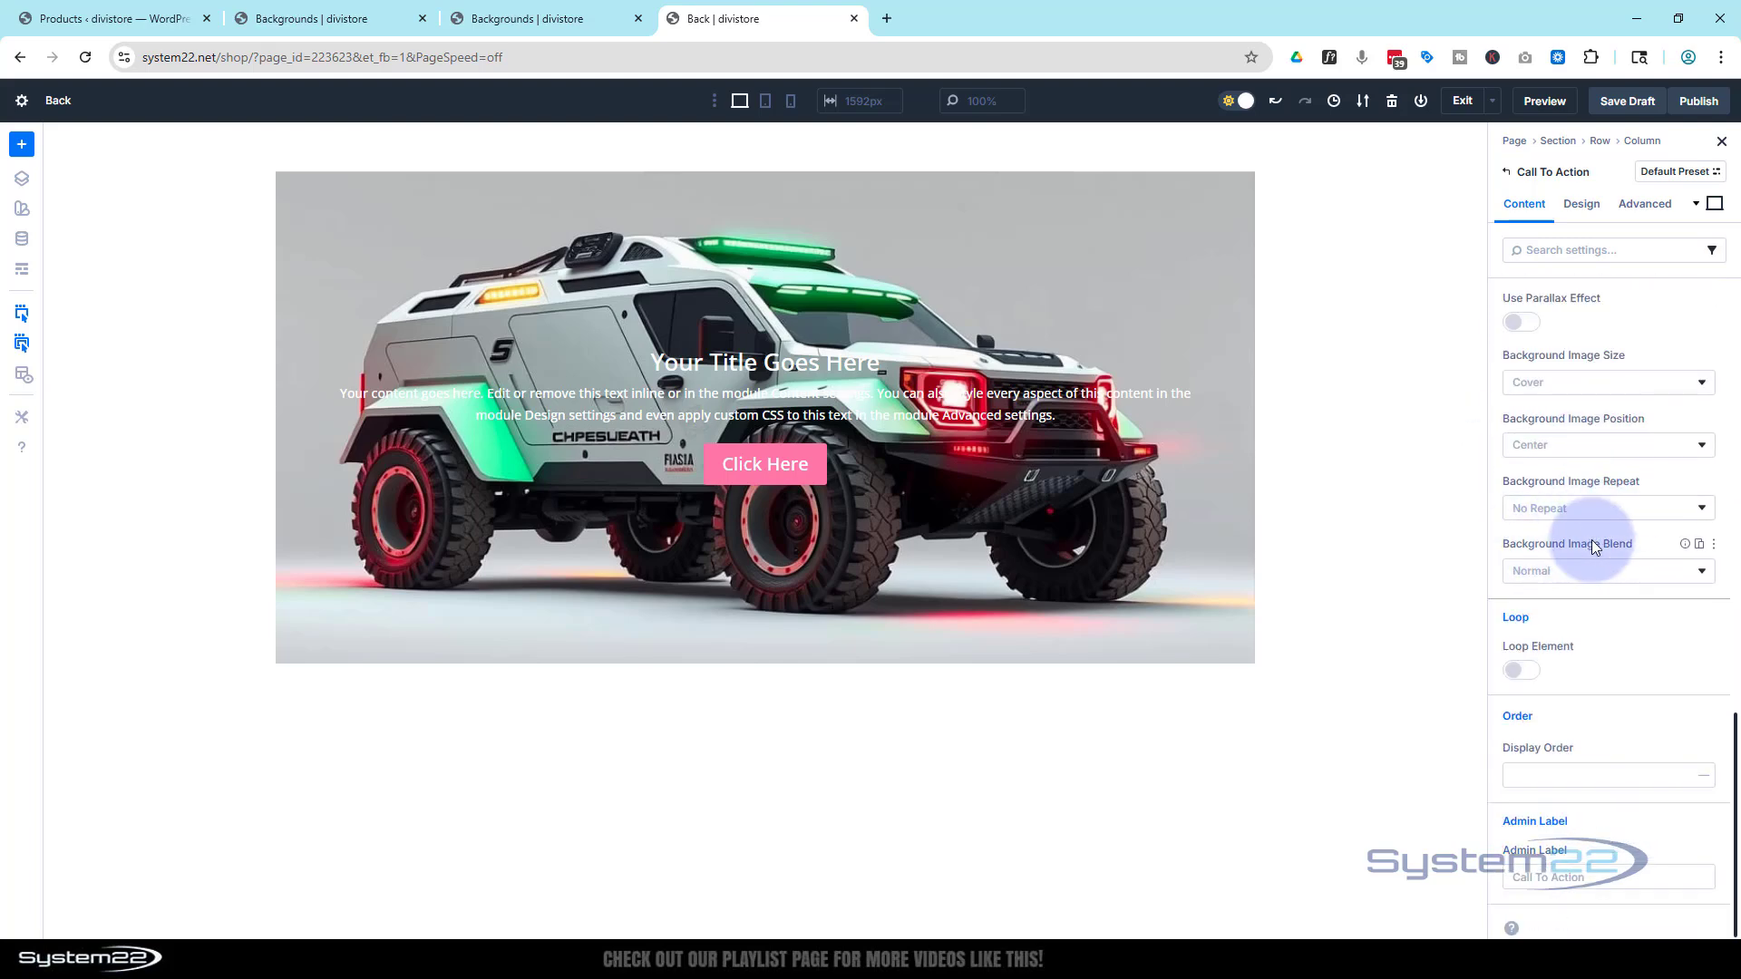
scroll(1591, 541, "up", 3)
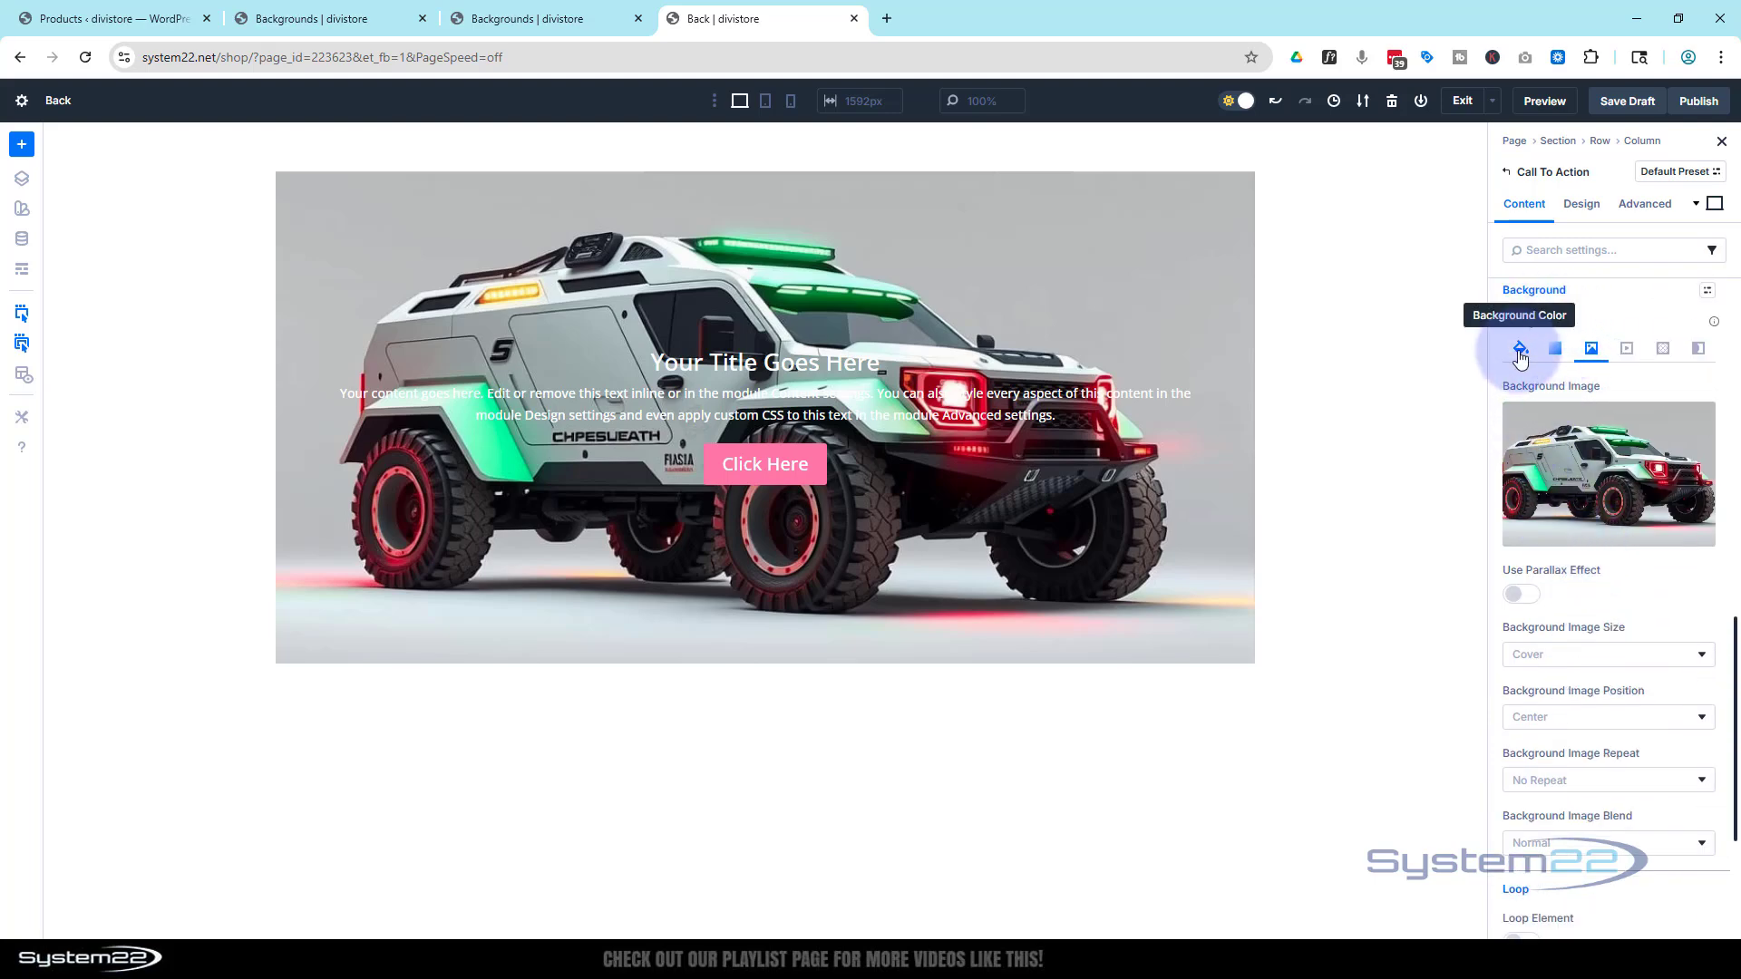
scroll(1612, 426, "up", 1)
scroll(1612, 427, "down", 4)
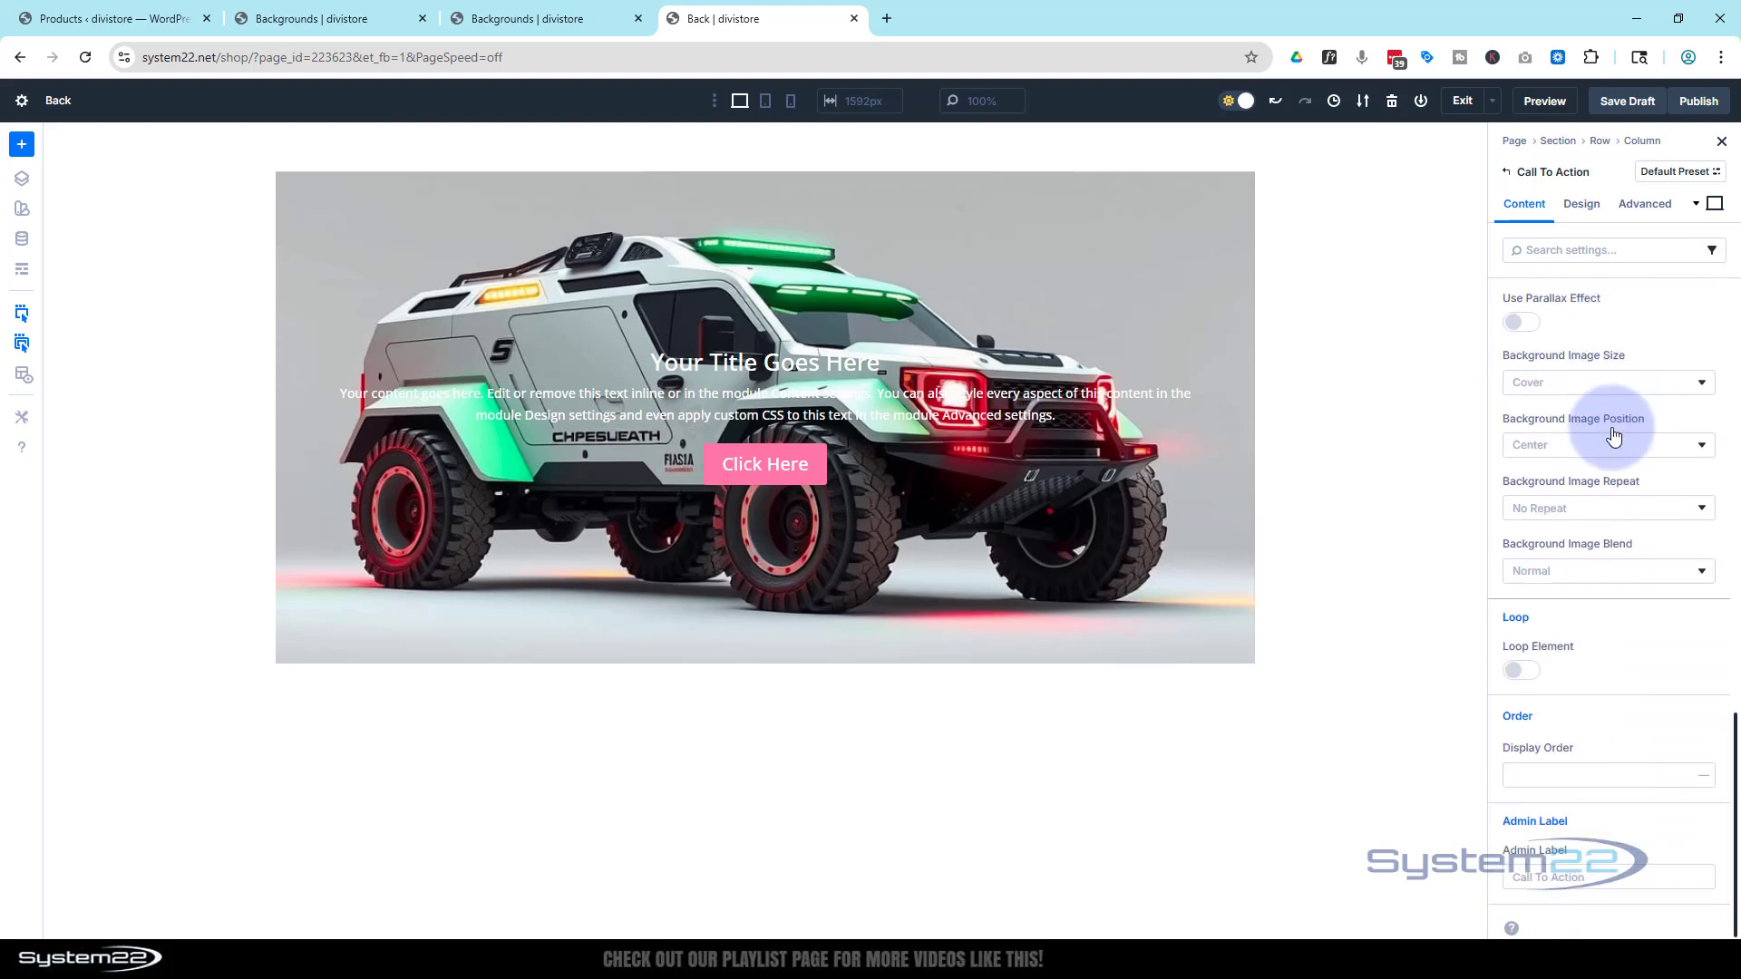
Try the Luminosity, Difference and Hard Light blends on the module's background image, and settle on Multiply
left_click(1538, 576)
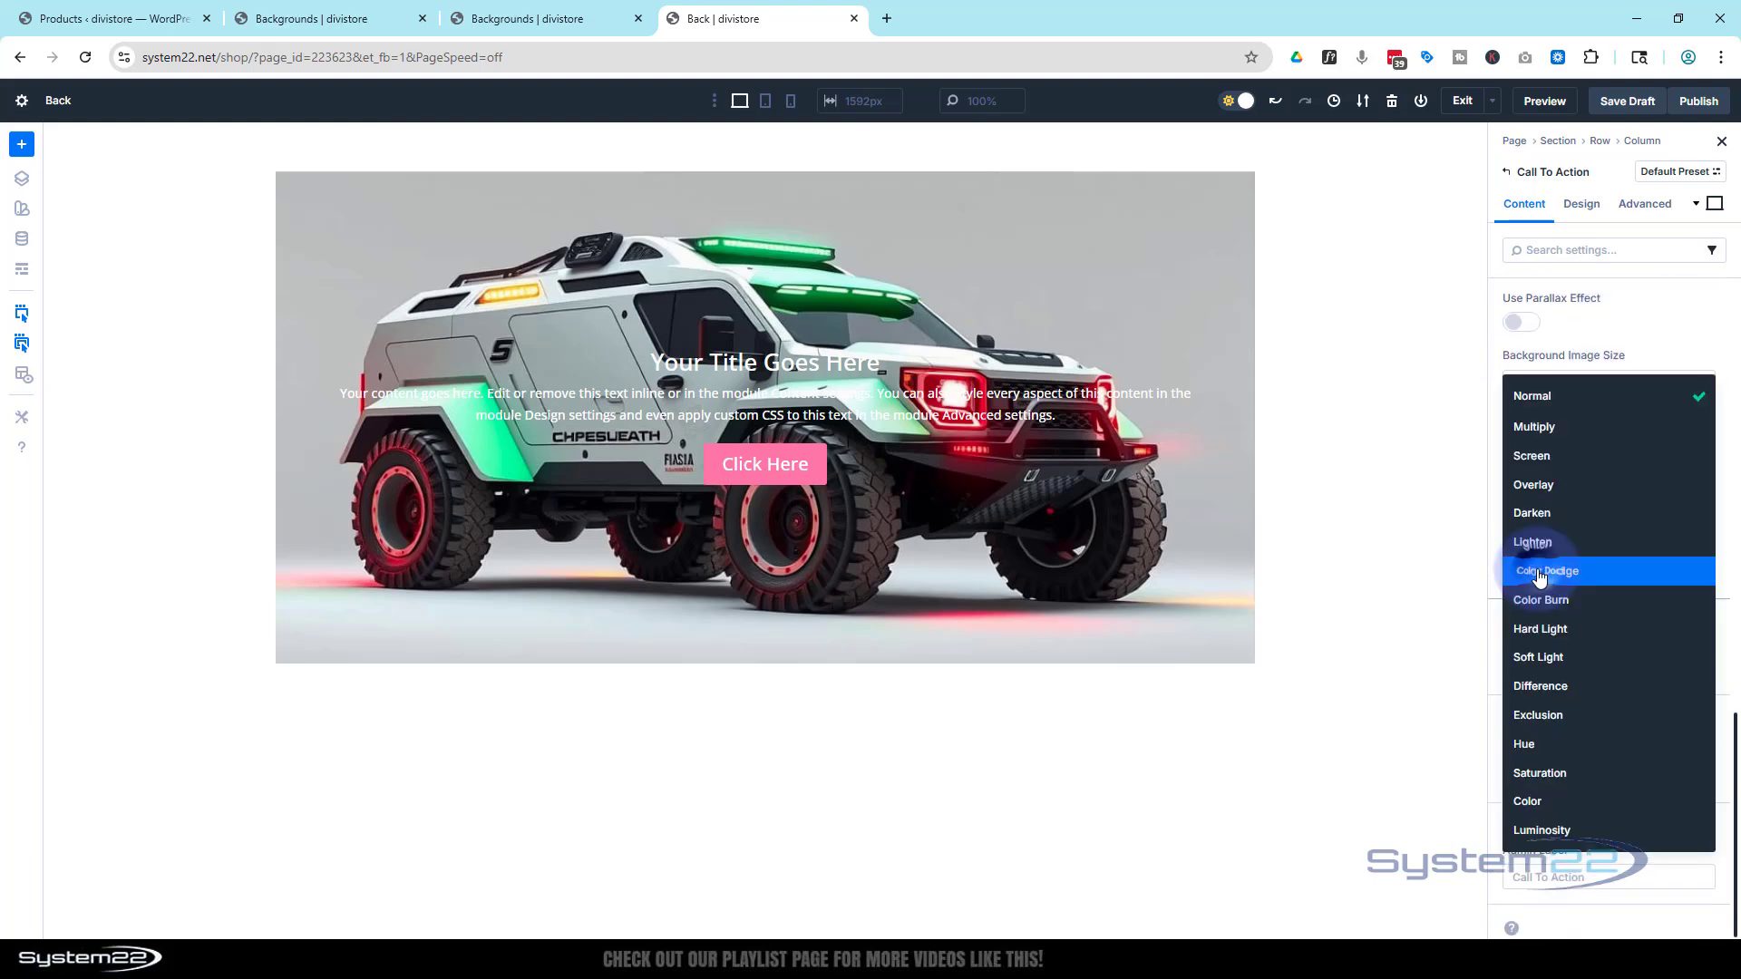
left_click(1542, 428)
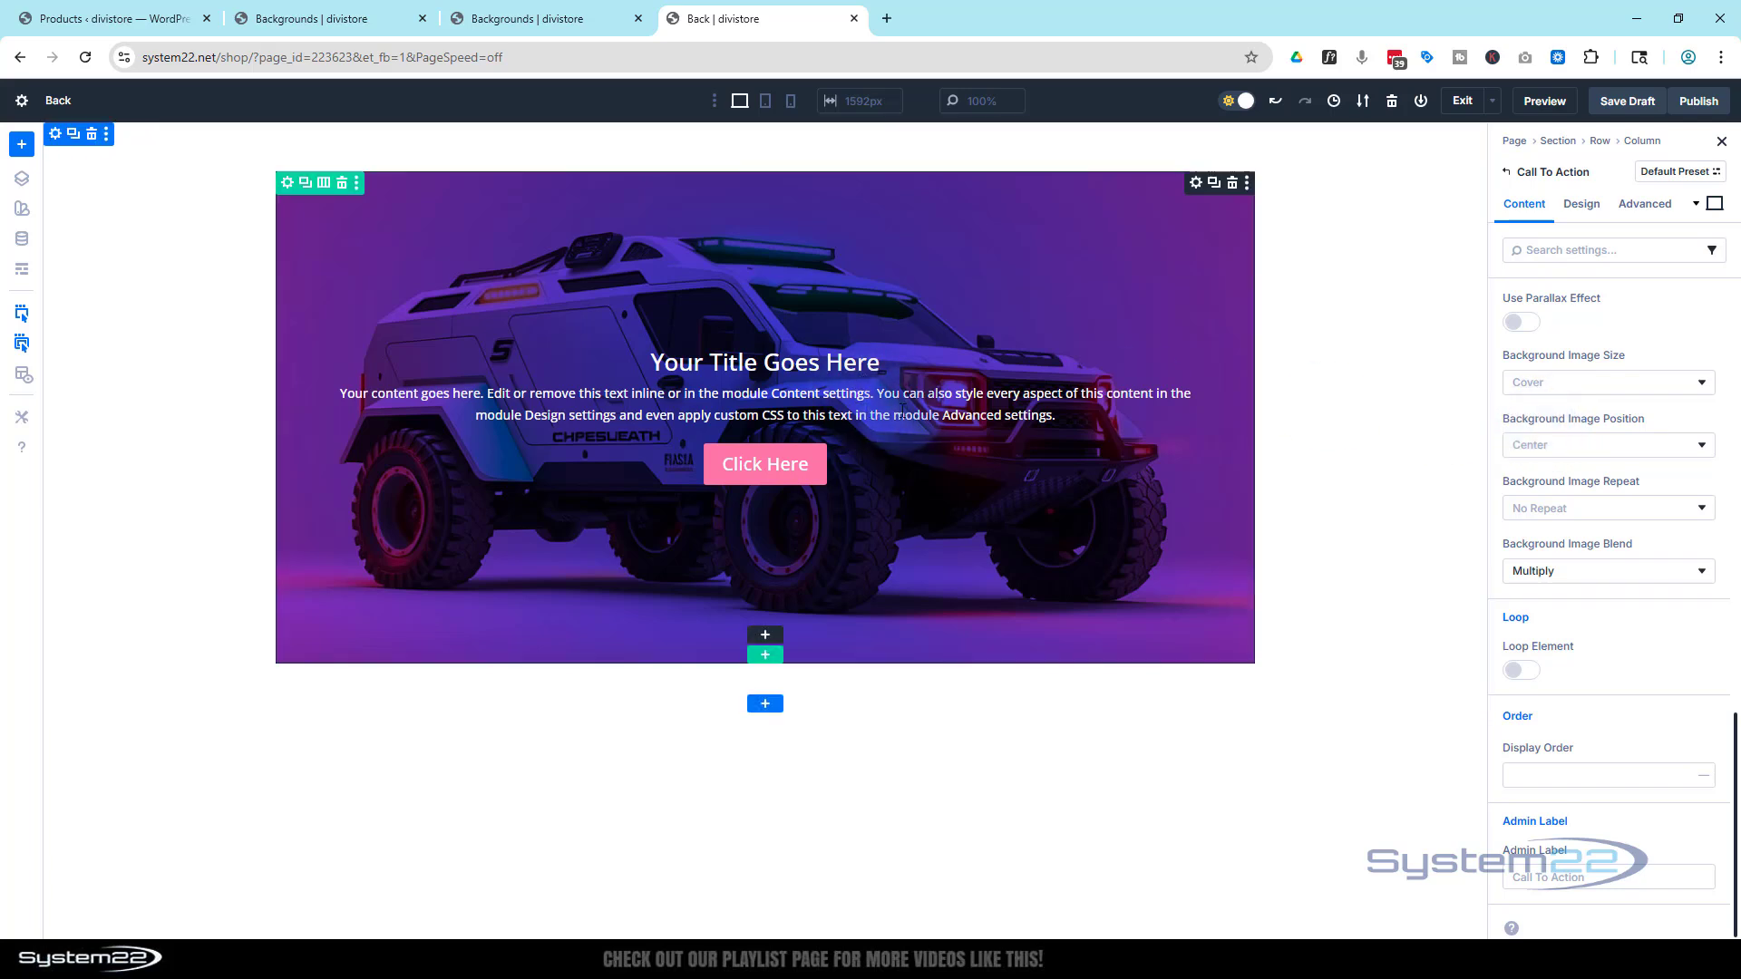
left_click(1578, 571)
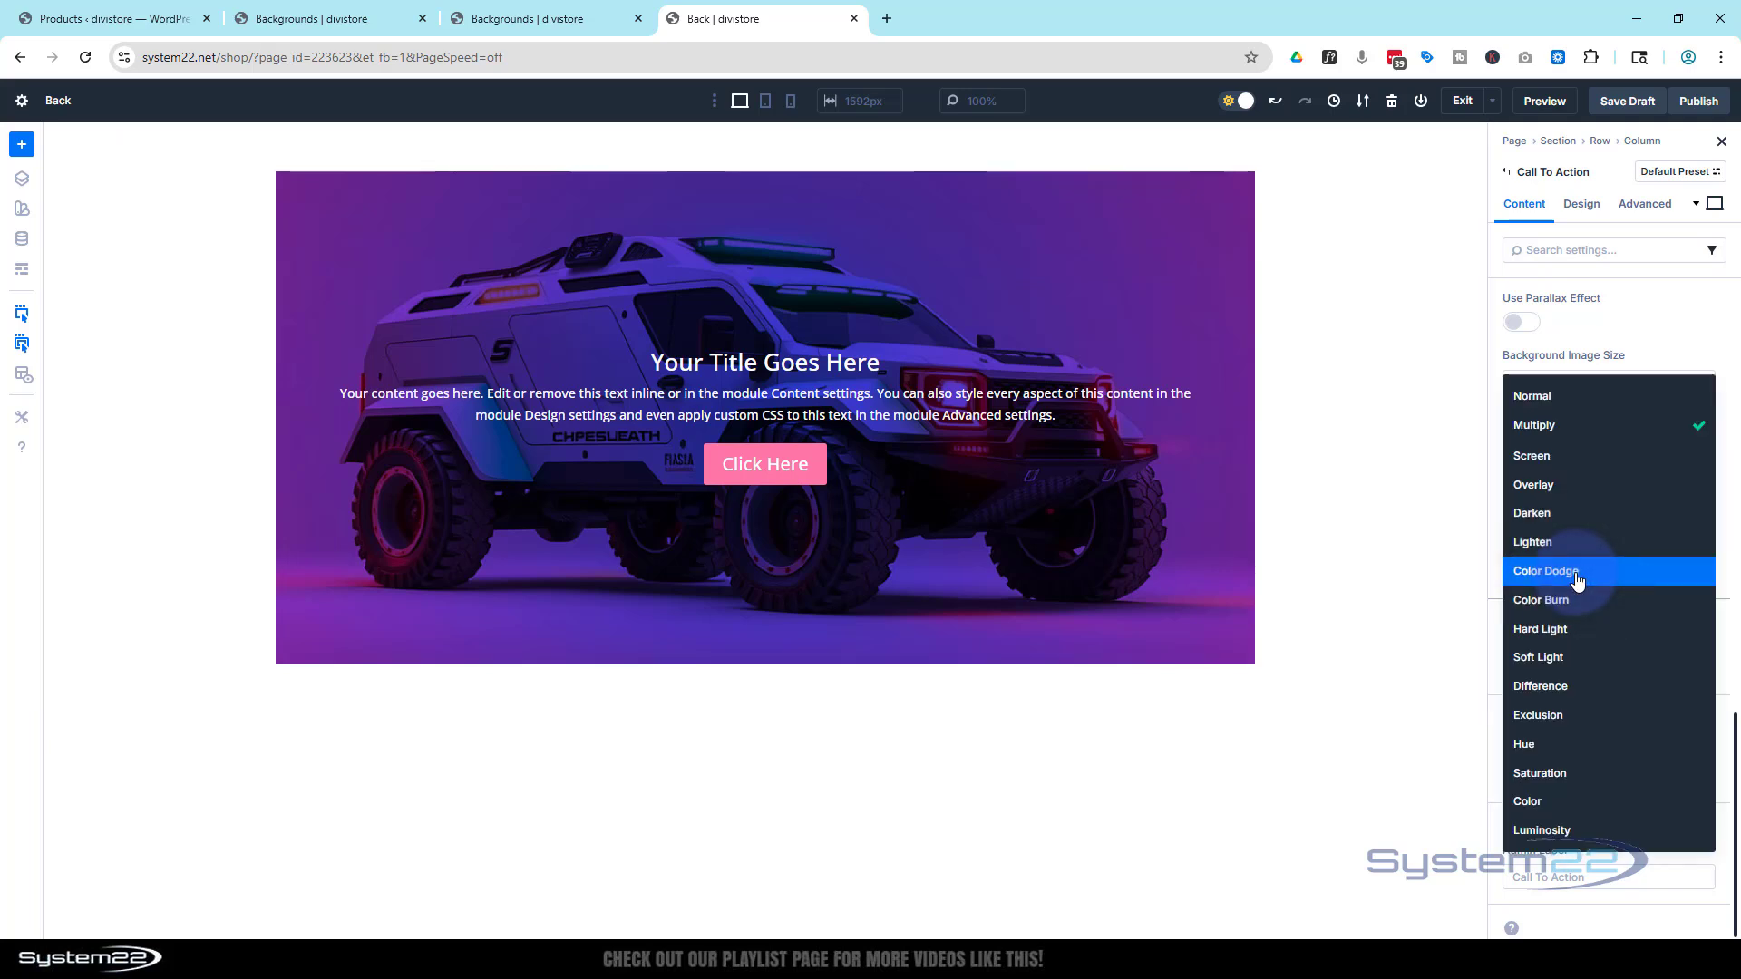
left_click(1612, 830)
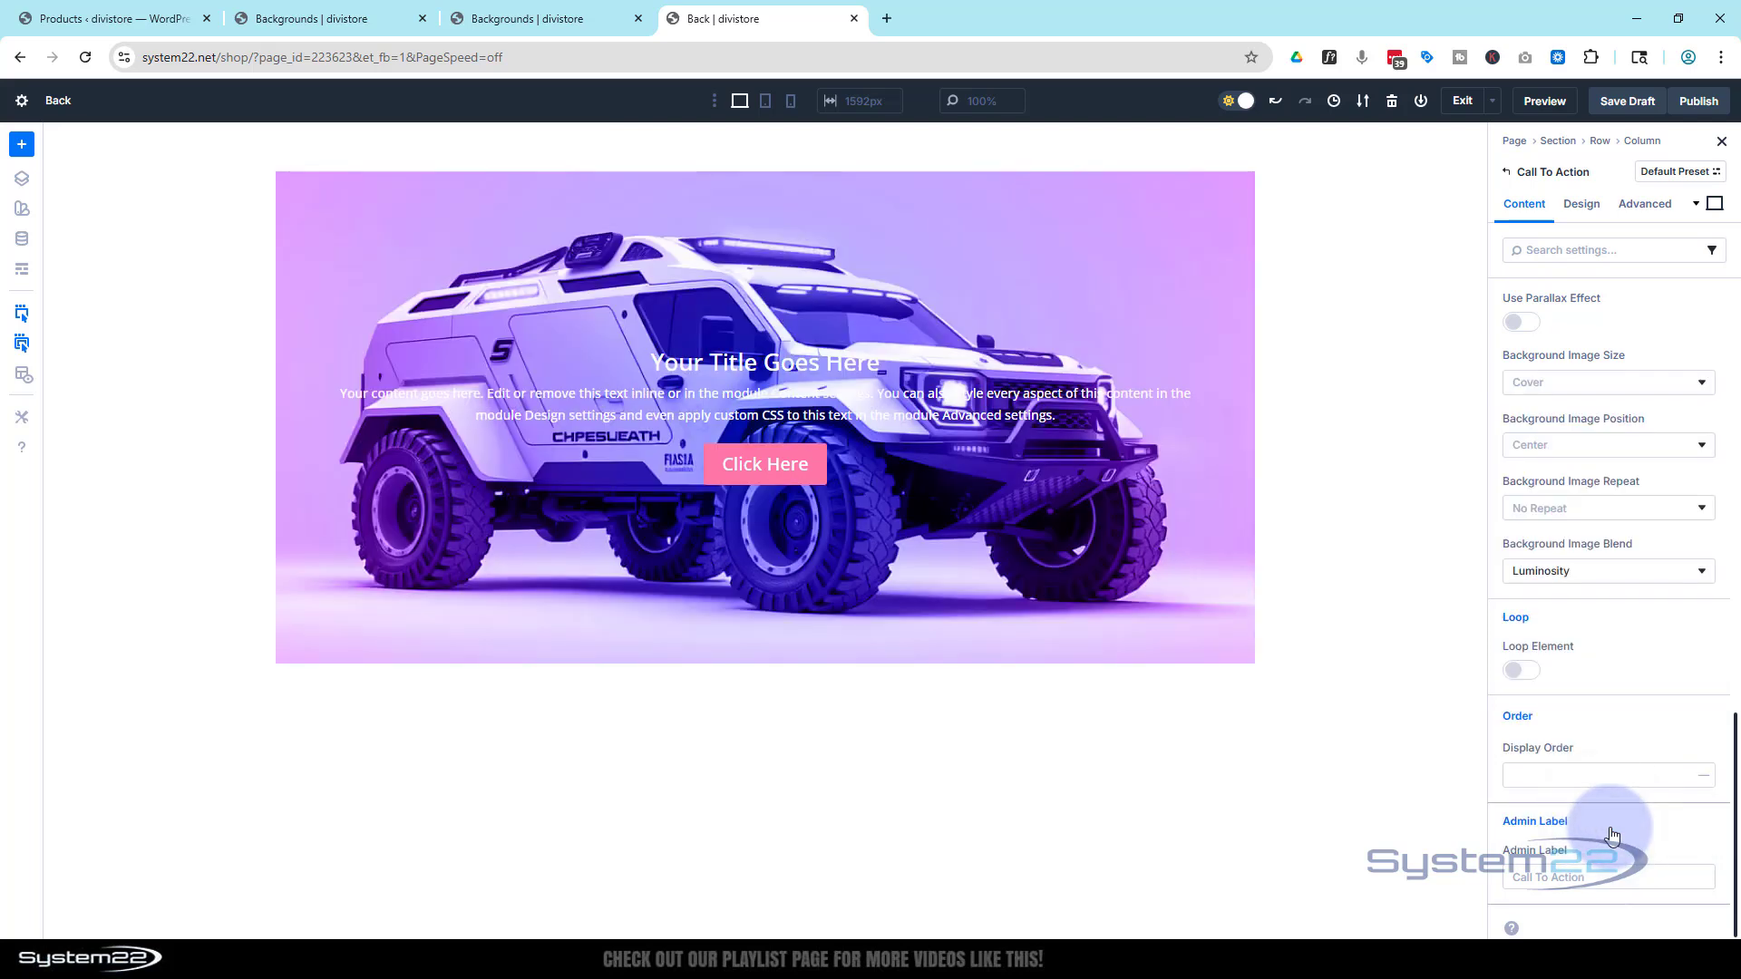
left_click(1607, 573)
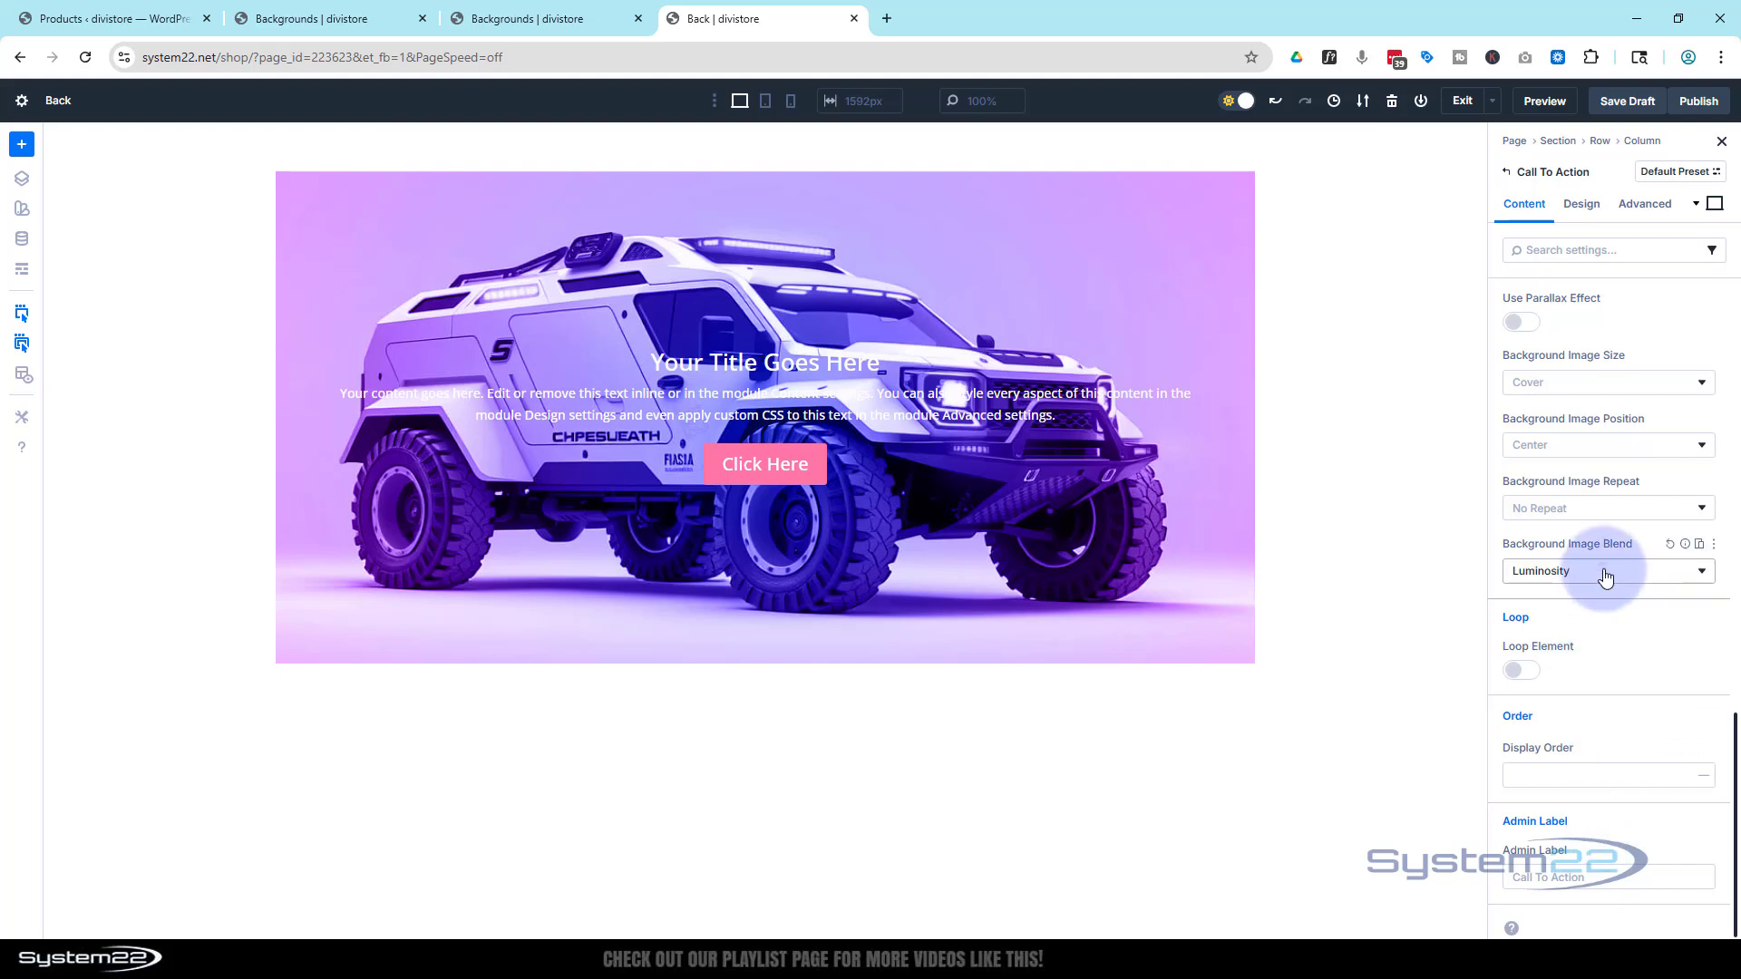
left_click(1578, 684)
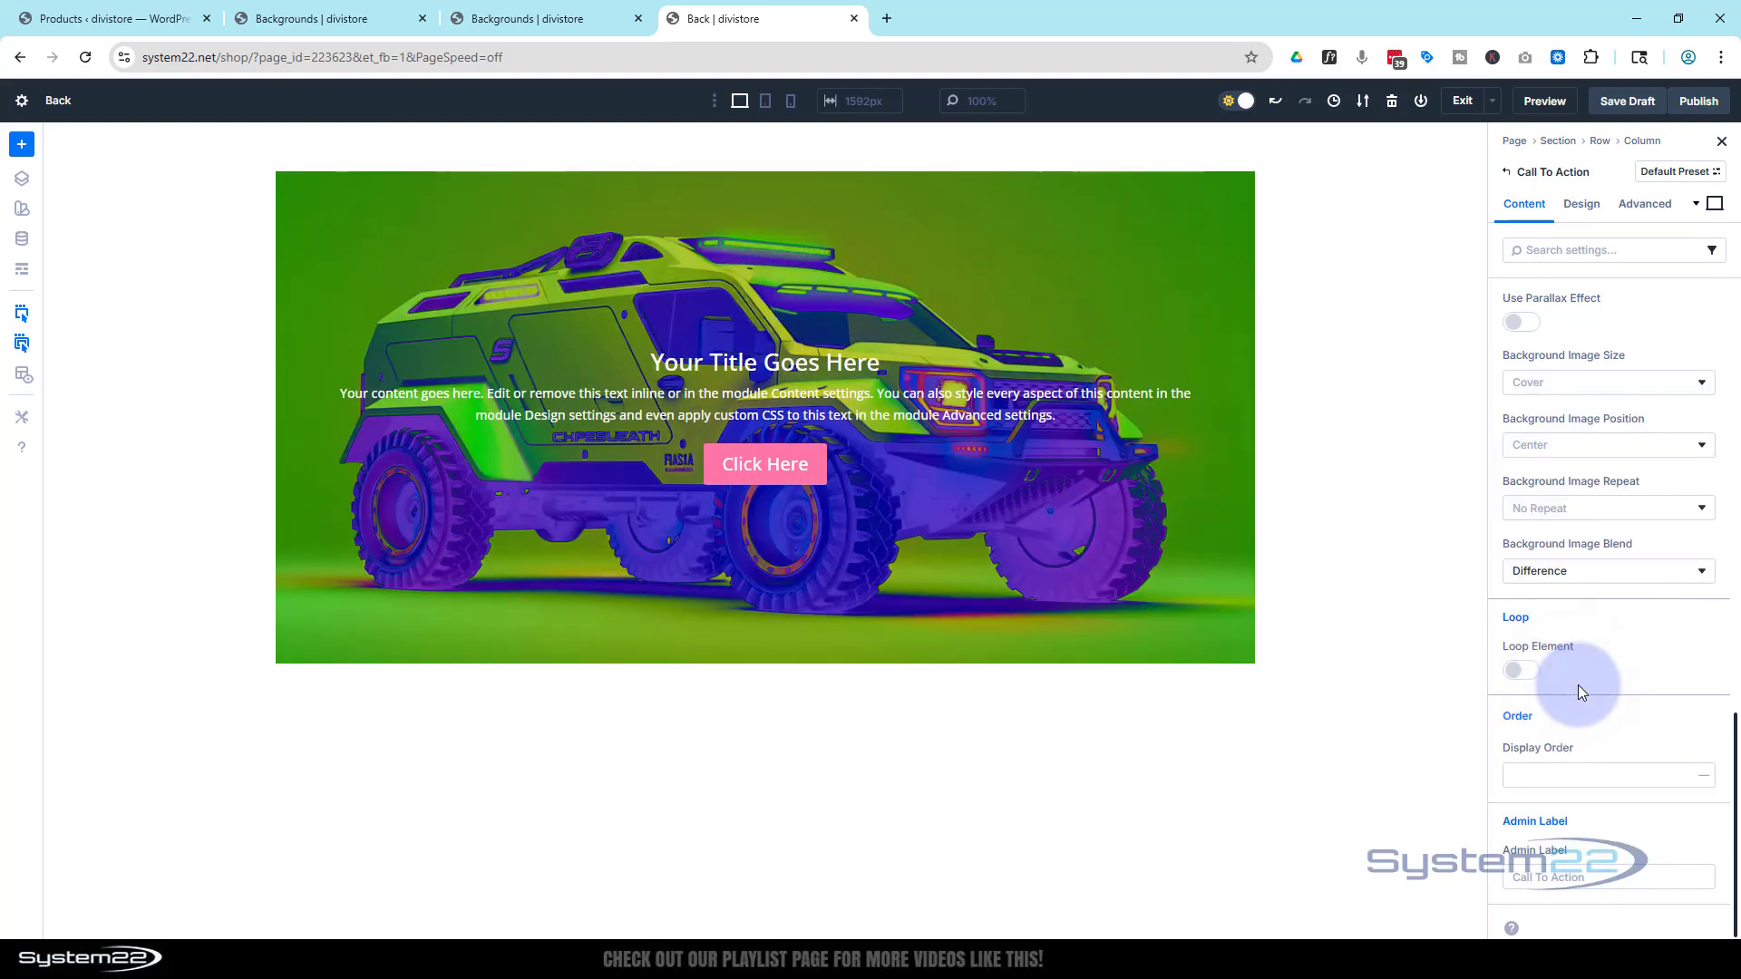
left_click(1565, 573)
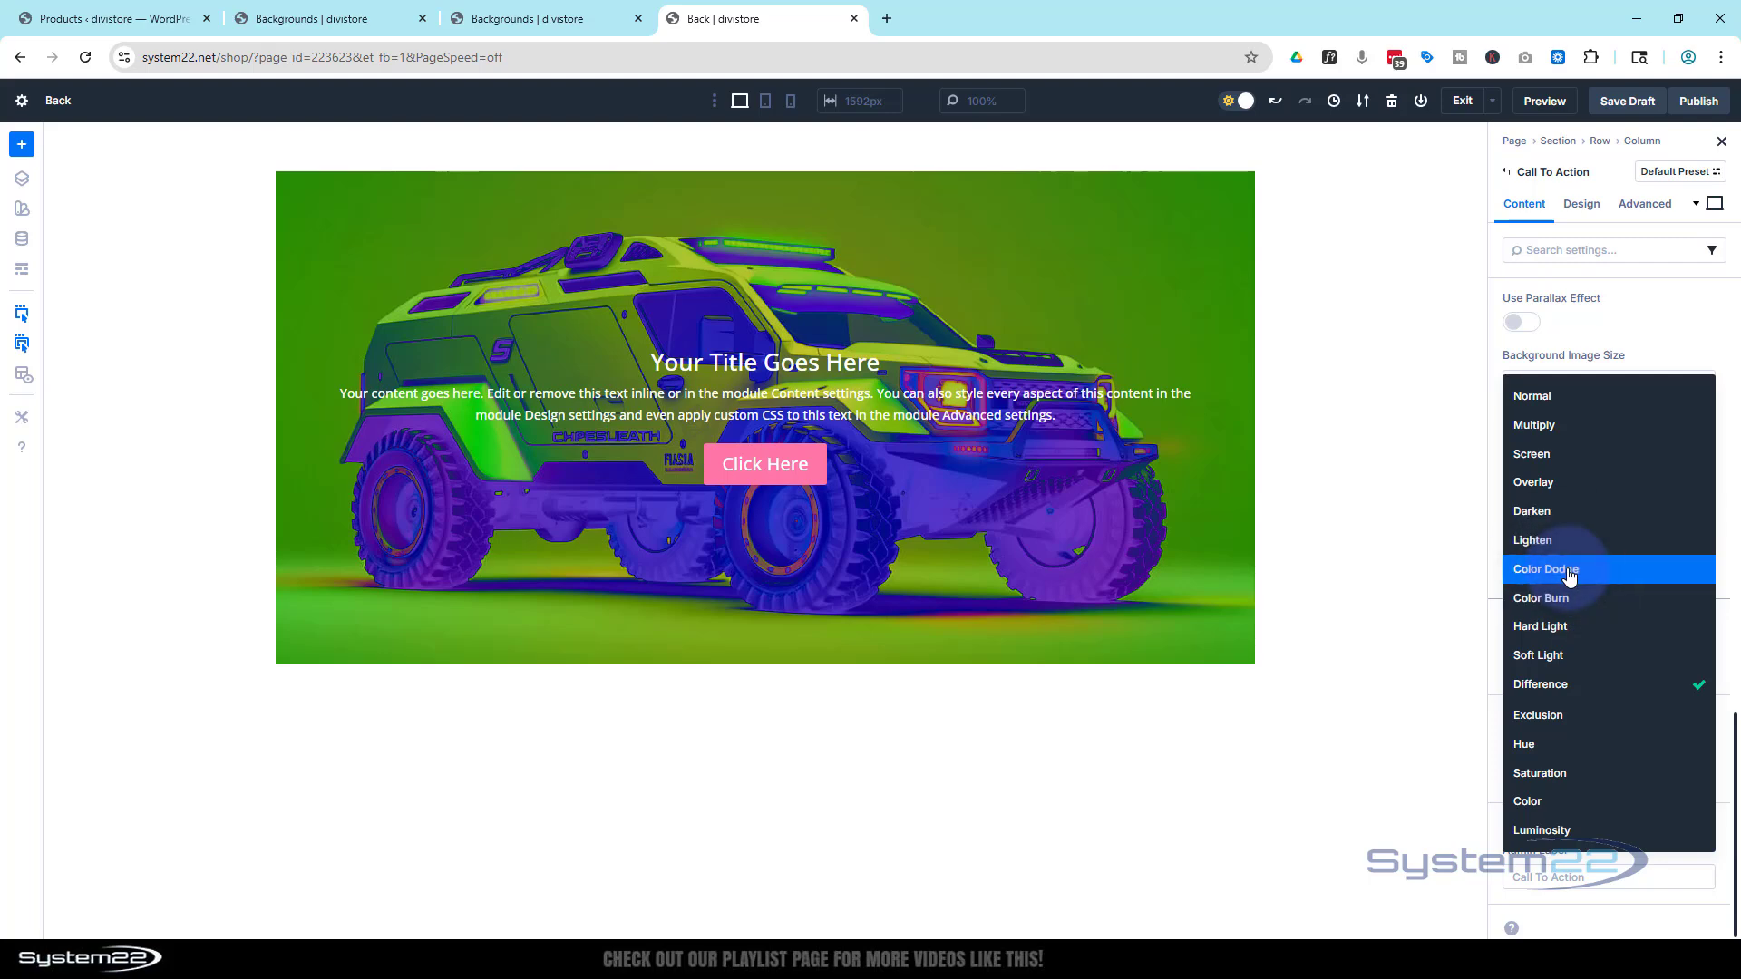
left_click(1566, 625)
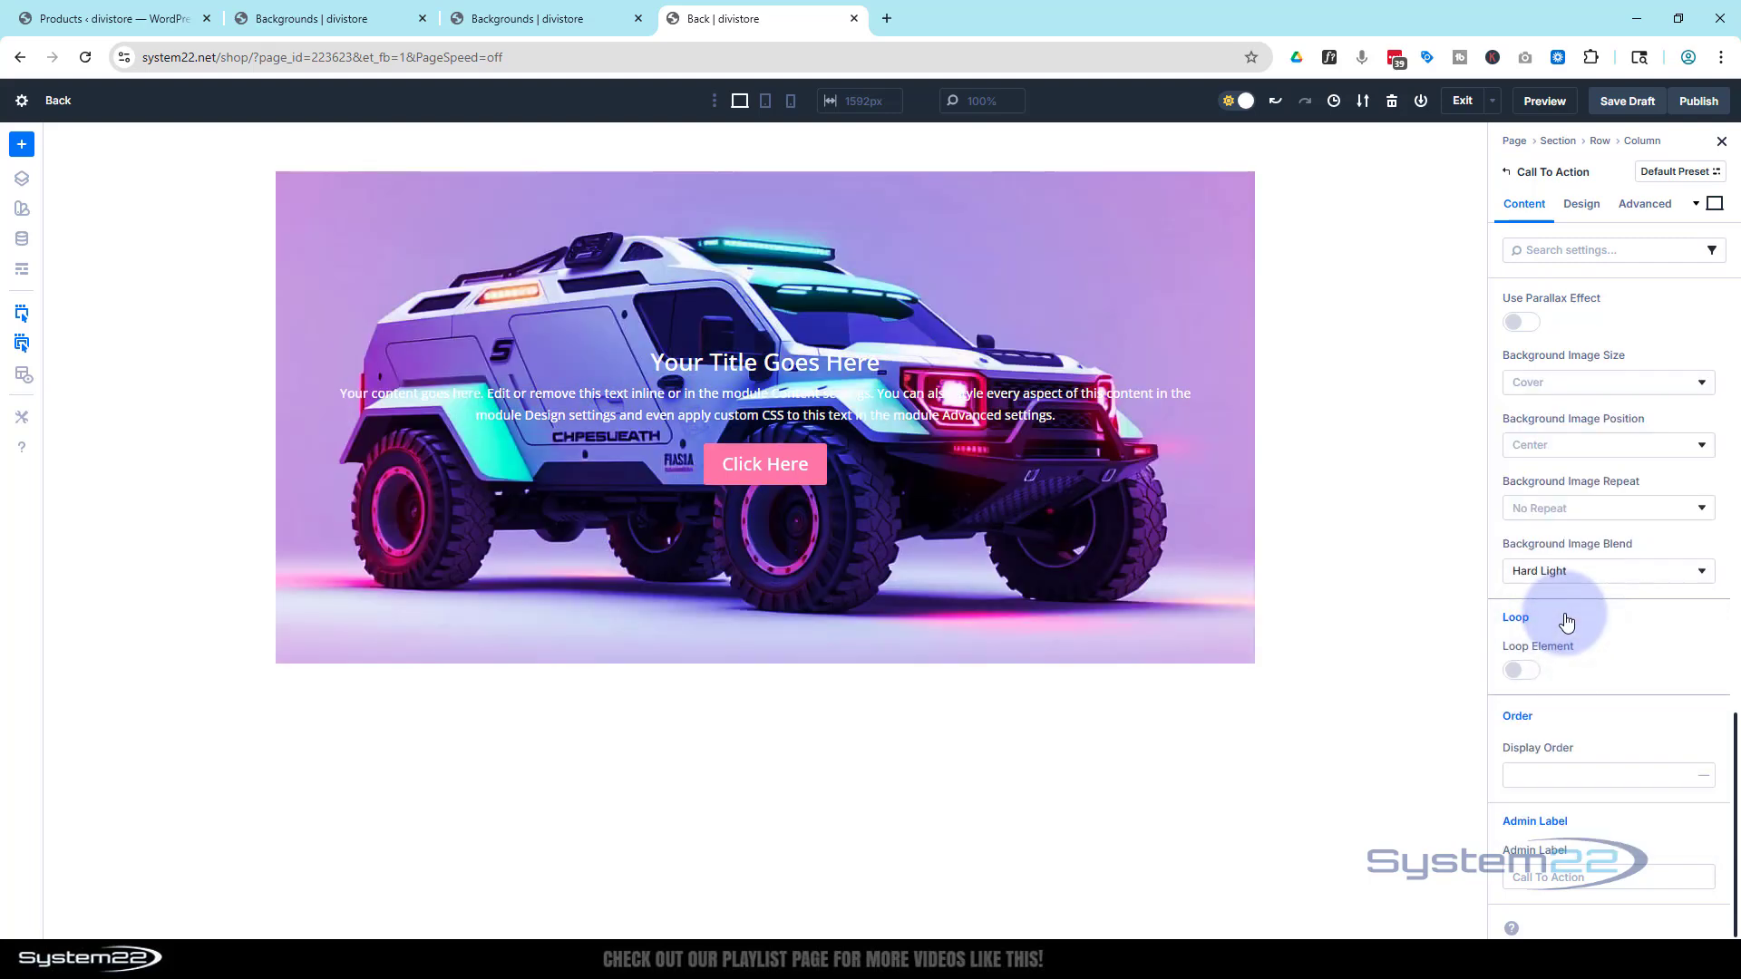
left_click(1578, 573)
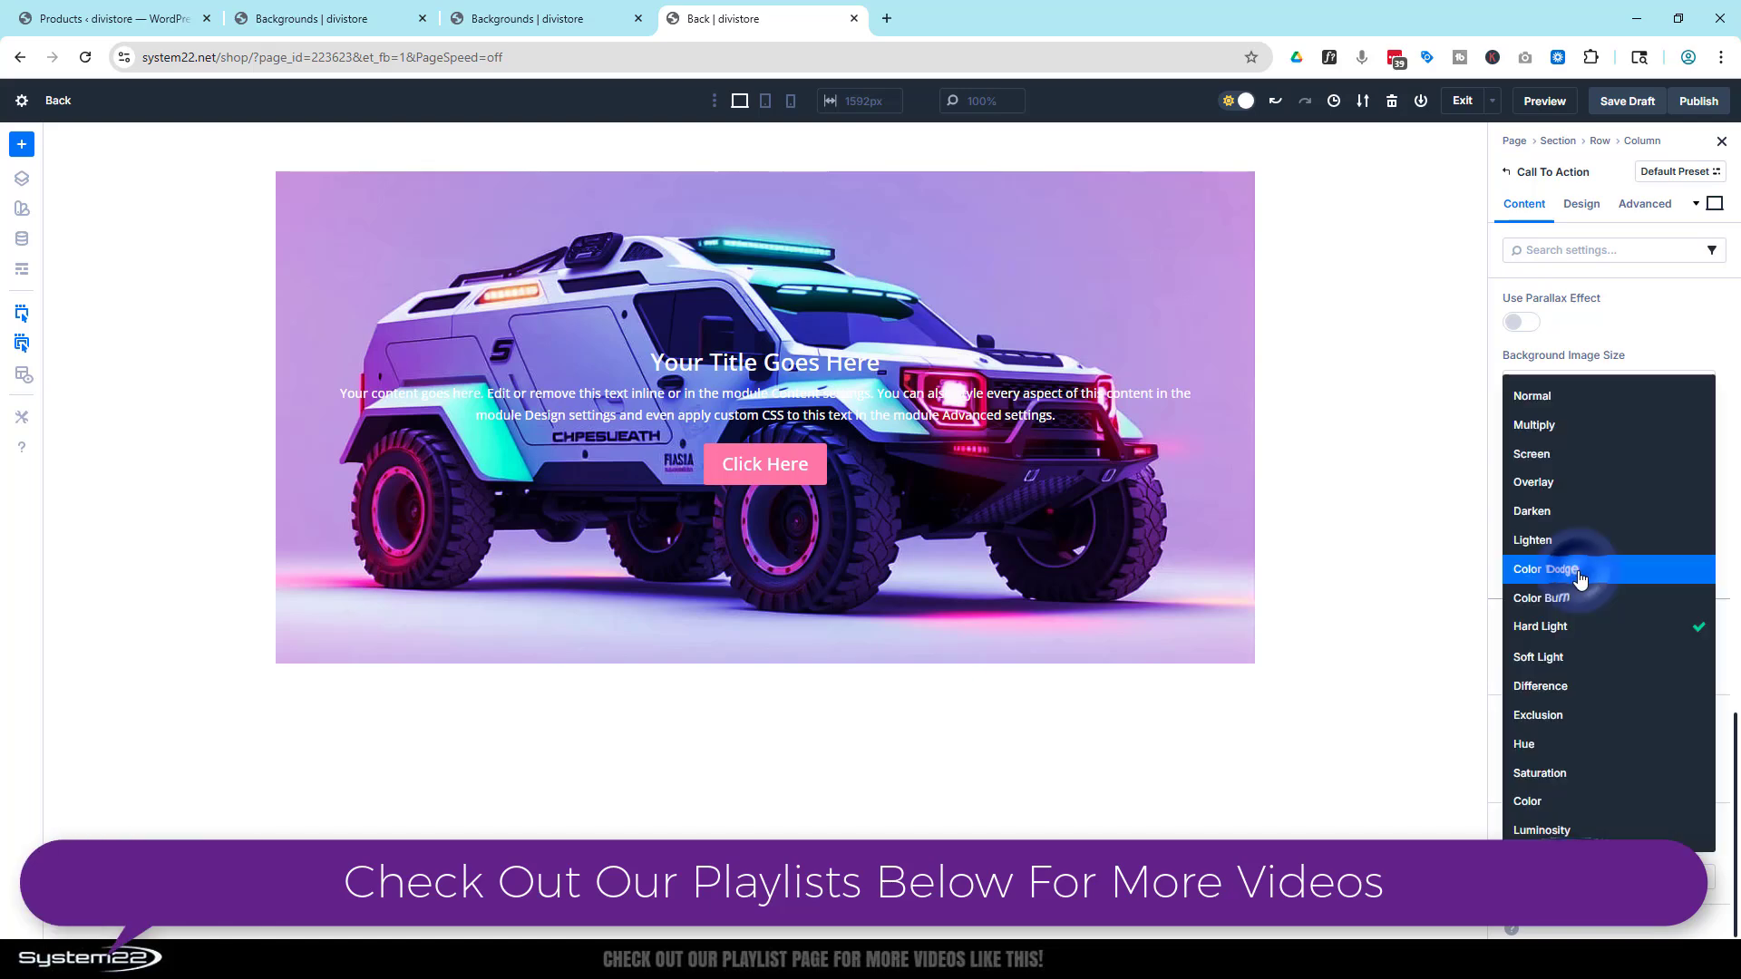
left_click(1539, 426)
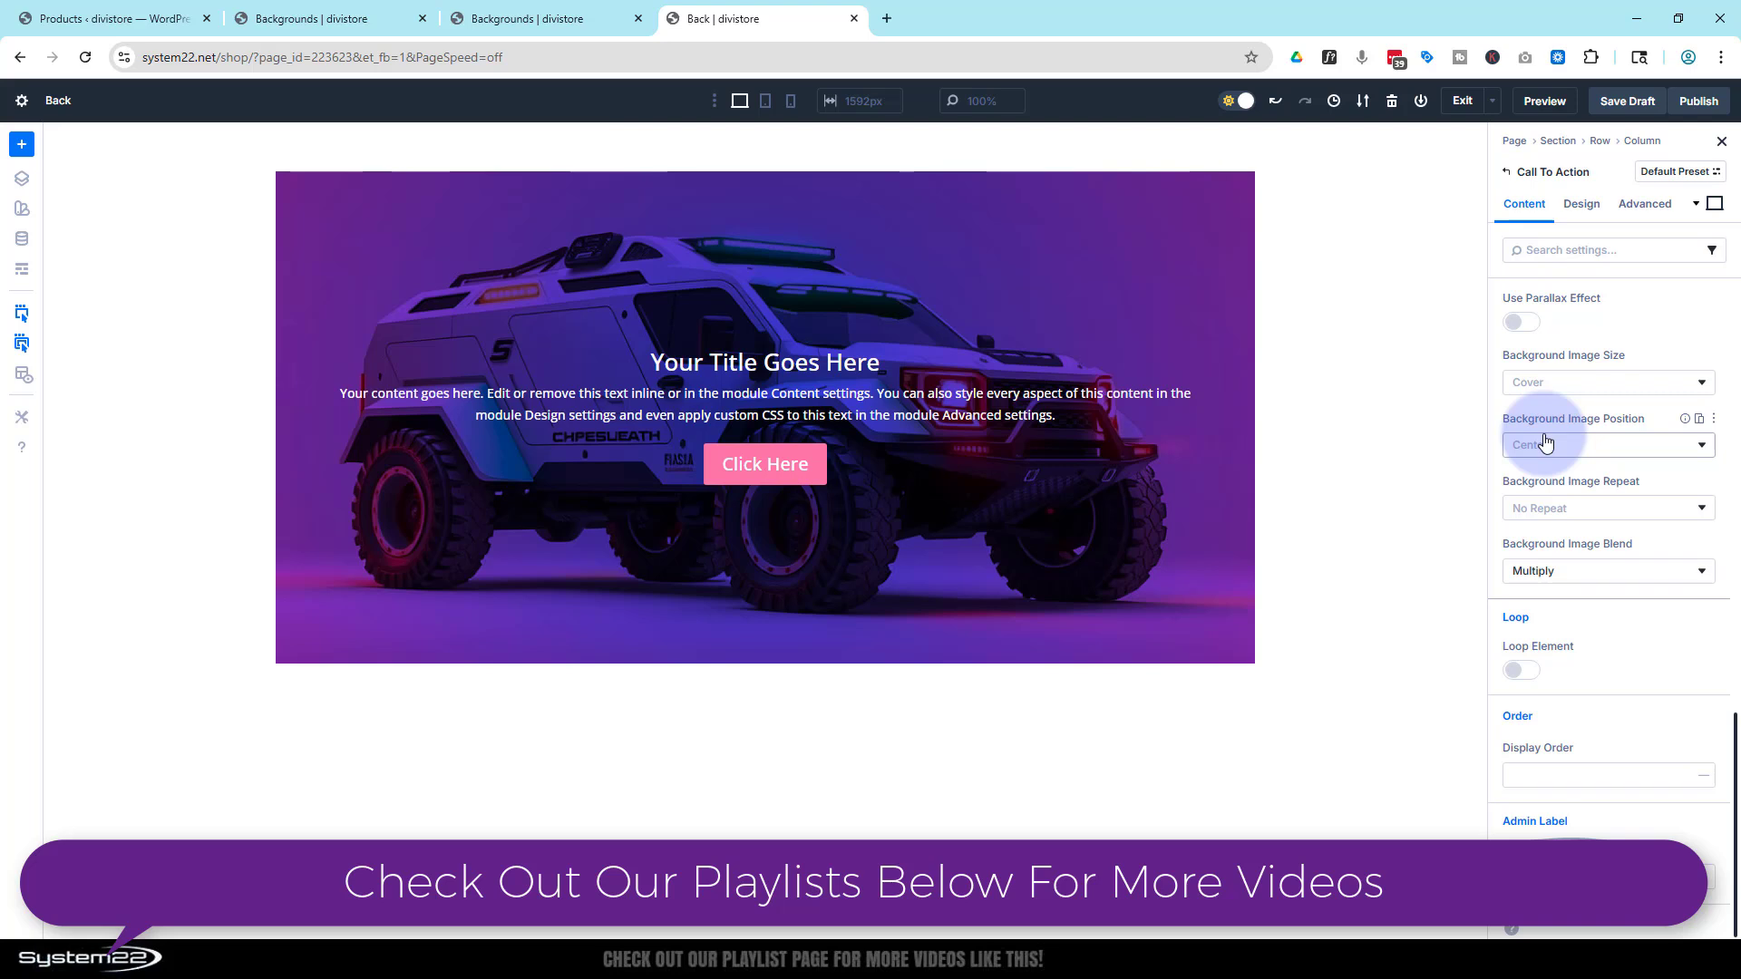
Remove the Primary Color background color from the Call To Action module, leaving its gradient and image in place
scroll(1546, 444, "up", 3)
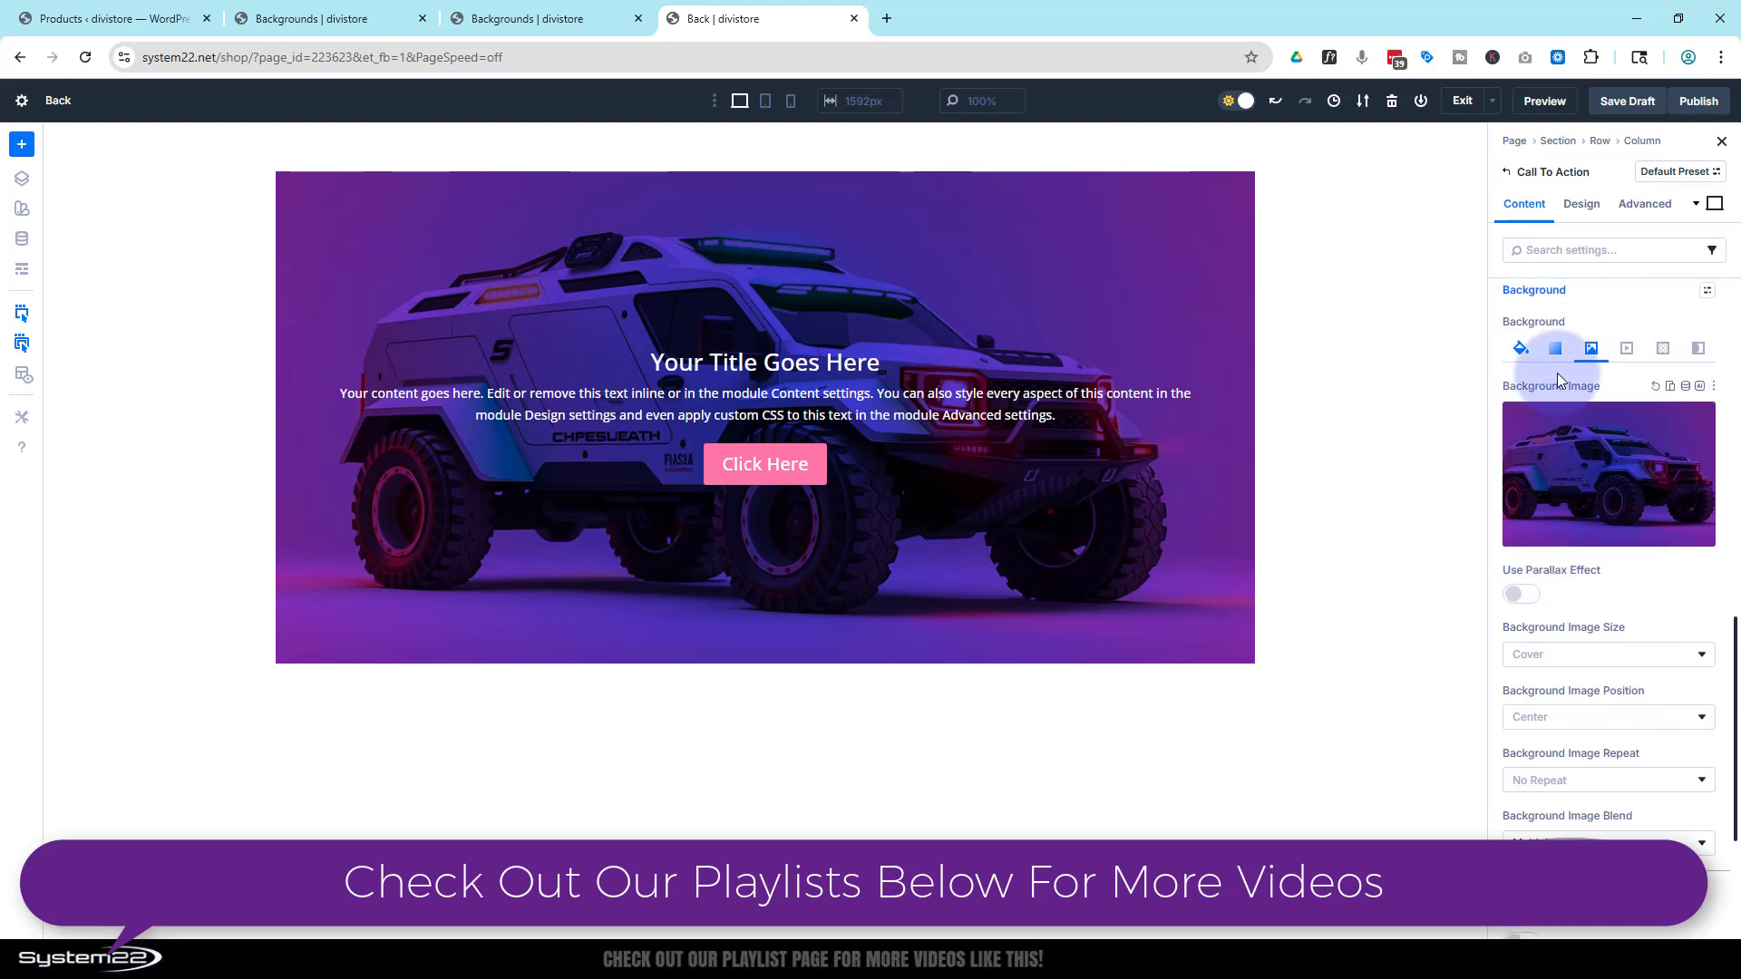
left_click(1556, 352)
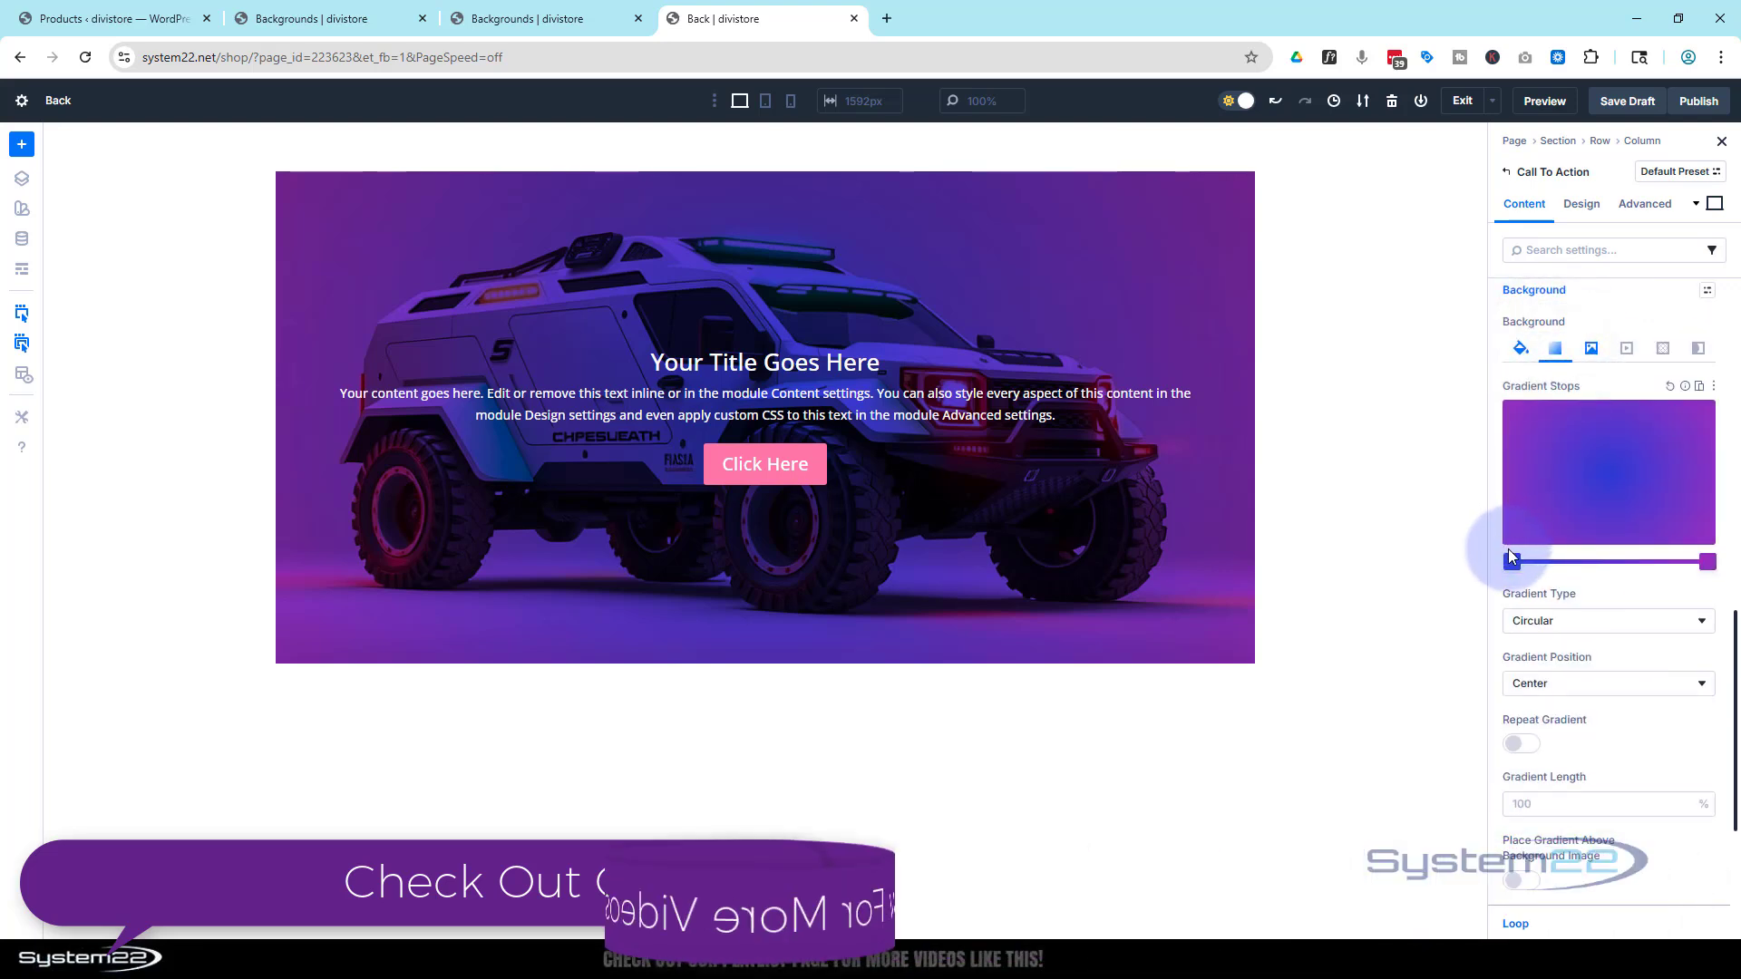
left_click(1521, 351)
mouse_move(1689, 423)
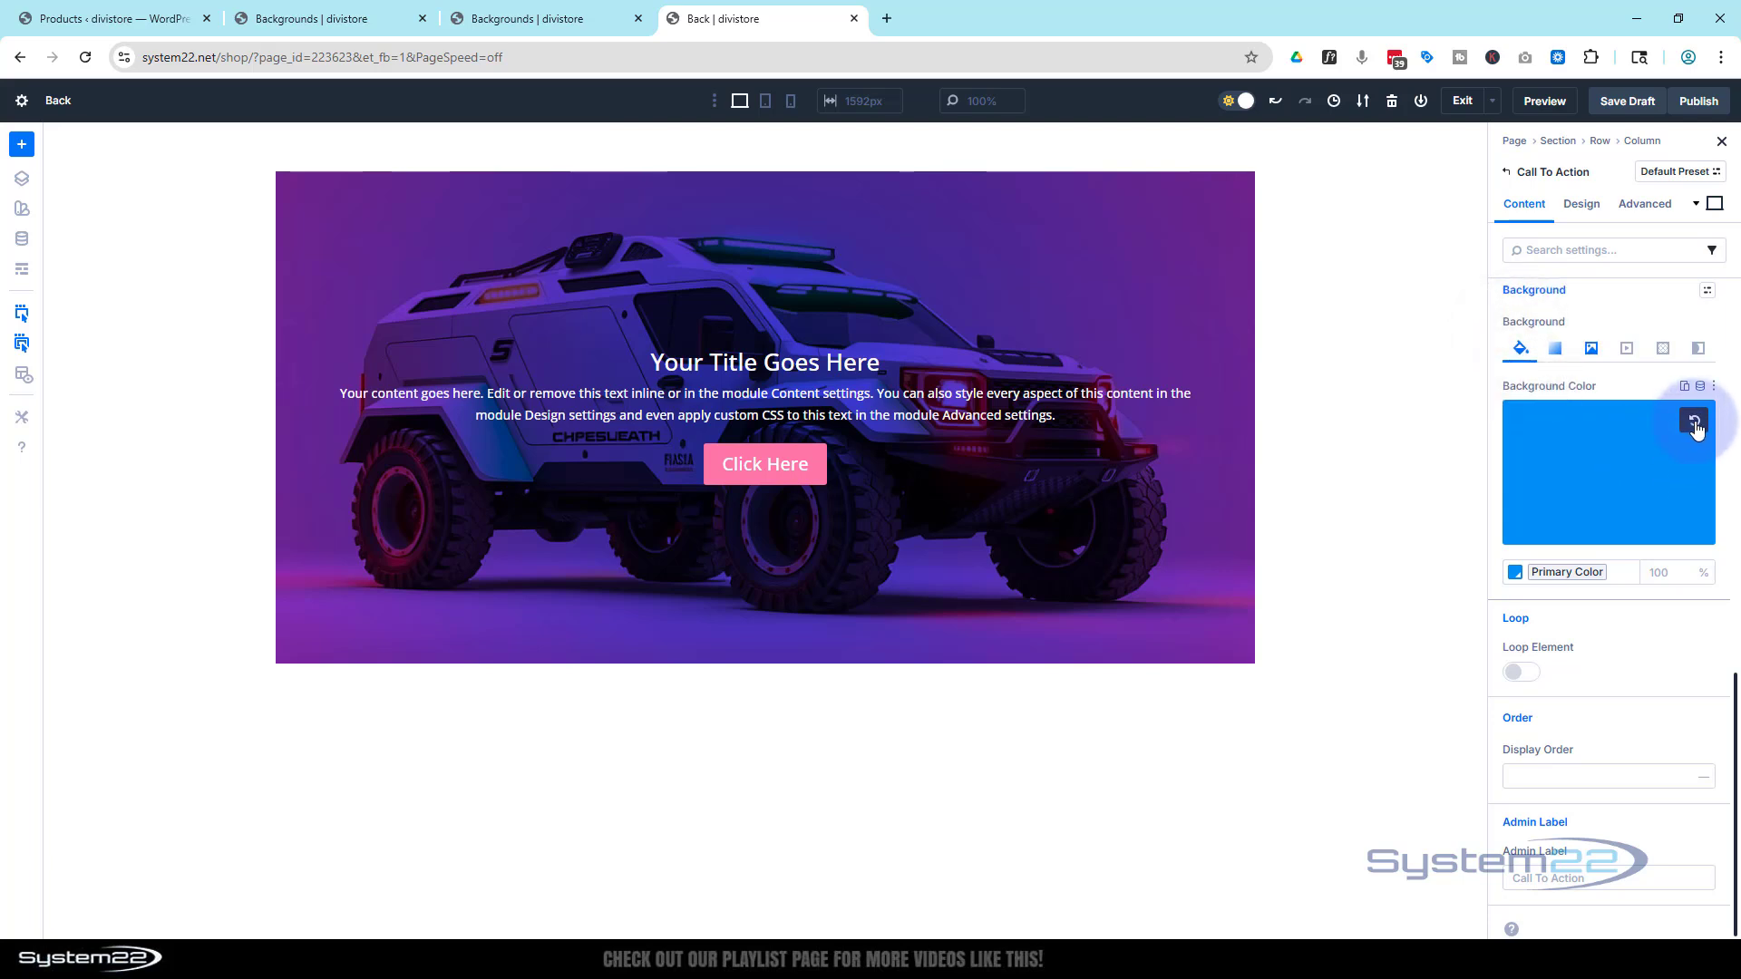
left_click(1694, 422)
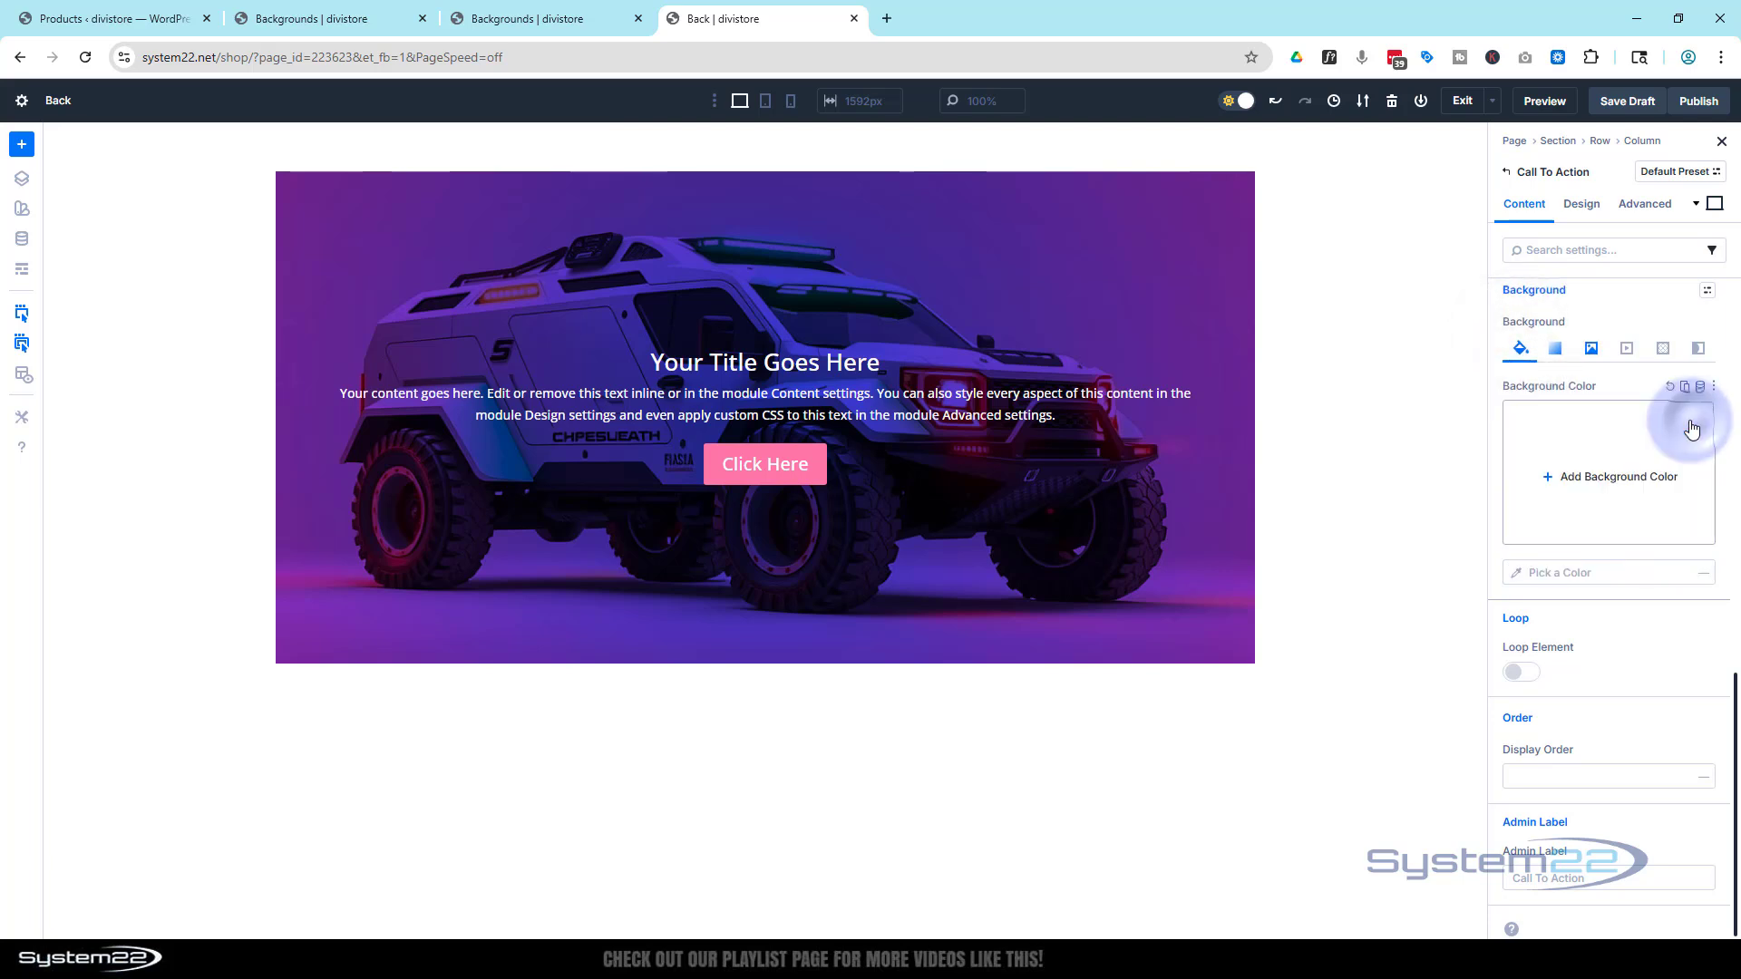
Try lowering the opacity of the blue (3C2BDA) and purple (9829C4) gradient stops on the module background
left_click(1556, 353)
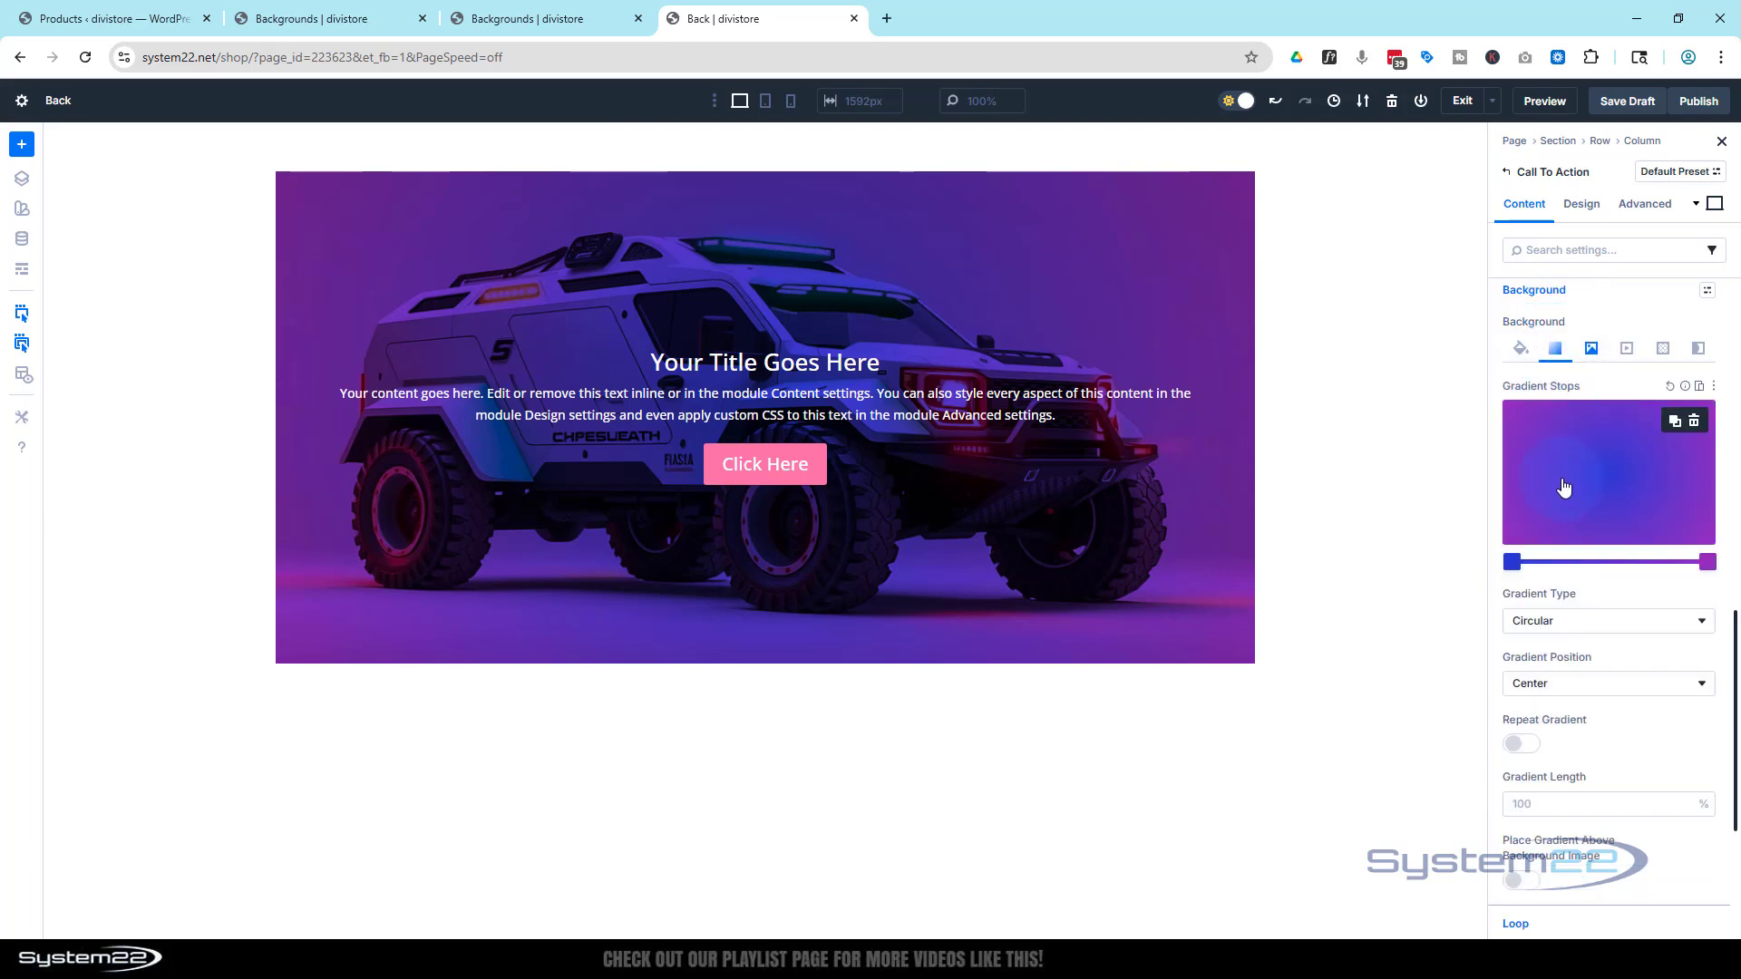
left_click(1509, 563)
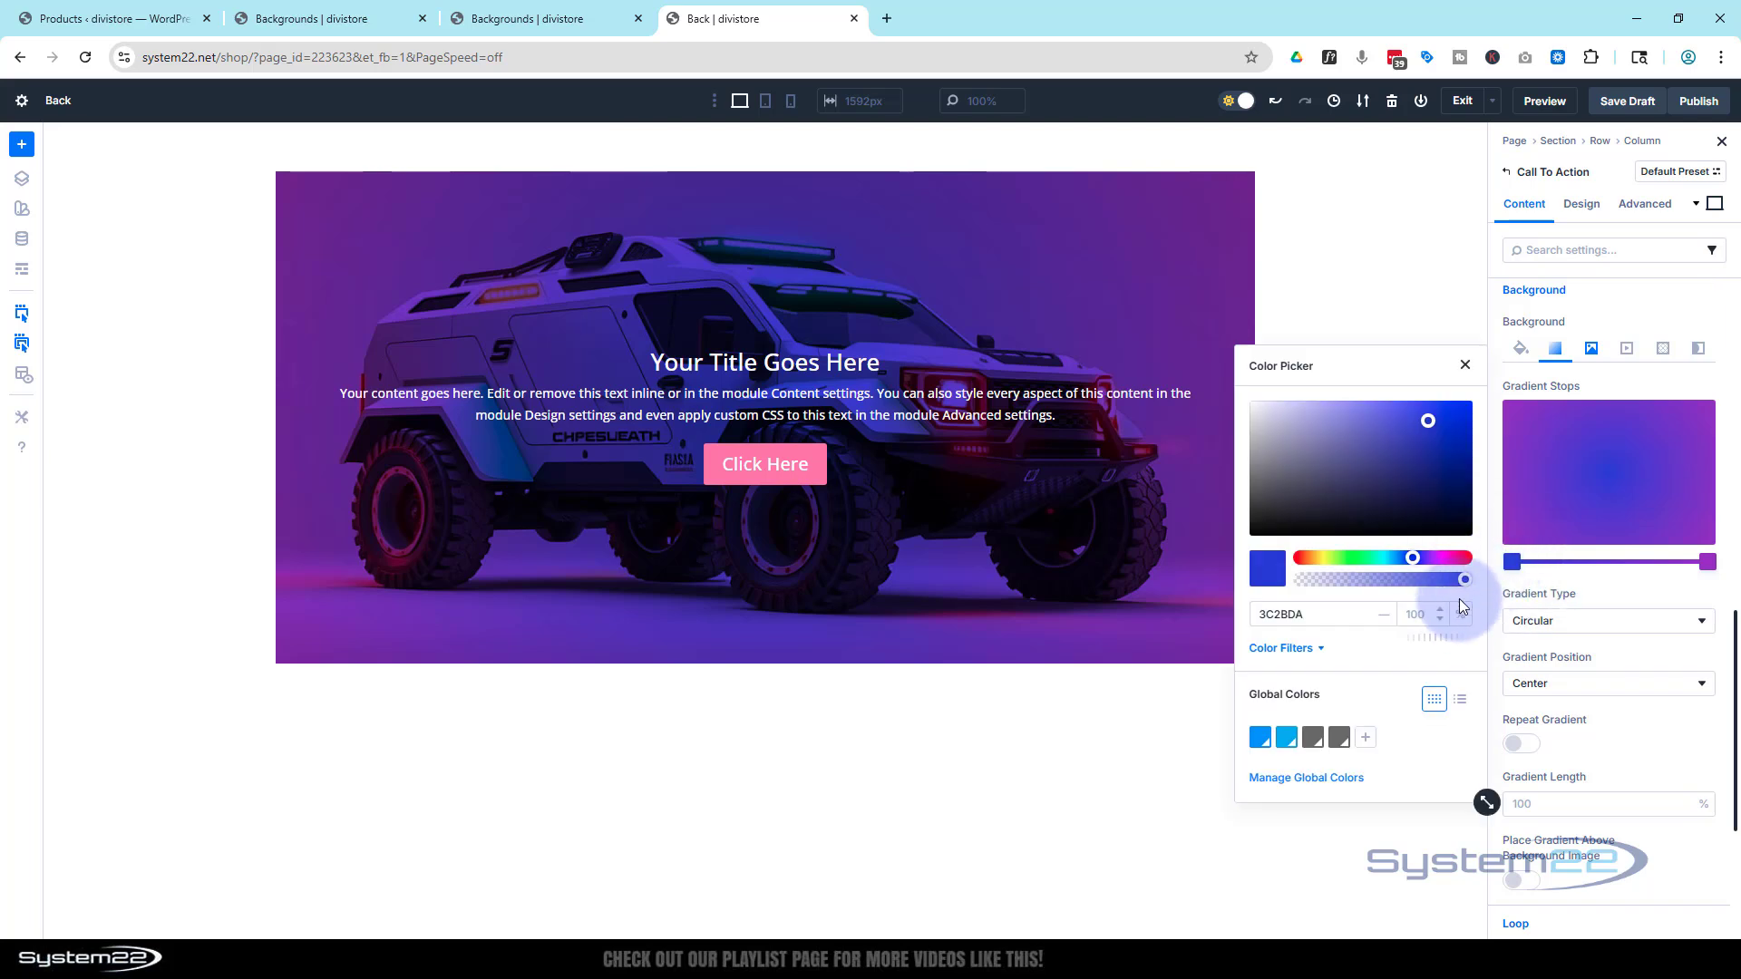
mouse_move(1466, 581)
left_mouse_down()
mouse_move(1346, 578)
mouse_move(1480, 578)
left_mouse_up()
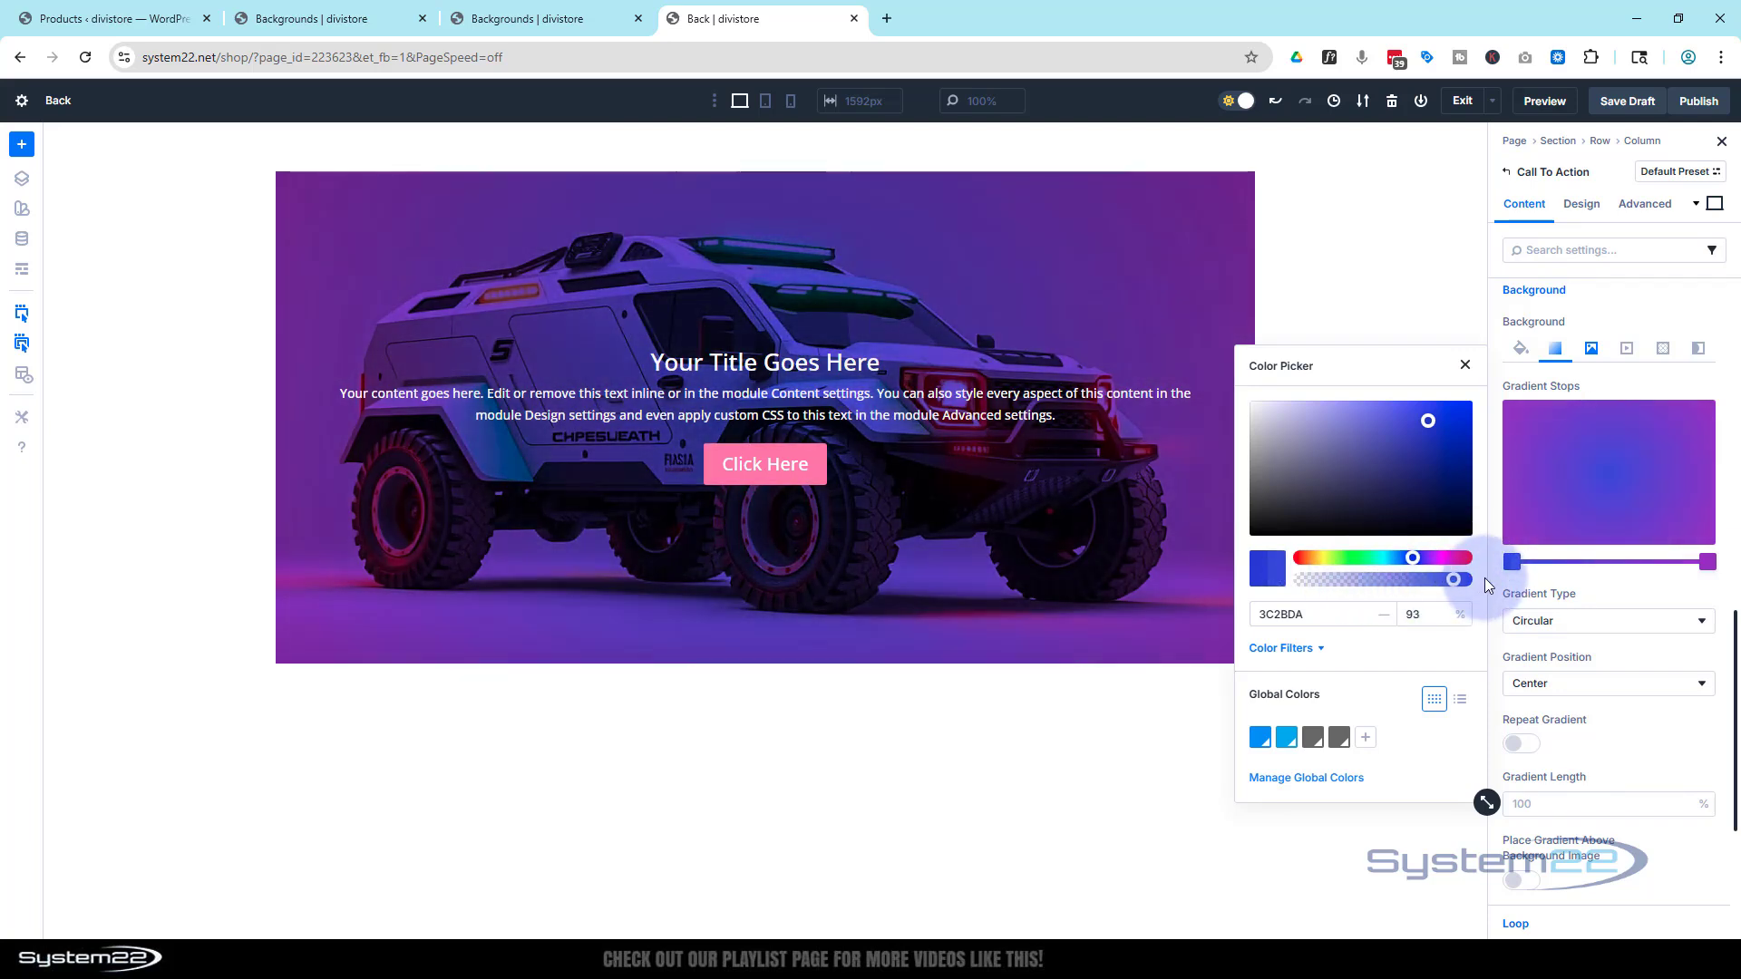
left_click(1708, 563)
left_click(1709, 563)
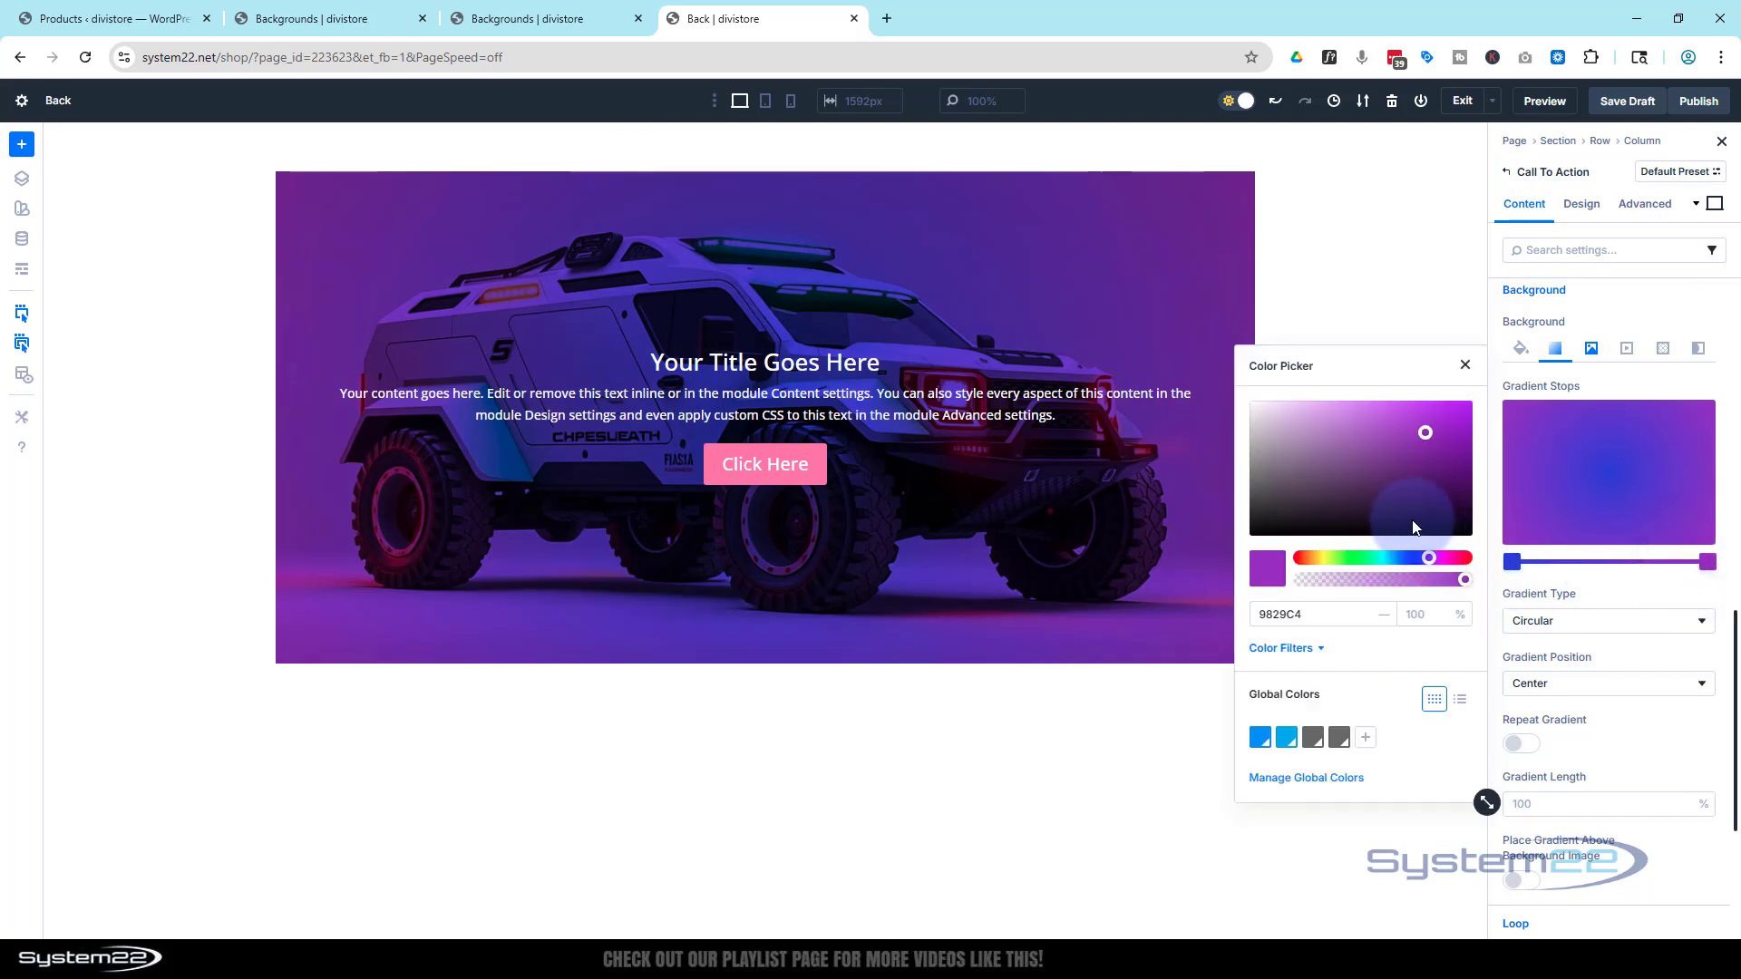
left_click_drag(1467, 579, 1510, 589)
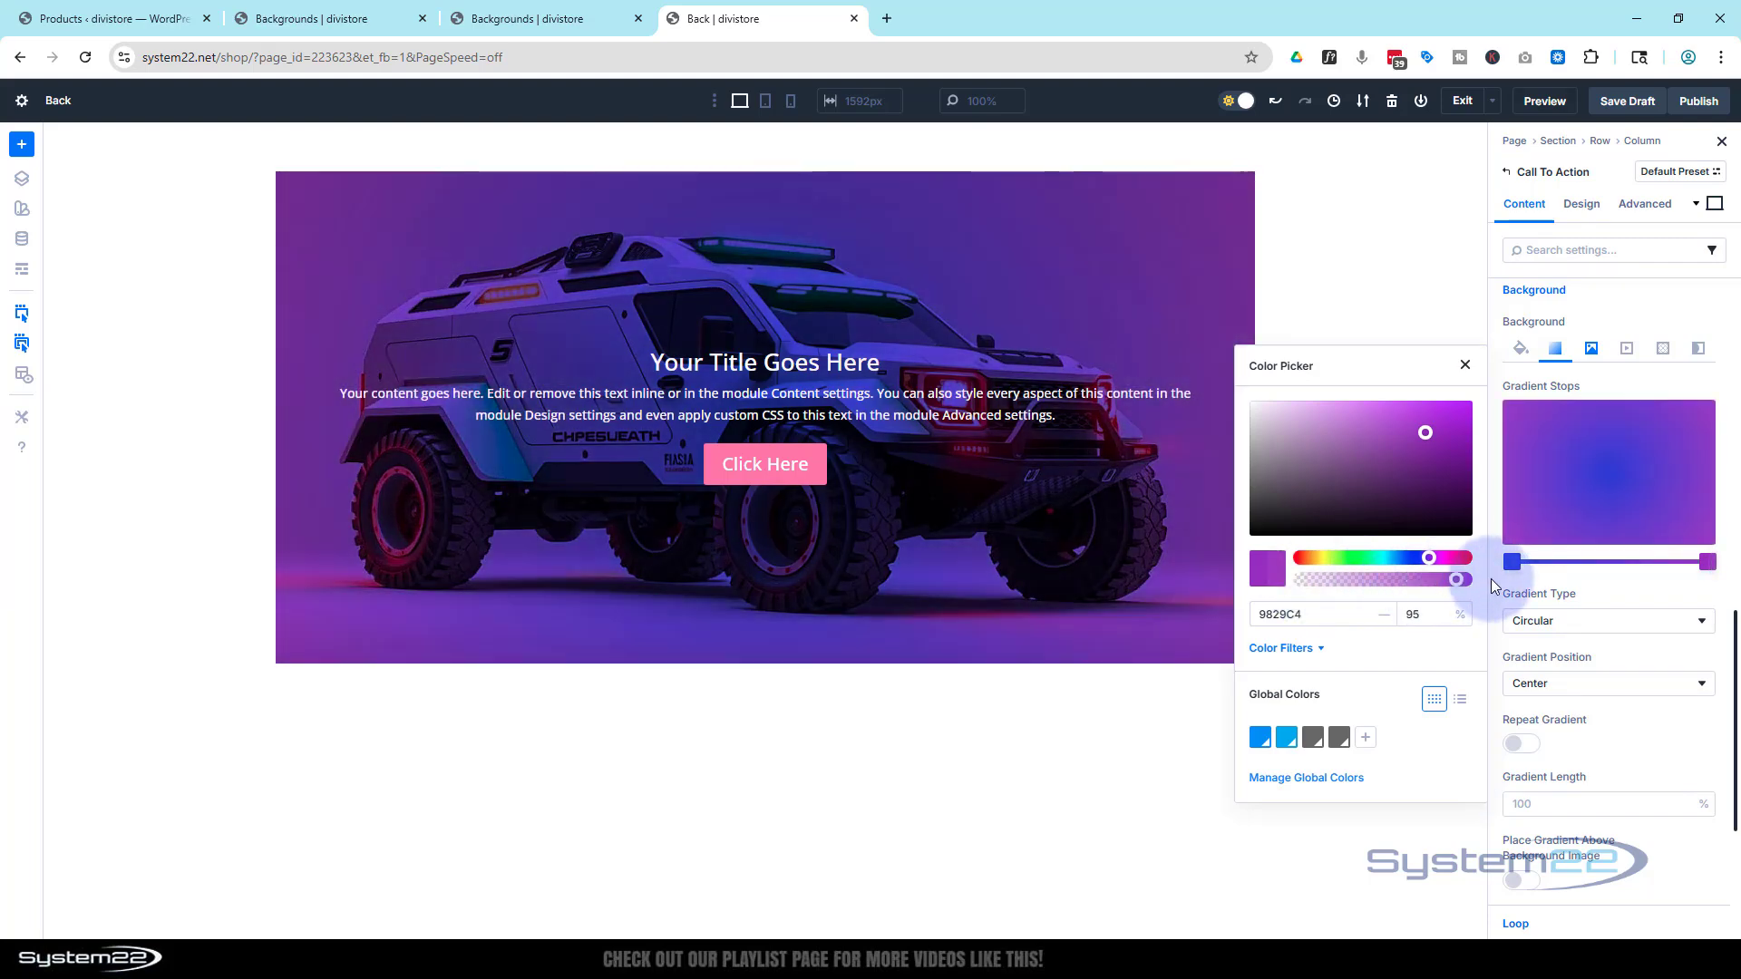
left_click(1464, 366)
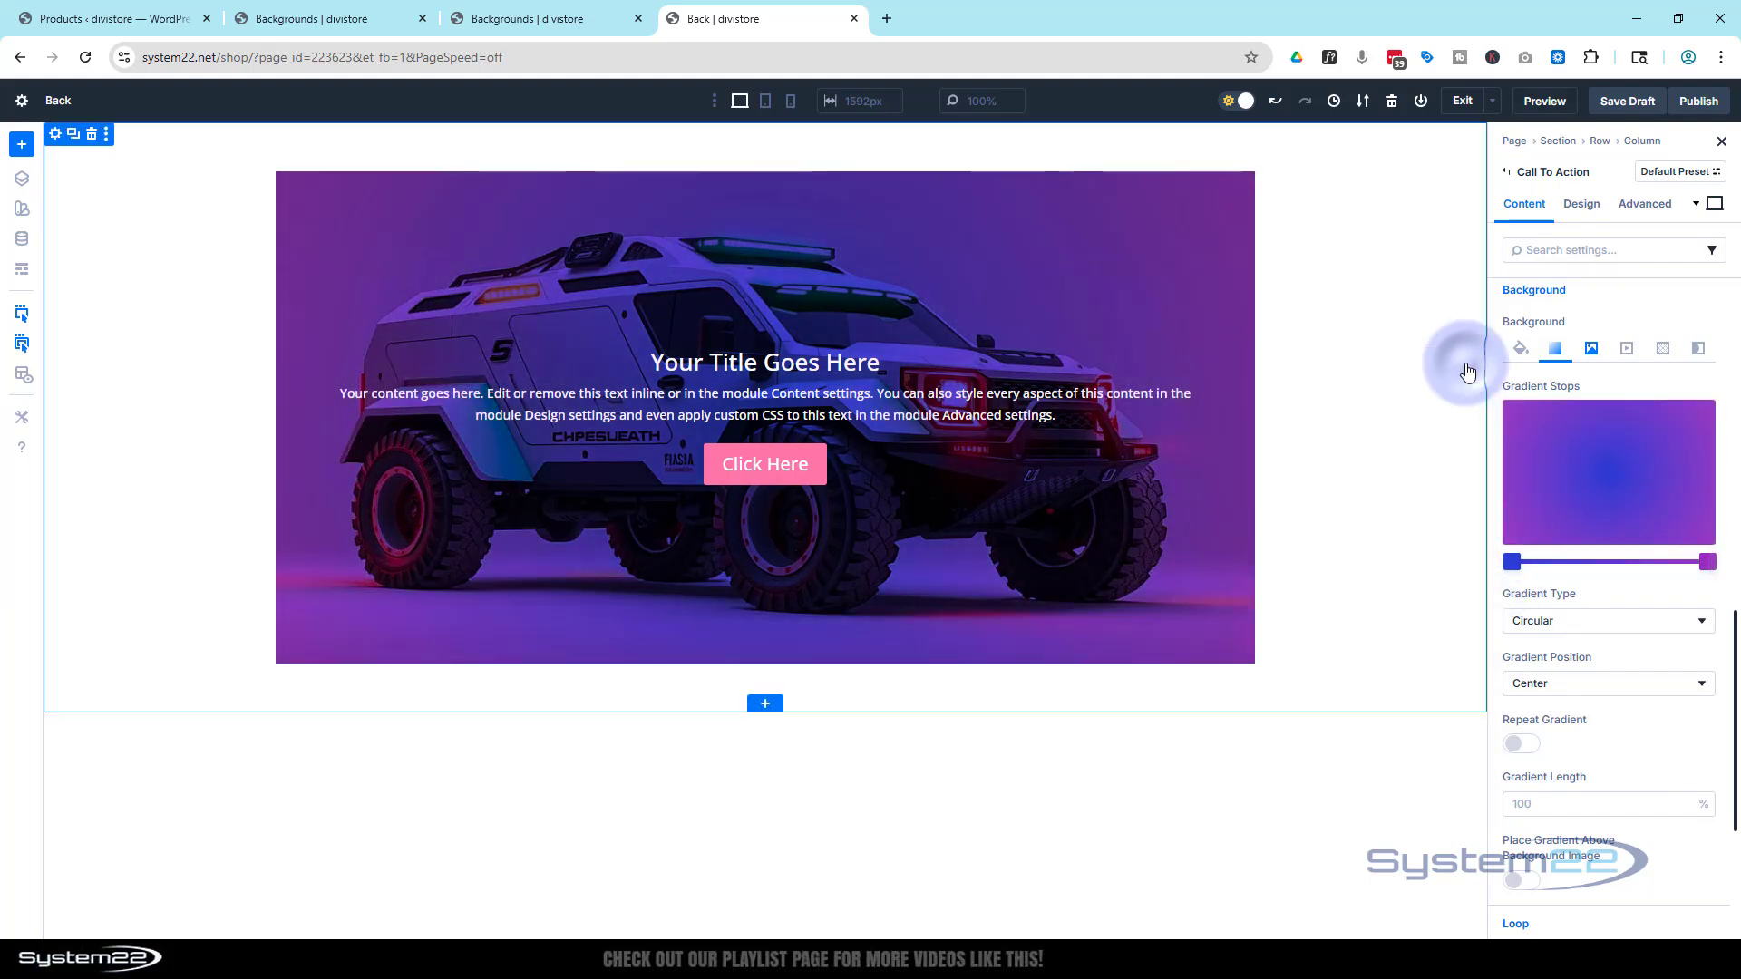
Turn on the parallax effect for the module's background image and reselect the Multiply image blend
left_click(1590, 350)
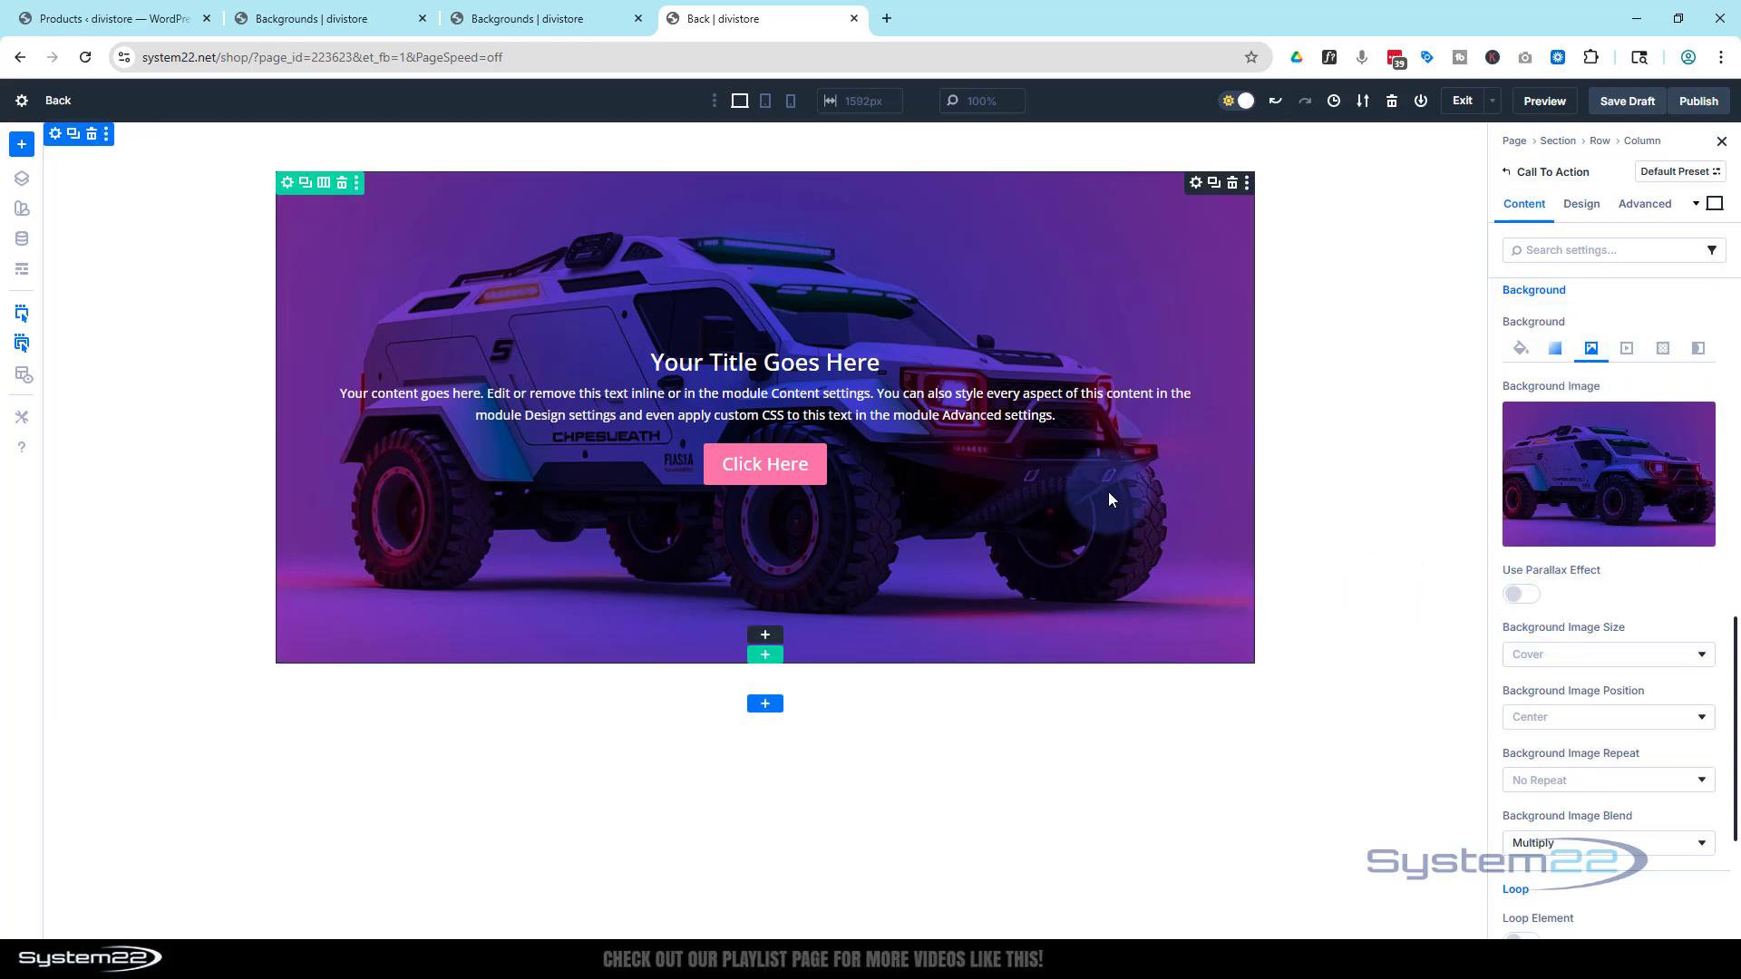
left_click(1525, 597)
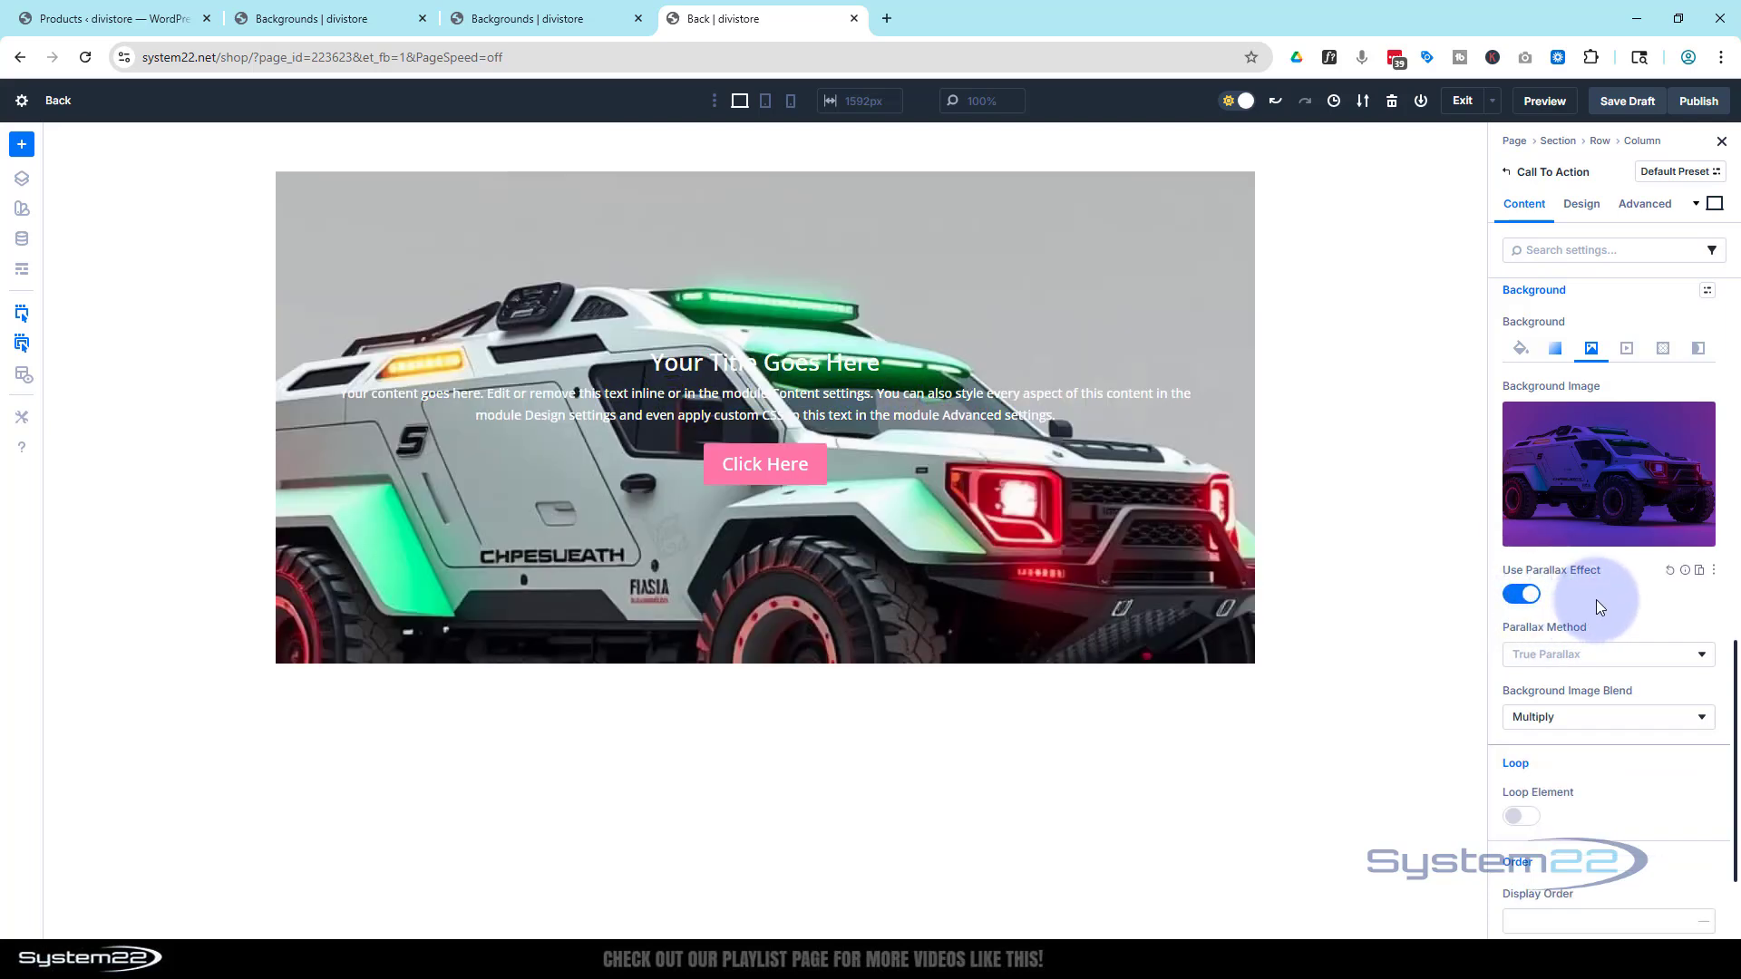
scroll(1596, 600, "down", 1)
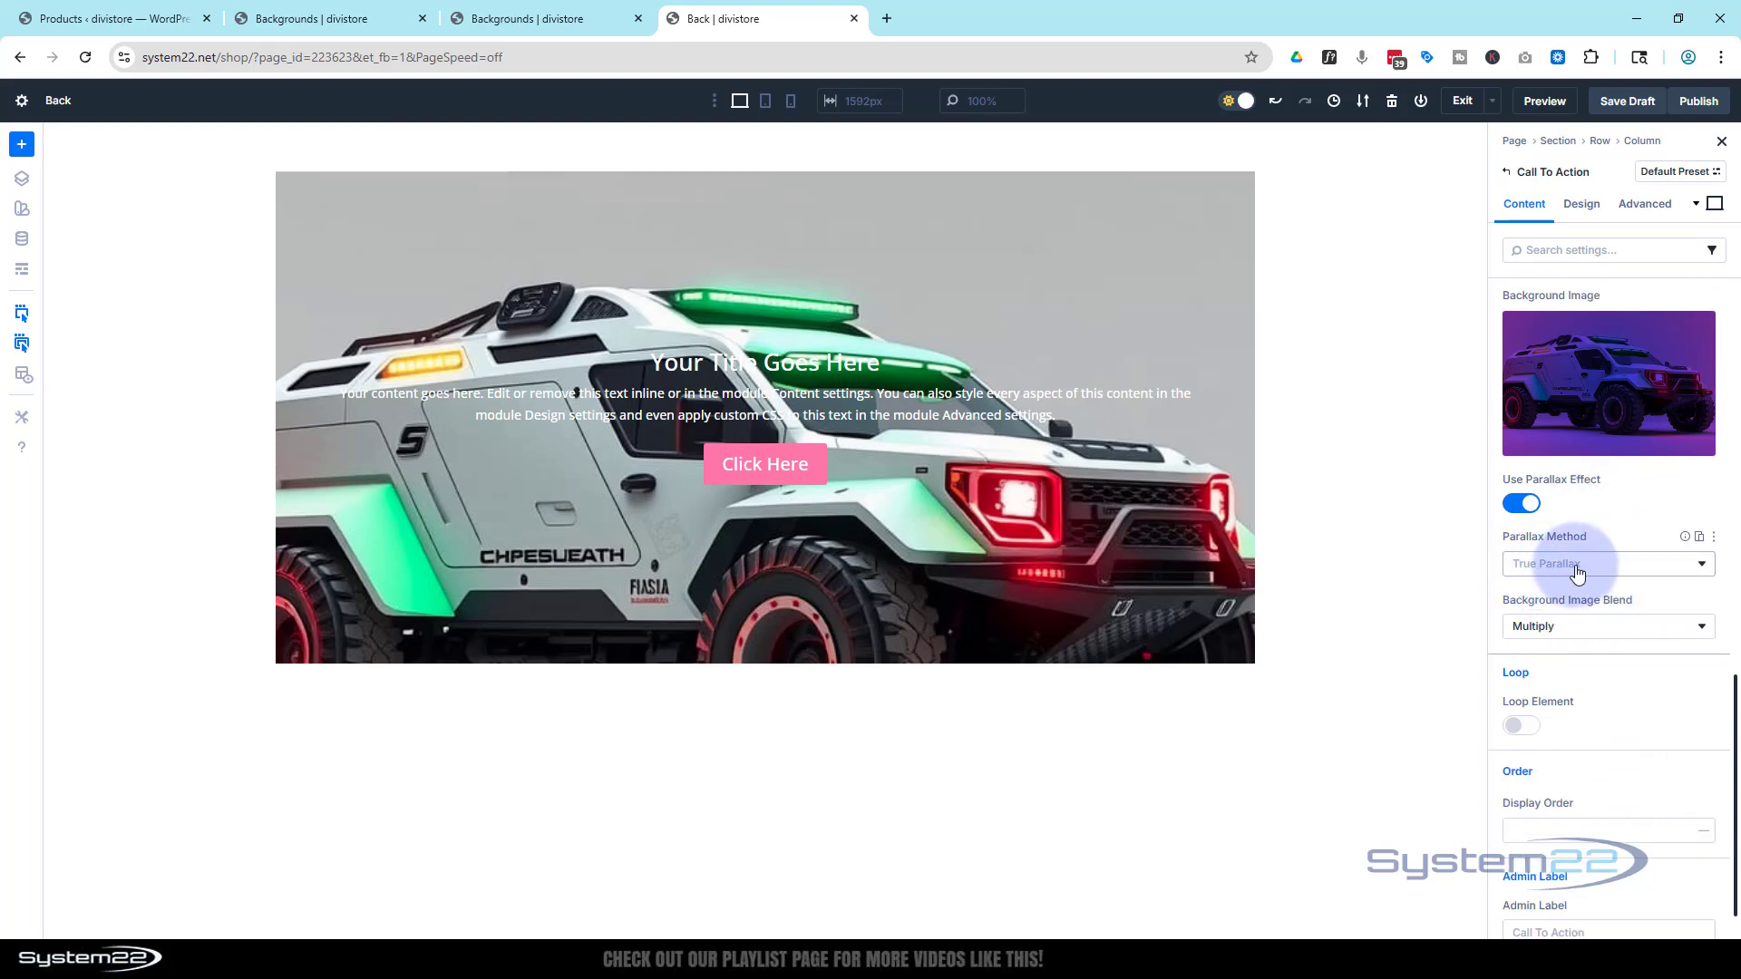
left_click(1622, 627)
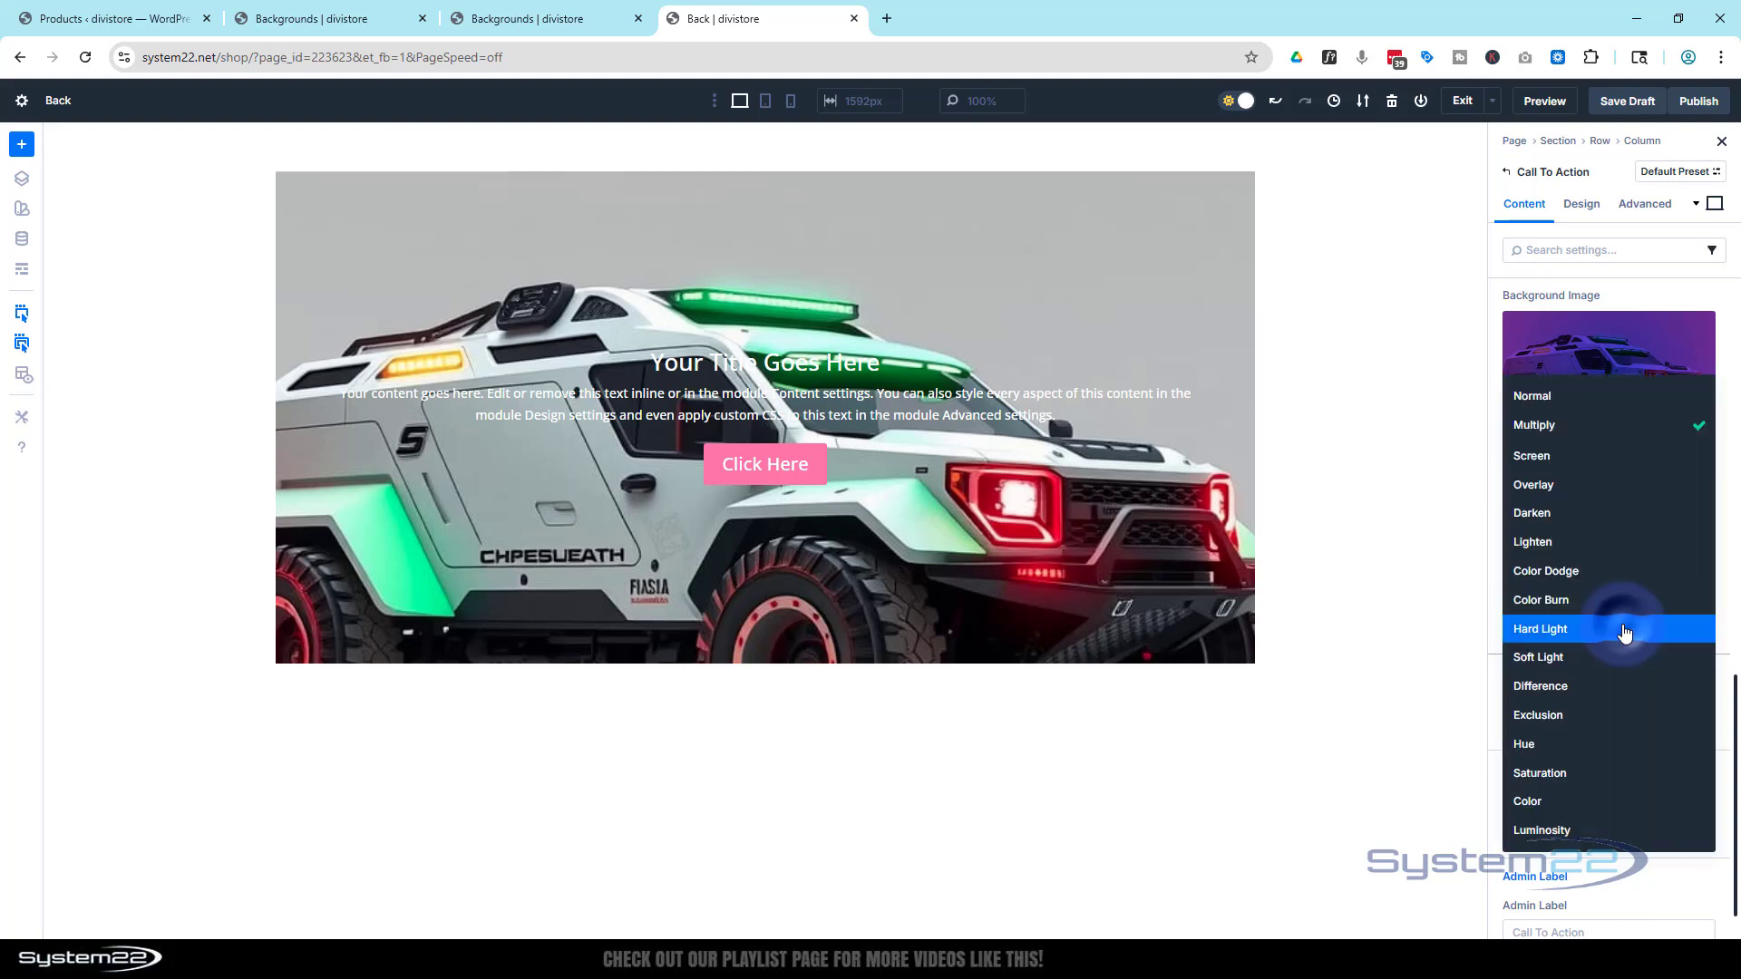
left_click(1596, 425)
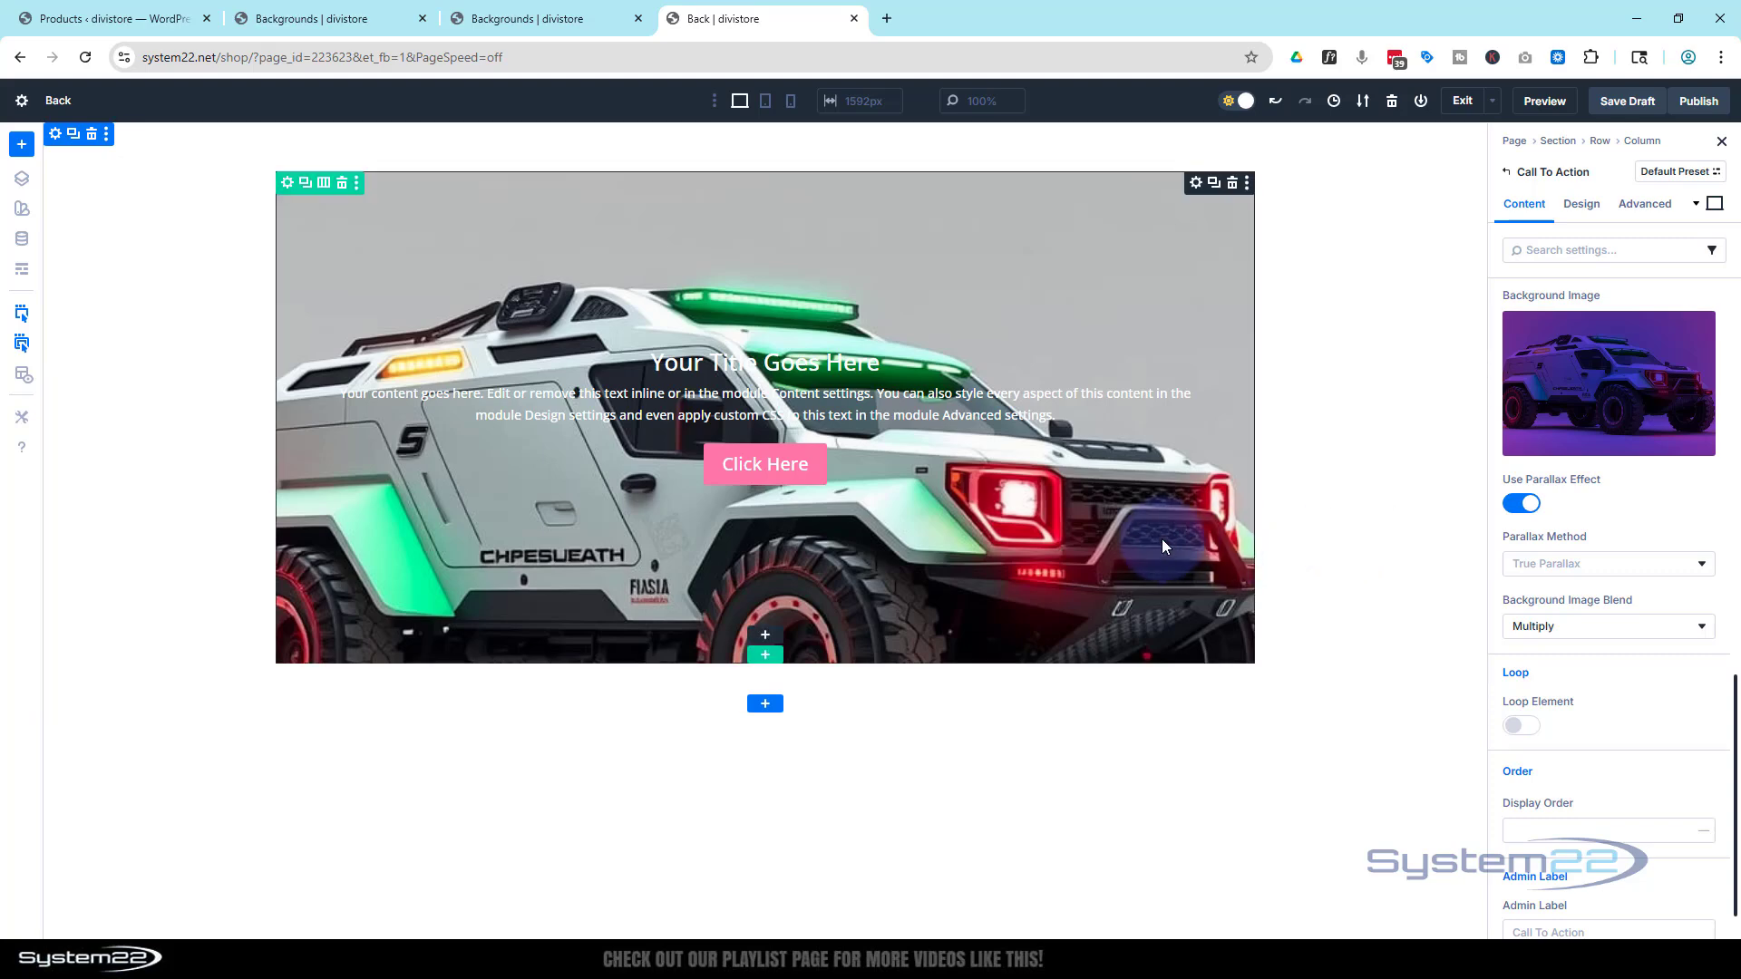
Set the section's minimum height to 200vh and check how the parallax background moves on the page
left_click(56, 138)
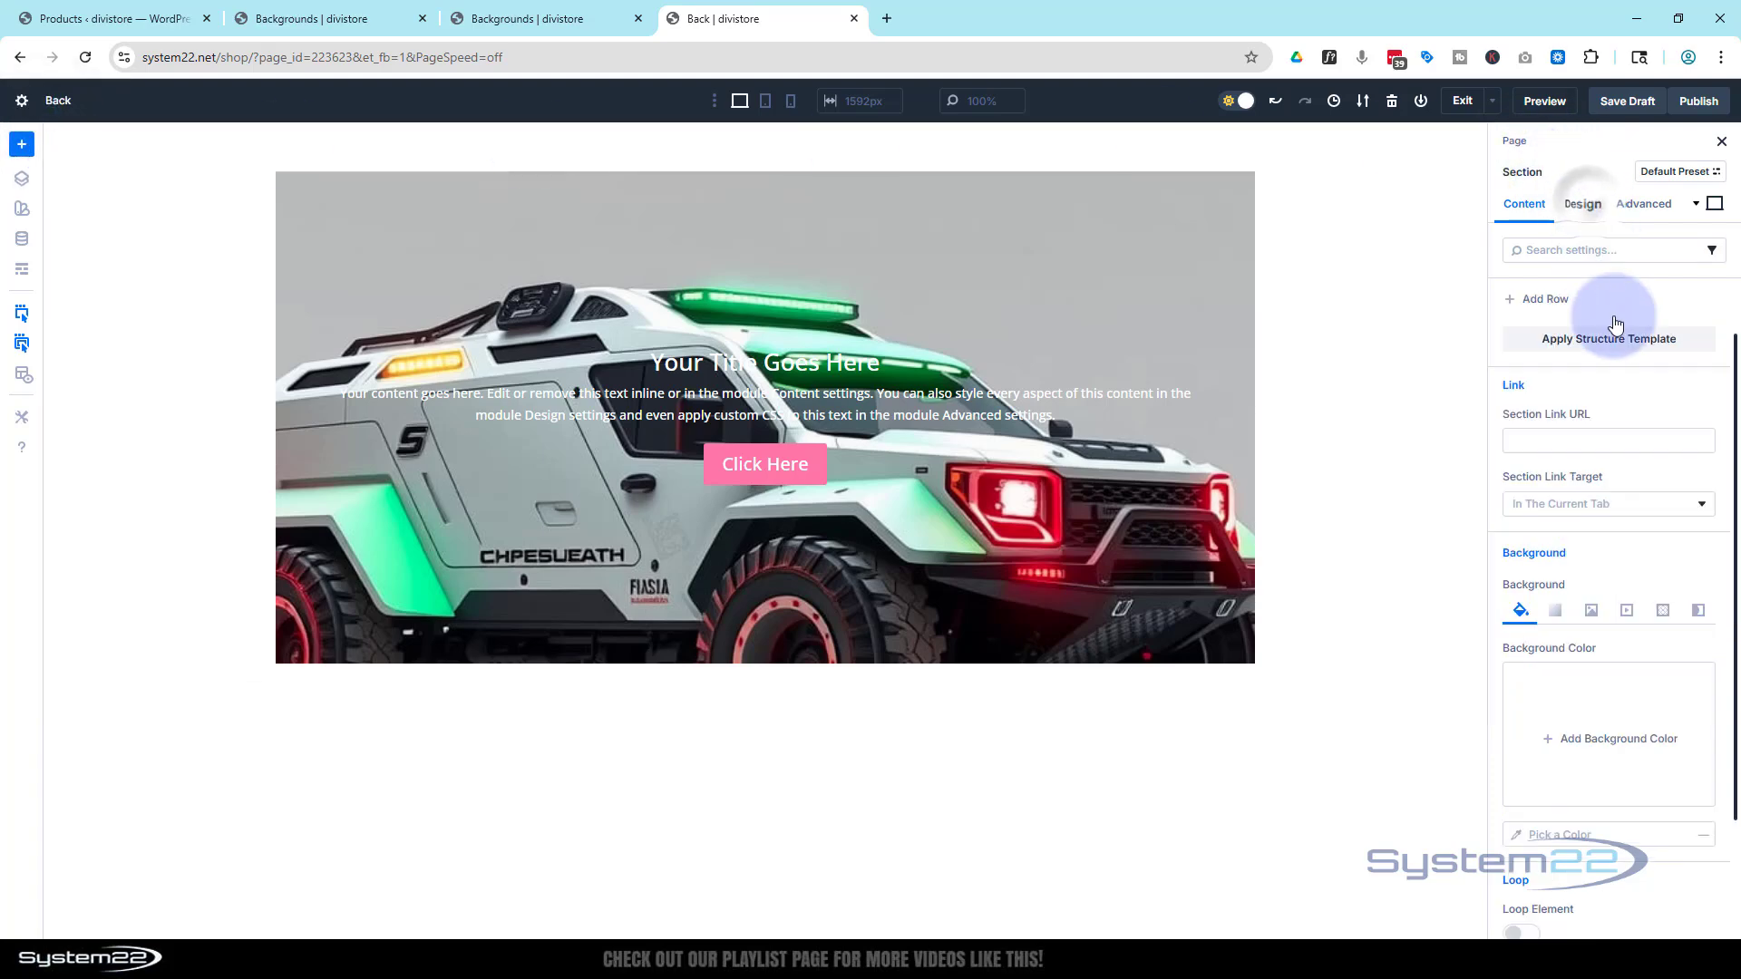
left_click(1582, 205)
scroll(1609, 415, "down", 10)
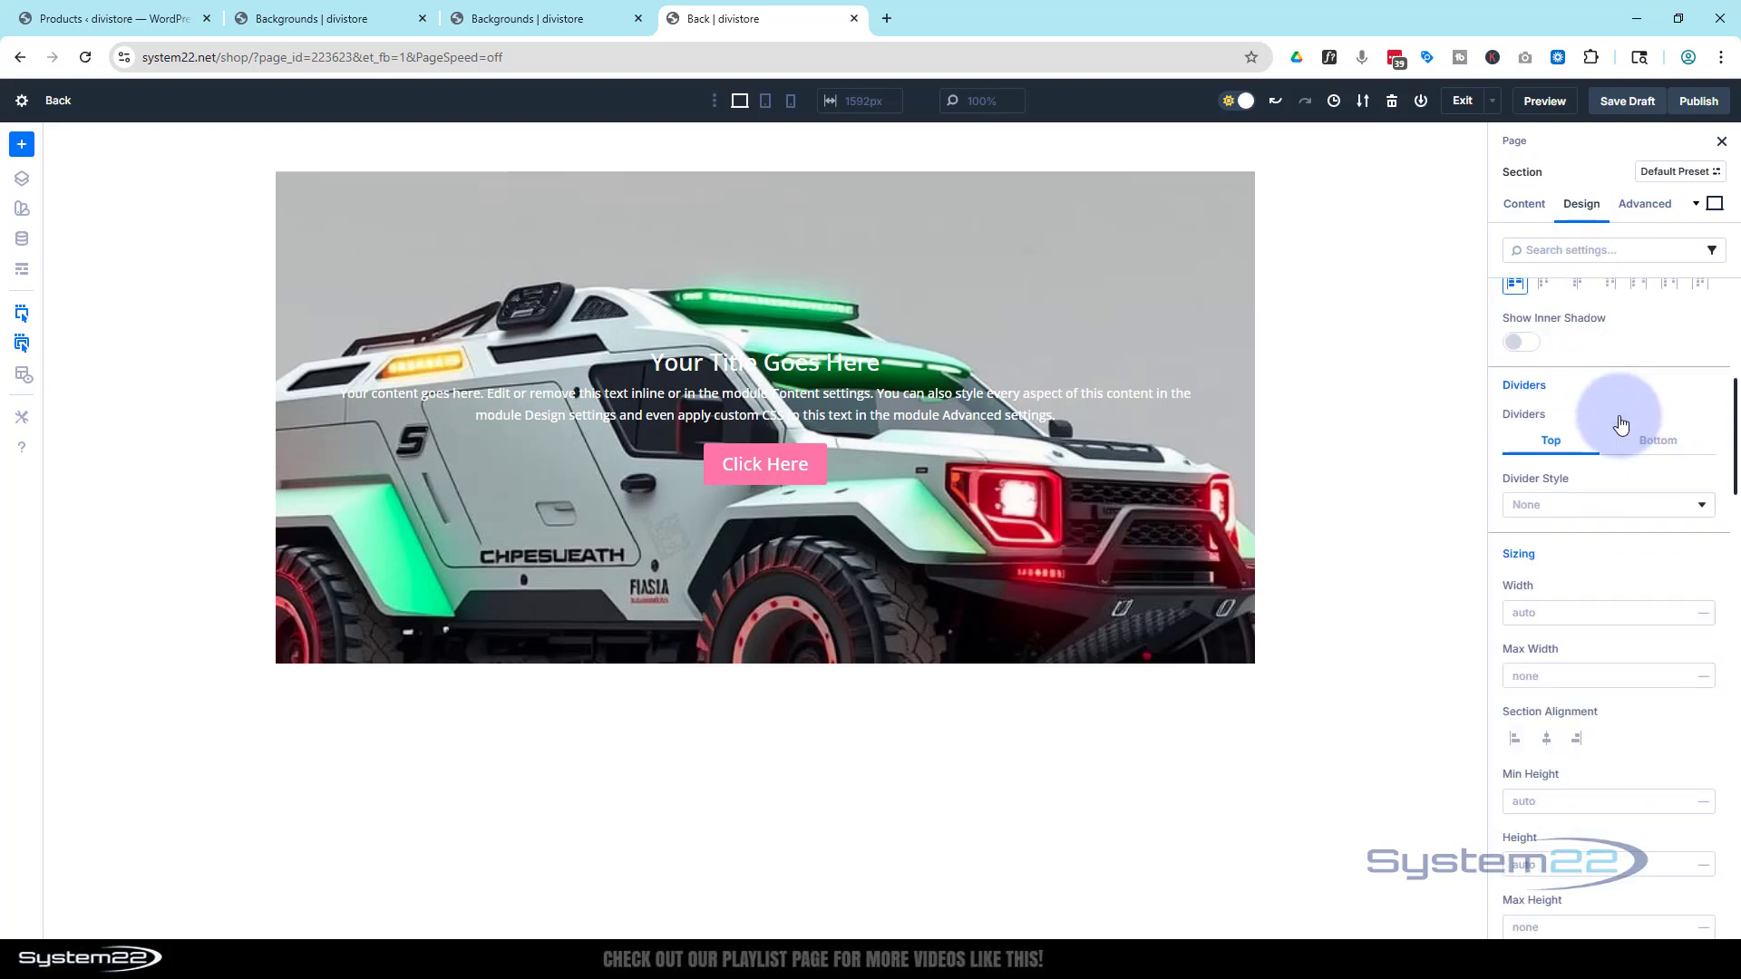
scroll(1619, 422, "up", 2)
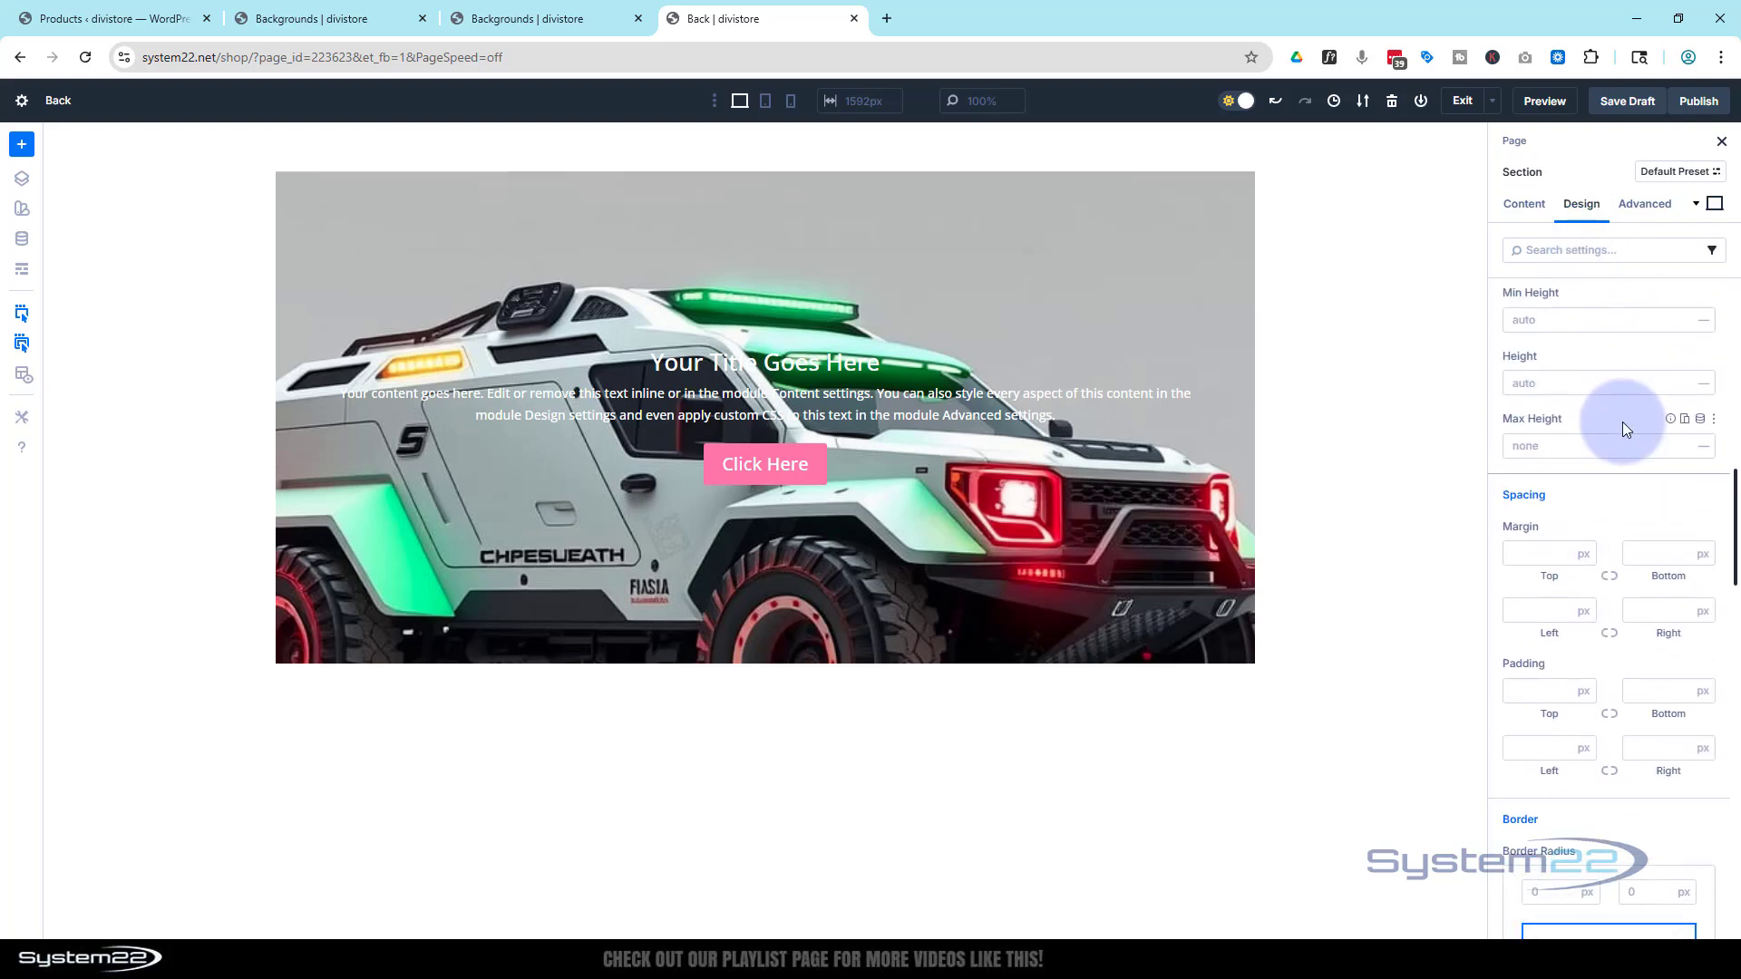
left_click(1558, 320)
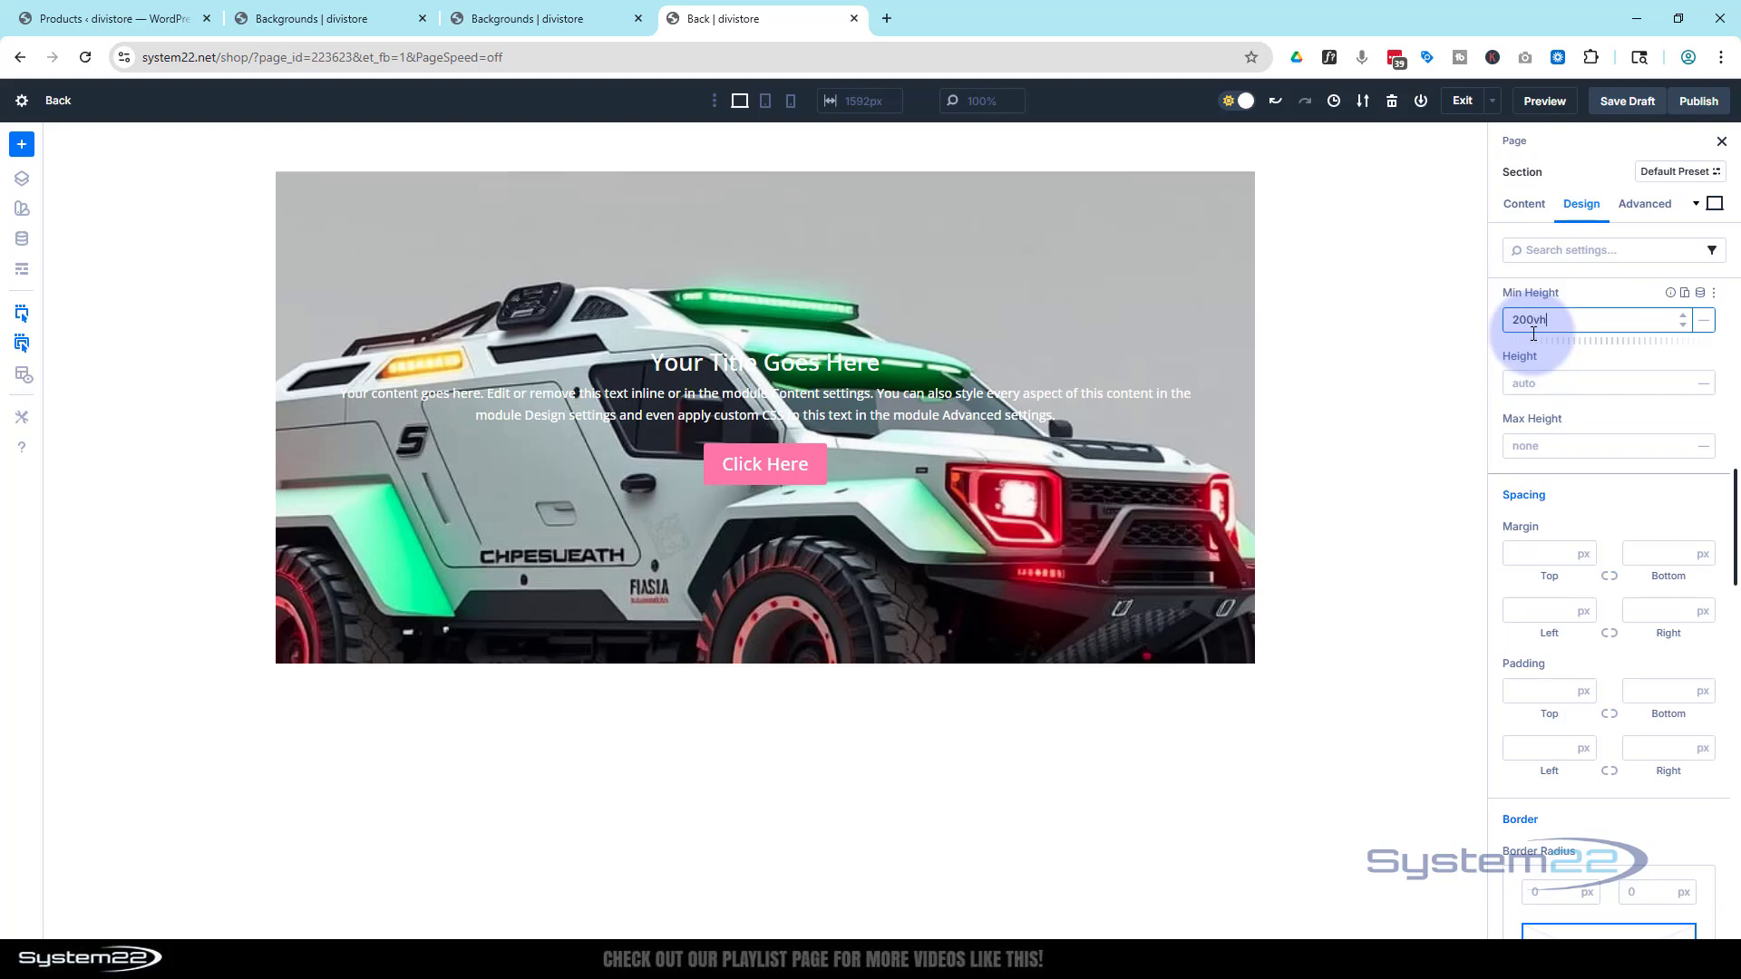
type("200vh")
left_click(1418, 358)
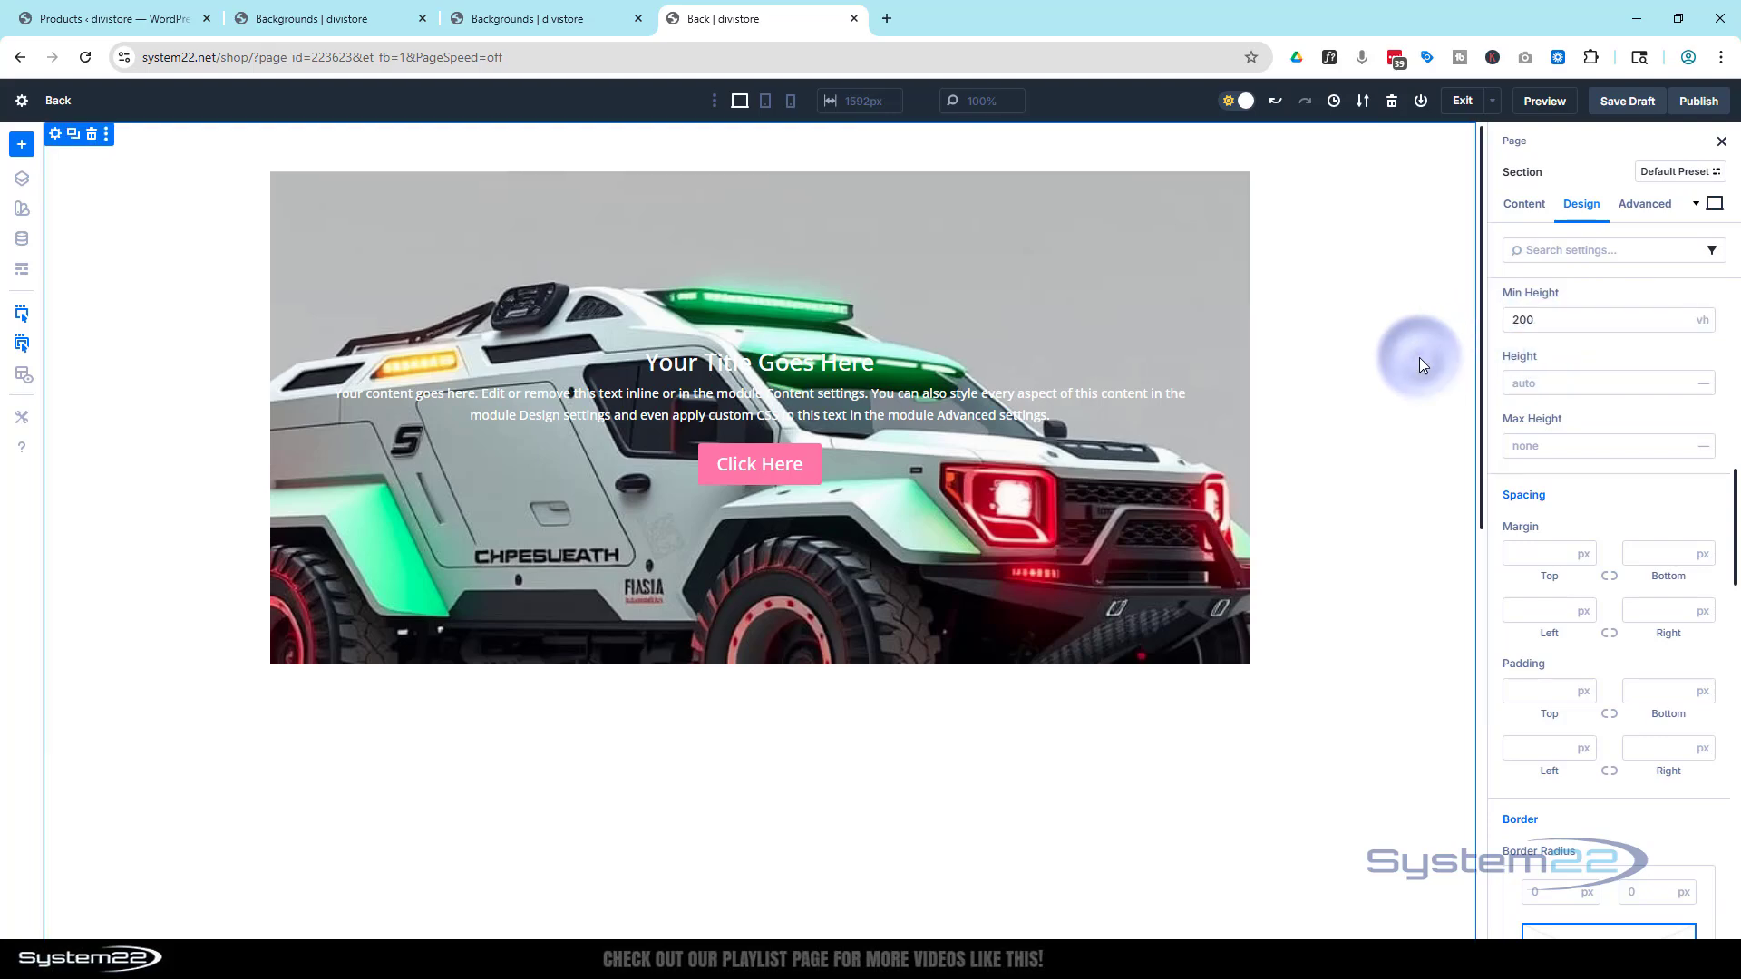
scroll(1394, 408, "down", 3)
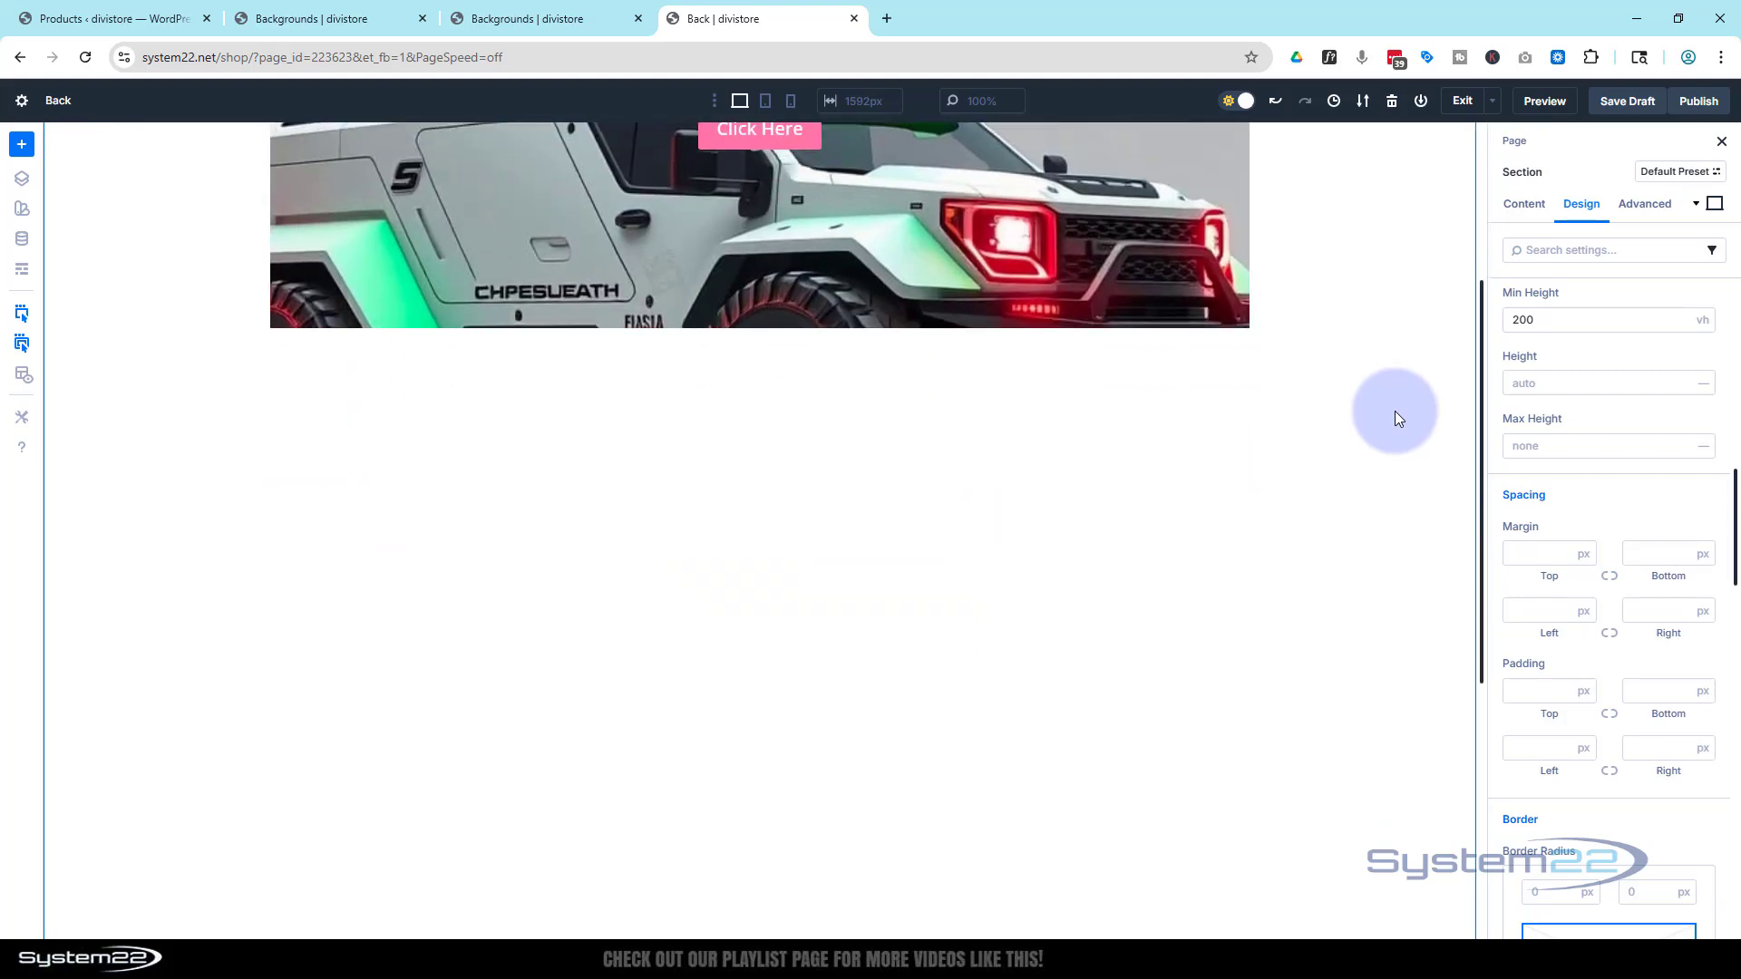
scroll(1395, 417, "down", 2)
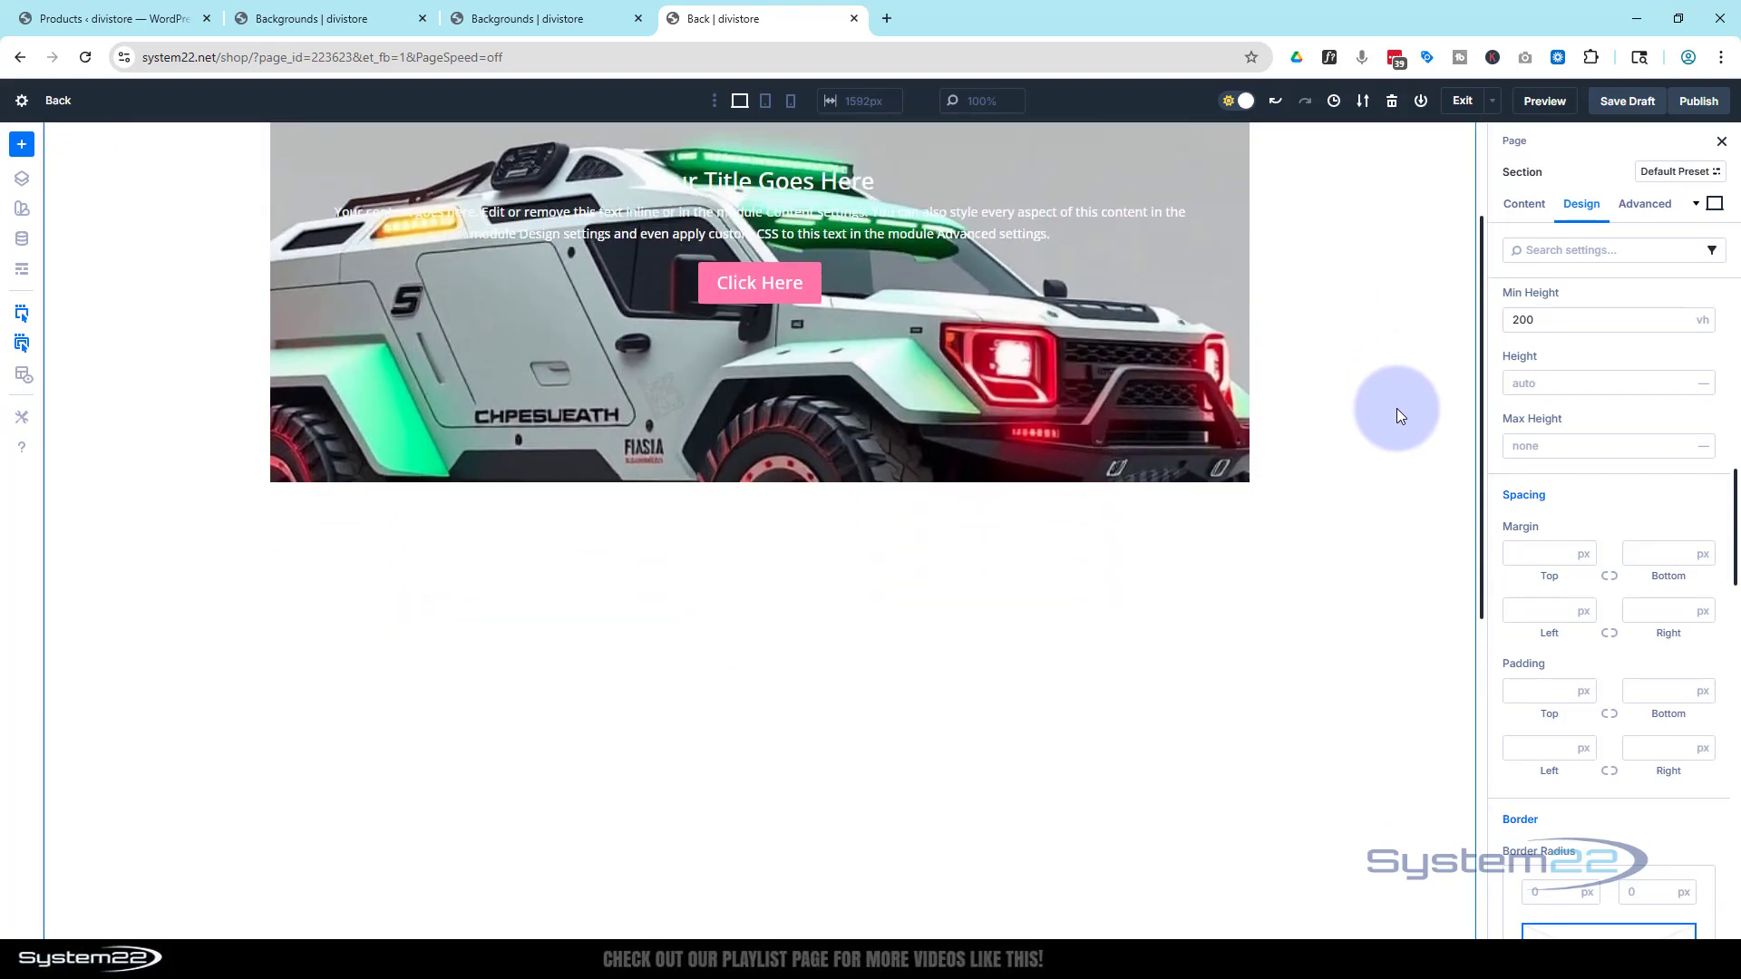
scroll(1396, 408, "down", 2)
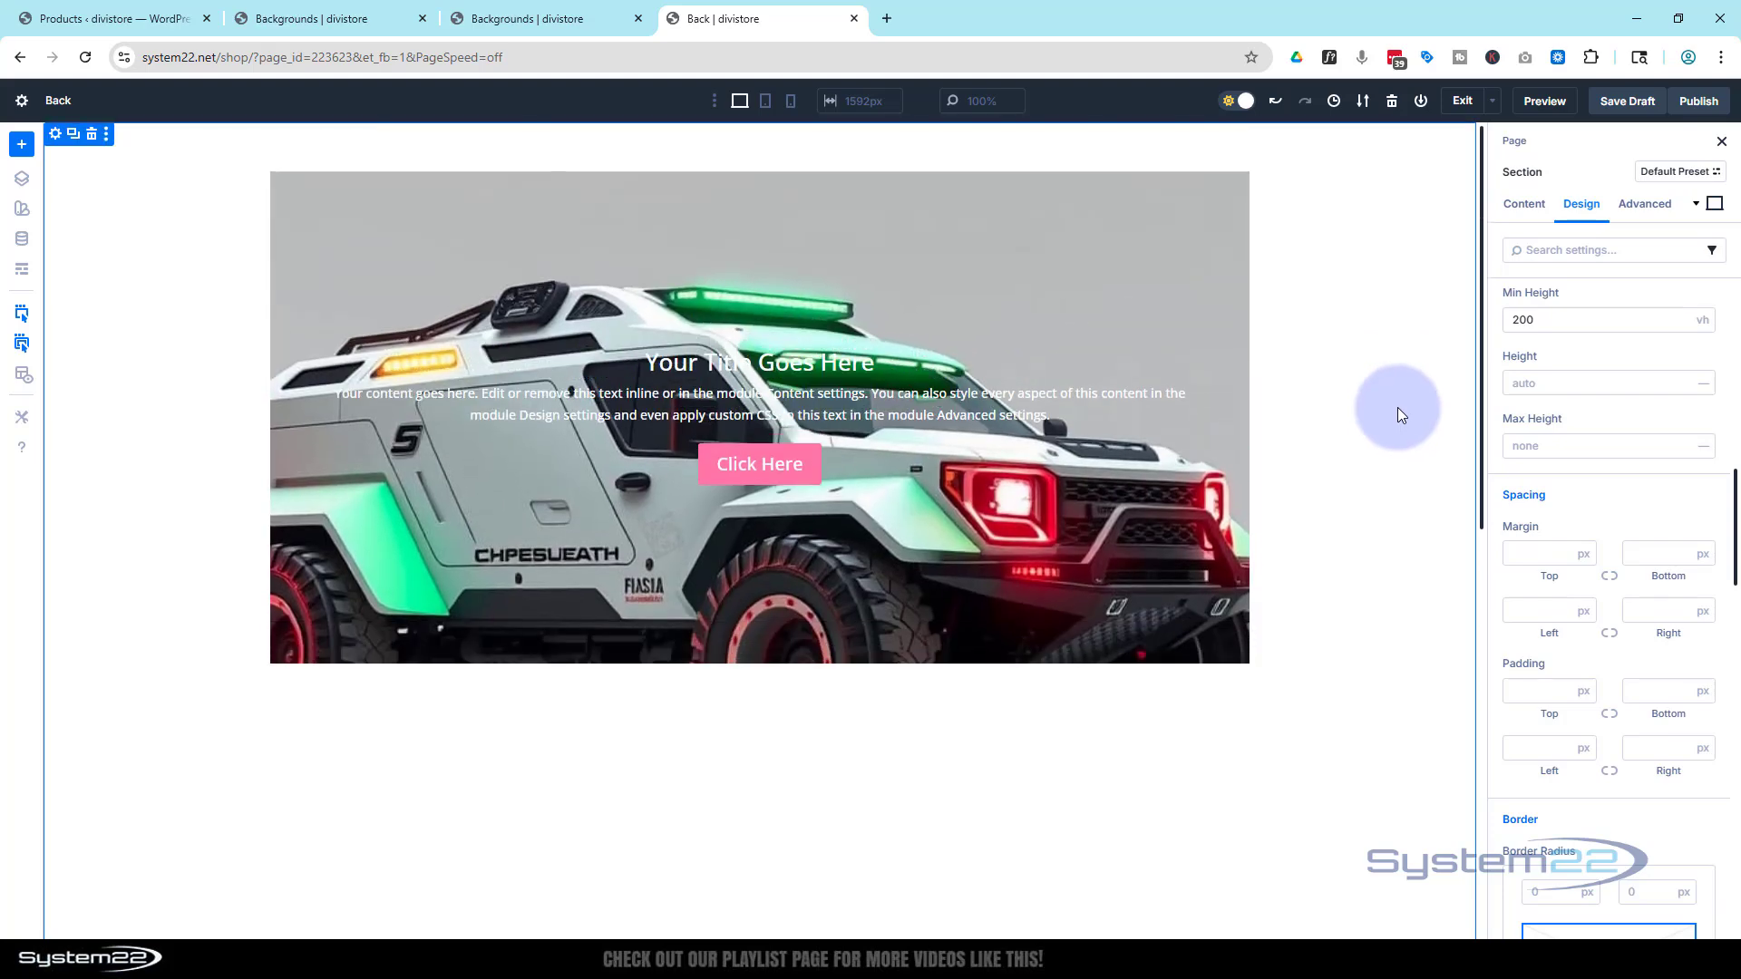
scroll(1396, 406, "down", 3)
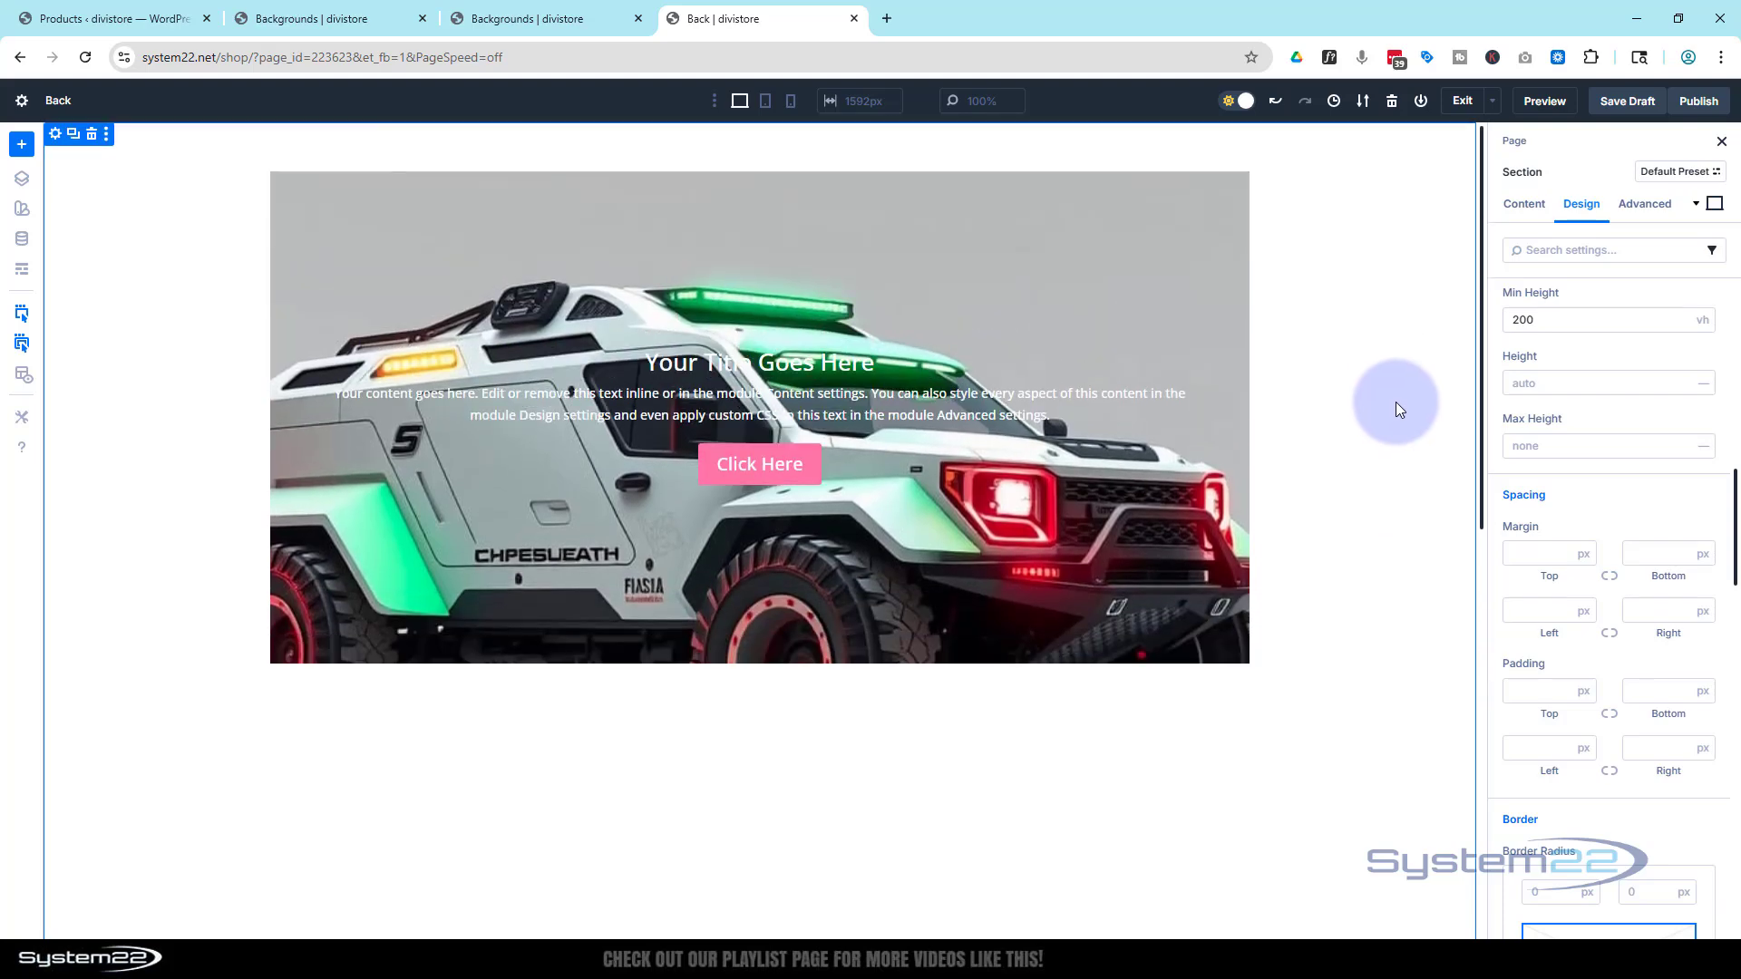
mouse_move(381, 244)
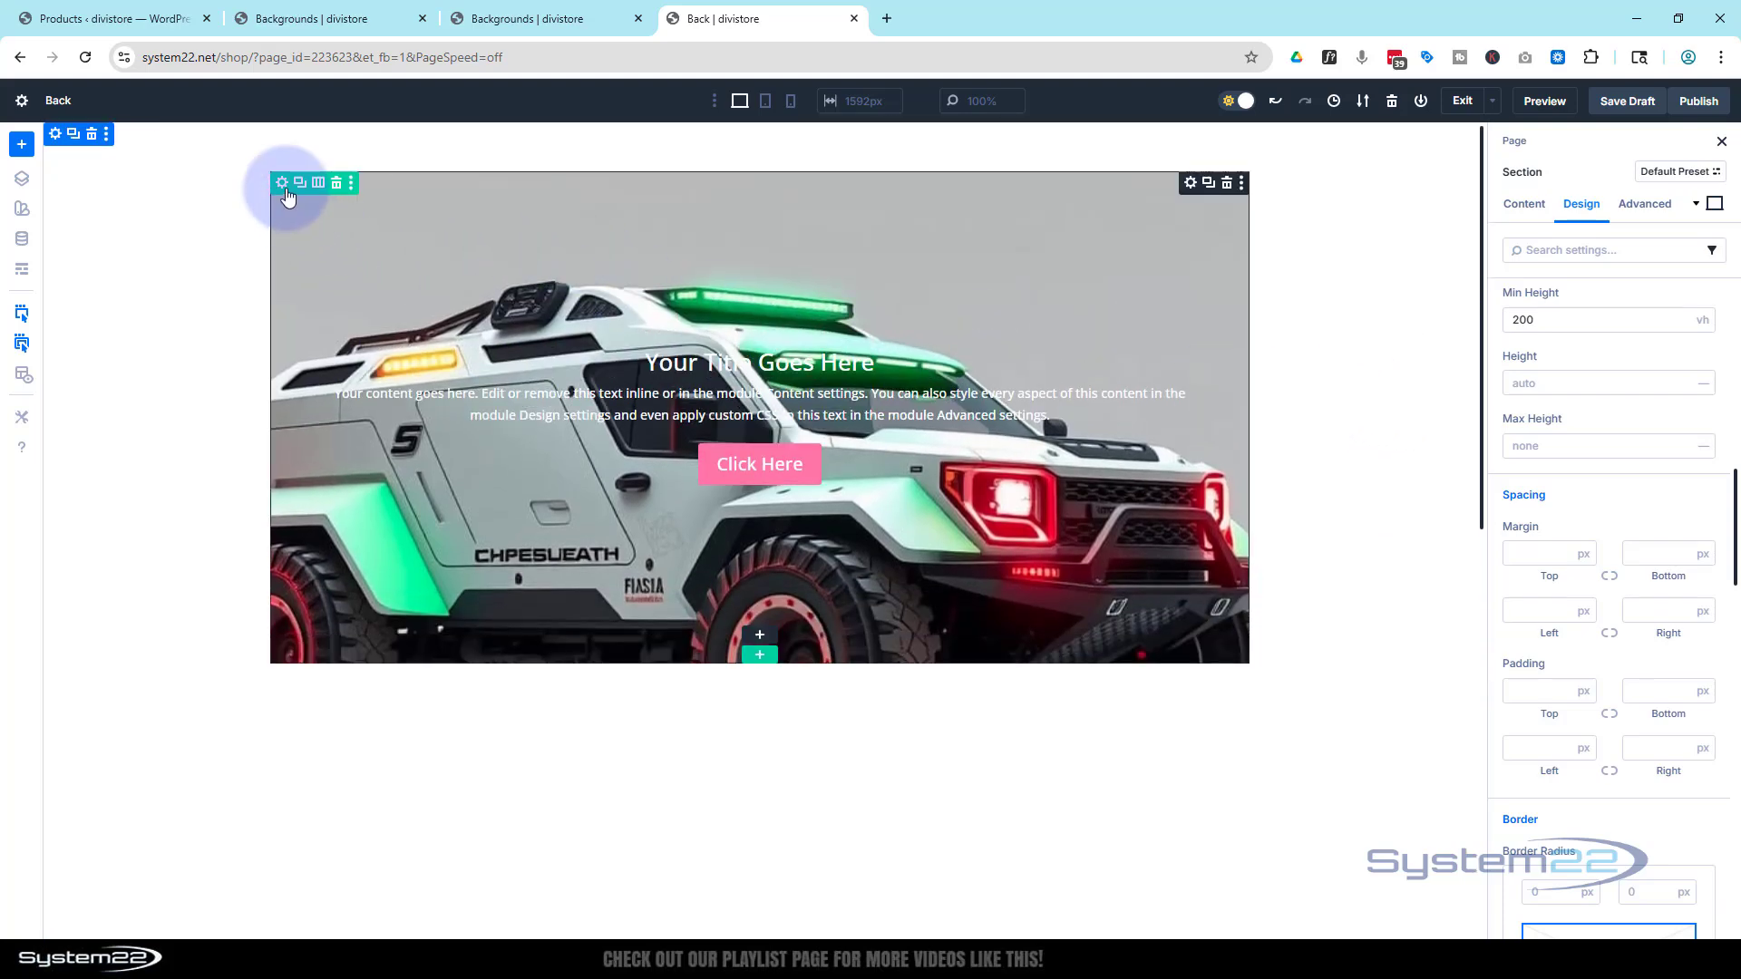
Open the Call To Action module's background image settings and set the parallax method to CSS
mouse_move(303, 222)
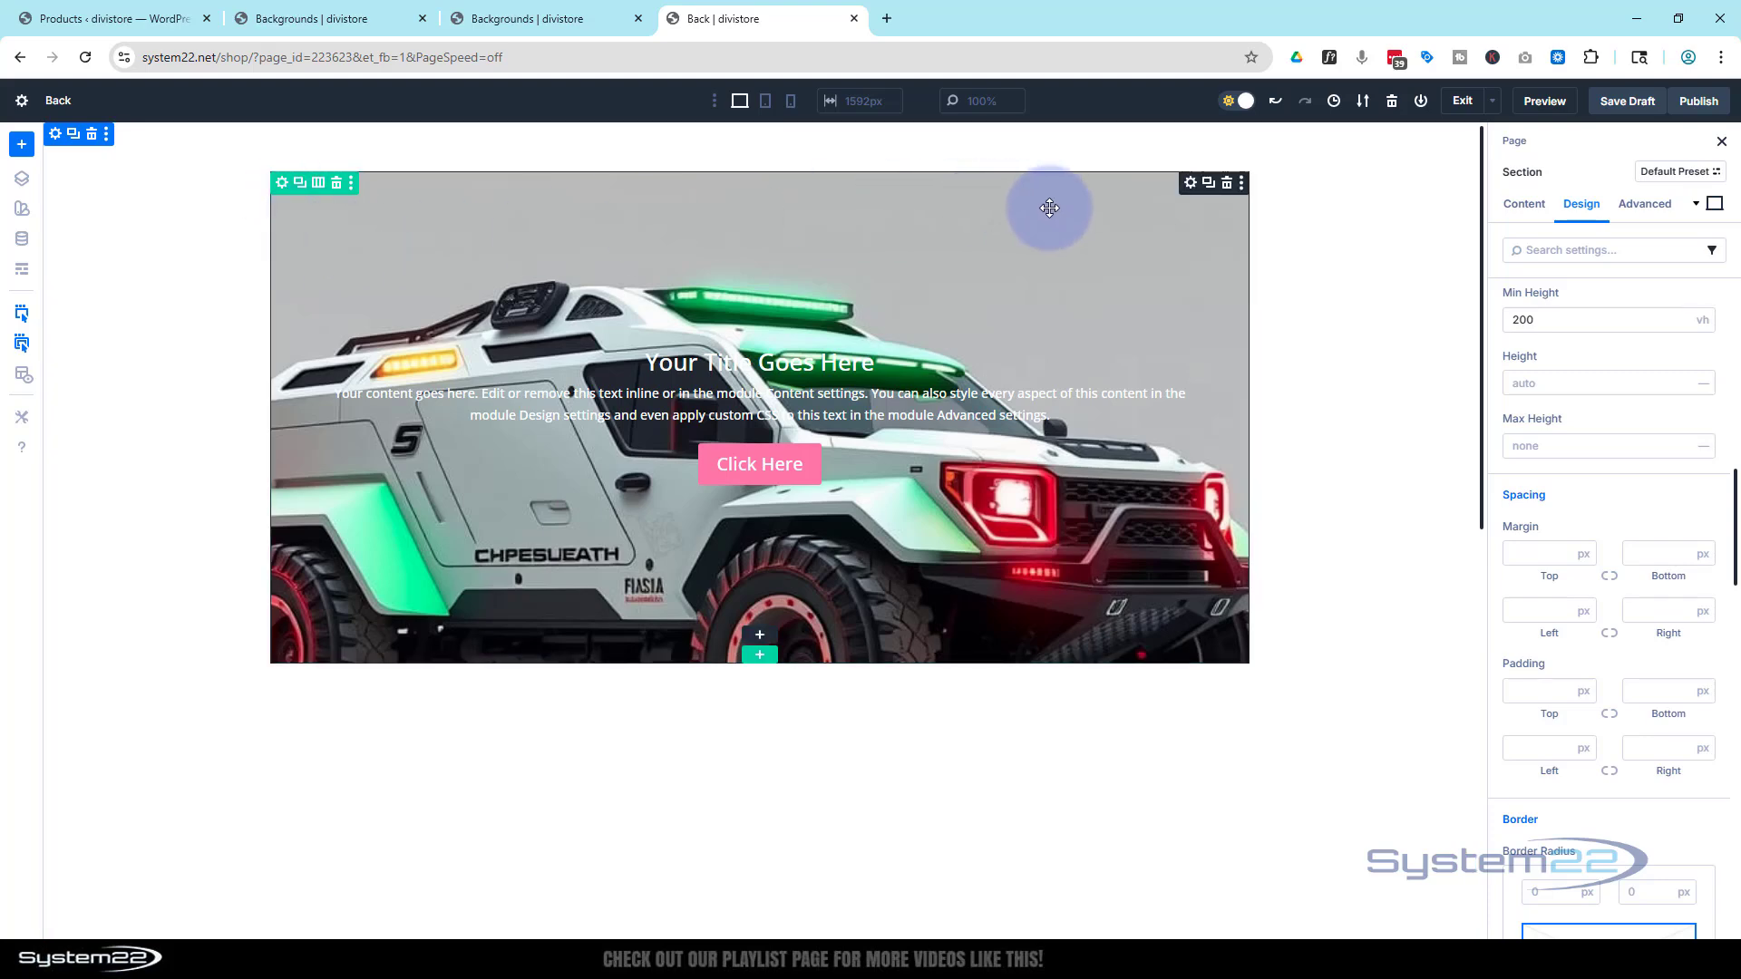
left_click(1188, 186)
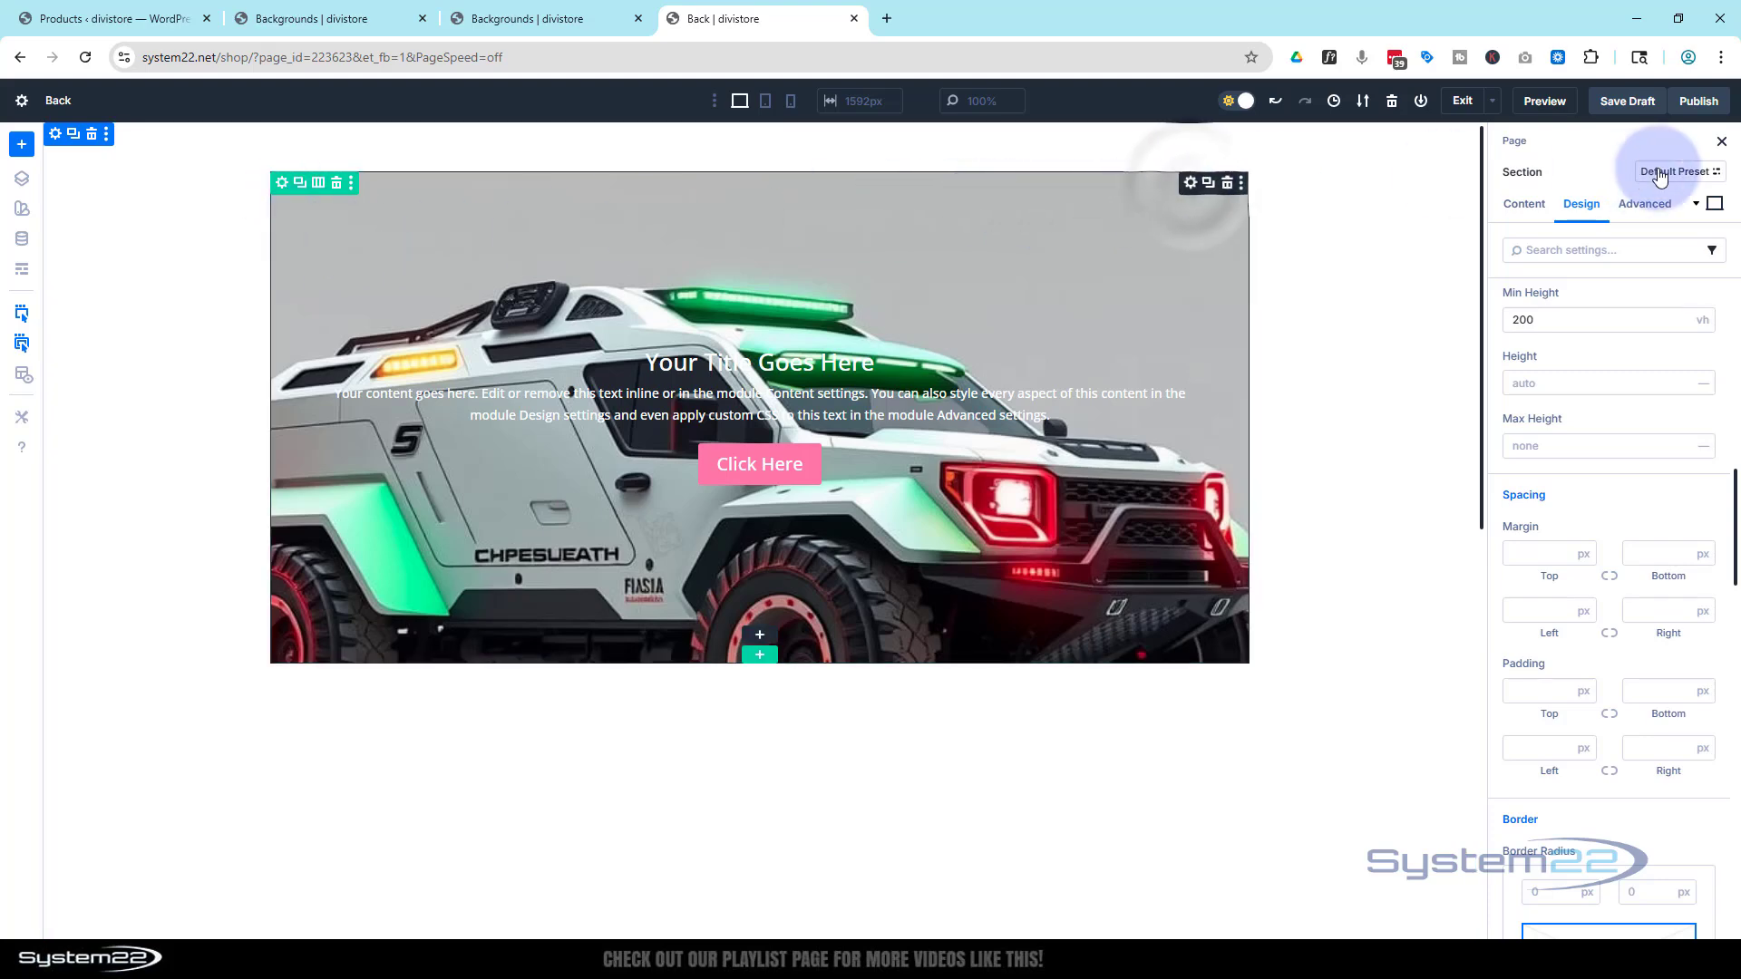
left_click(1528, 210)
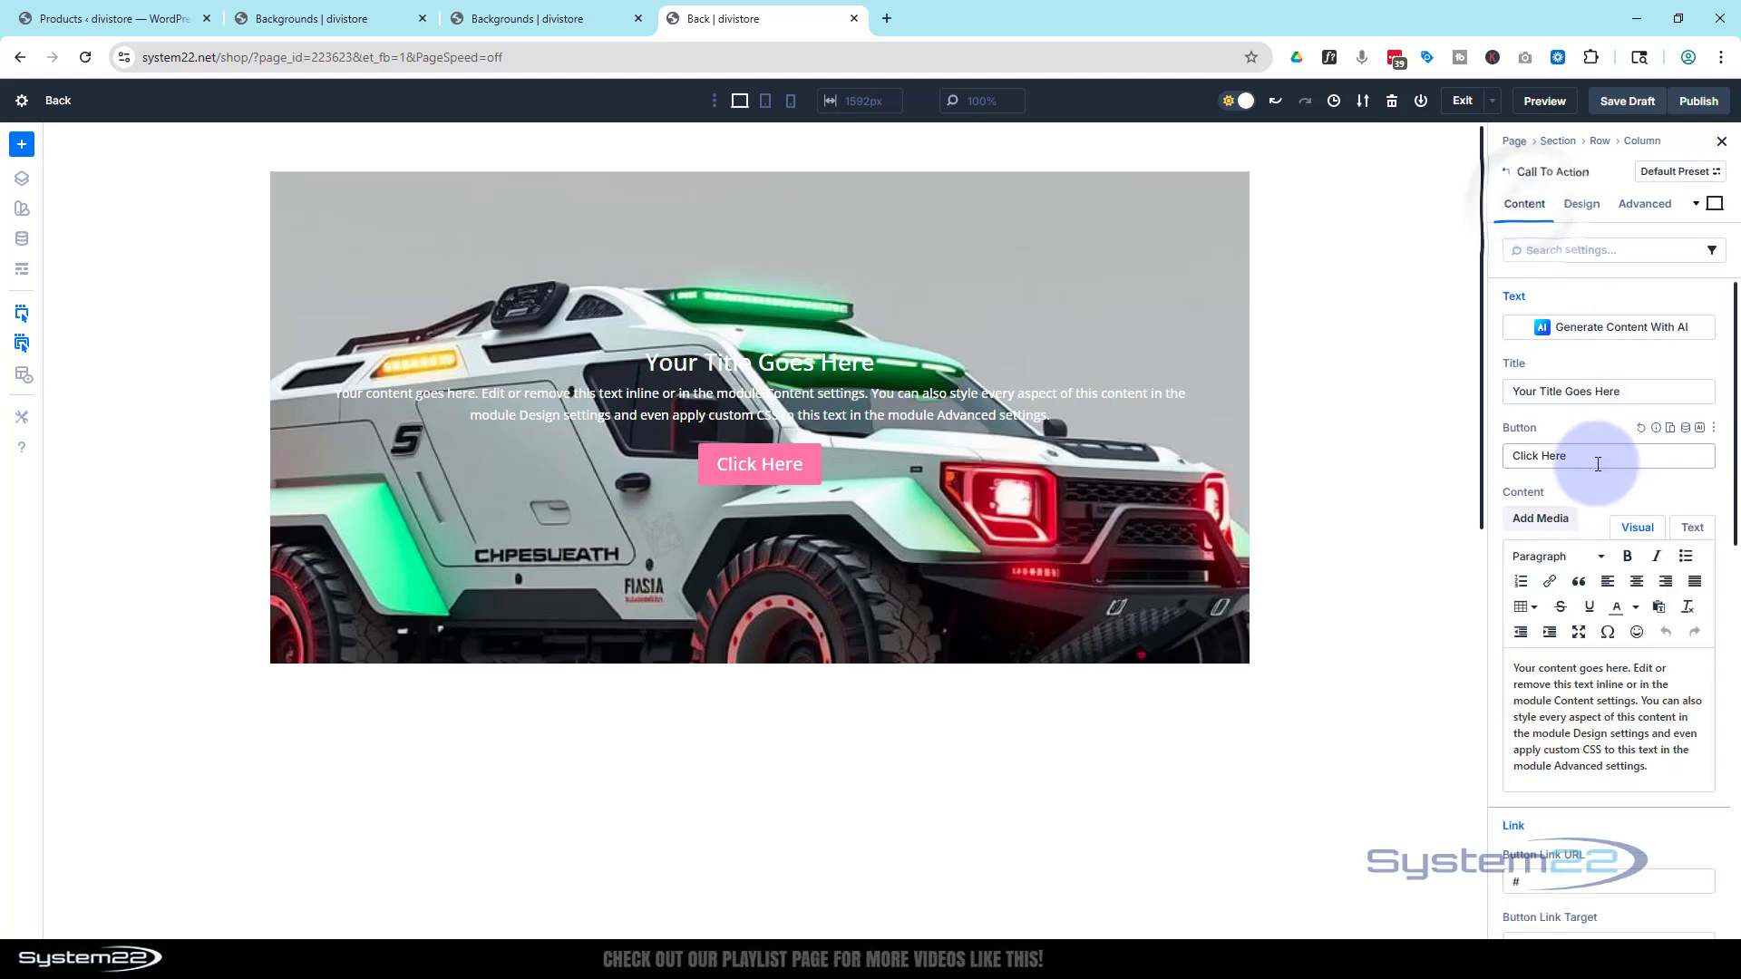
scroll(1595, 459, "down", 5)
scroll(1596, 459, "down", 4)
left_click(1590, 396)
scroll(1614, 515, "down", 2)
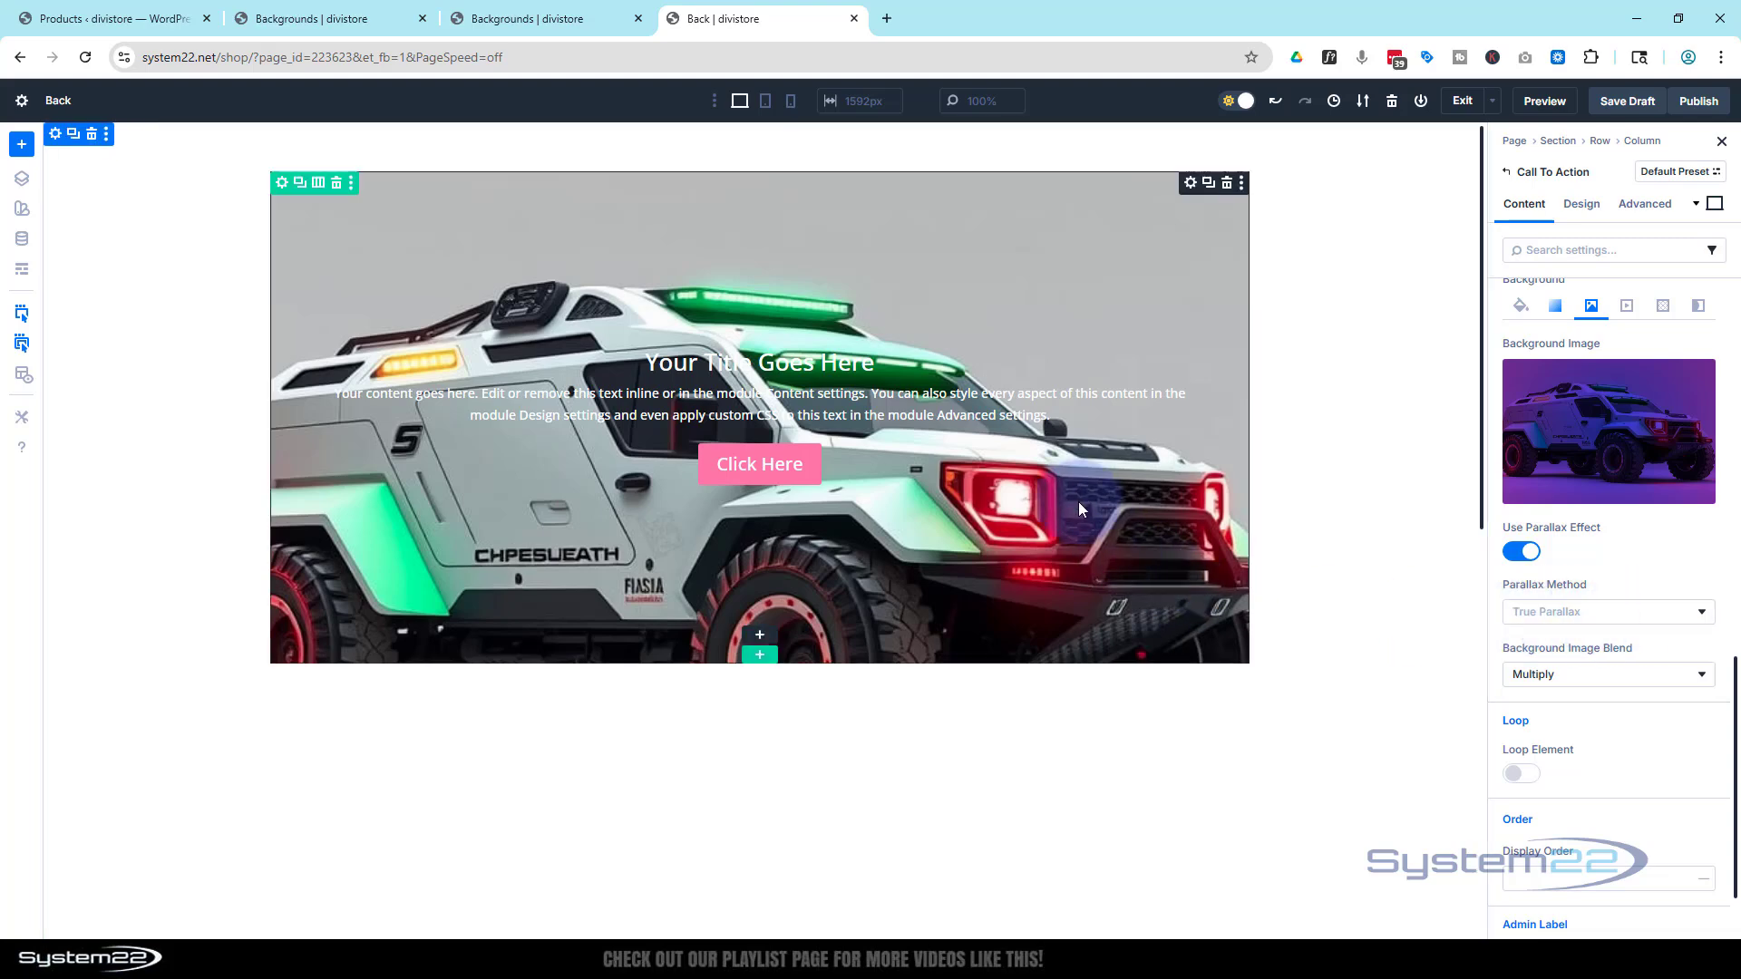
left_click(1704, 617)
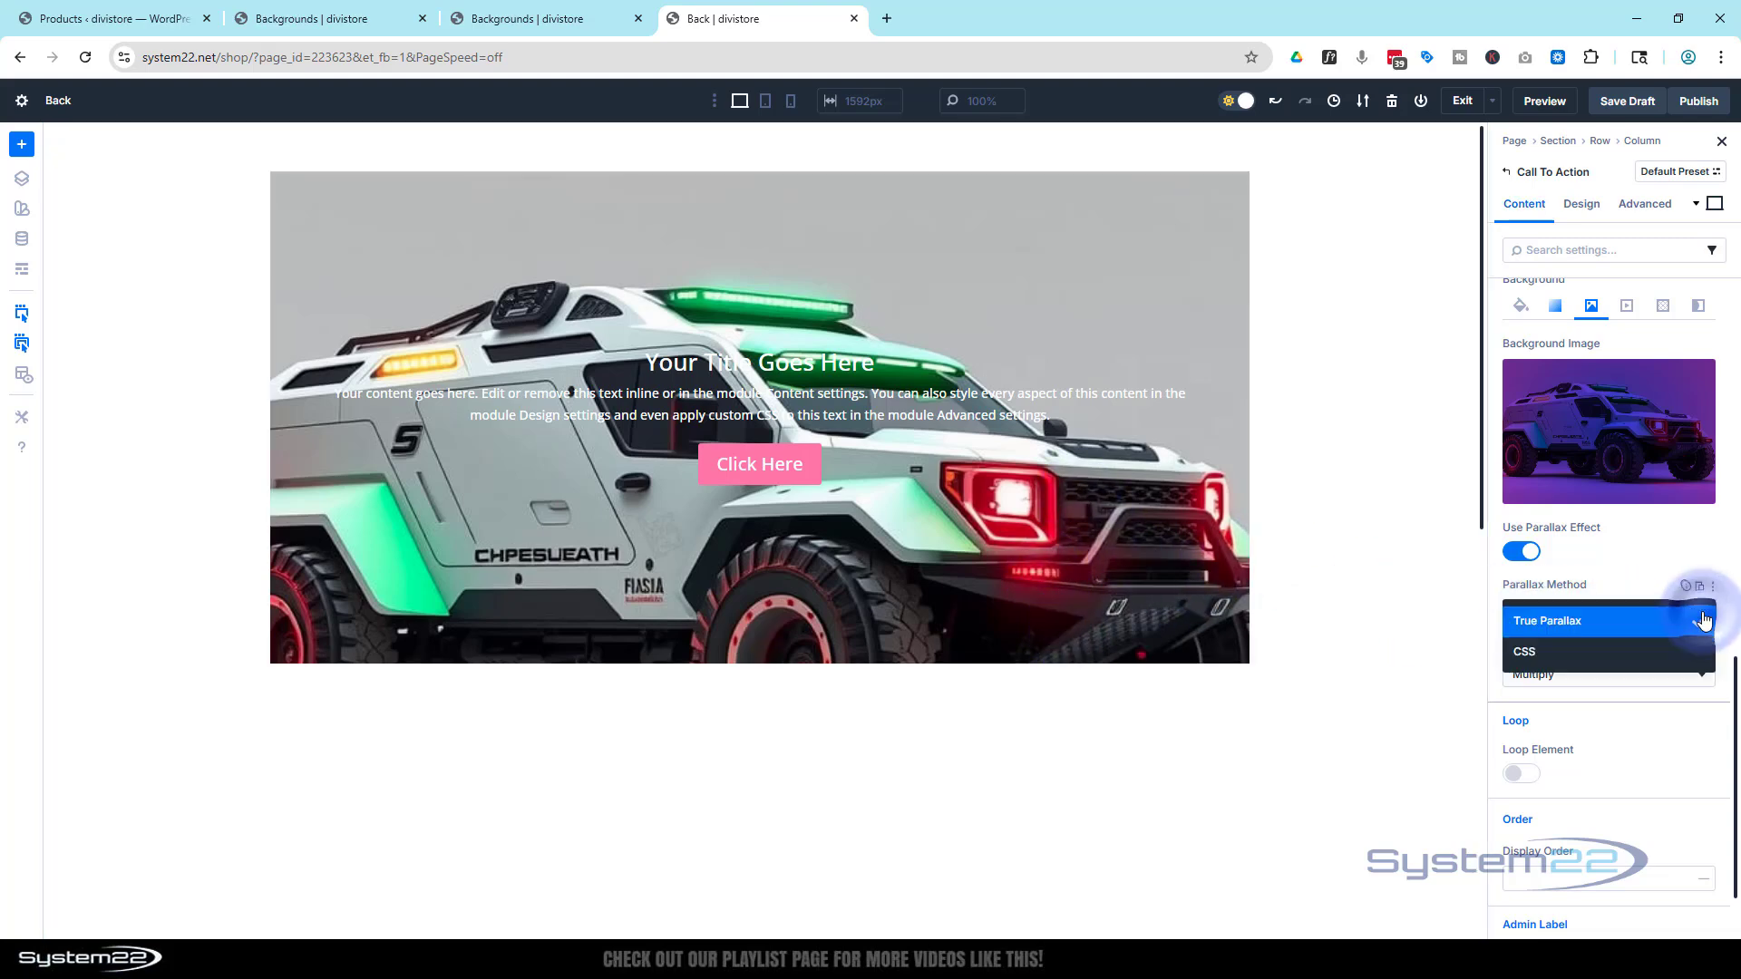
left_click(1529, 656)
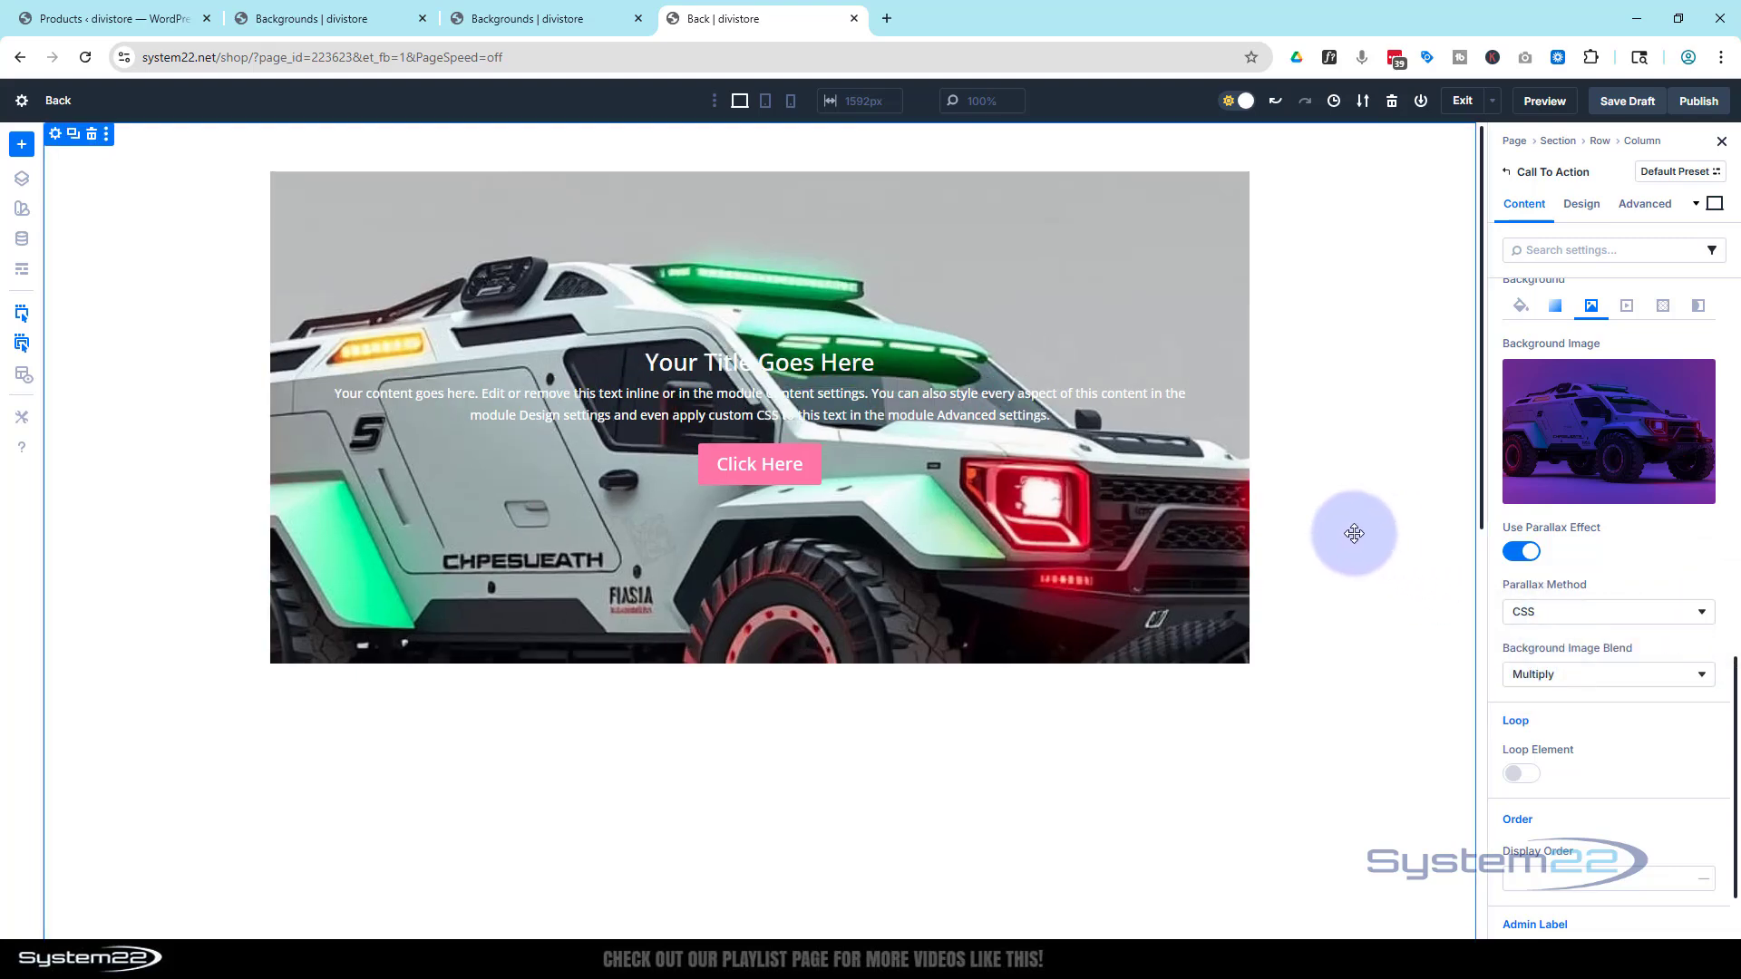
Check how the background image moves with CSS parallax on the page and turn the parallax effect off
scroll(1354, 533, "down", 3)
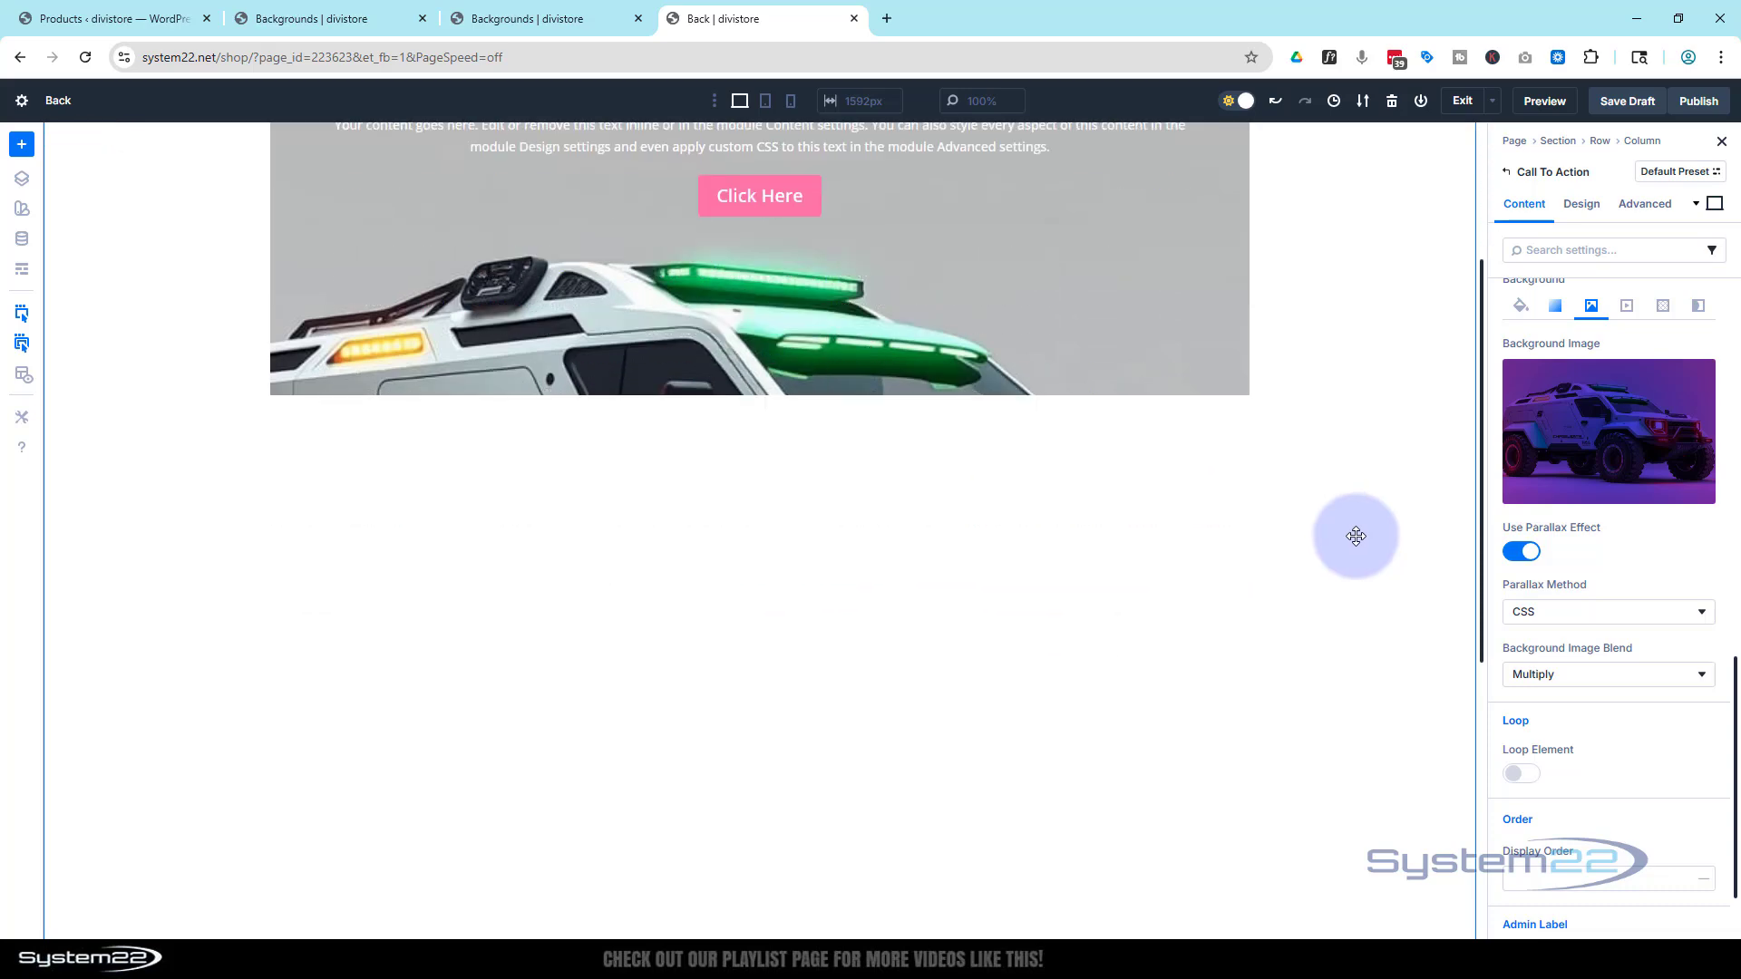
scroll(1357, 536, "up", 3)
scroll(1356, 536, "down", 3)
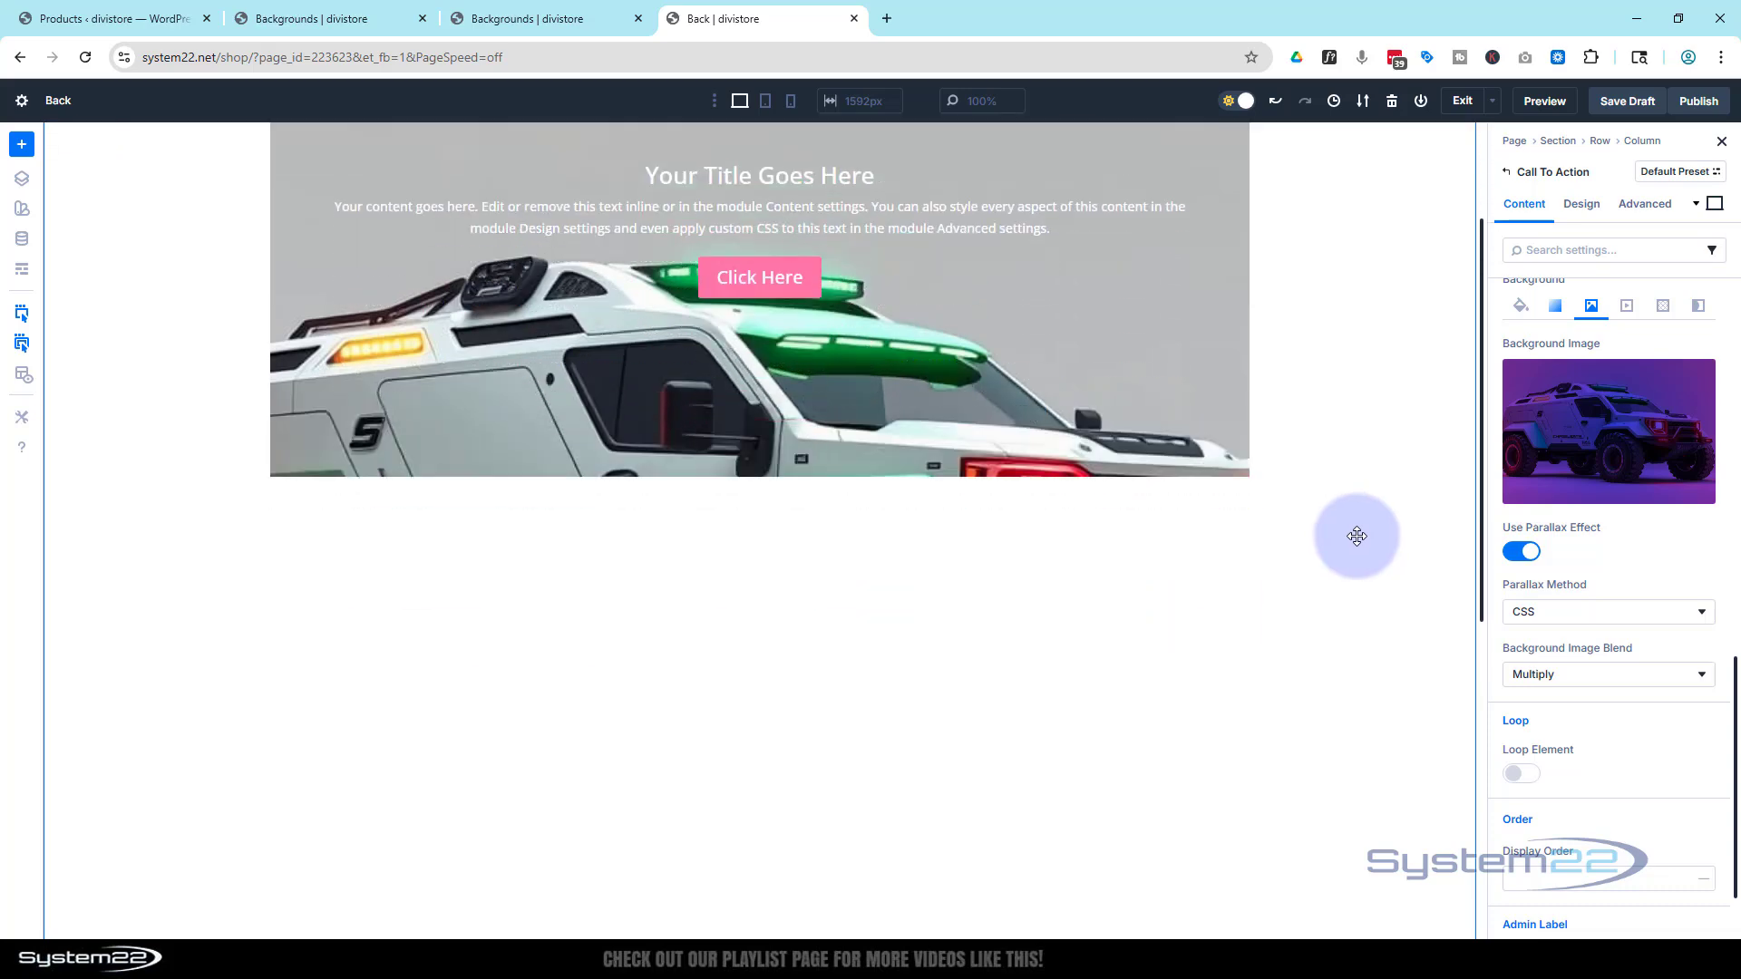
scroll(1357, 536, "up", 3)
scroll(1357, 536, "down", 3)
scroll(1357, 536, "up", 3)
scroll(1357, 536, "down", 3)
scroll(1360, 536, "up", 3)
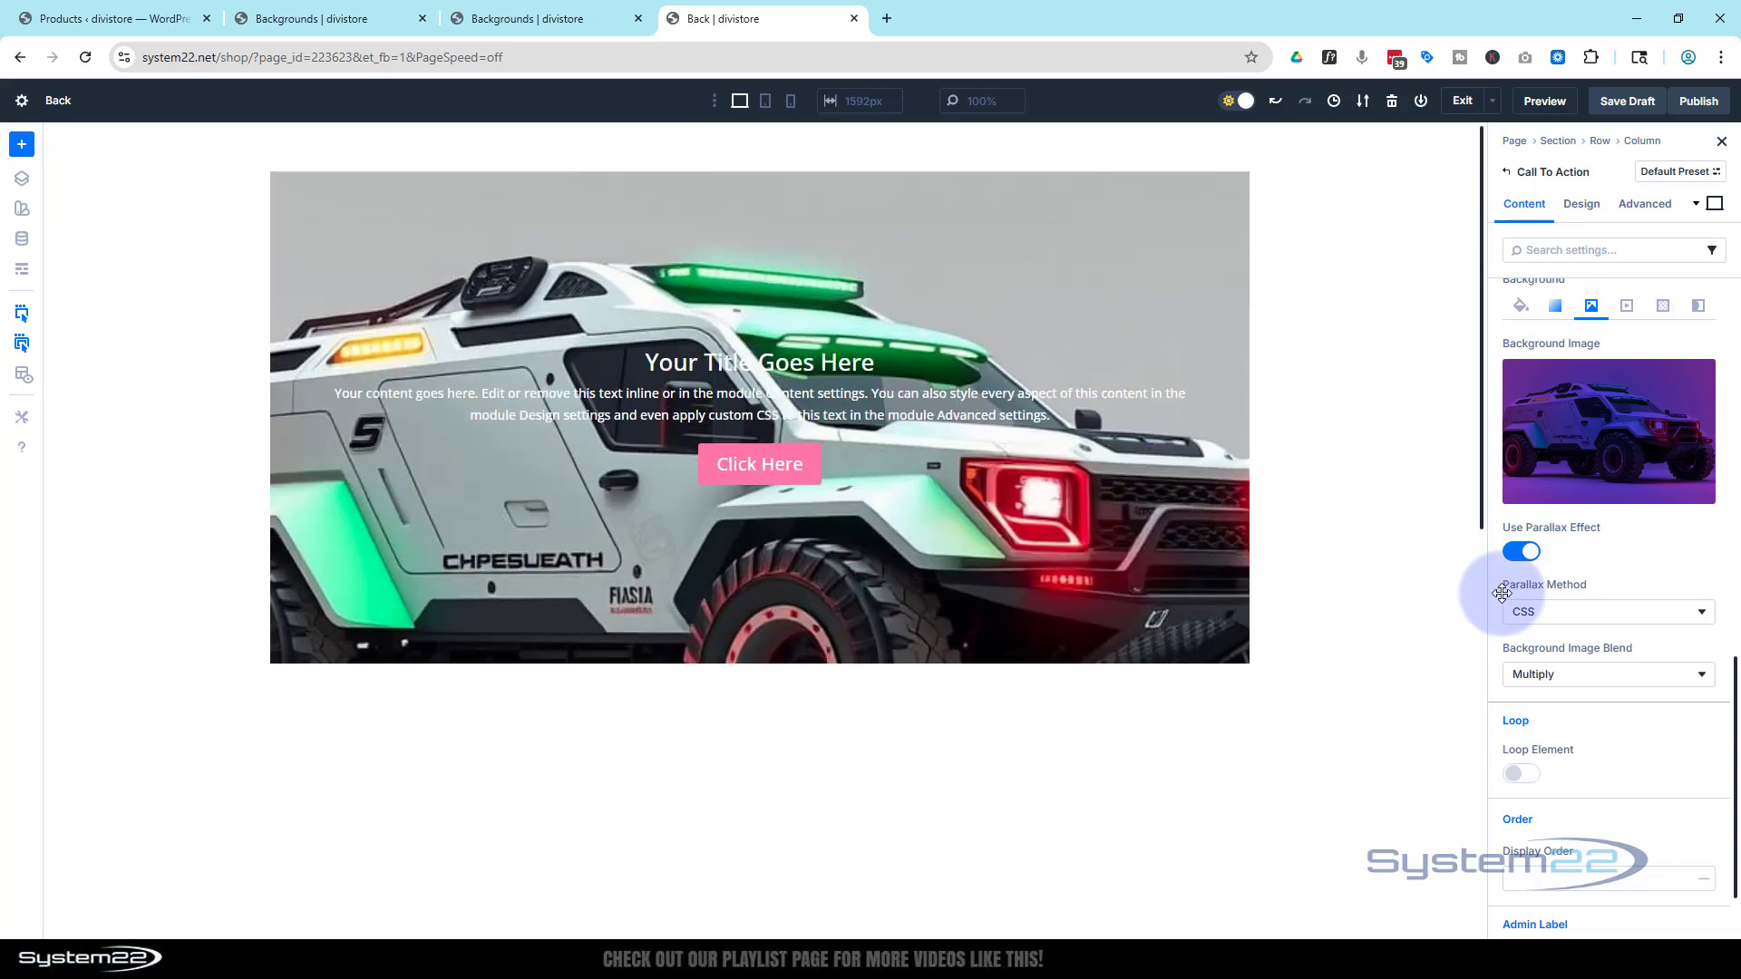
left_click(1521, 552)
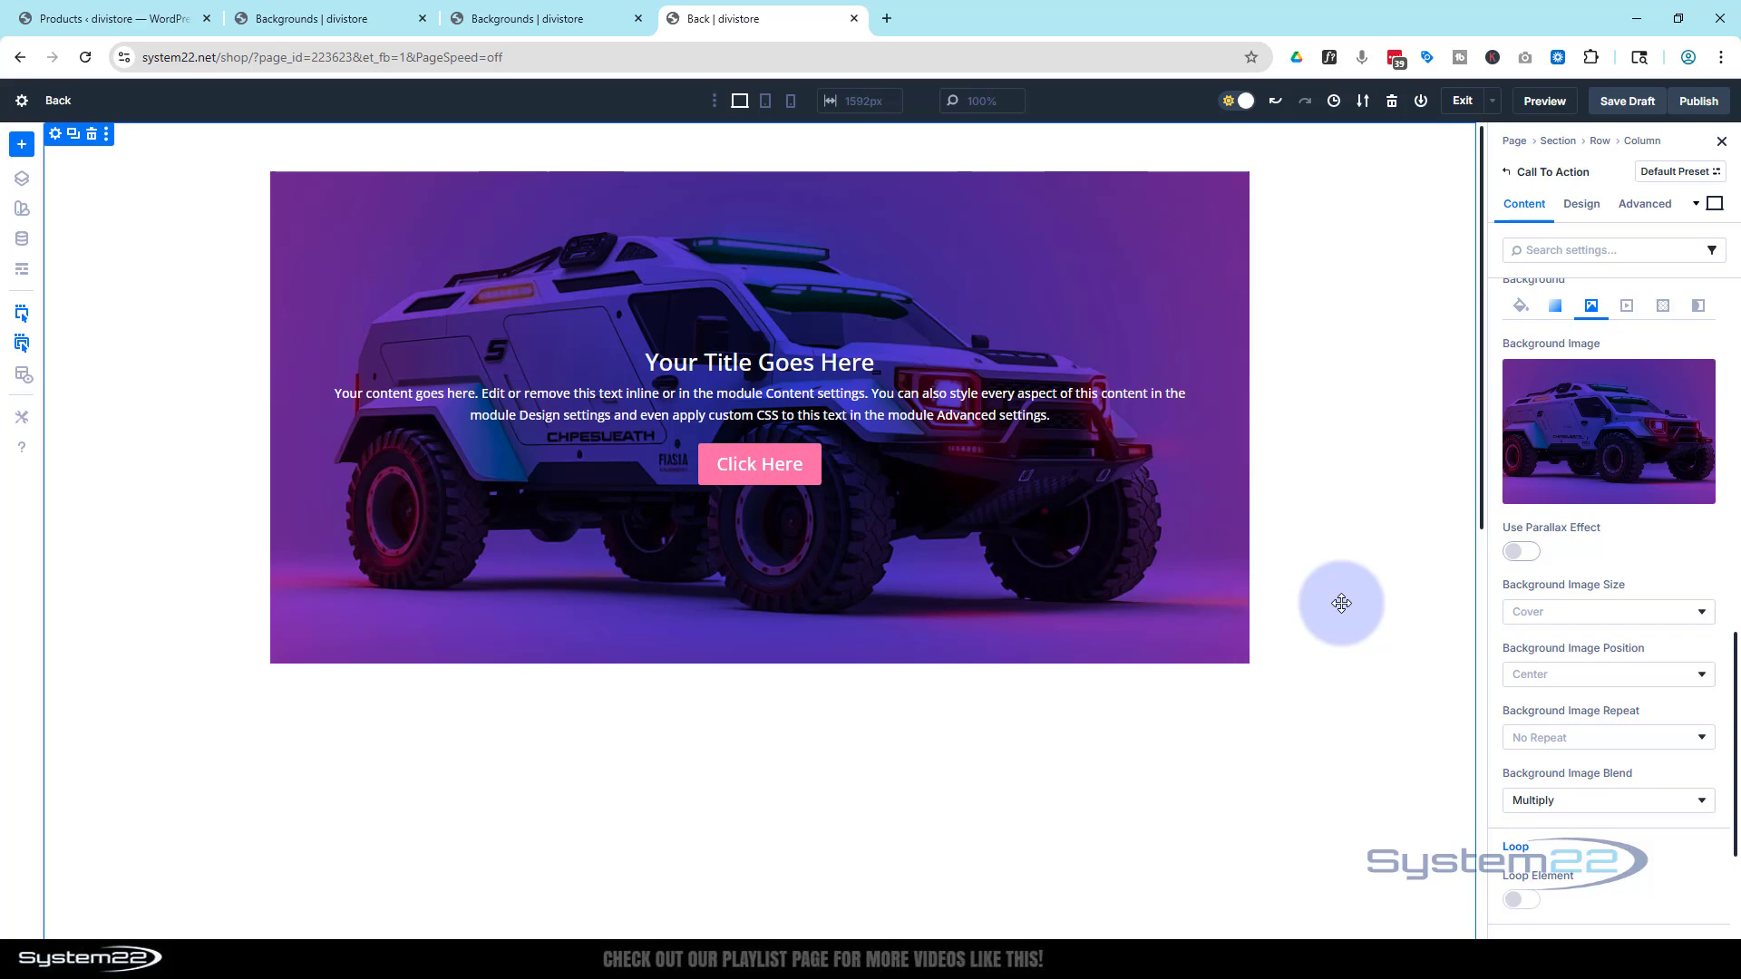
Add a background pattern to the Call To Action module and choose the Ogees design
left_click(1664, 307)
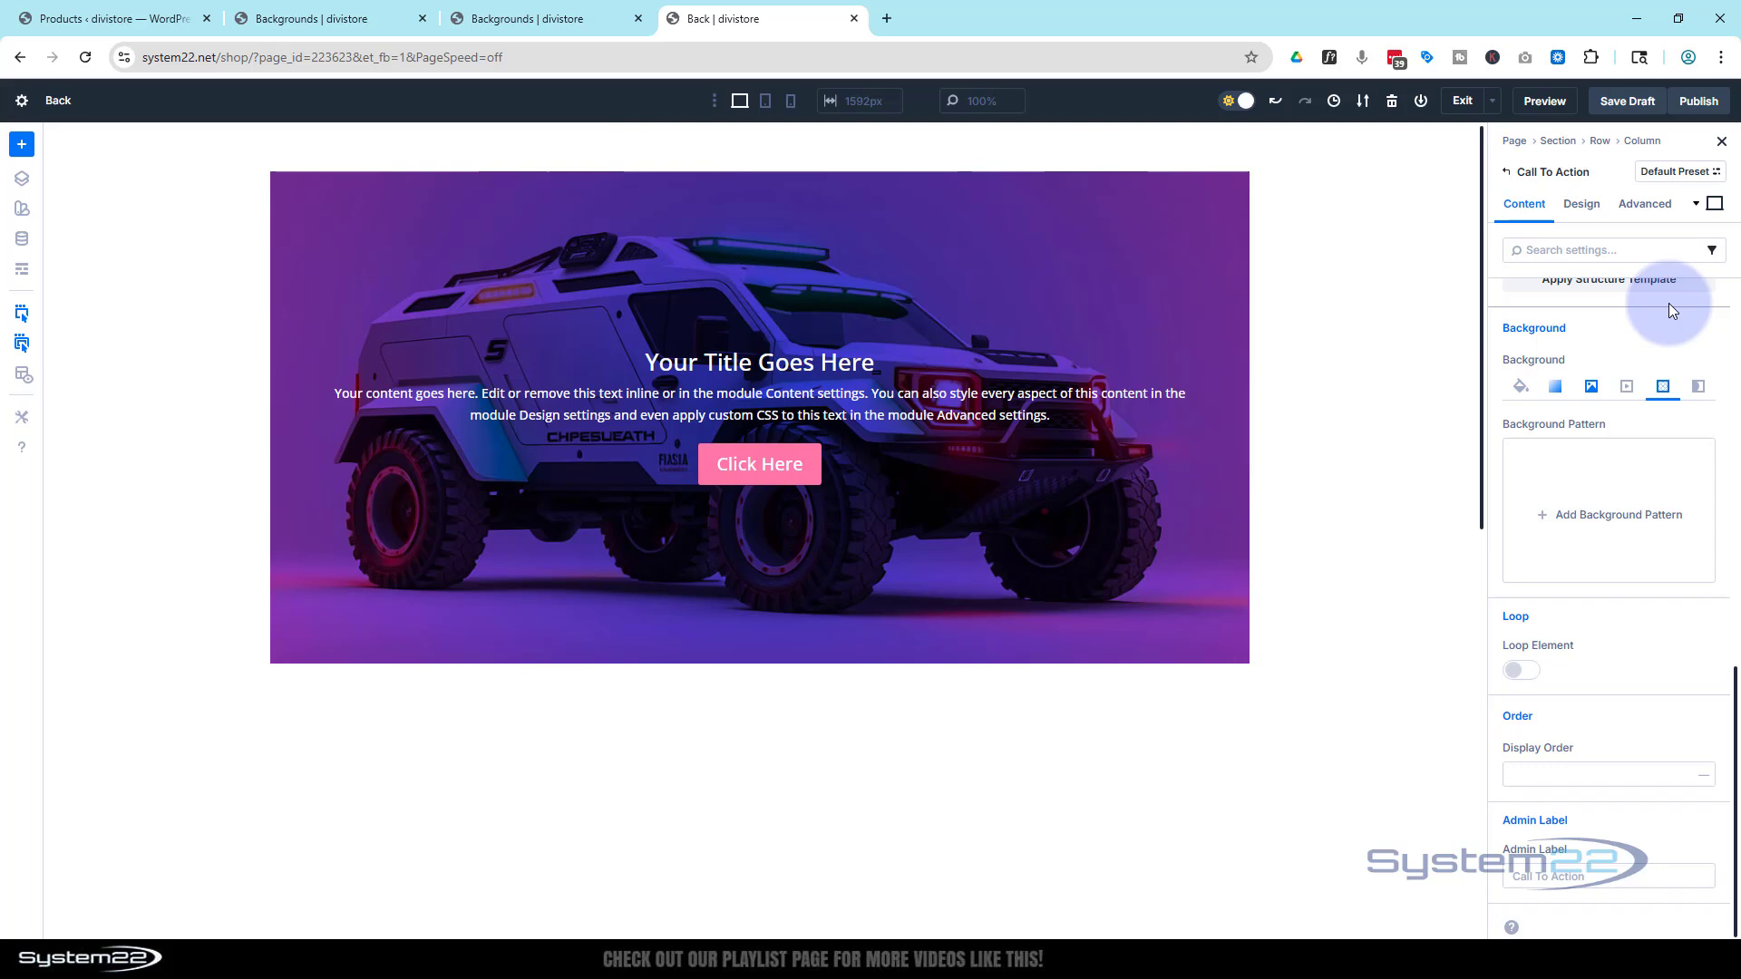
left_click(1623, 513)
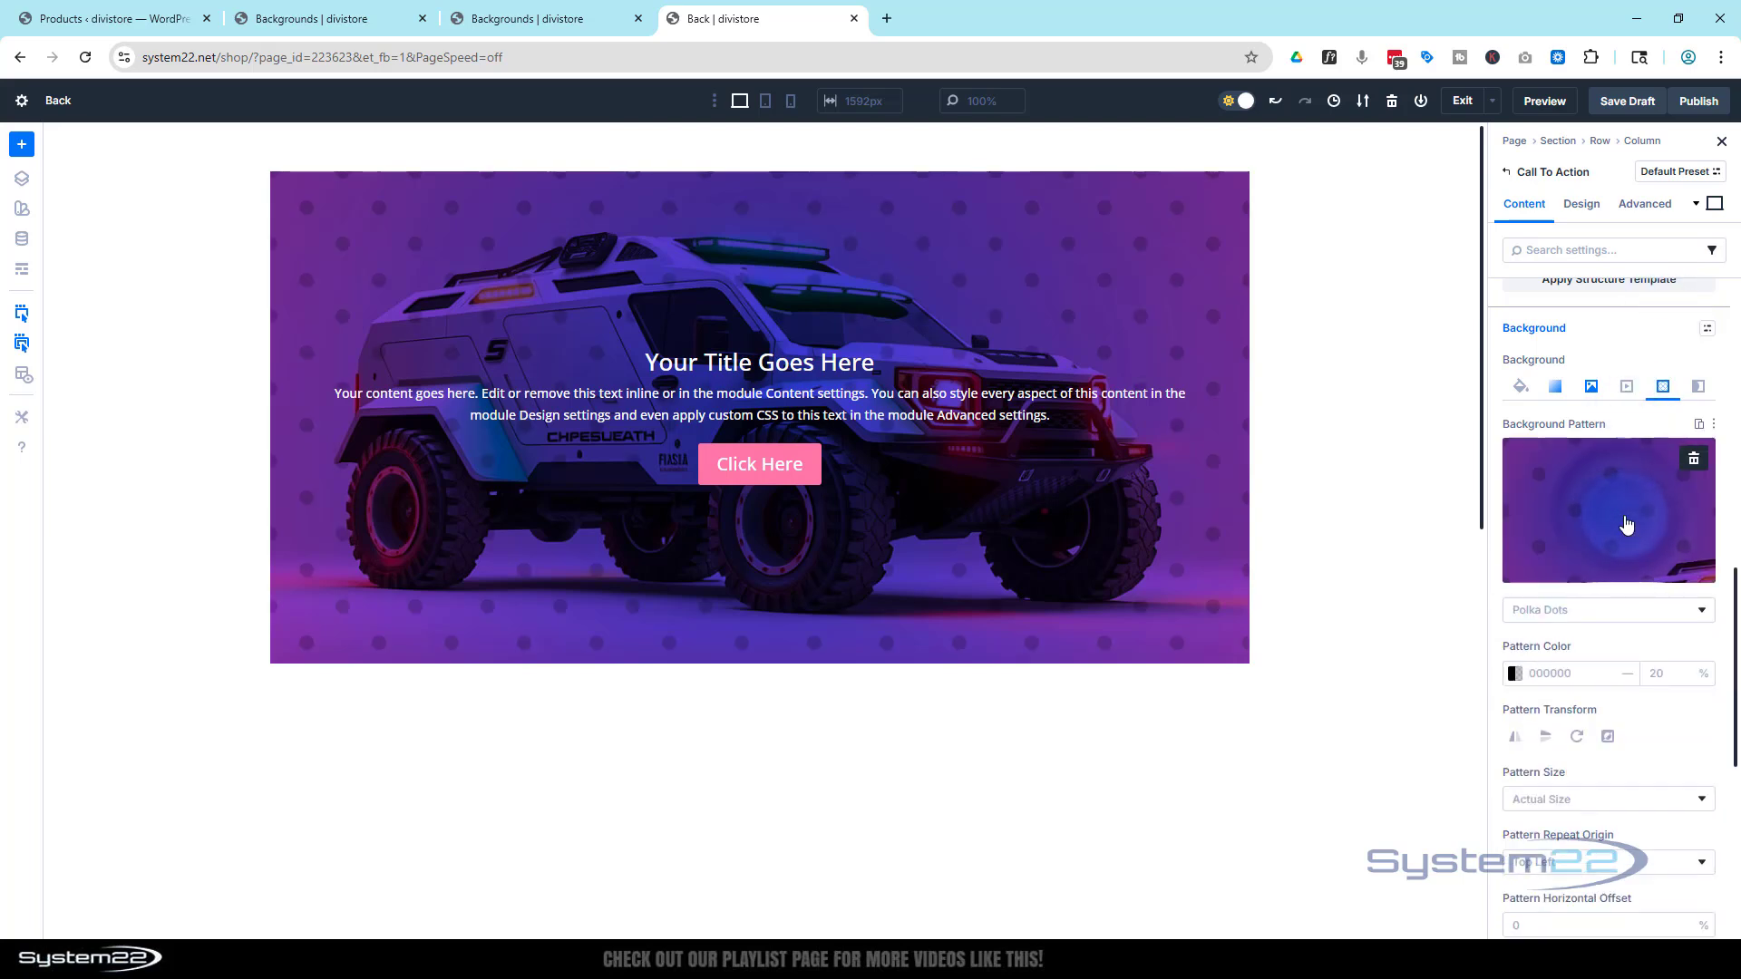
left_click(1595, 608)
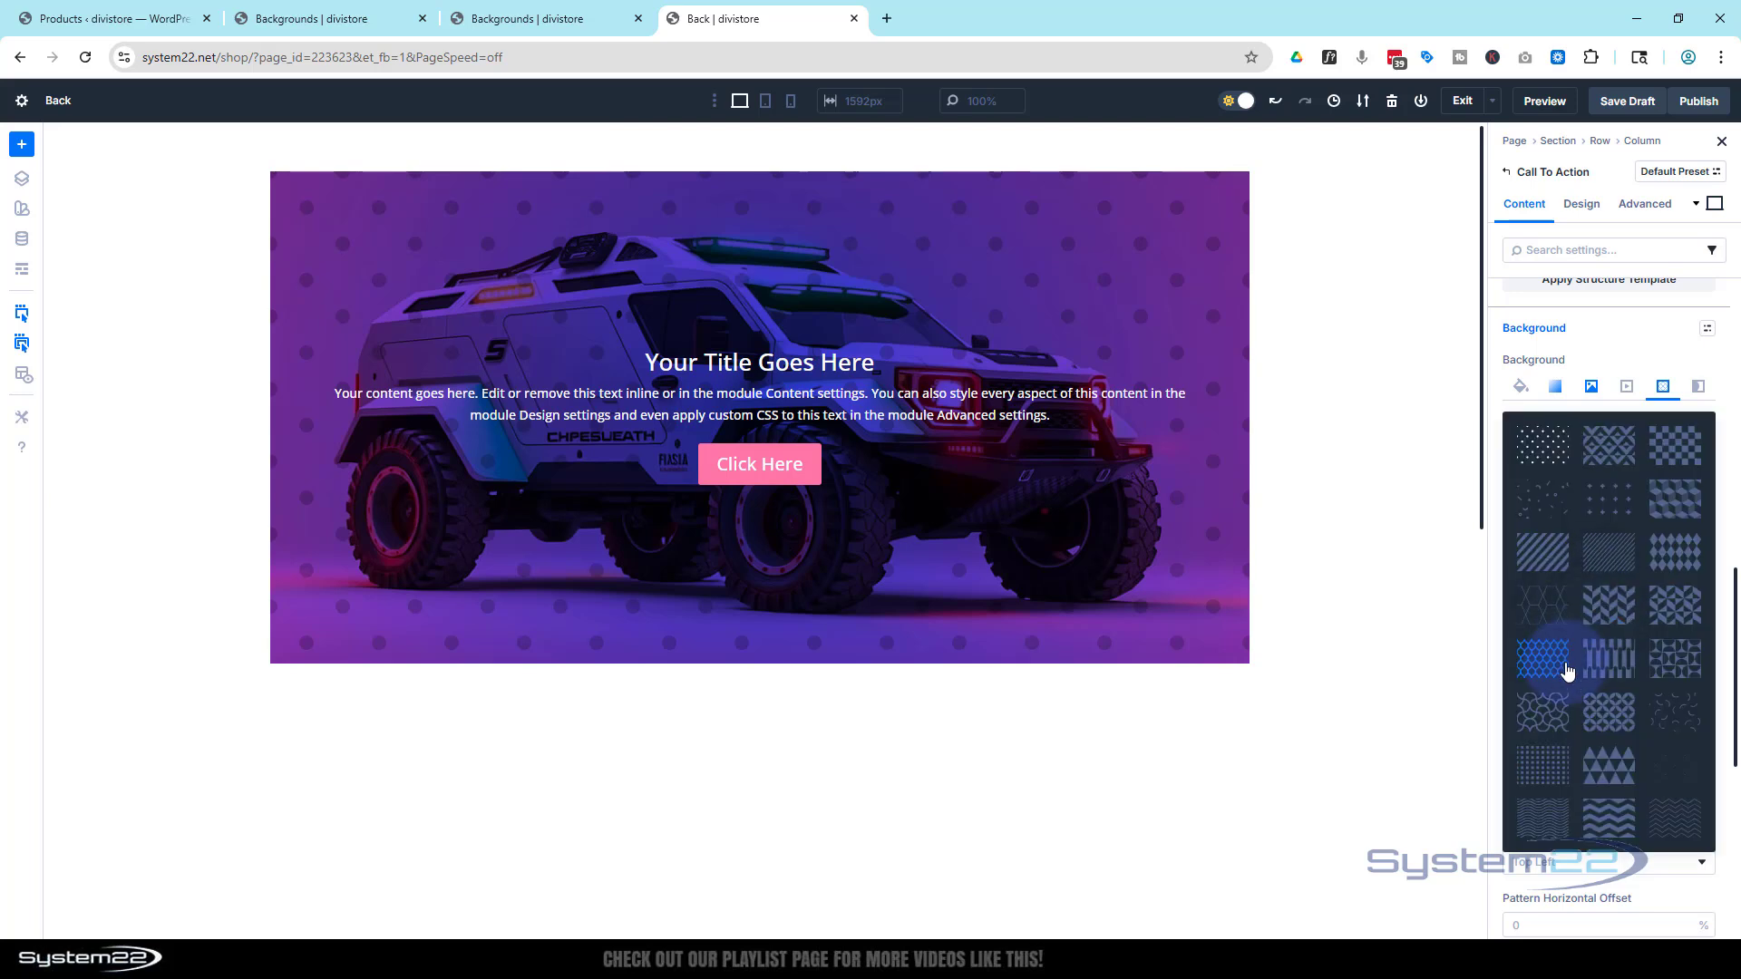
left_click(1561, 664)
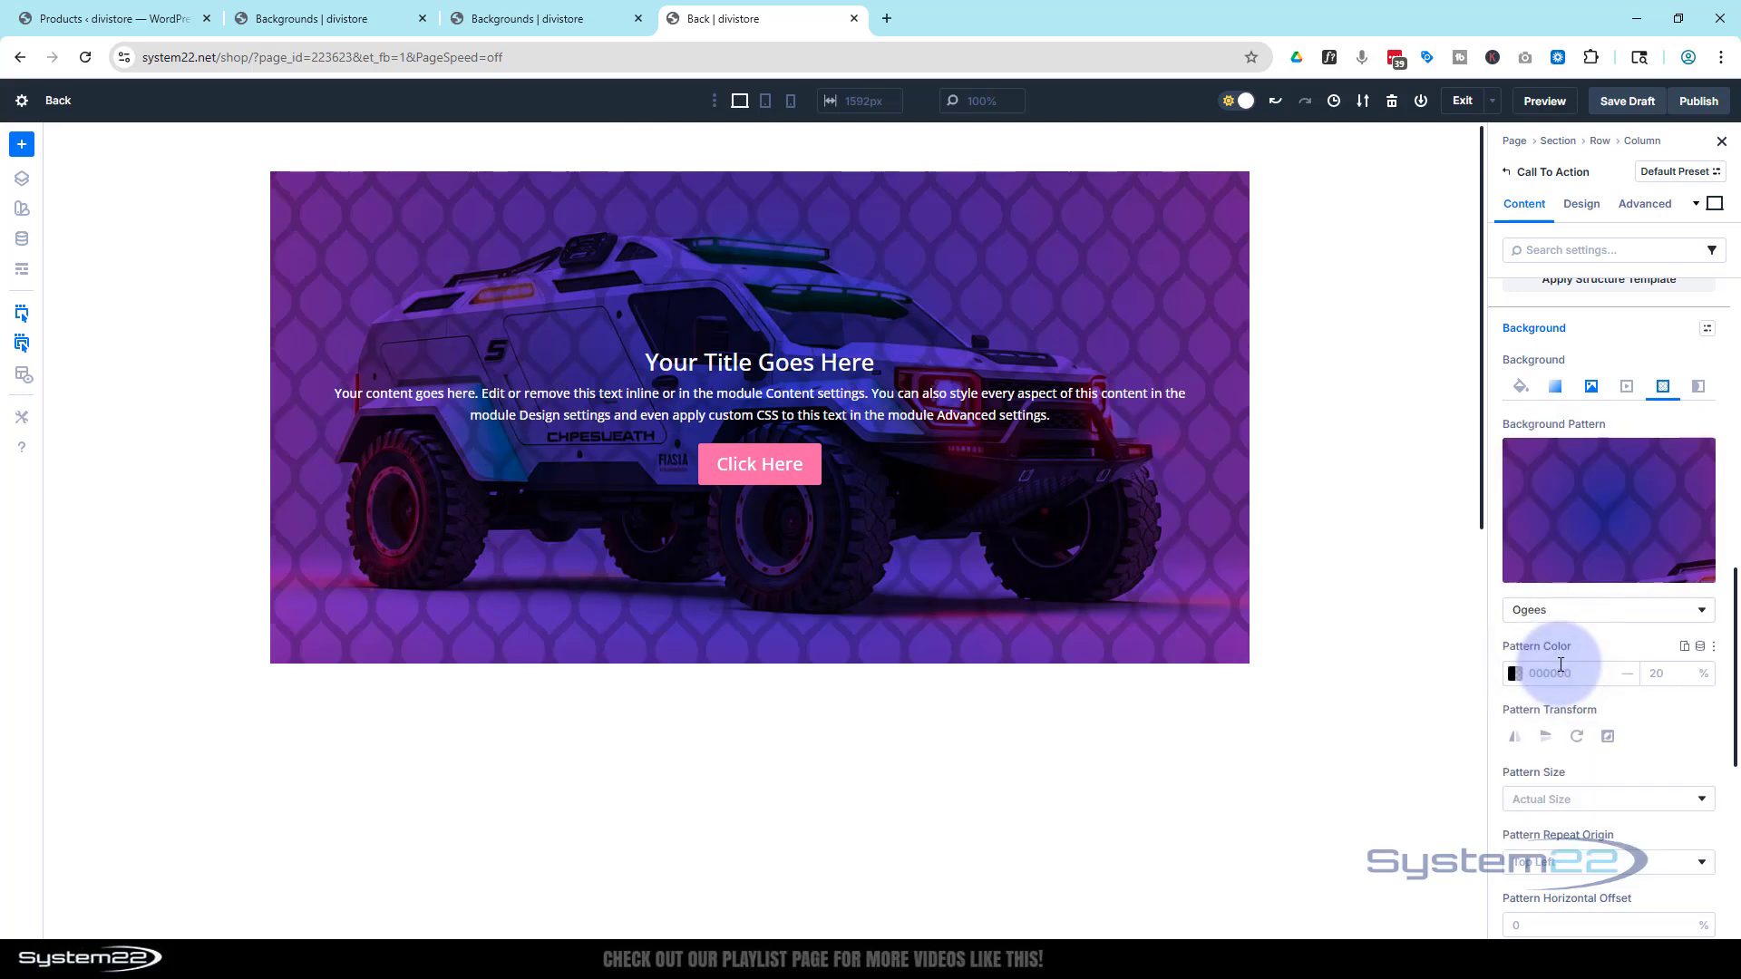
Set the background pattern color to white (FFFFFF)
scroll(1638, 613, "down", 2)
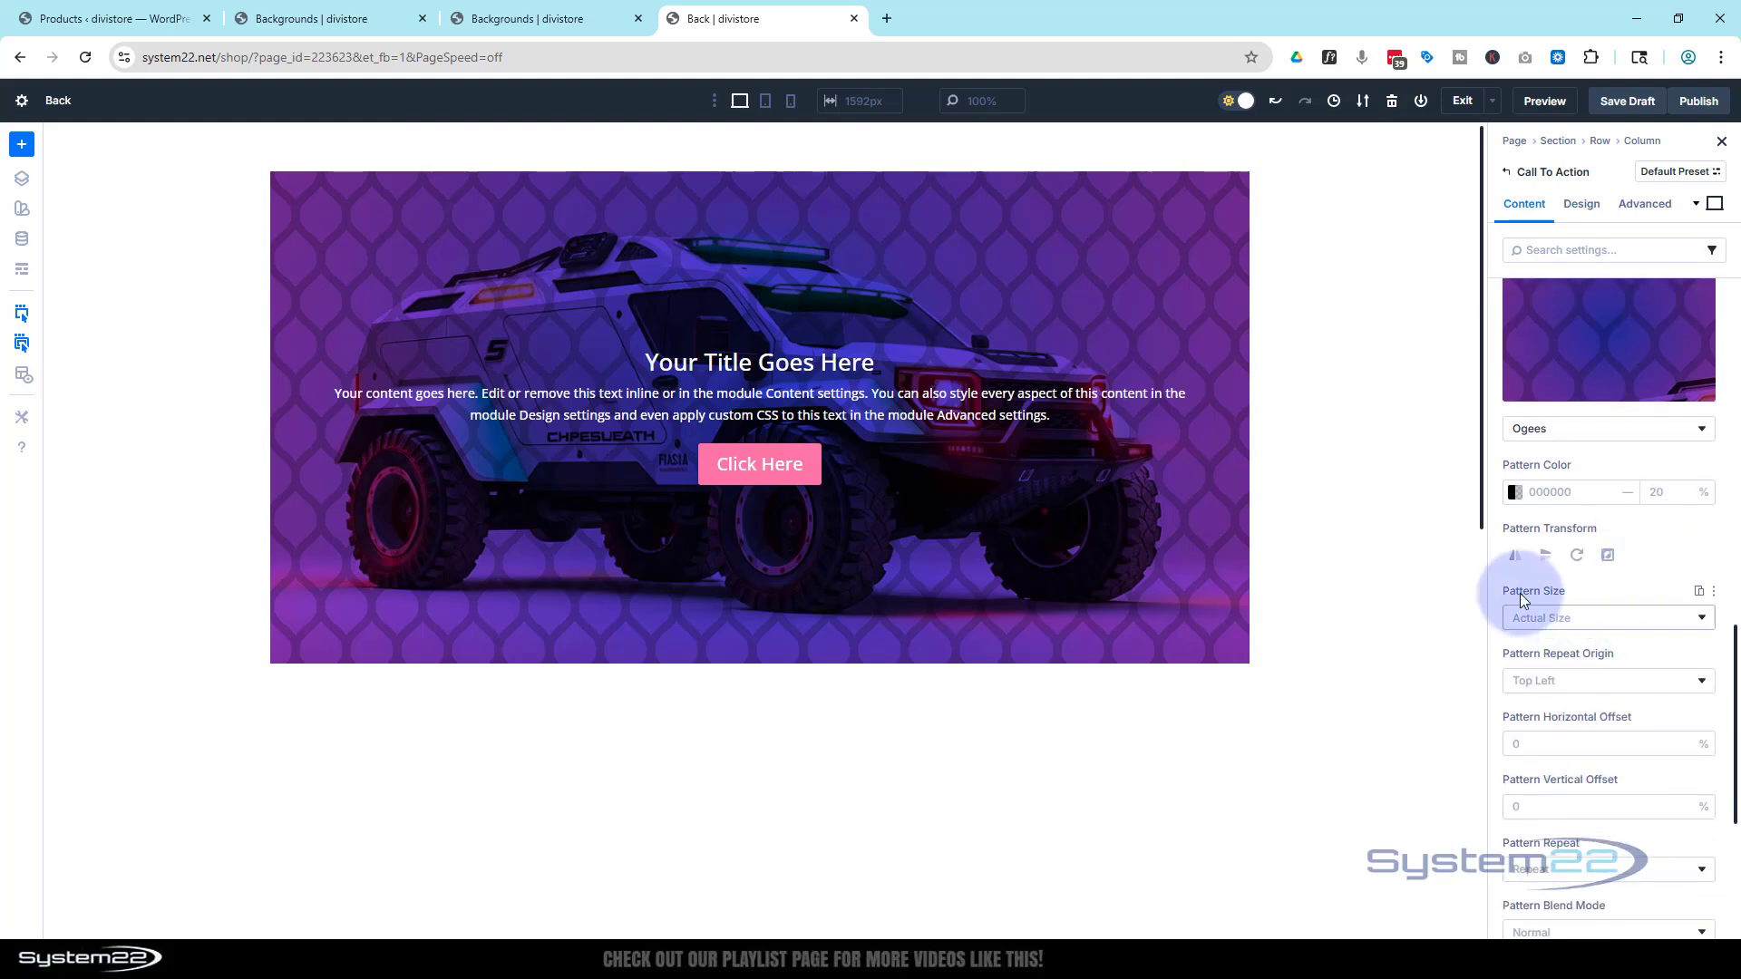
left_click(1518, 501)
left_click_drag(1351, 508, 1247, 496)
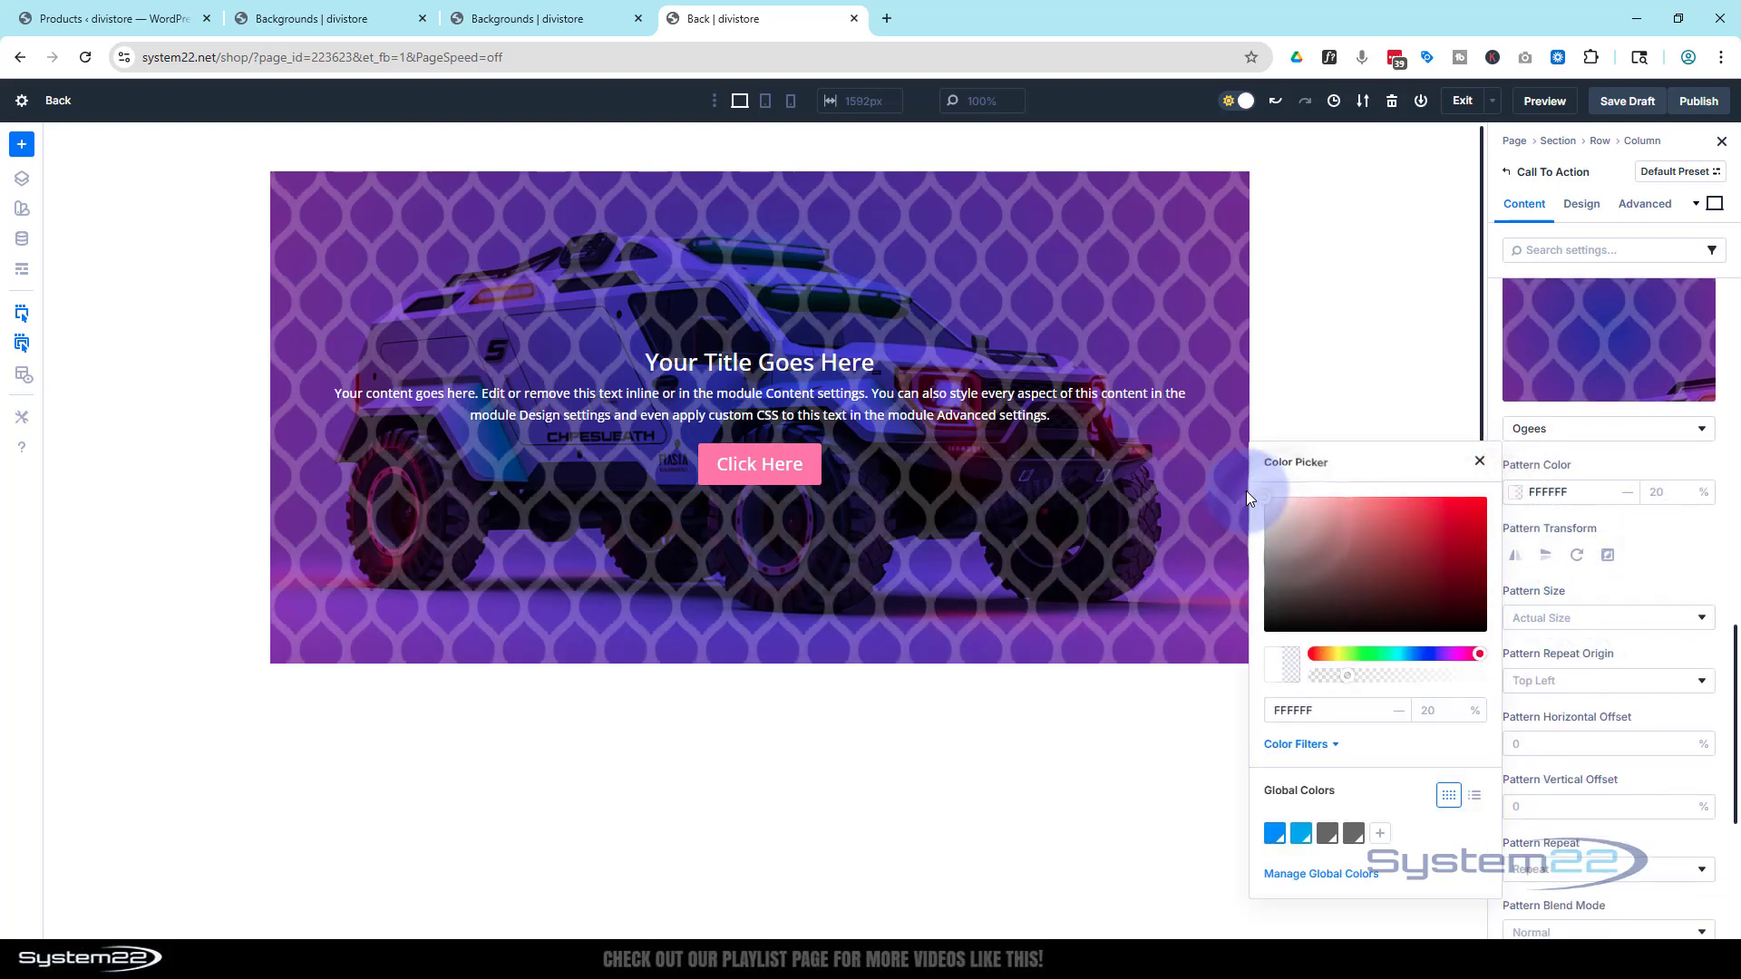
left_click(1641, 461)
Switch the background pattern to Custom Size with a pattern width of 10 px
scroll(1631, 567, "down", 1)
scroll(1633, 544, "down", 1)
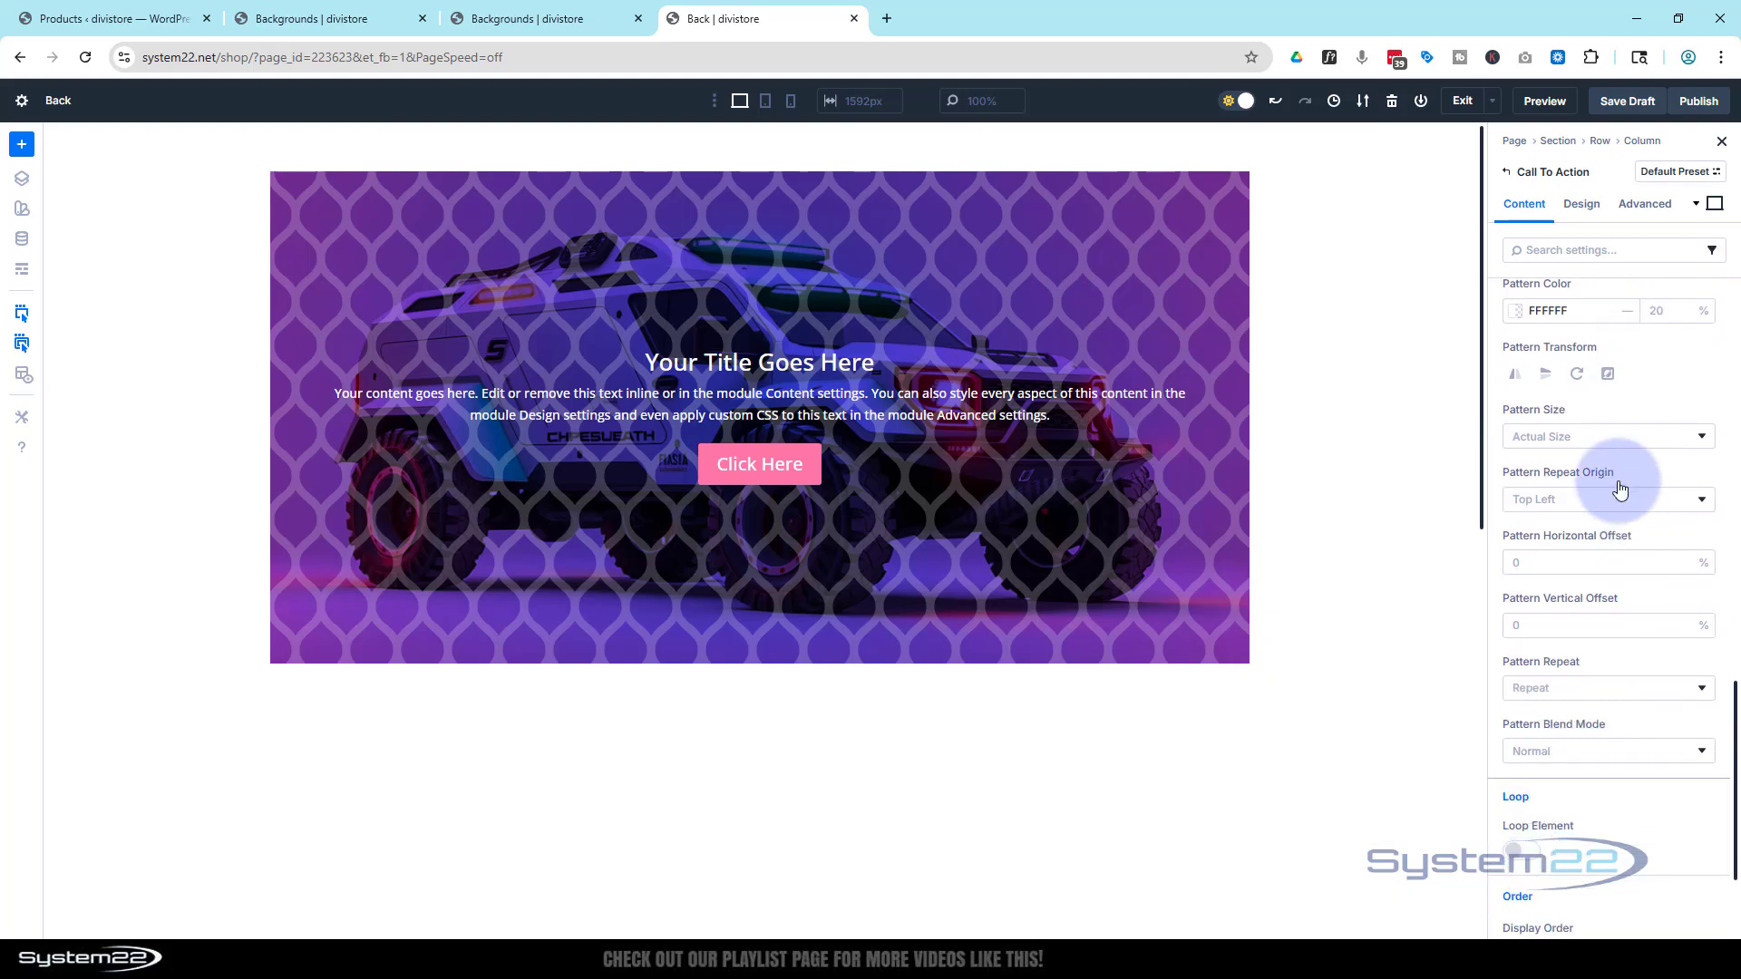
left_click(1621, 442)
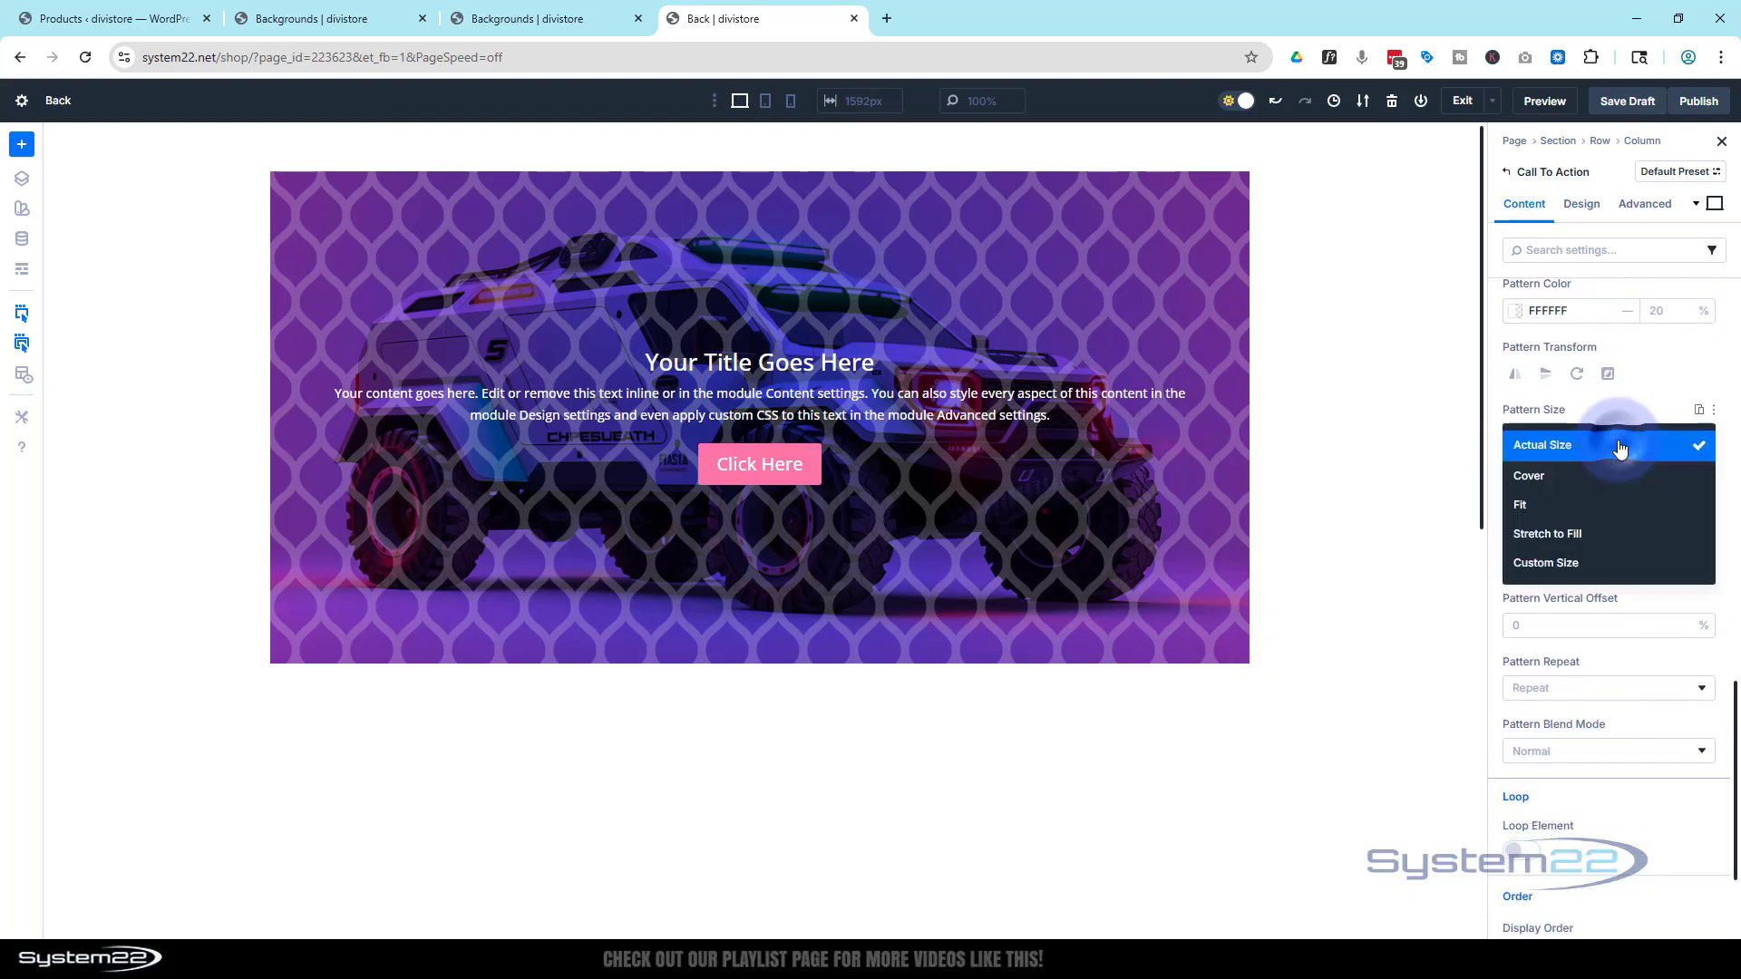
left_click(1601, 562)
left_click(1513, 501)
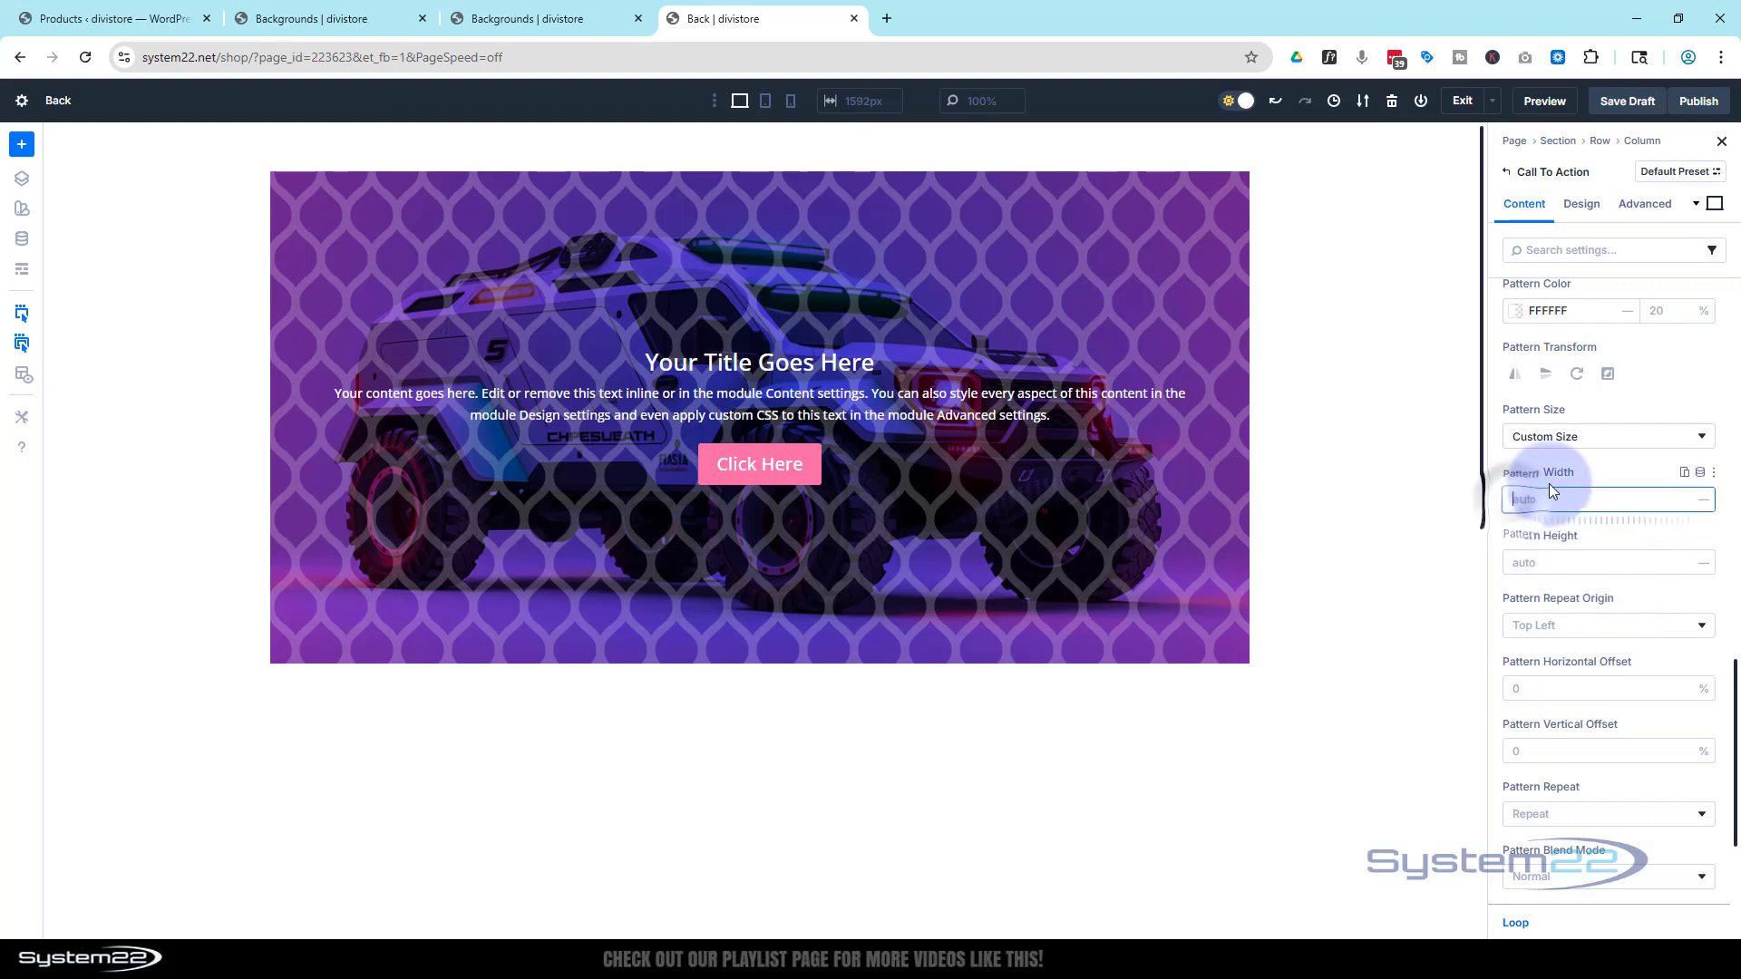
type("10")
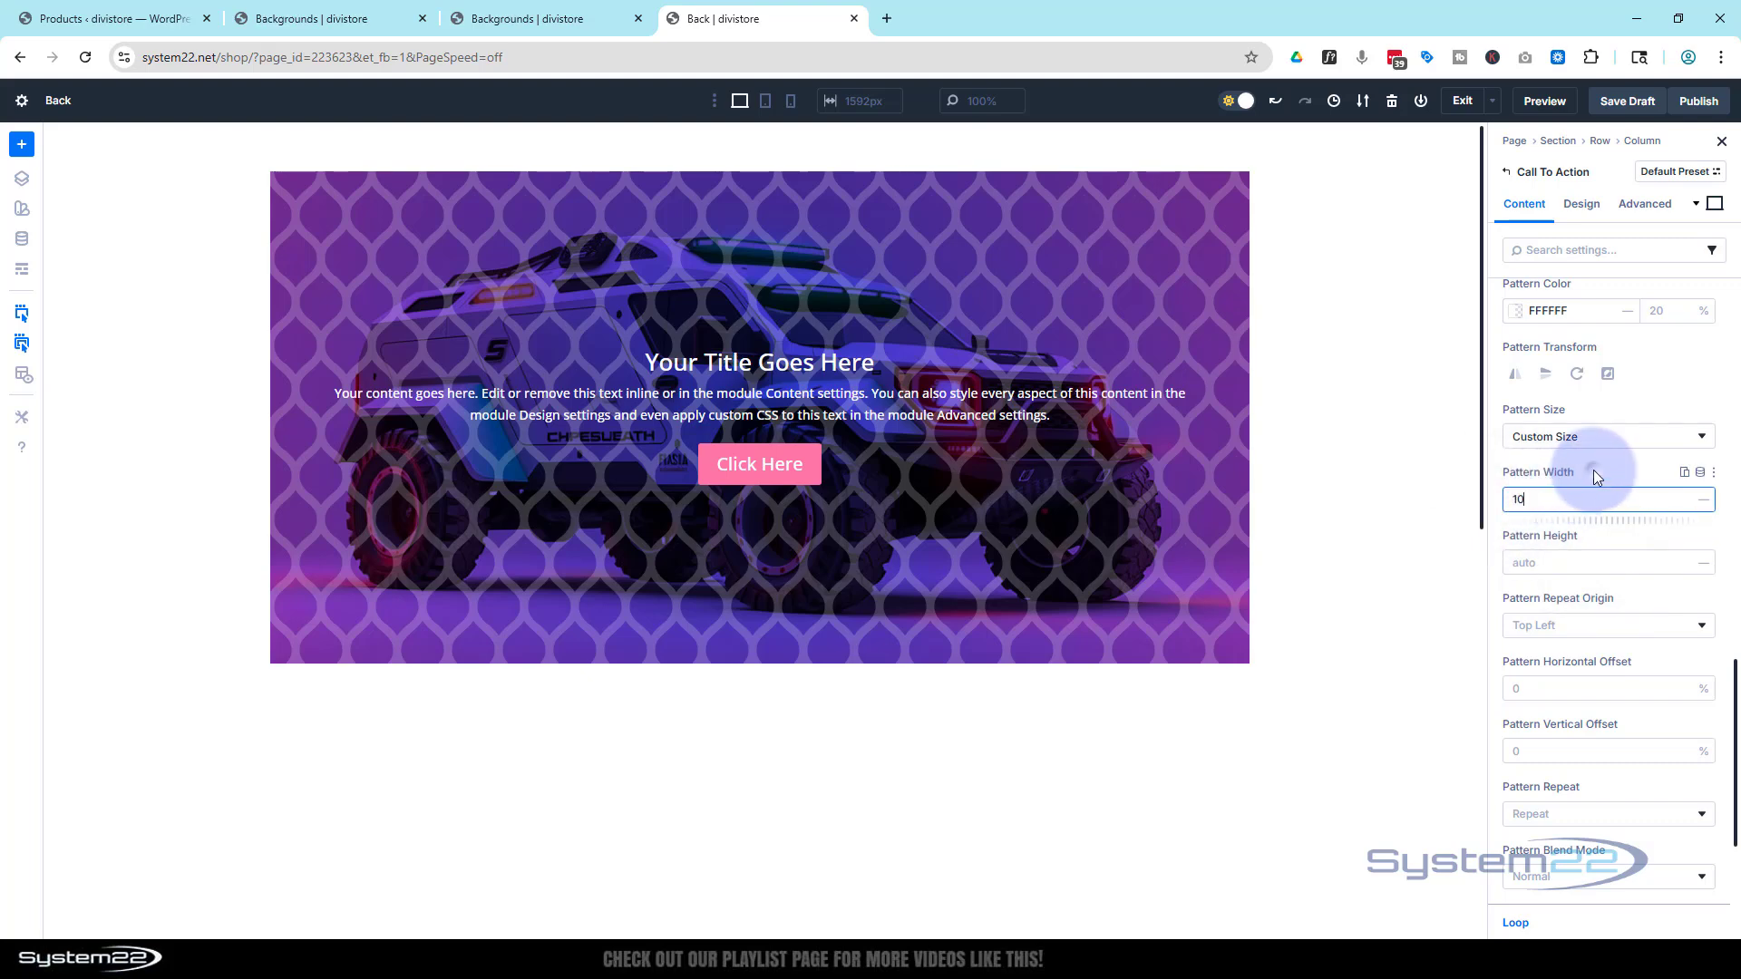
left_click(1597, 478)
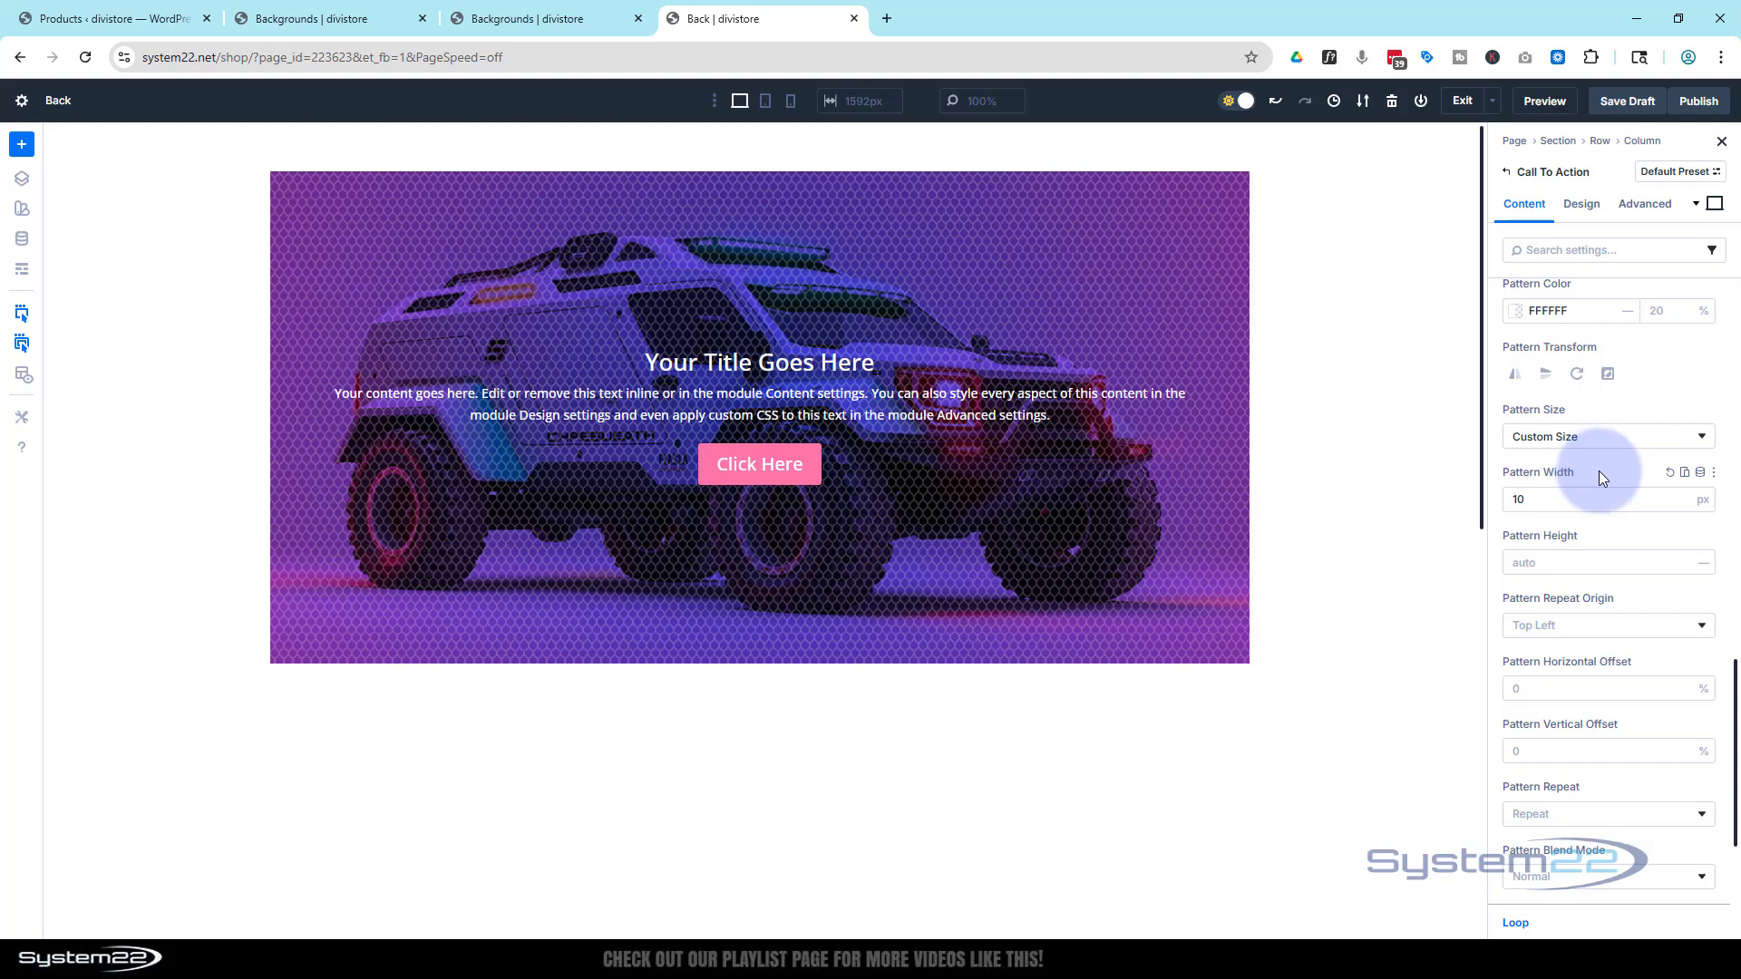
Raise the opacity of the white pattern color to 43%
scroll(1600, 477, "up", 2)
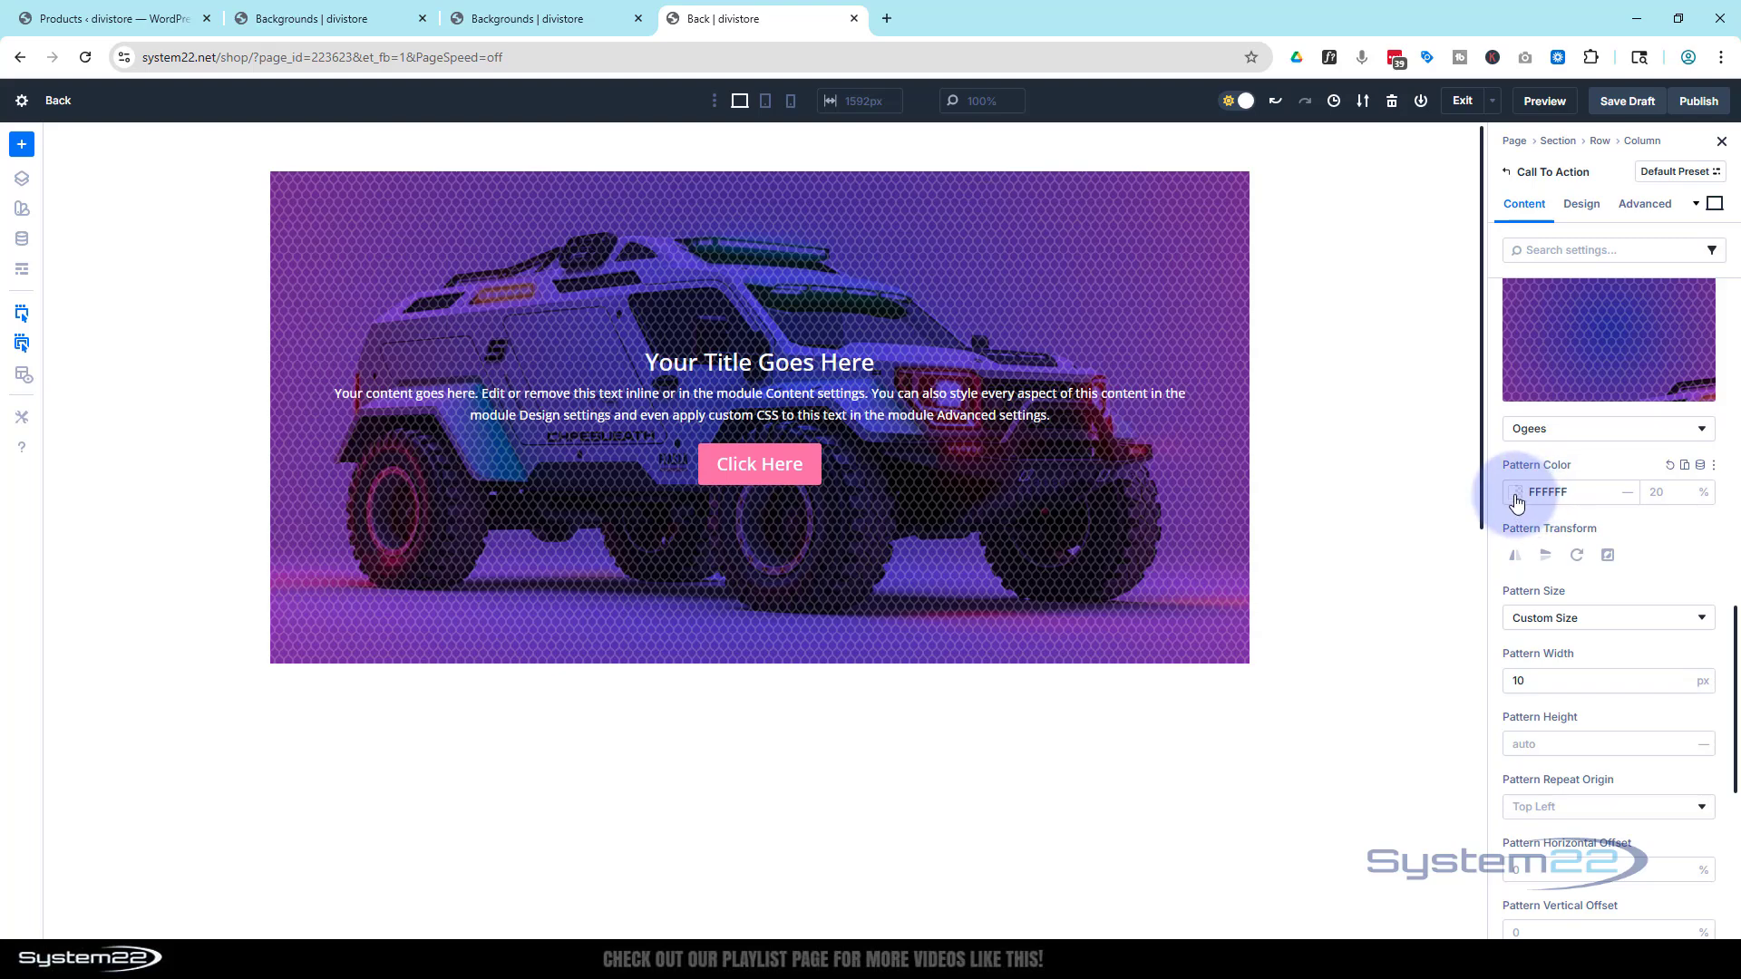
left_click(1516, 494)
mouse_move(1357, 678)
left_mouse_down()
mouse_move(1335, 680)
mouse_move(1366, 673)
left_mouse_up()
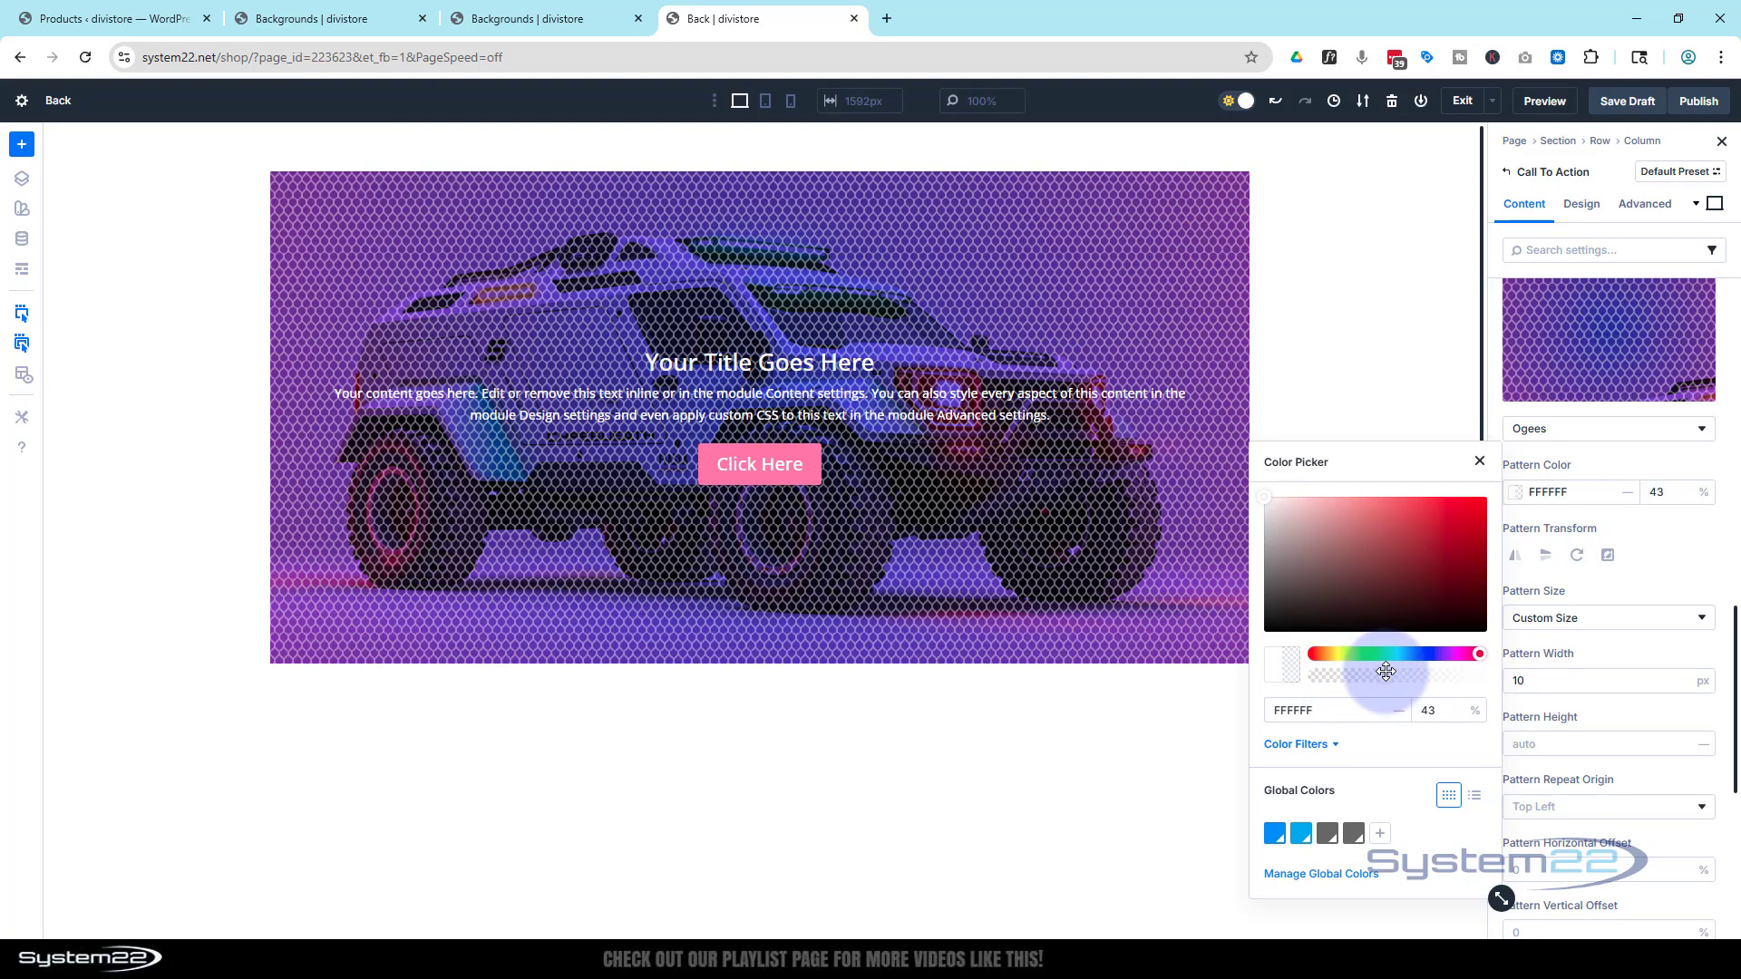
Try pattern widths of 5 px and 15 px for the Ogees background pattern
left_click(1542, 682)
double_click(1532, 682)
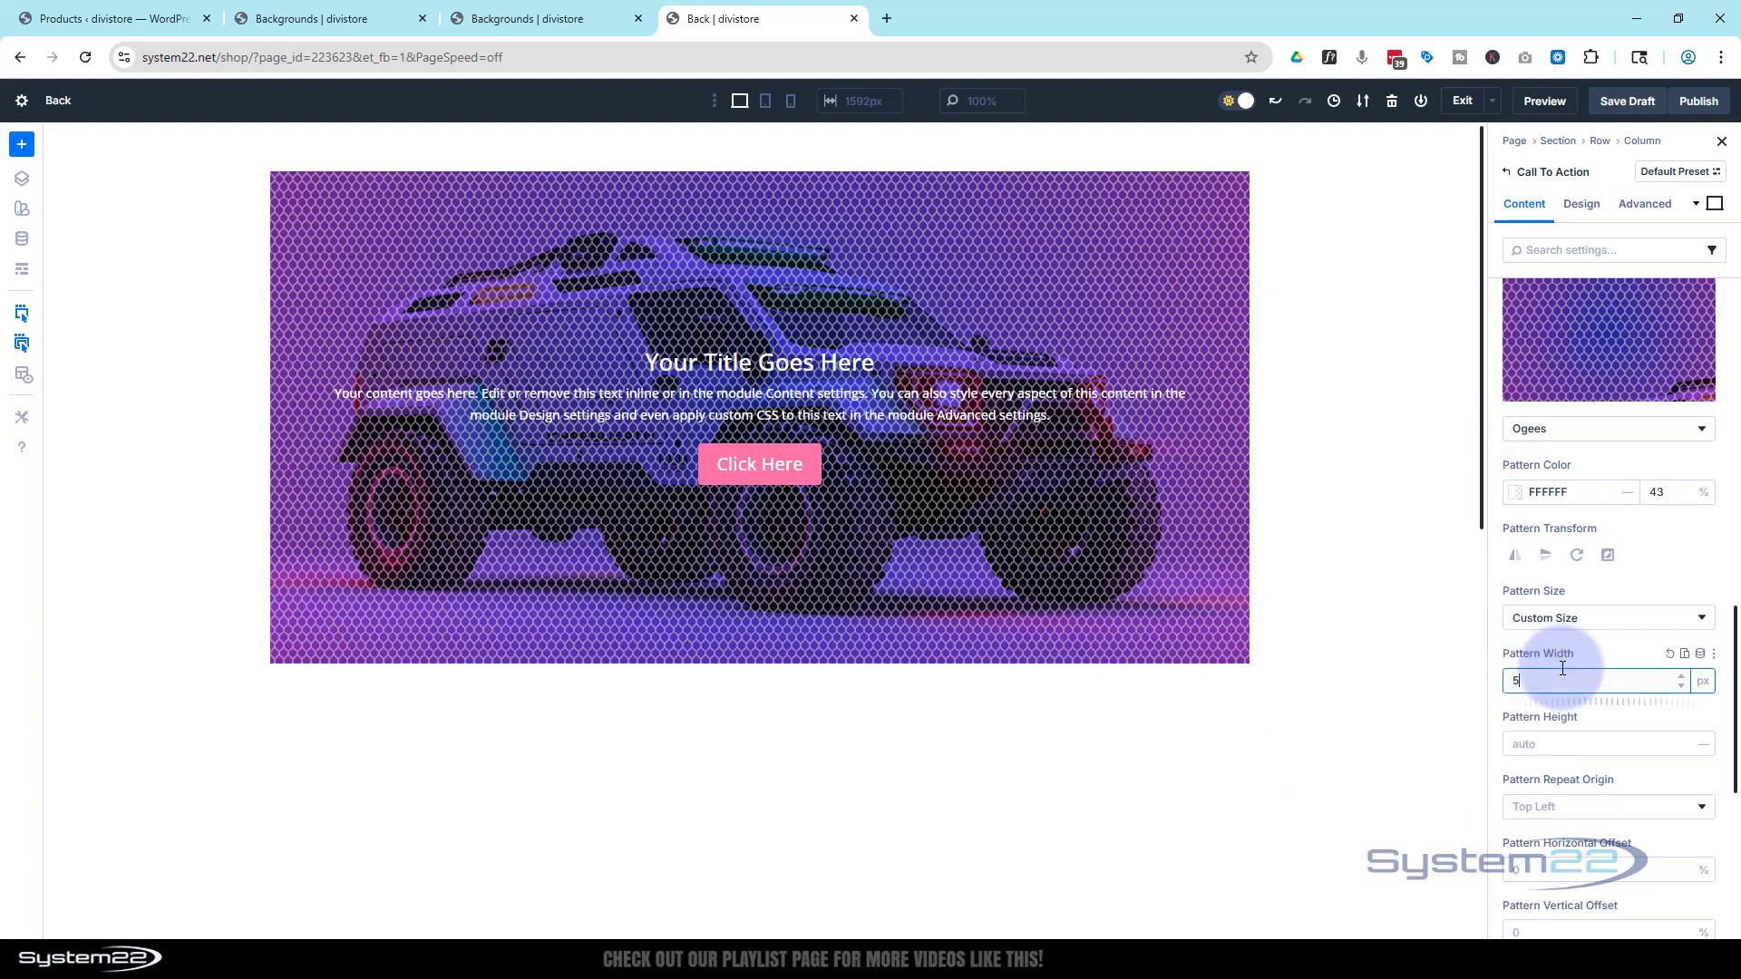
type("5")
left_click(1599, 657)
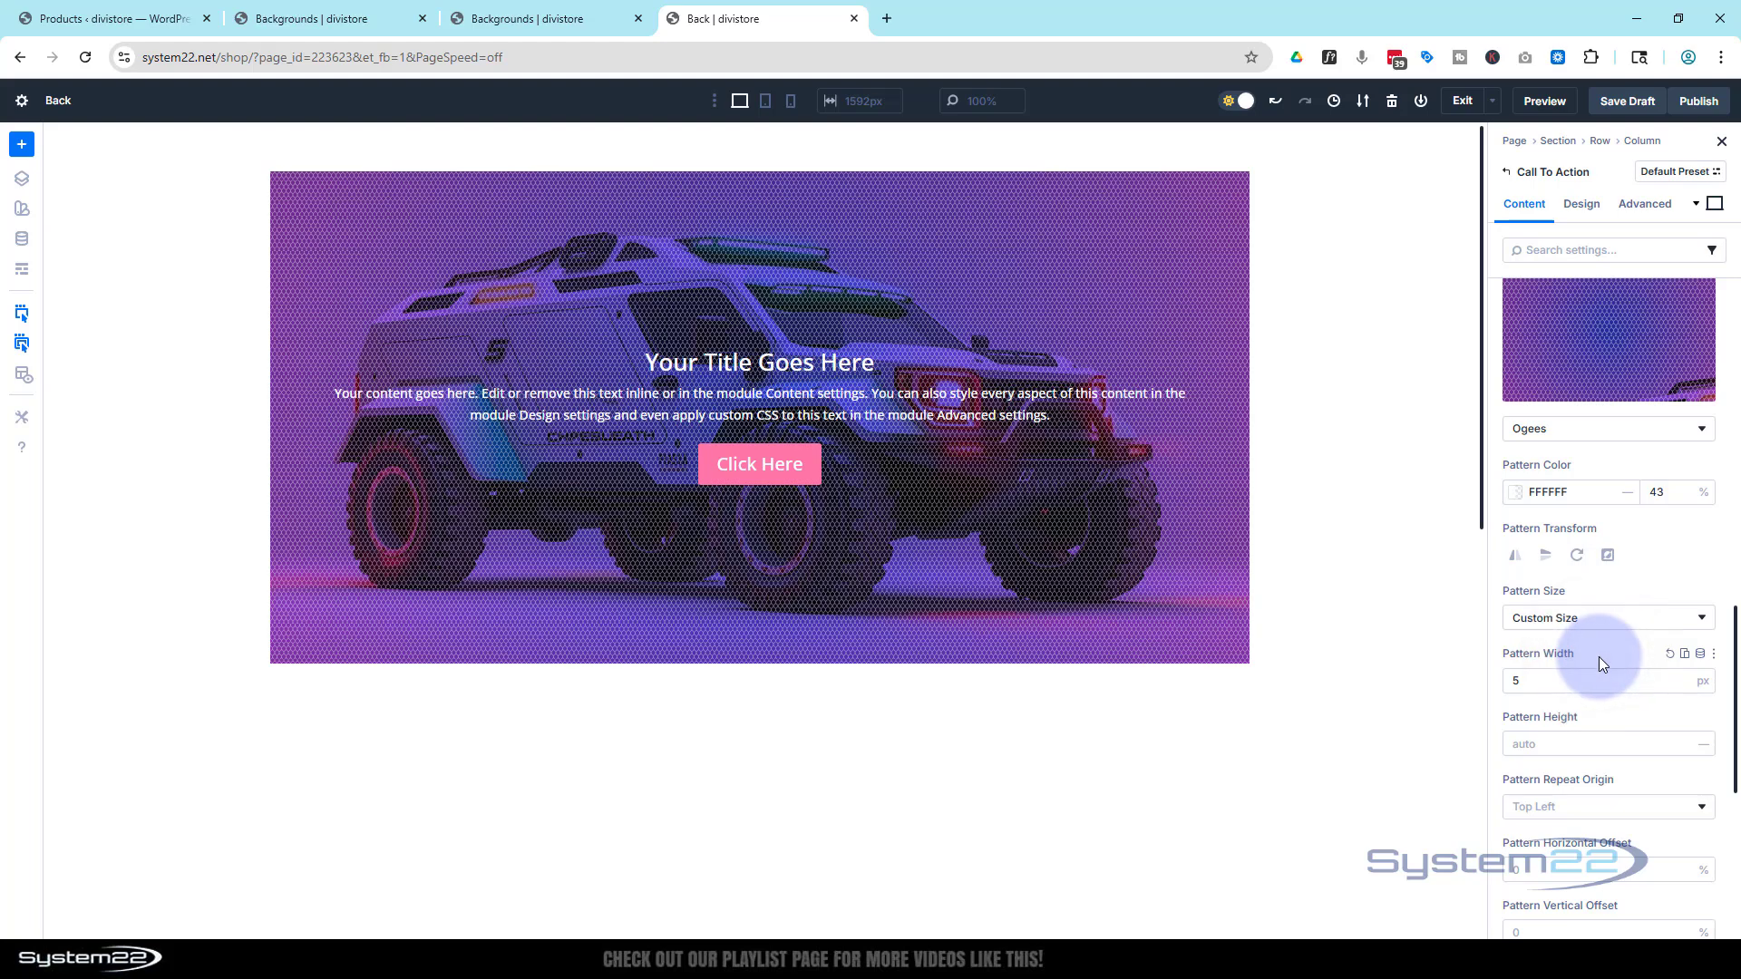
left_click(1516, 703)
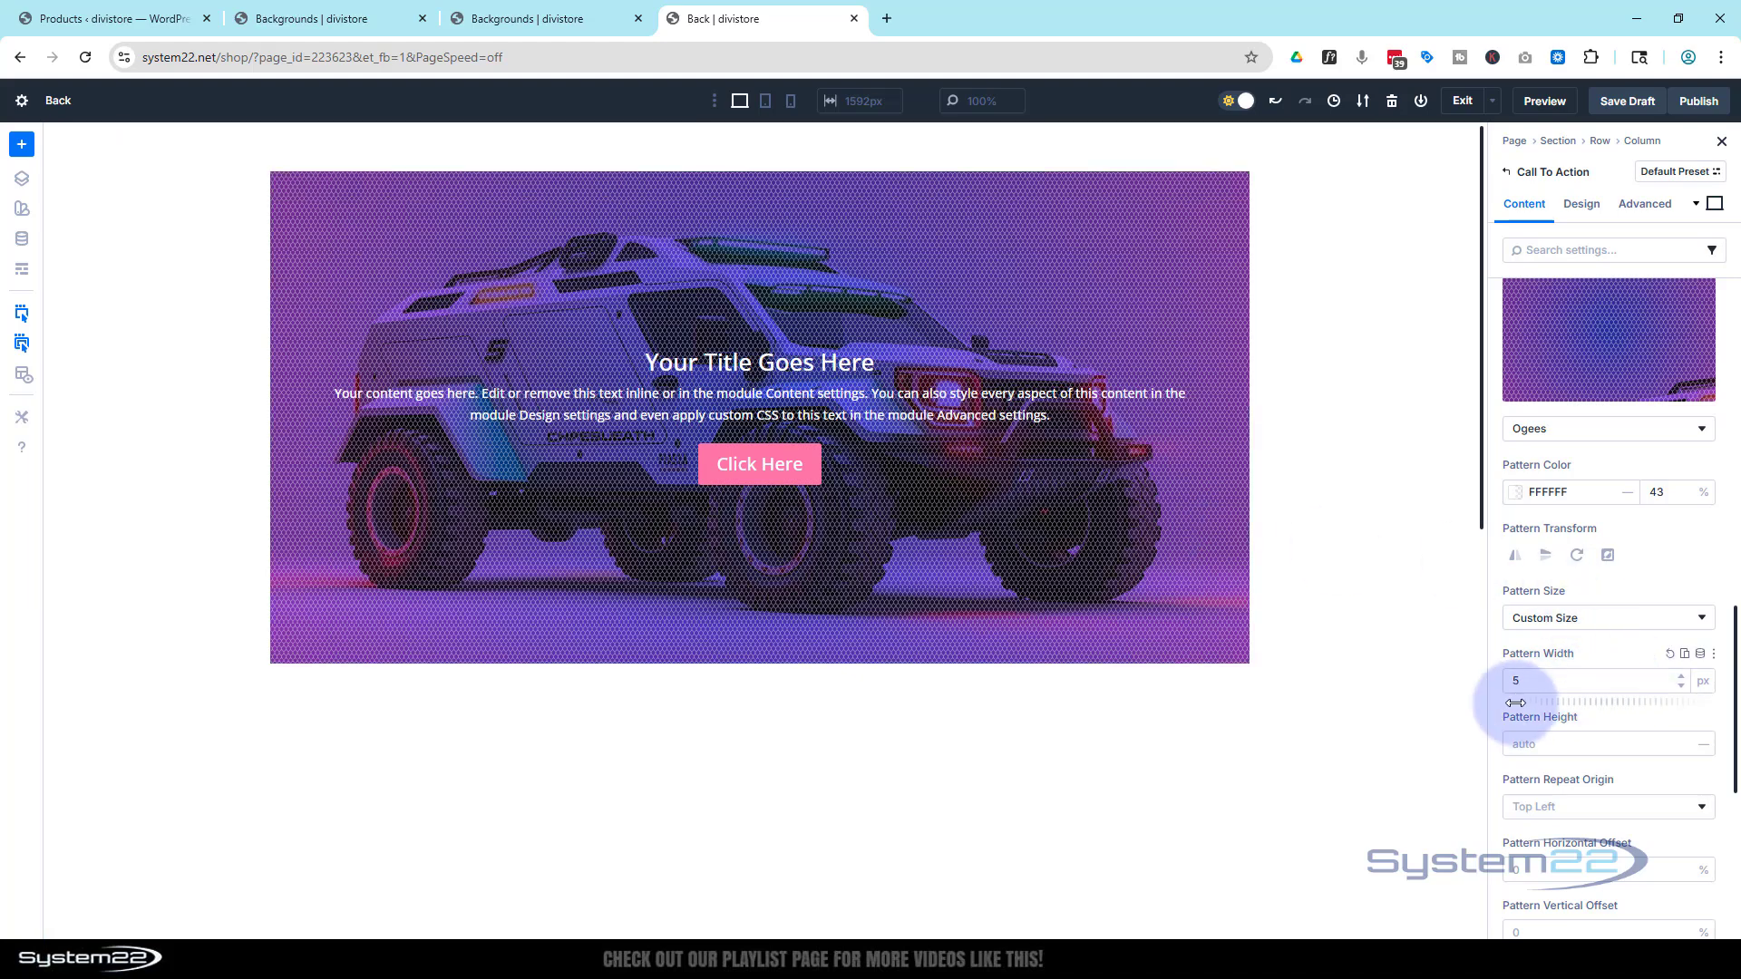
left_click(1516, 685)
left_click(1517, 681)
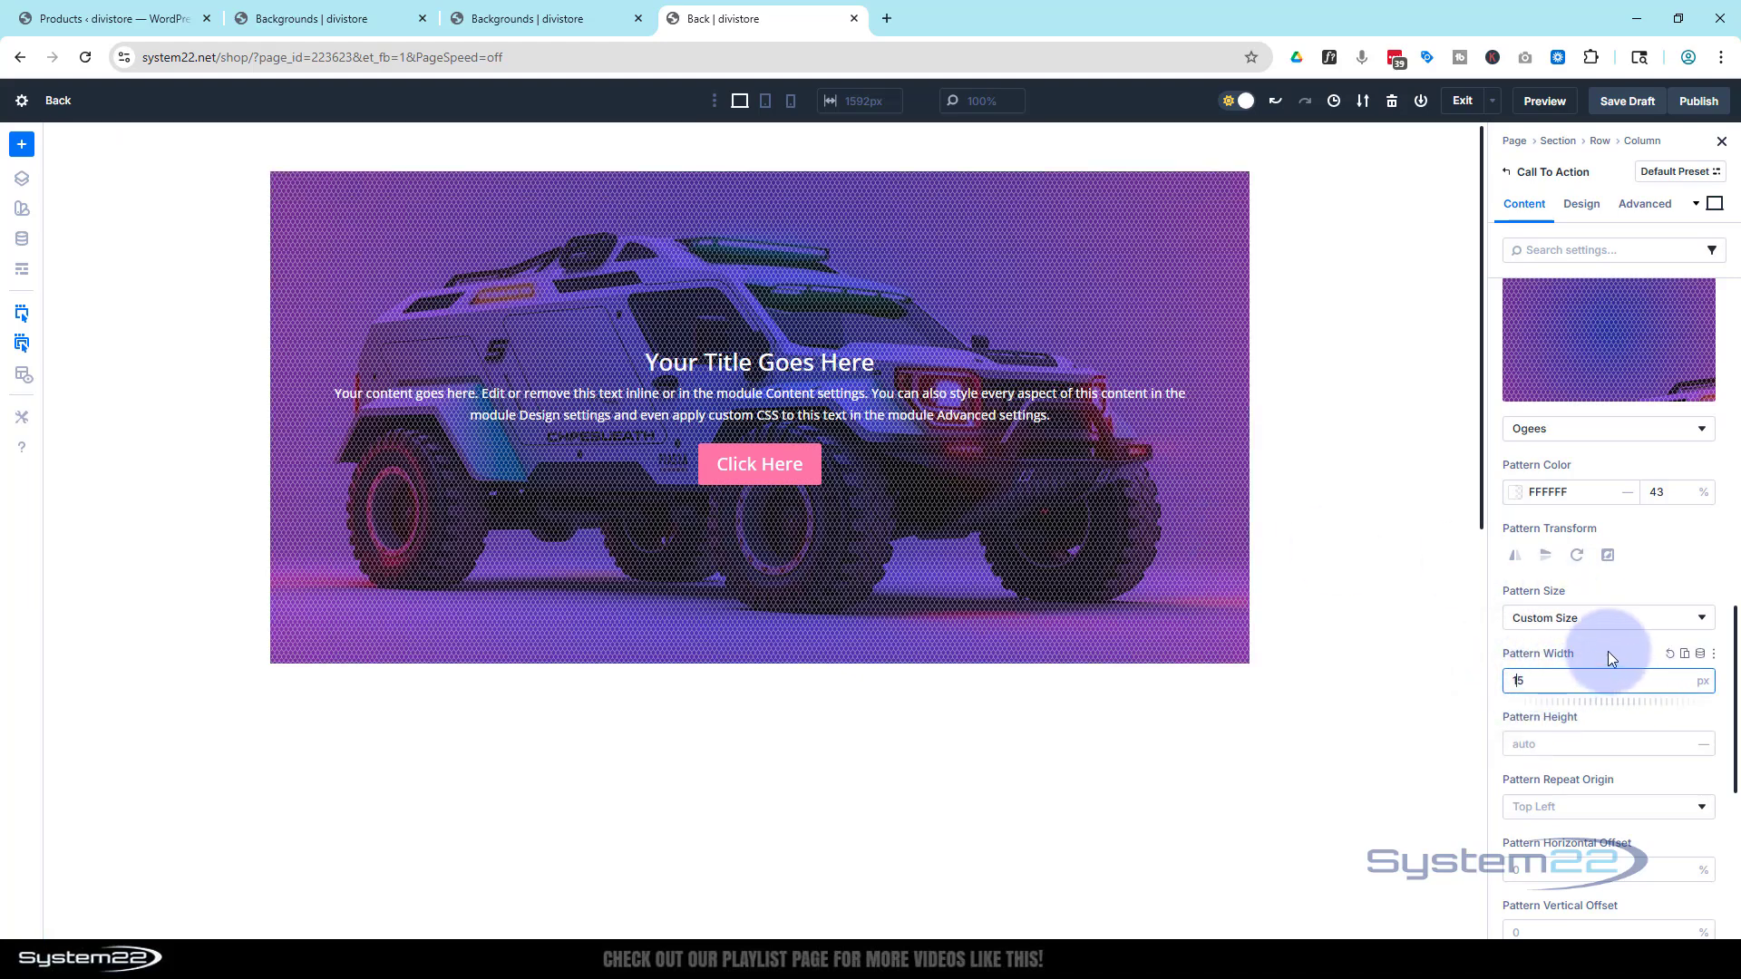
Delete the Ogees pattern from the module background
scroll(1607, 651, "up", 3)
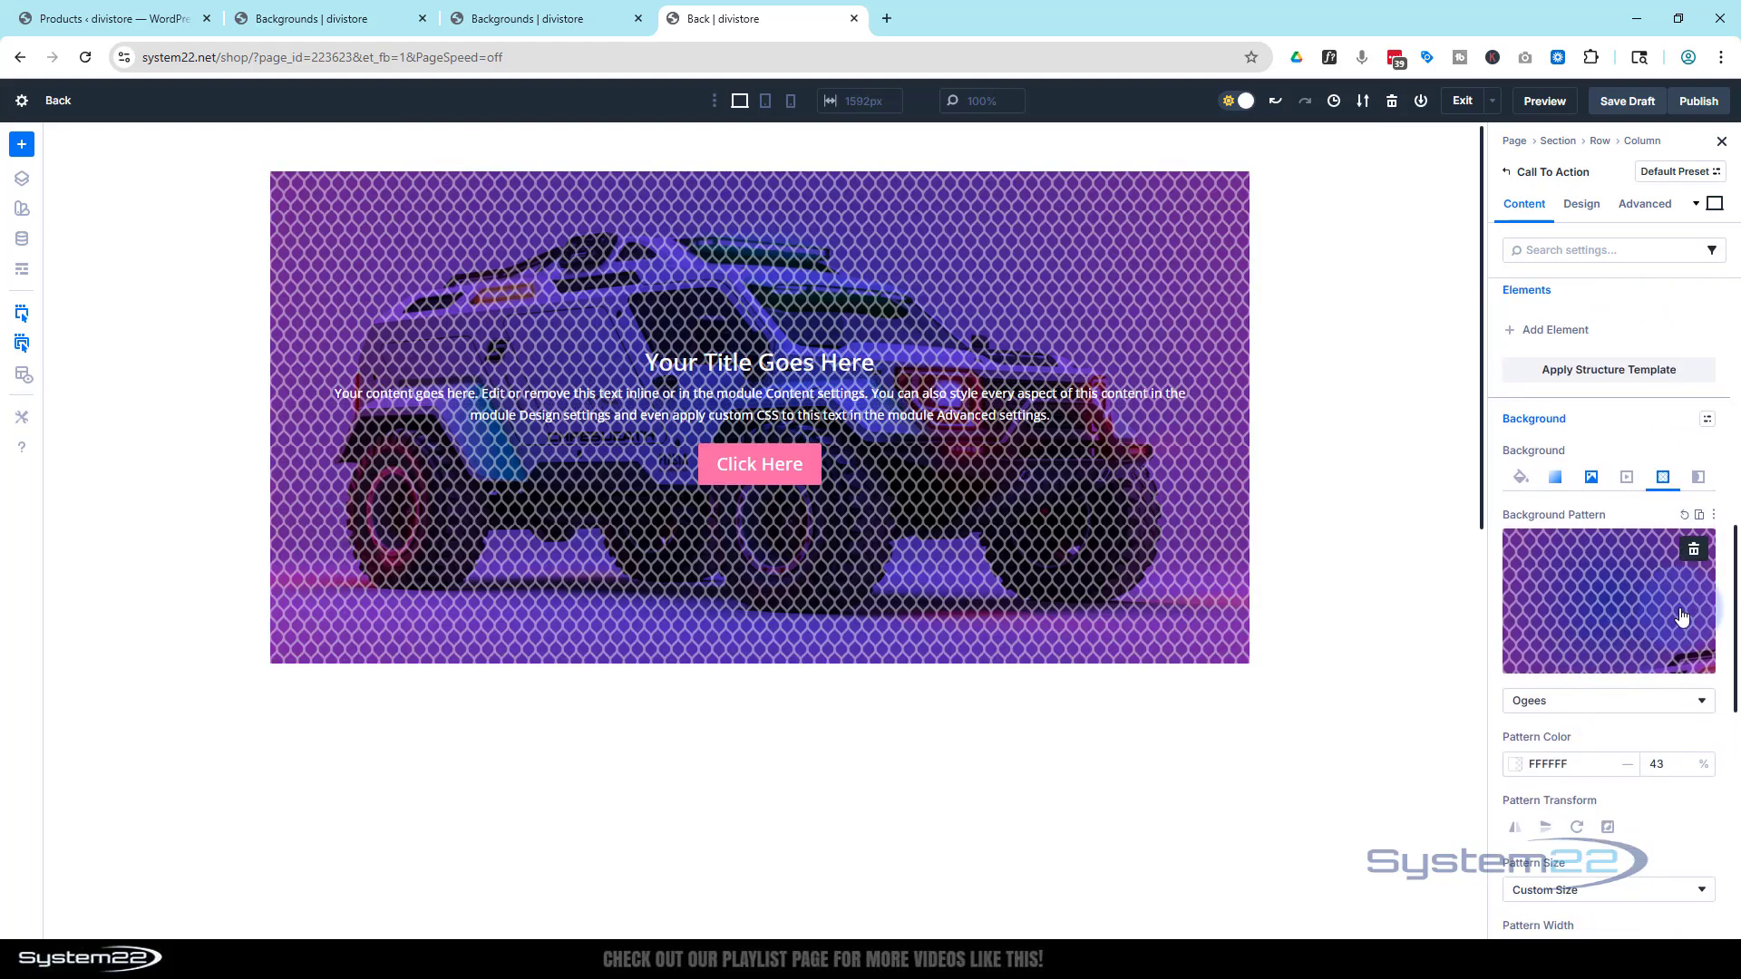
left_click(1693, 552)
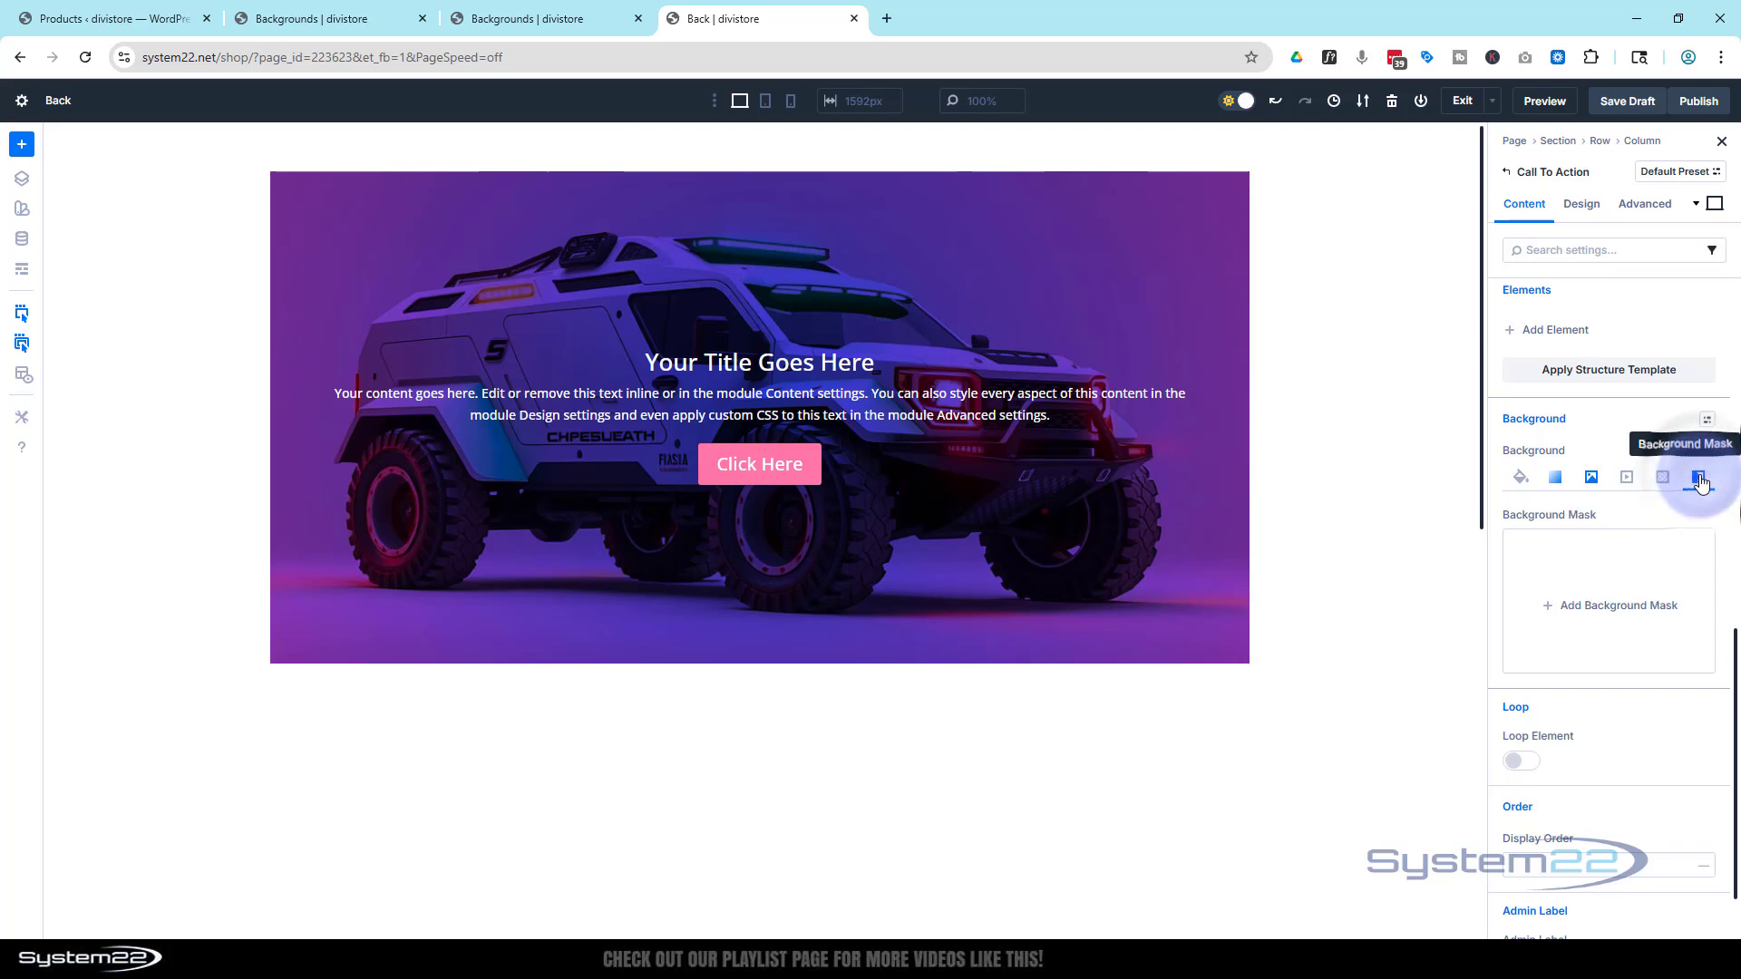
Add a Layer Blob background mask to the module and lower its mask color opacity to 27%
left_click(1609, 603)
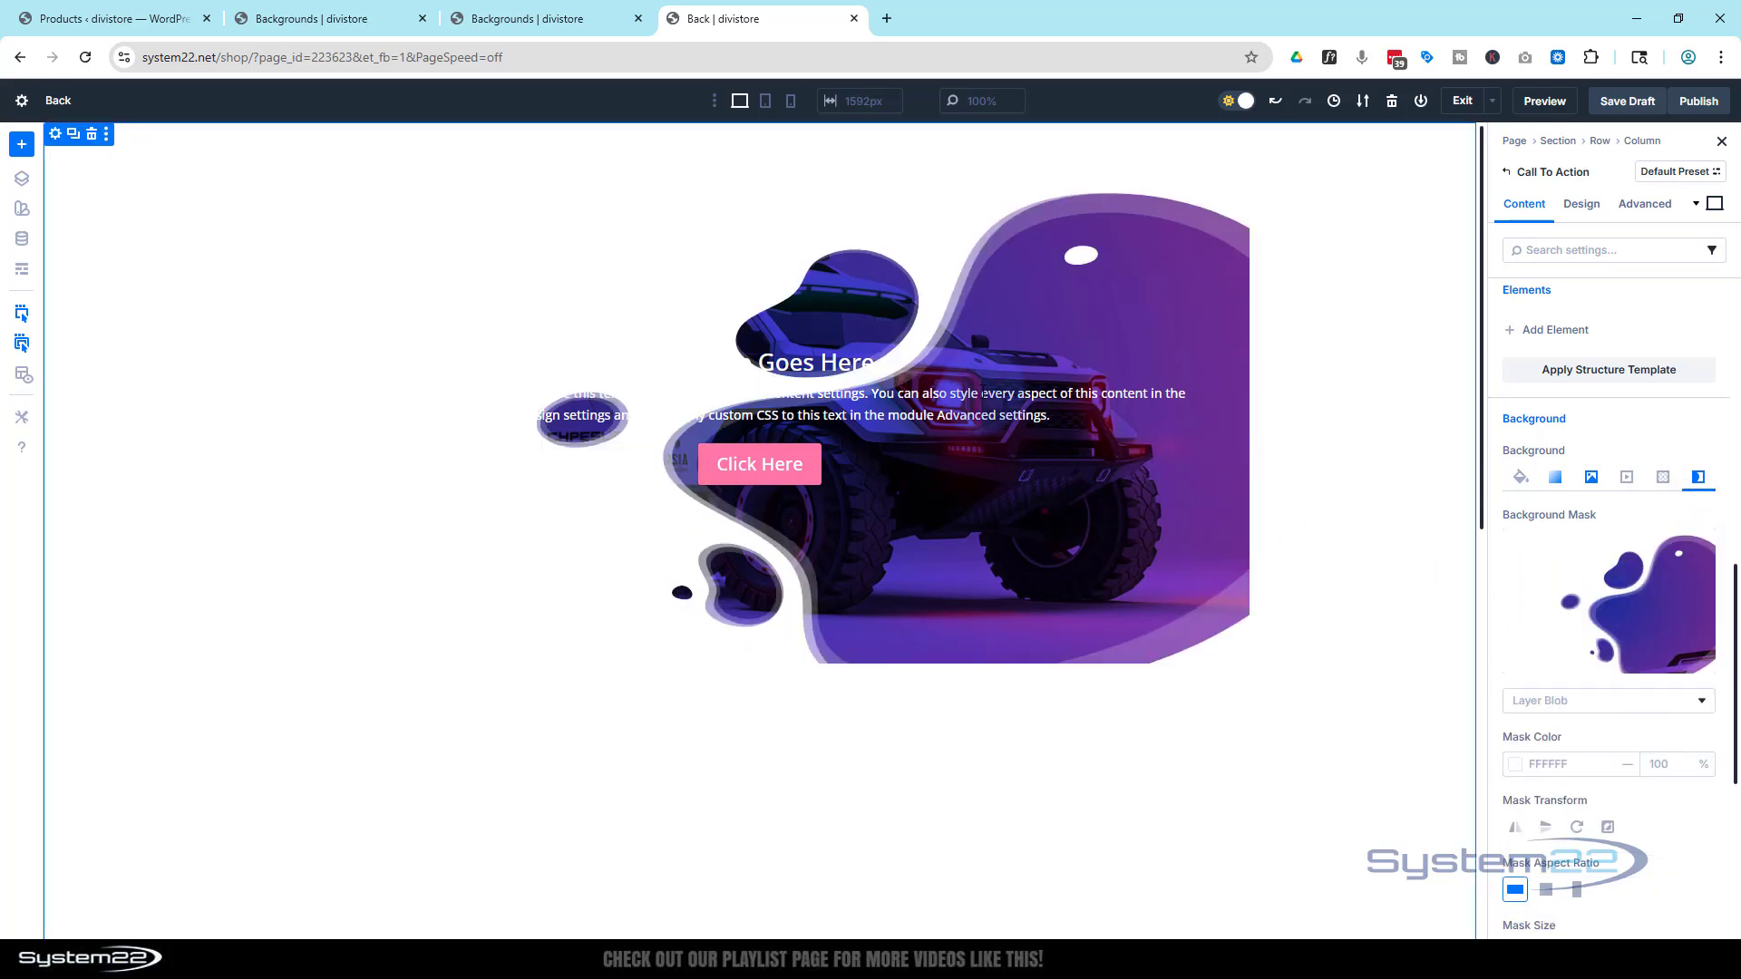
left_click(1515, 766)
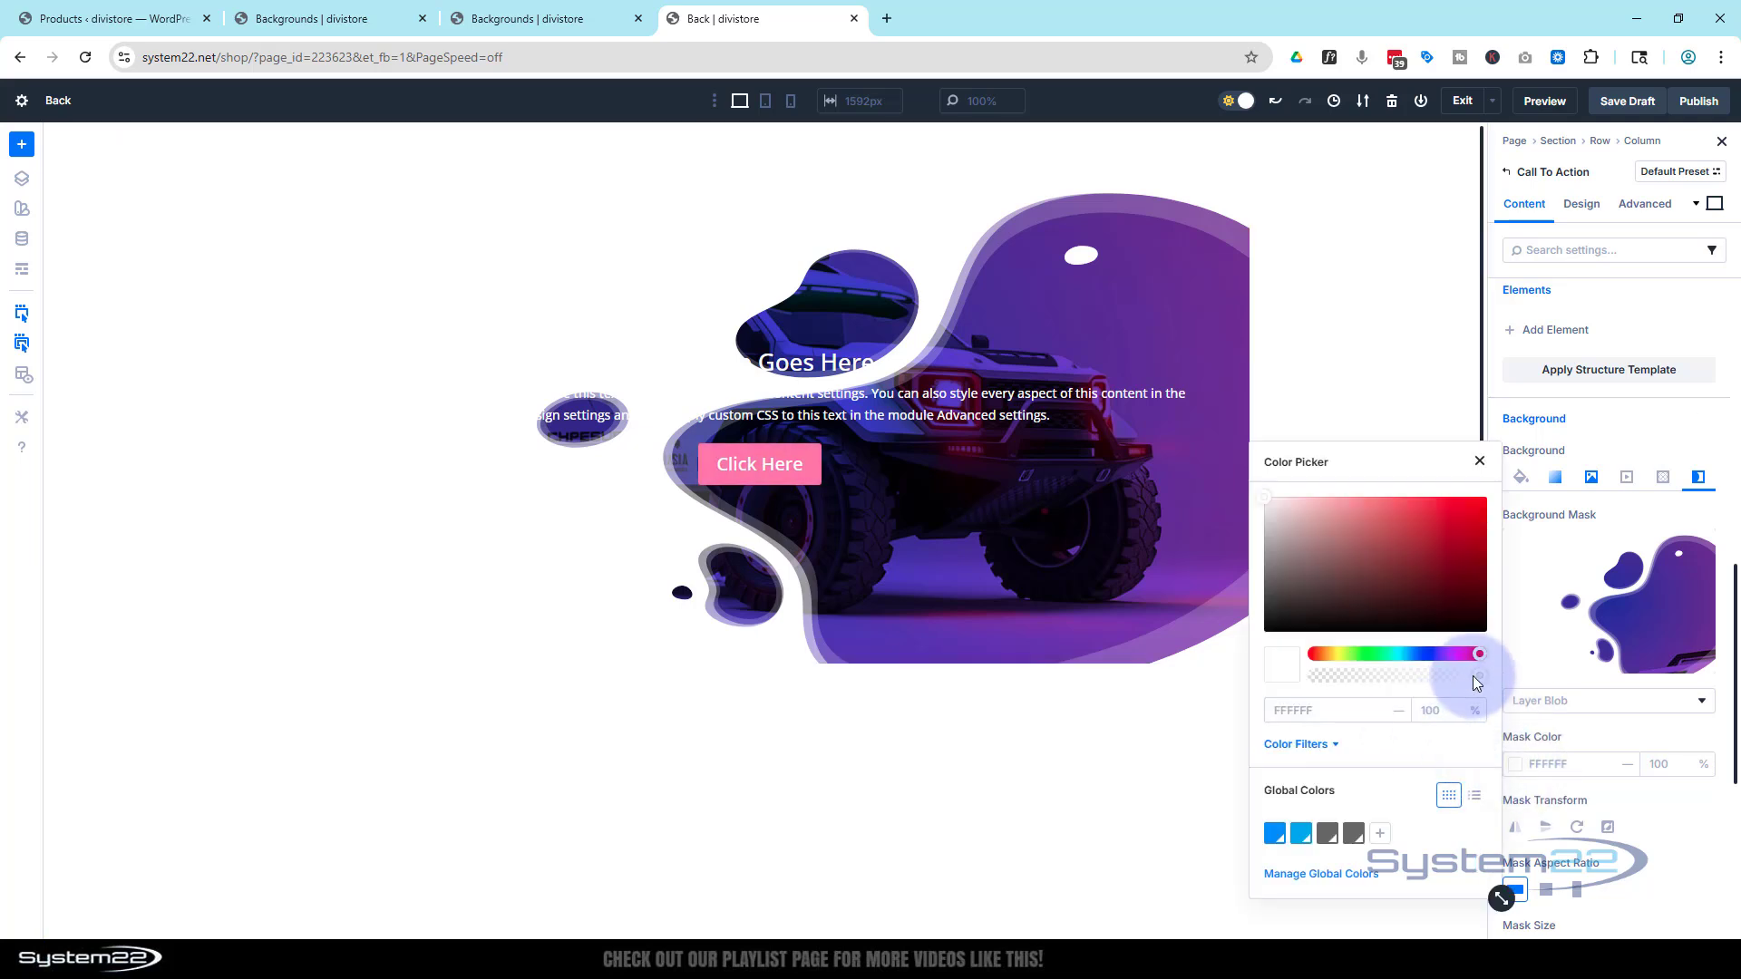
left_click_drag(1480, 675, 1408, 681)
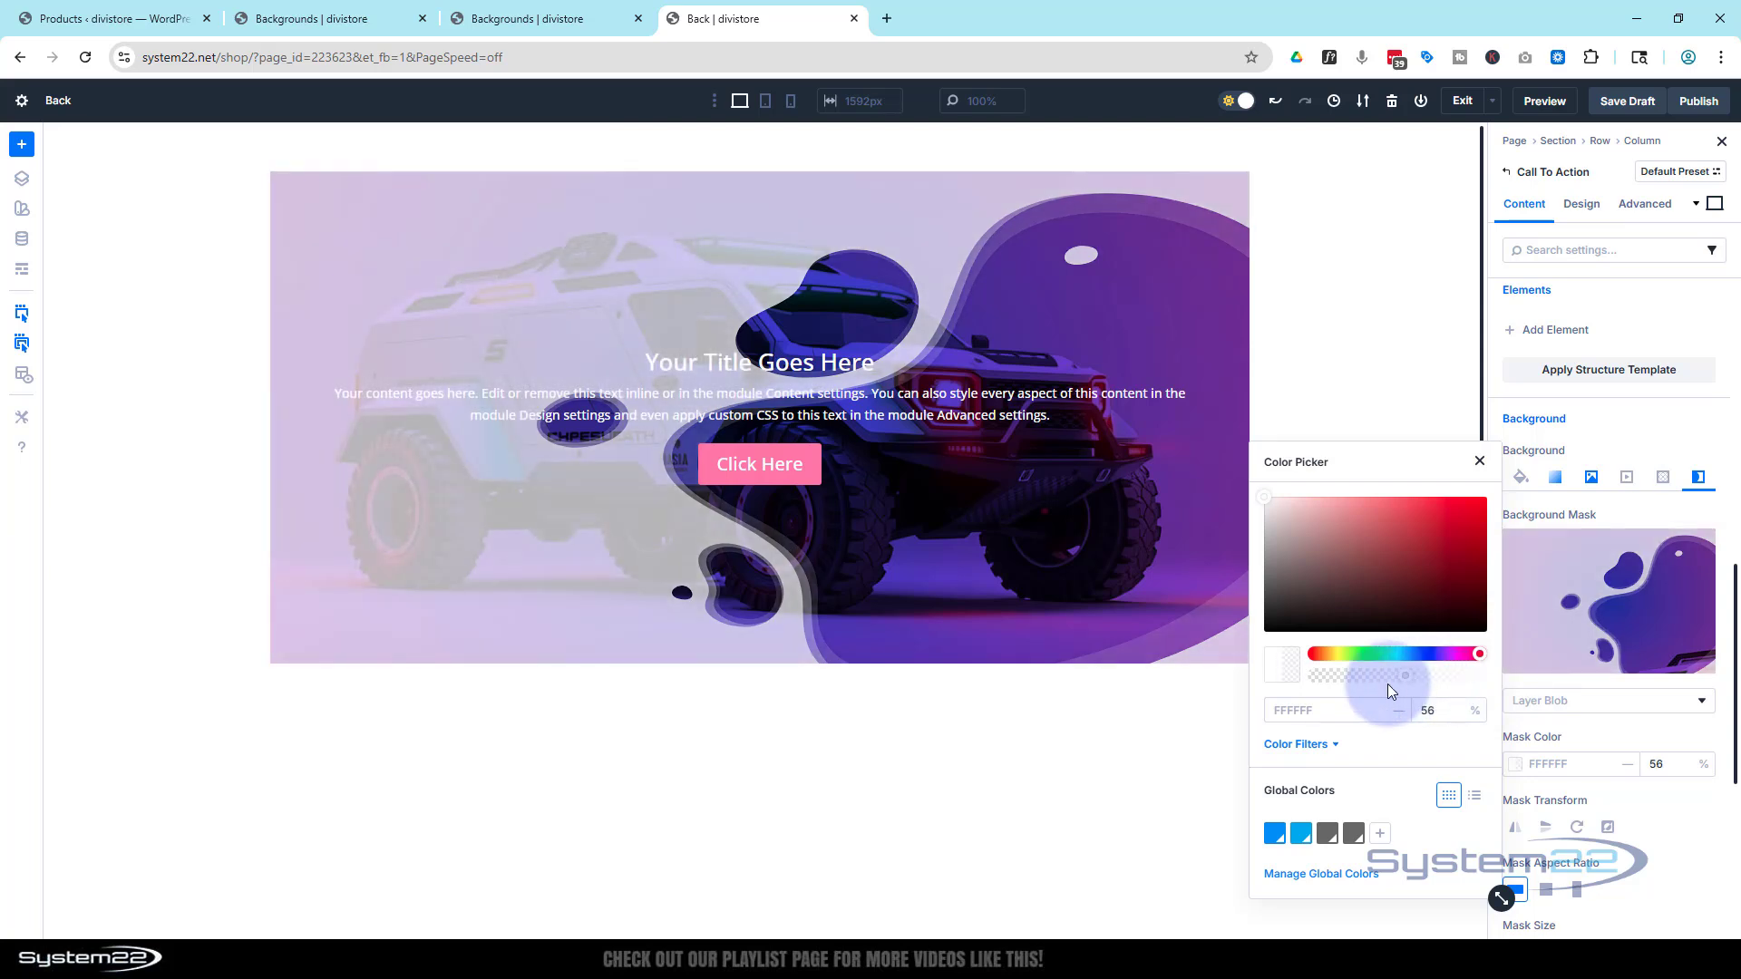
left_click_drag(1387, 684, 1360, 685)
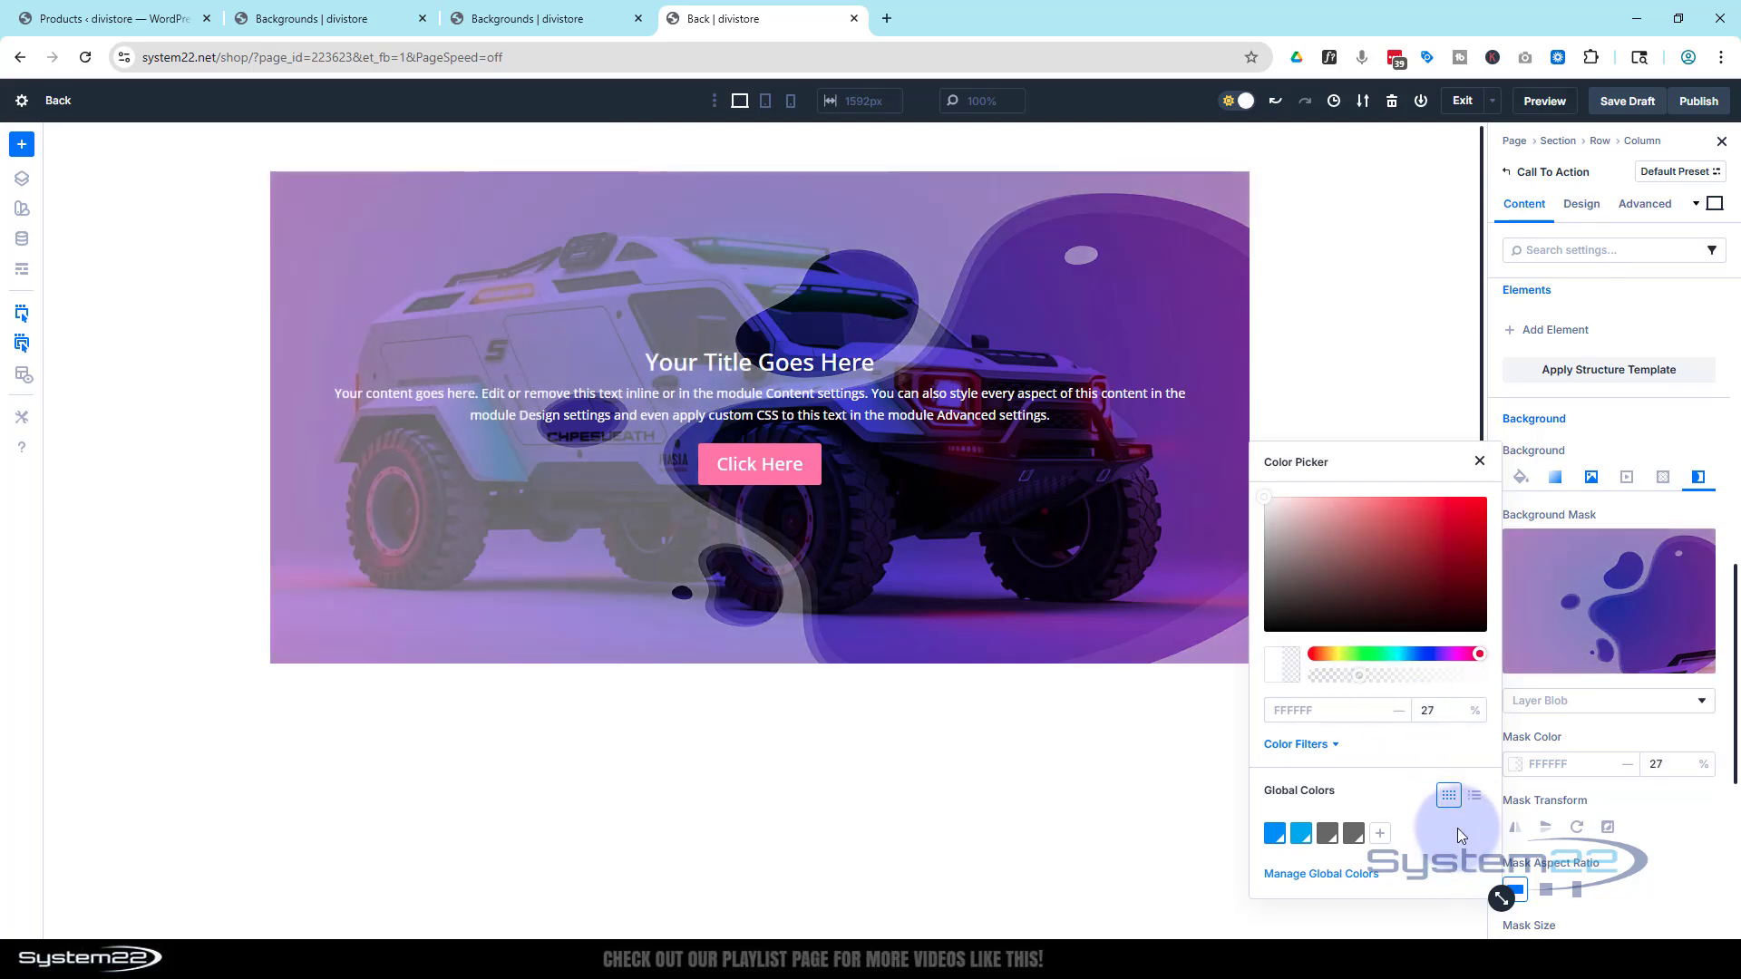
left_click(1480, 464)
Flip the Layer Blob mask horizontally and vertically, and rotate it
scroll(1547, 453, "down", 1)
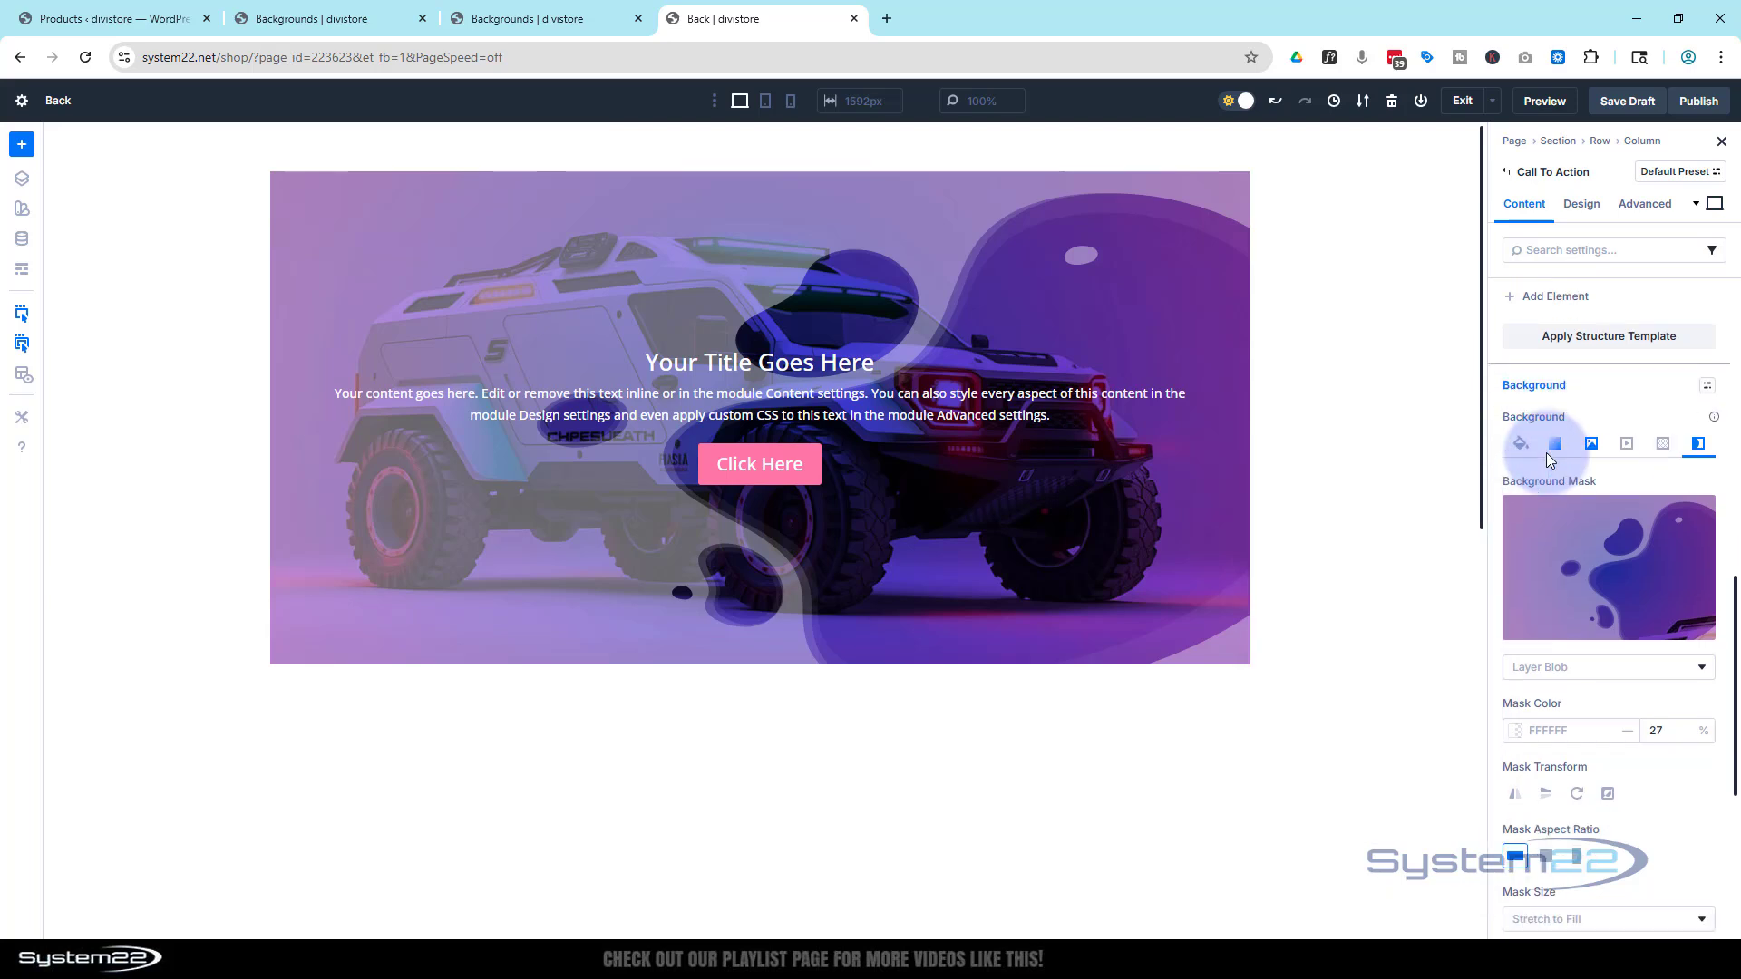
scroll(1547, 453, "down", 3)
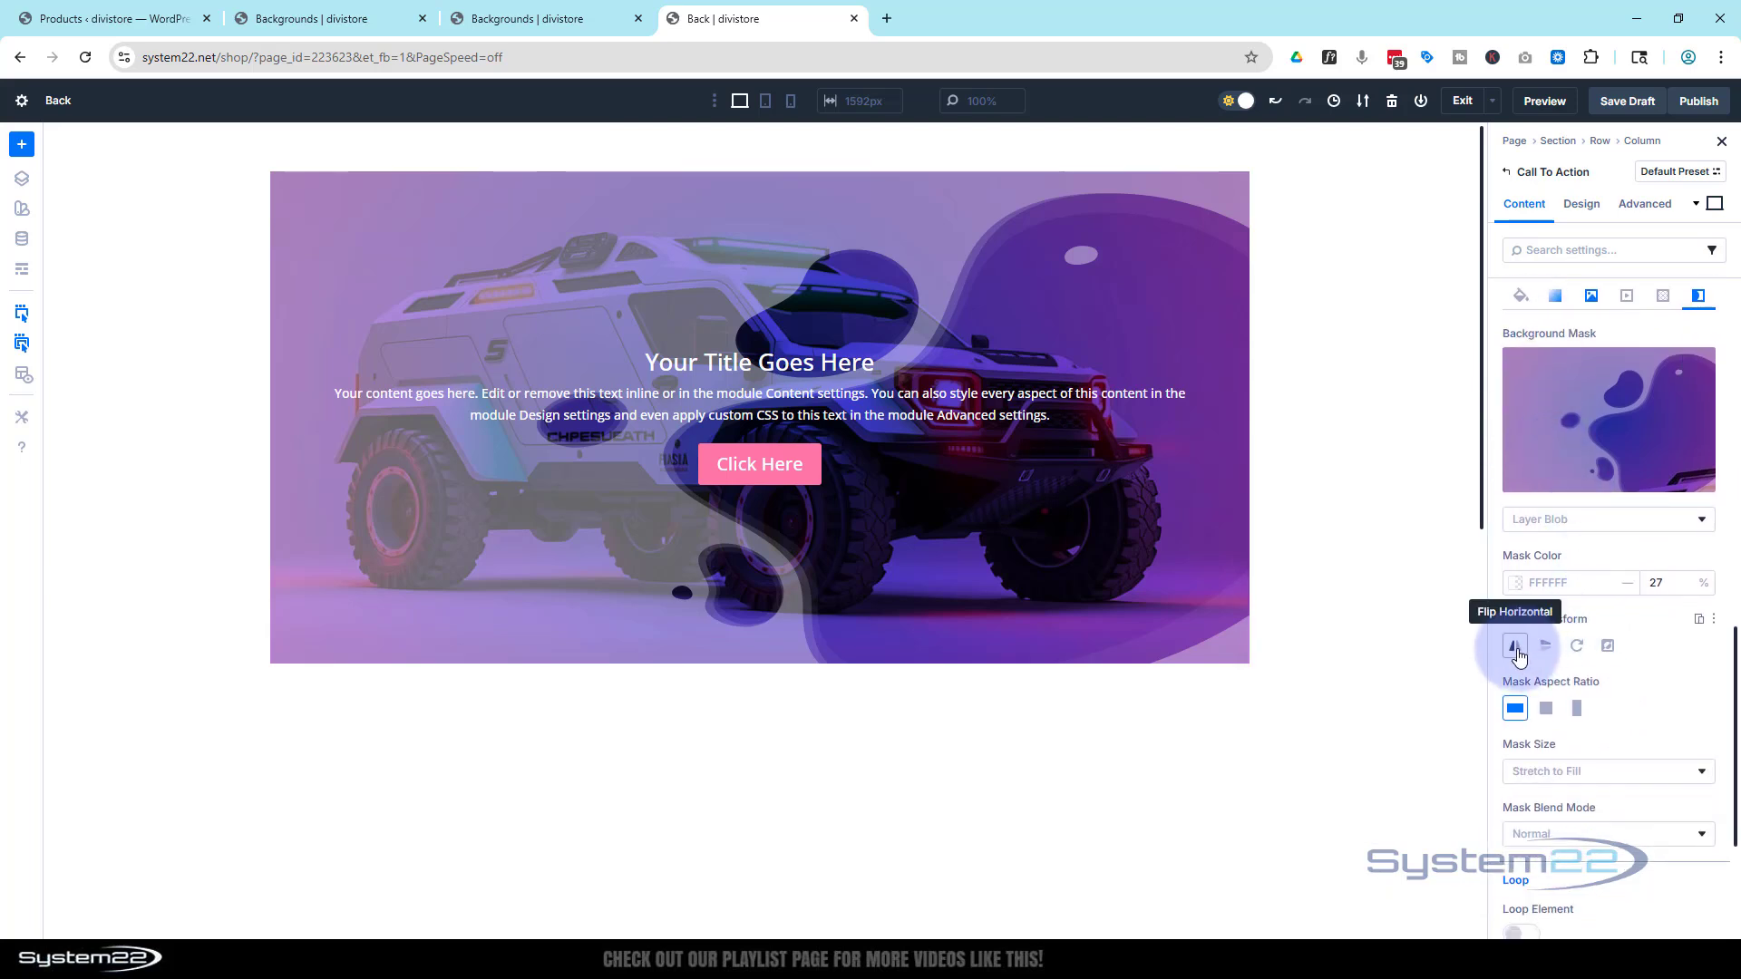
left_click(1516, 649)
left_click(1546, 649)
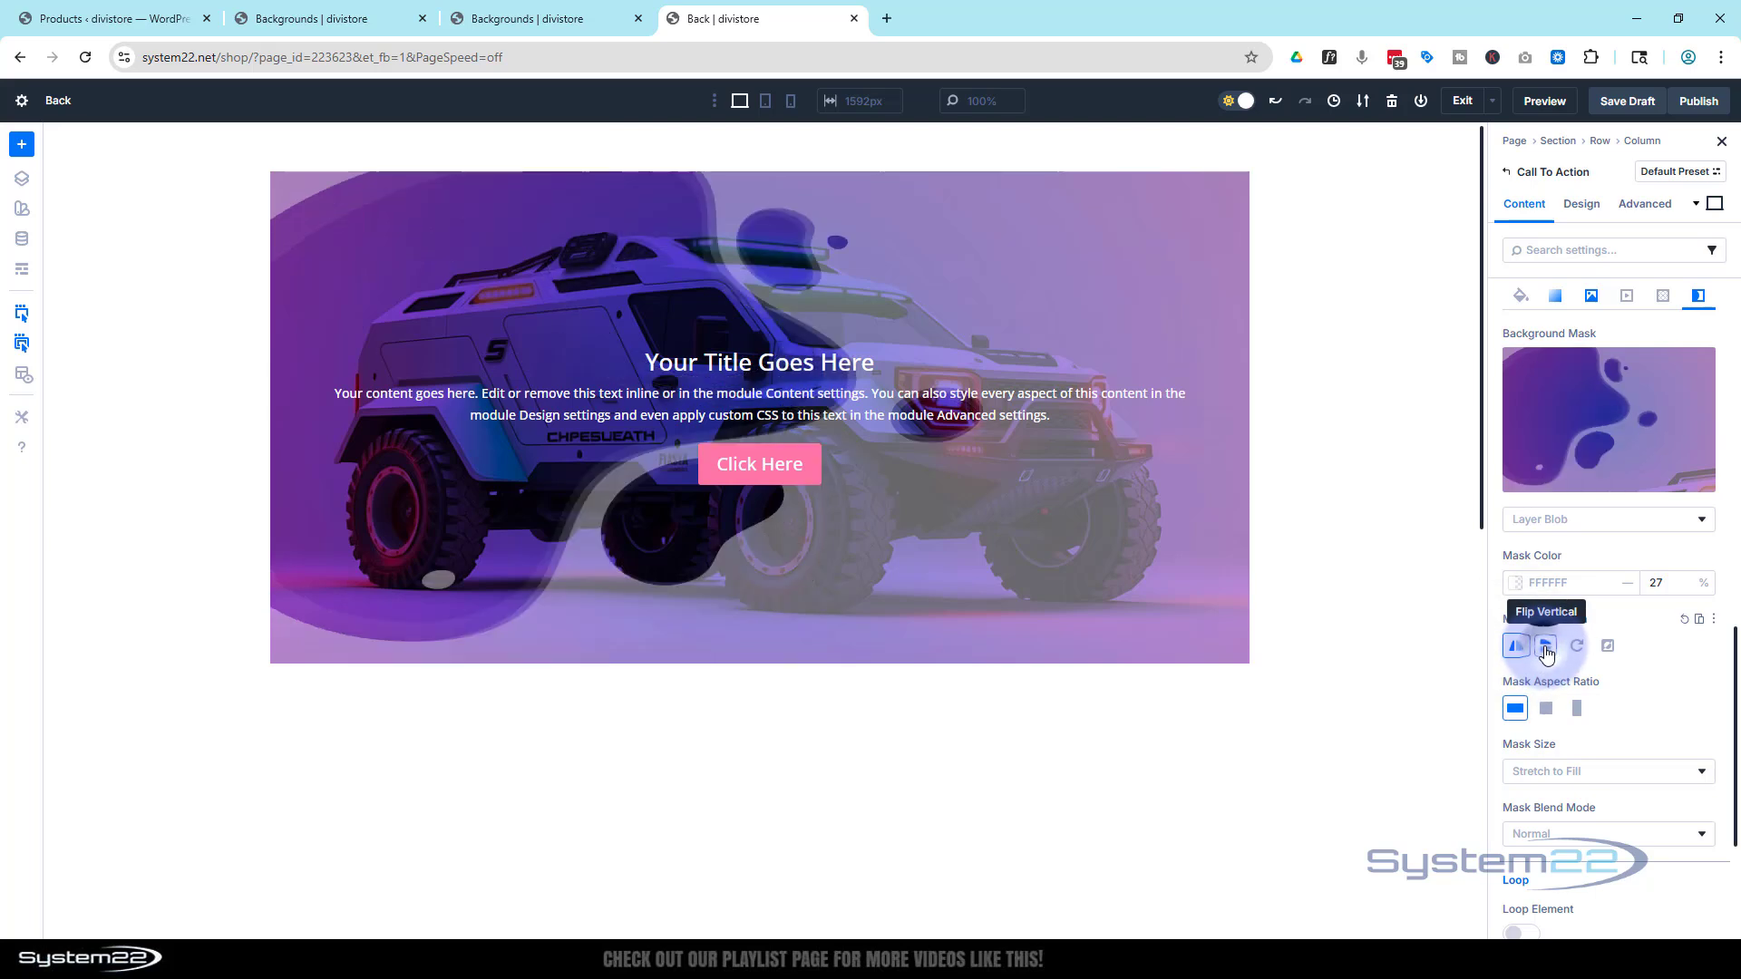
left_click(1577, 647)
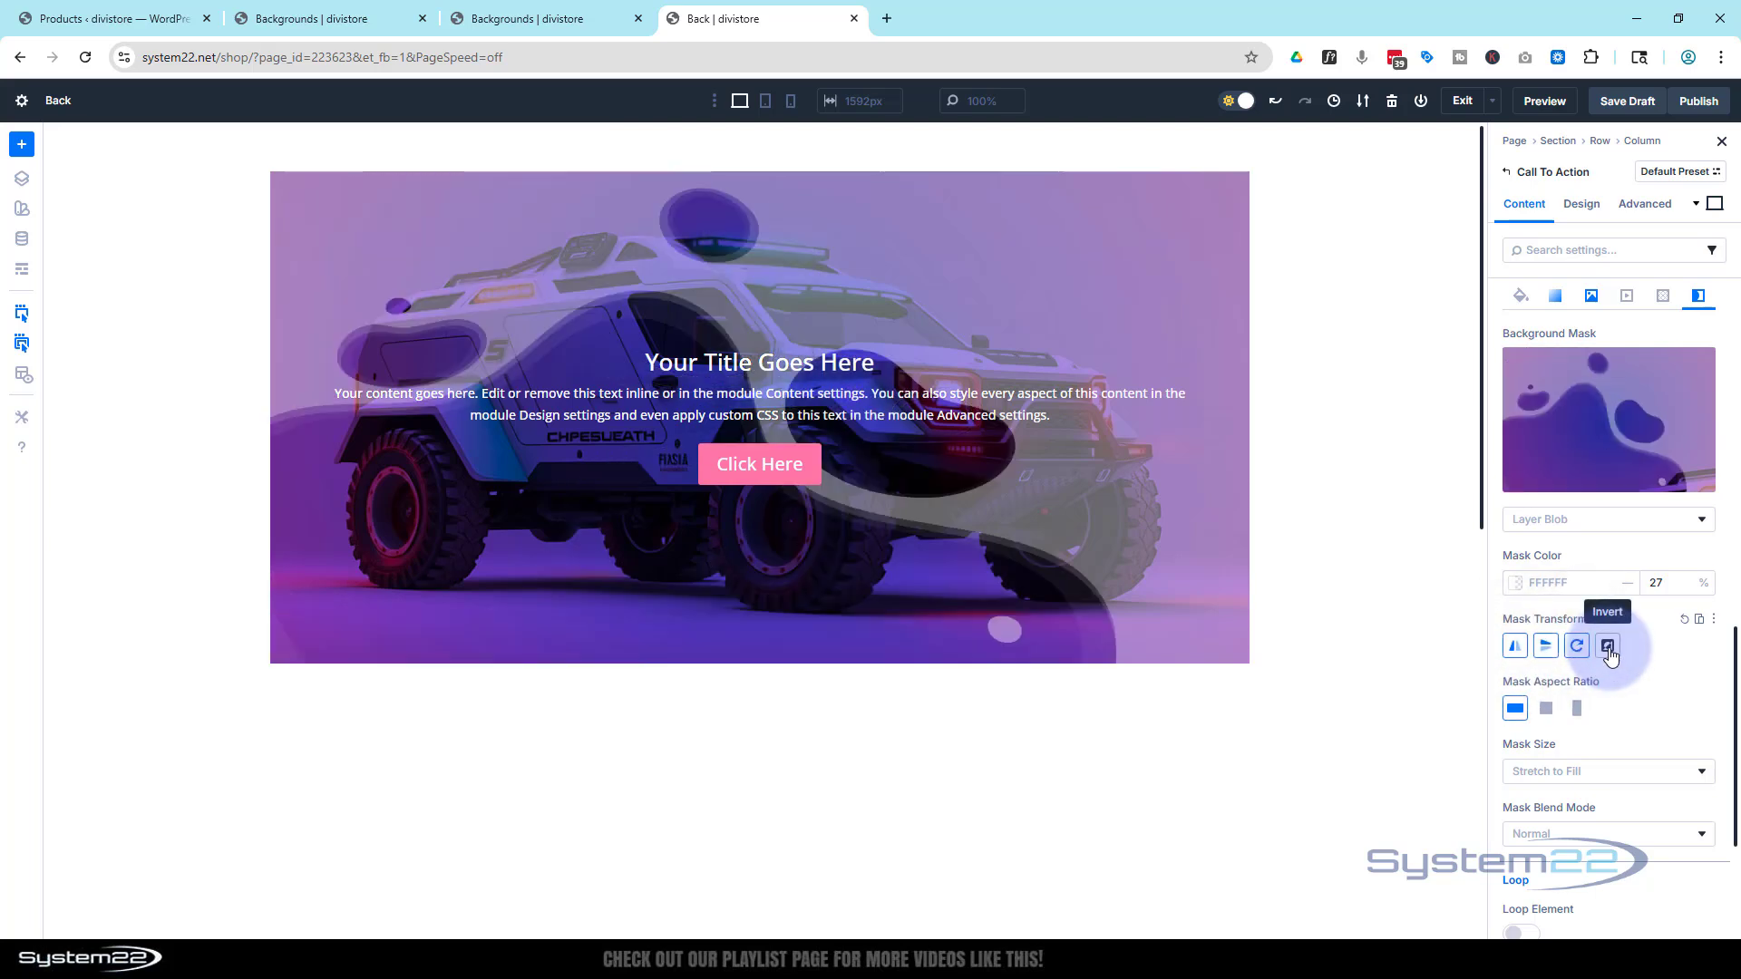
Try inverting the transformed Layer Blob mask, switching the inversion on and off to compare both looks
left_click(1608, 648)
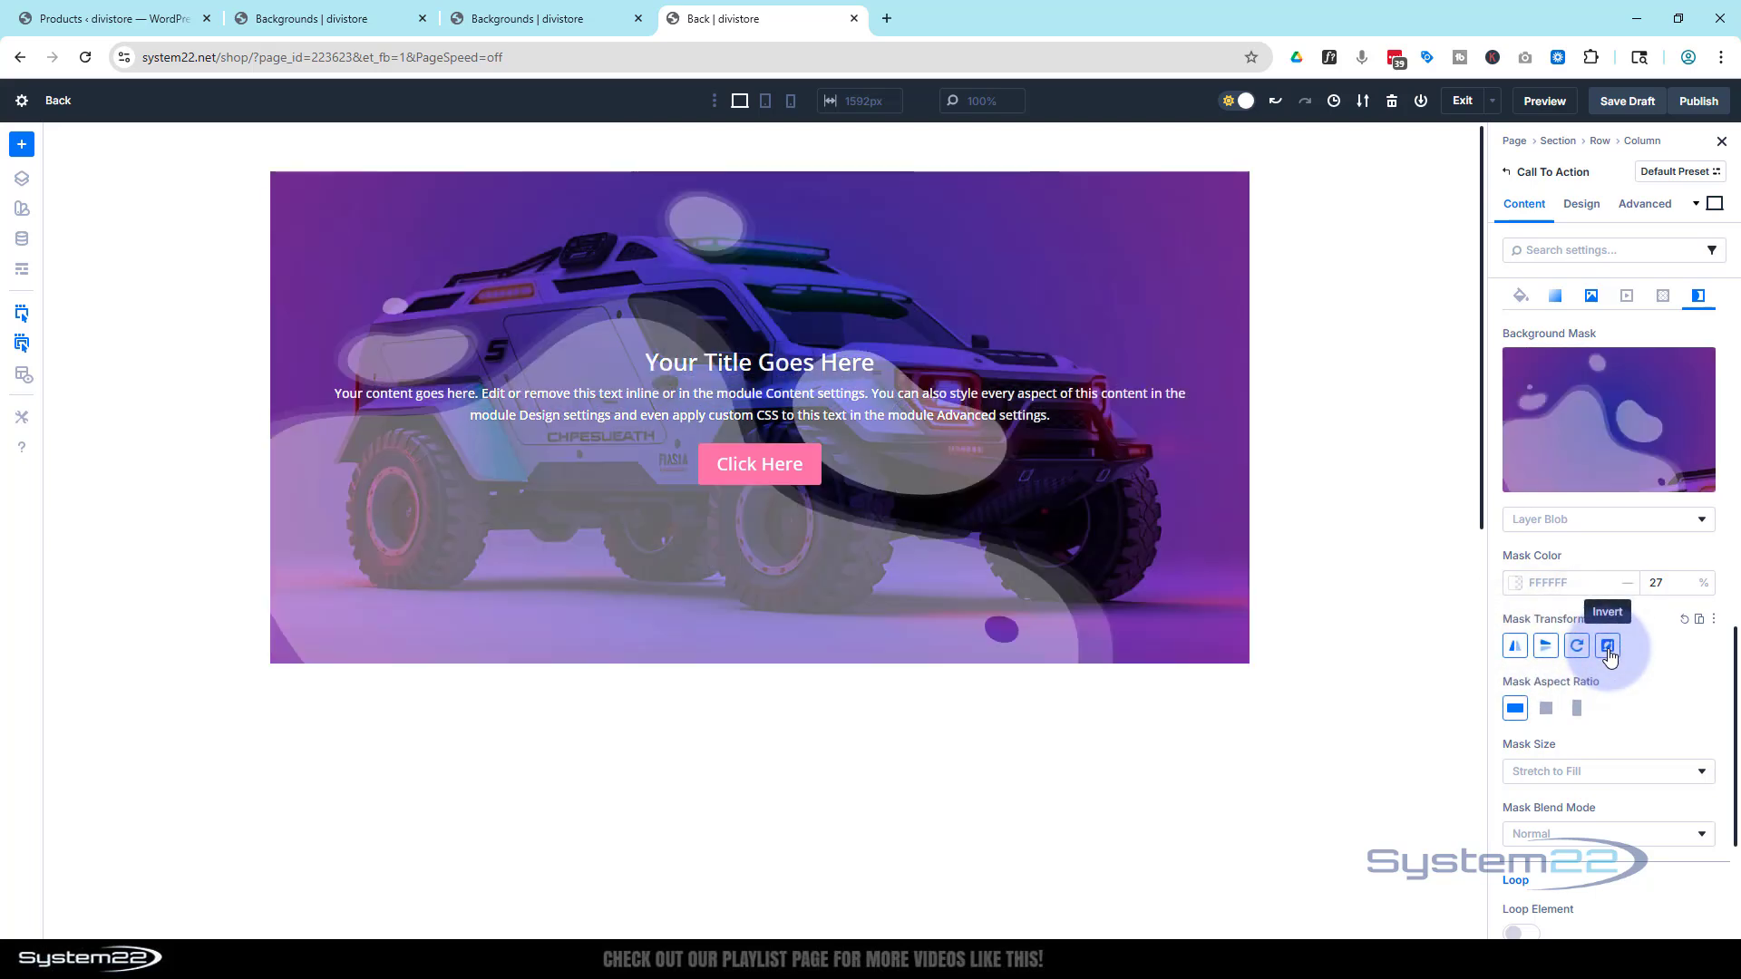
left_click(1608, 648)
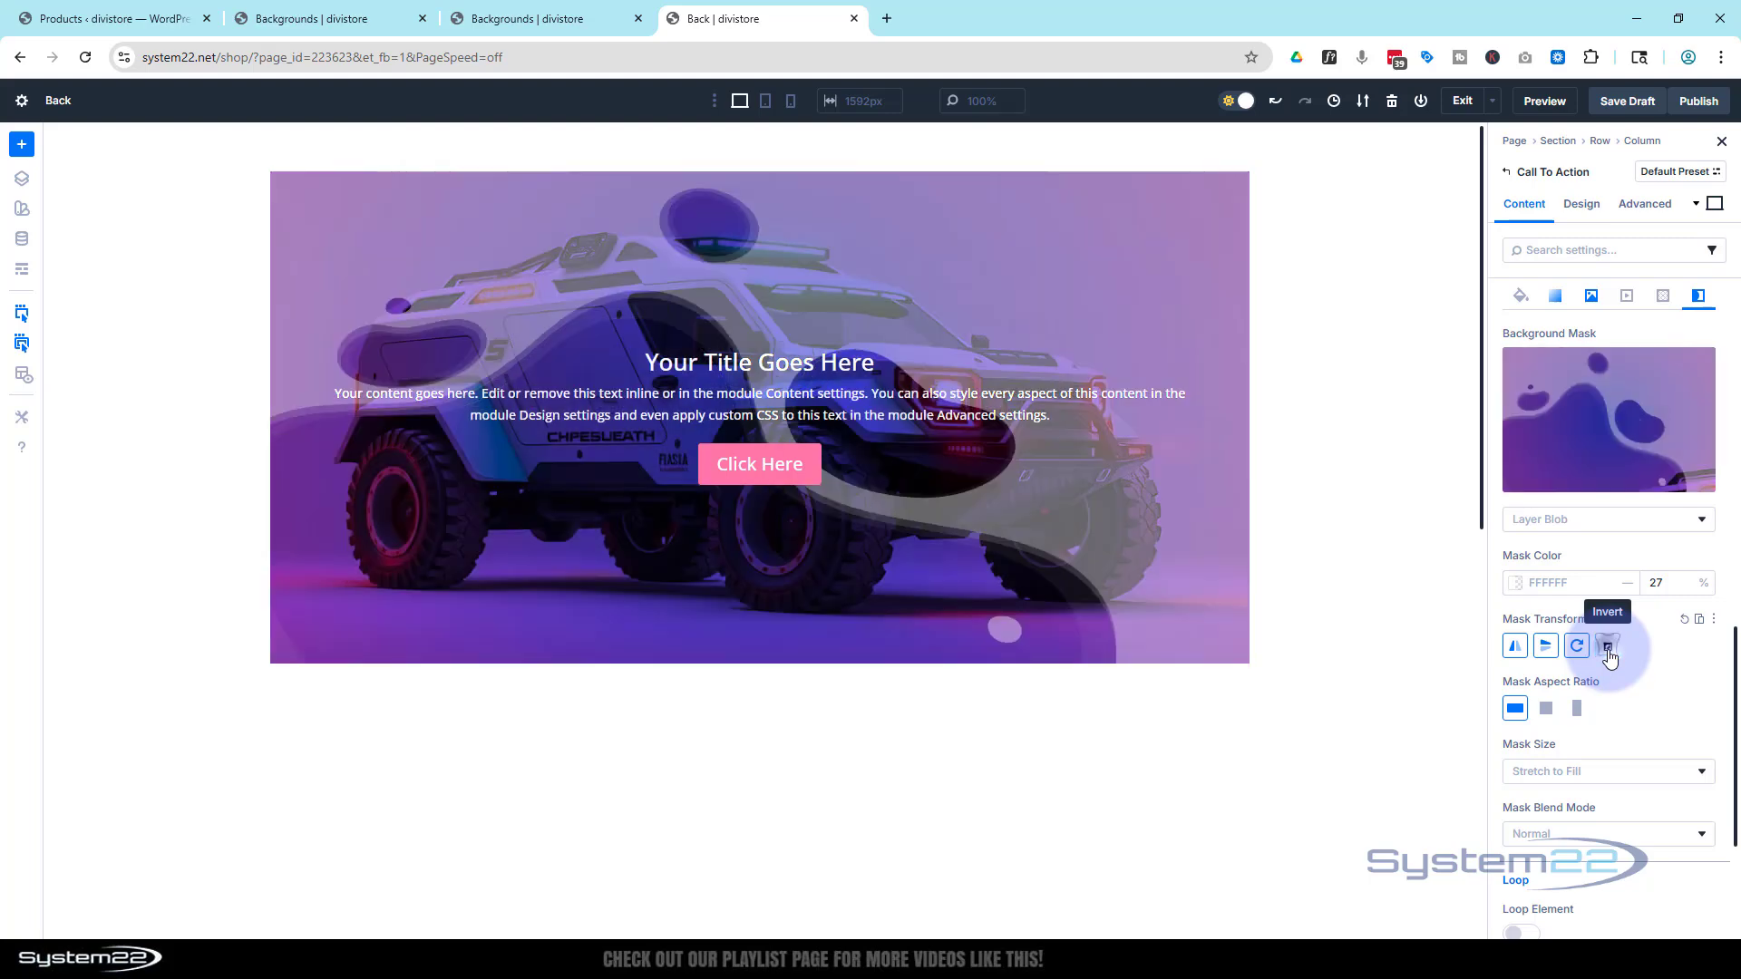
left_click(1608, 647)
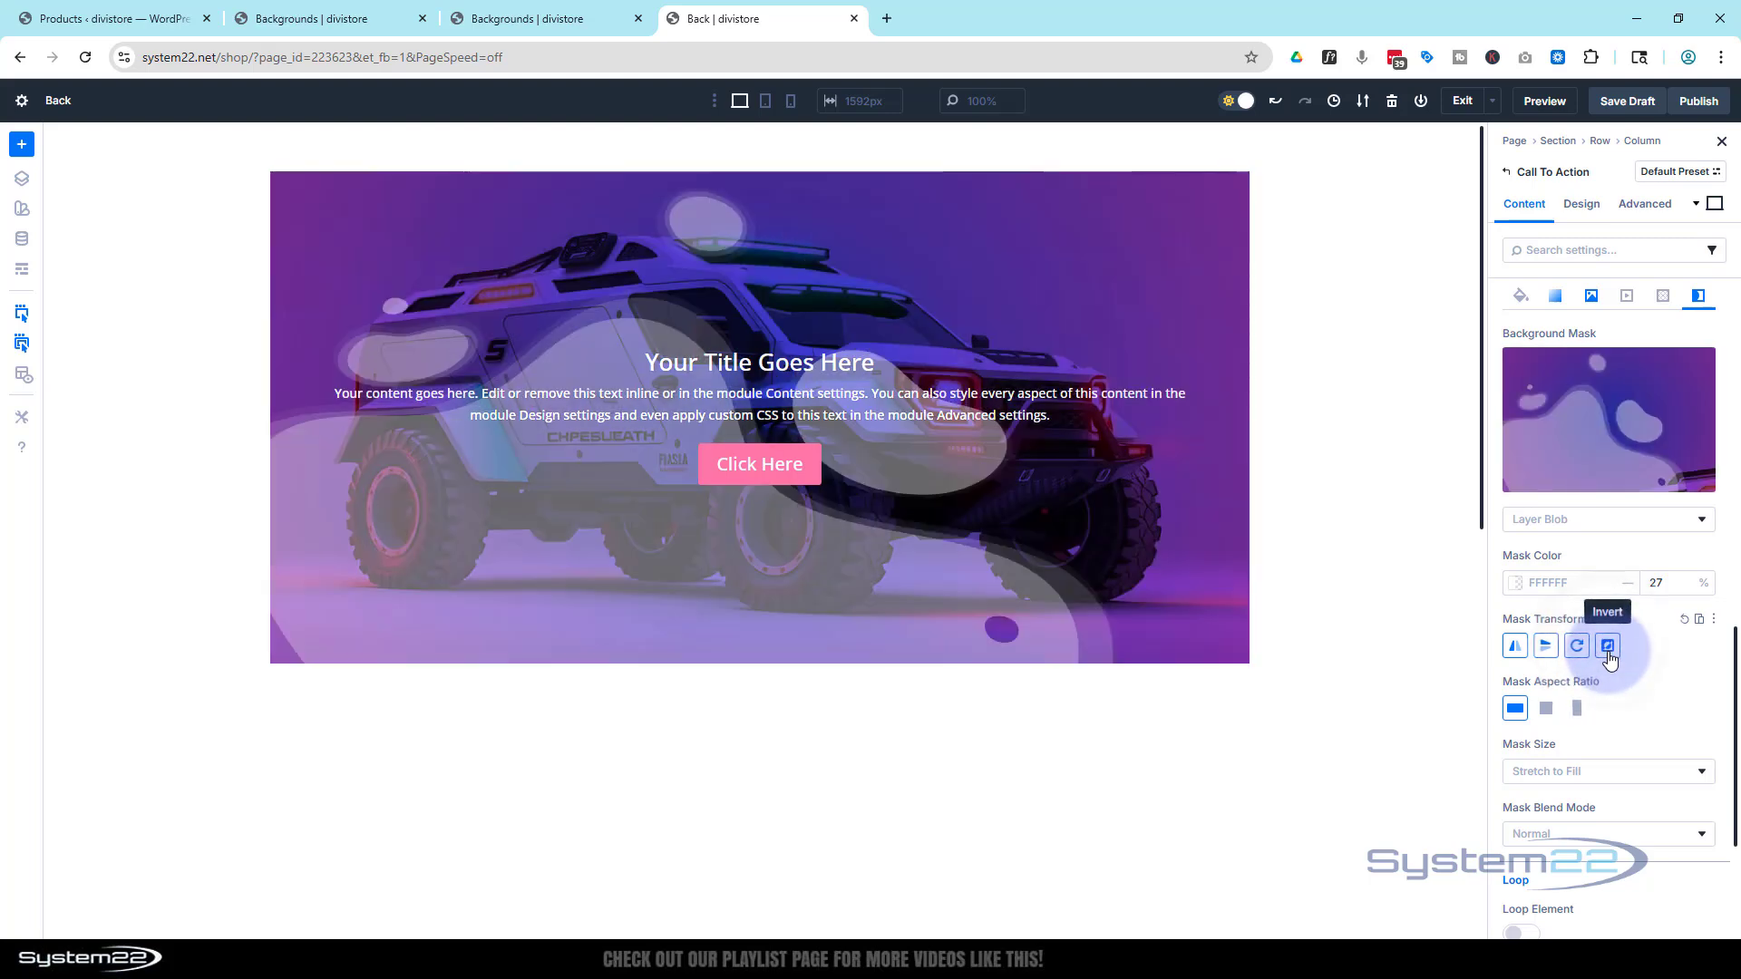
left_click(1608, 648)
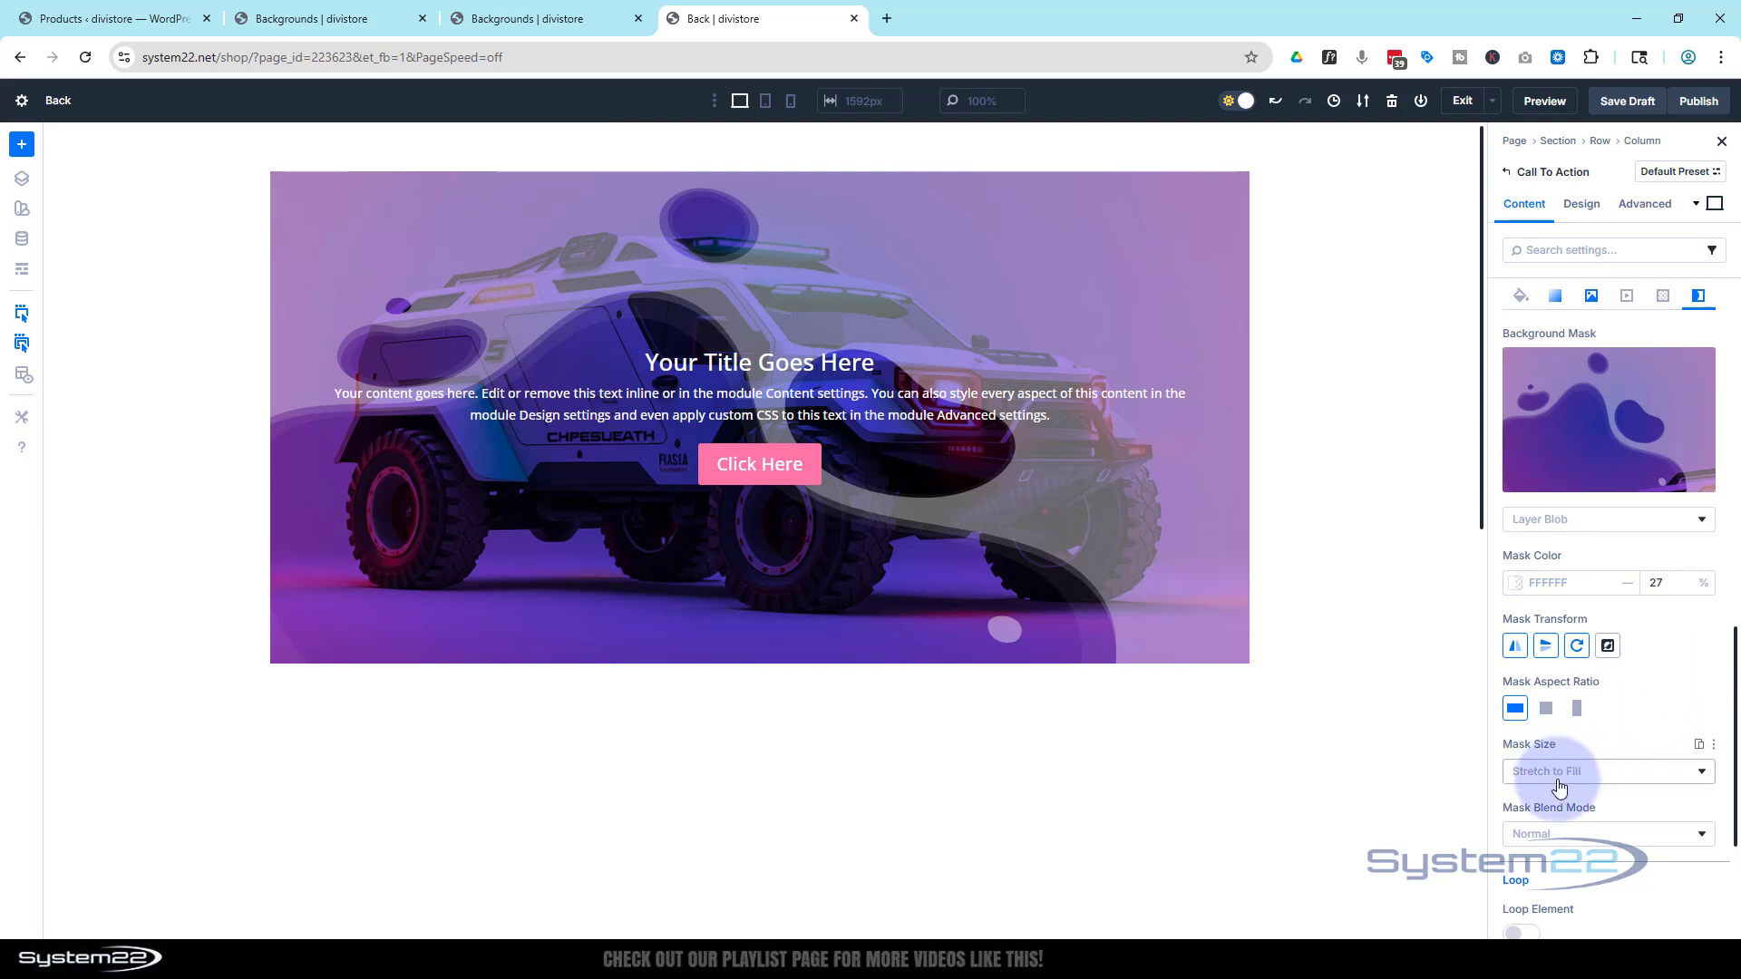
Try the Multiply and Overlay blend modes on the Layer Blob mask
left_click(1570, 841)
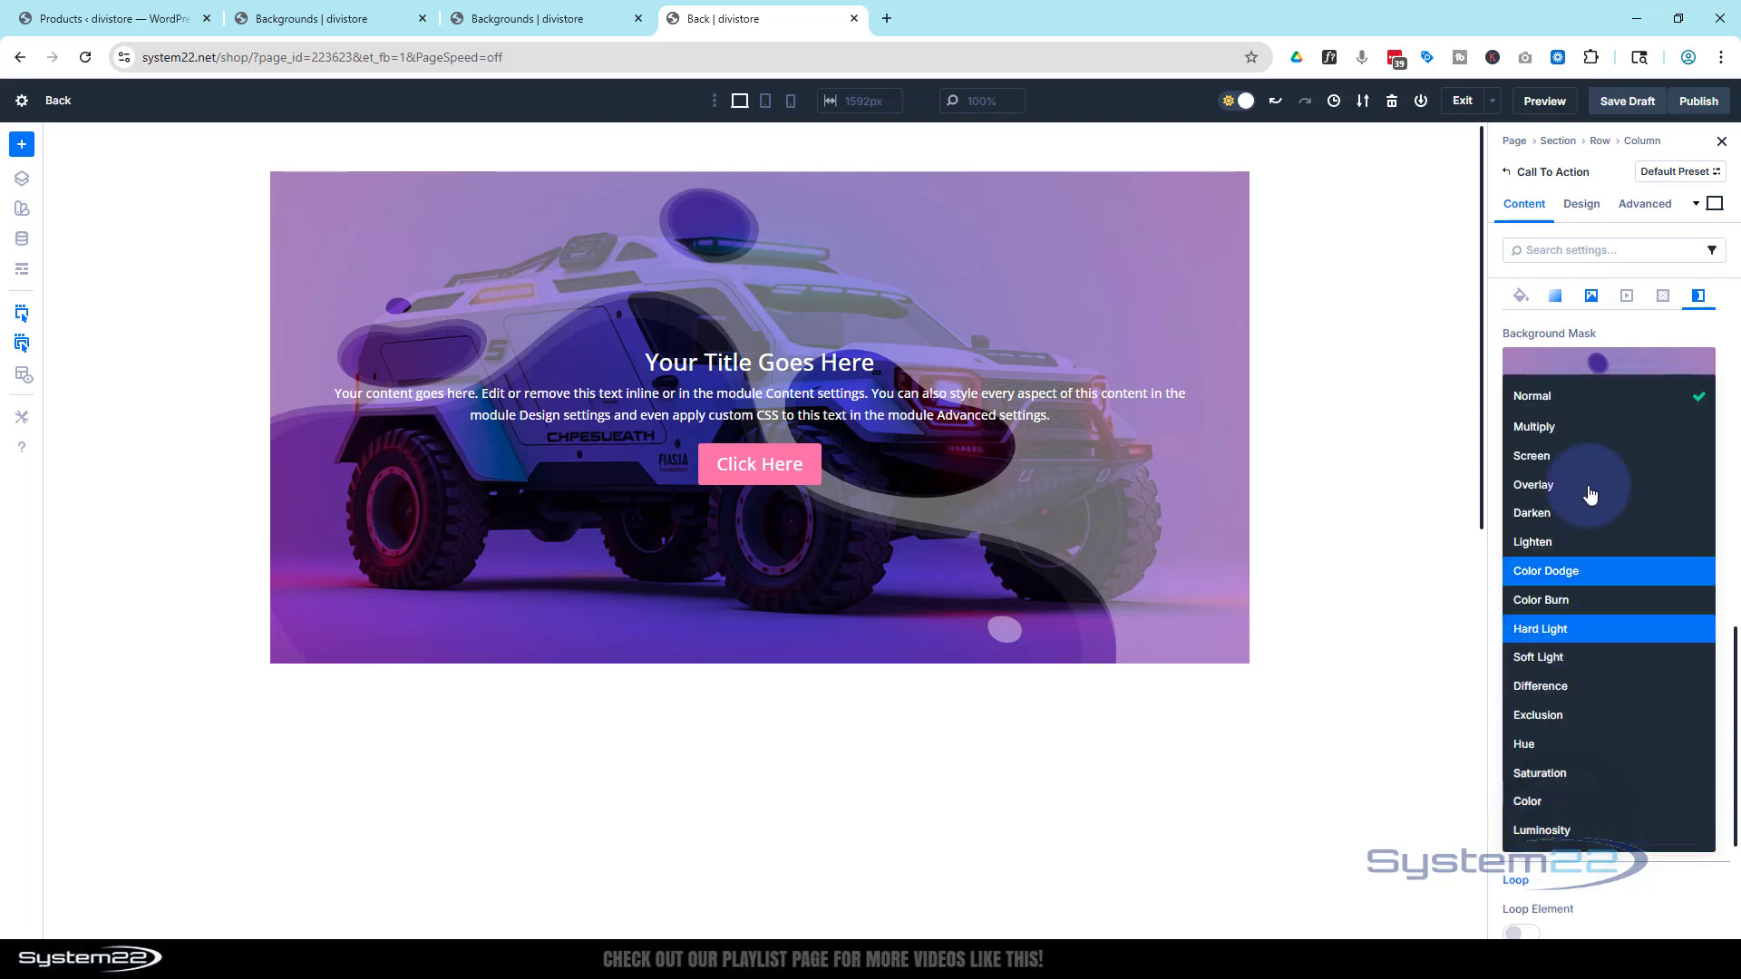
left_click(1583, 428)
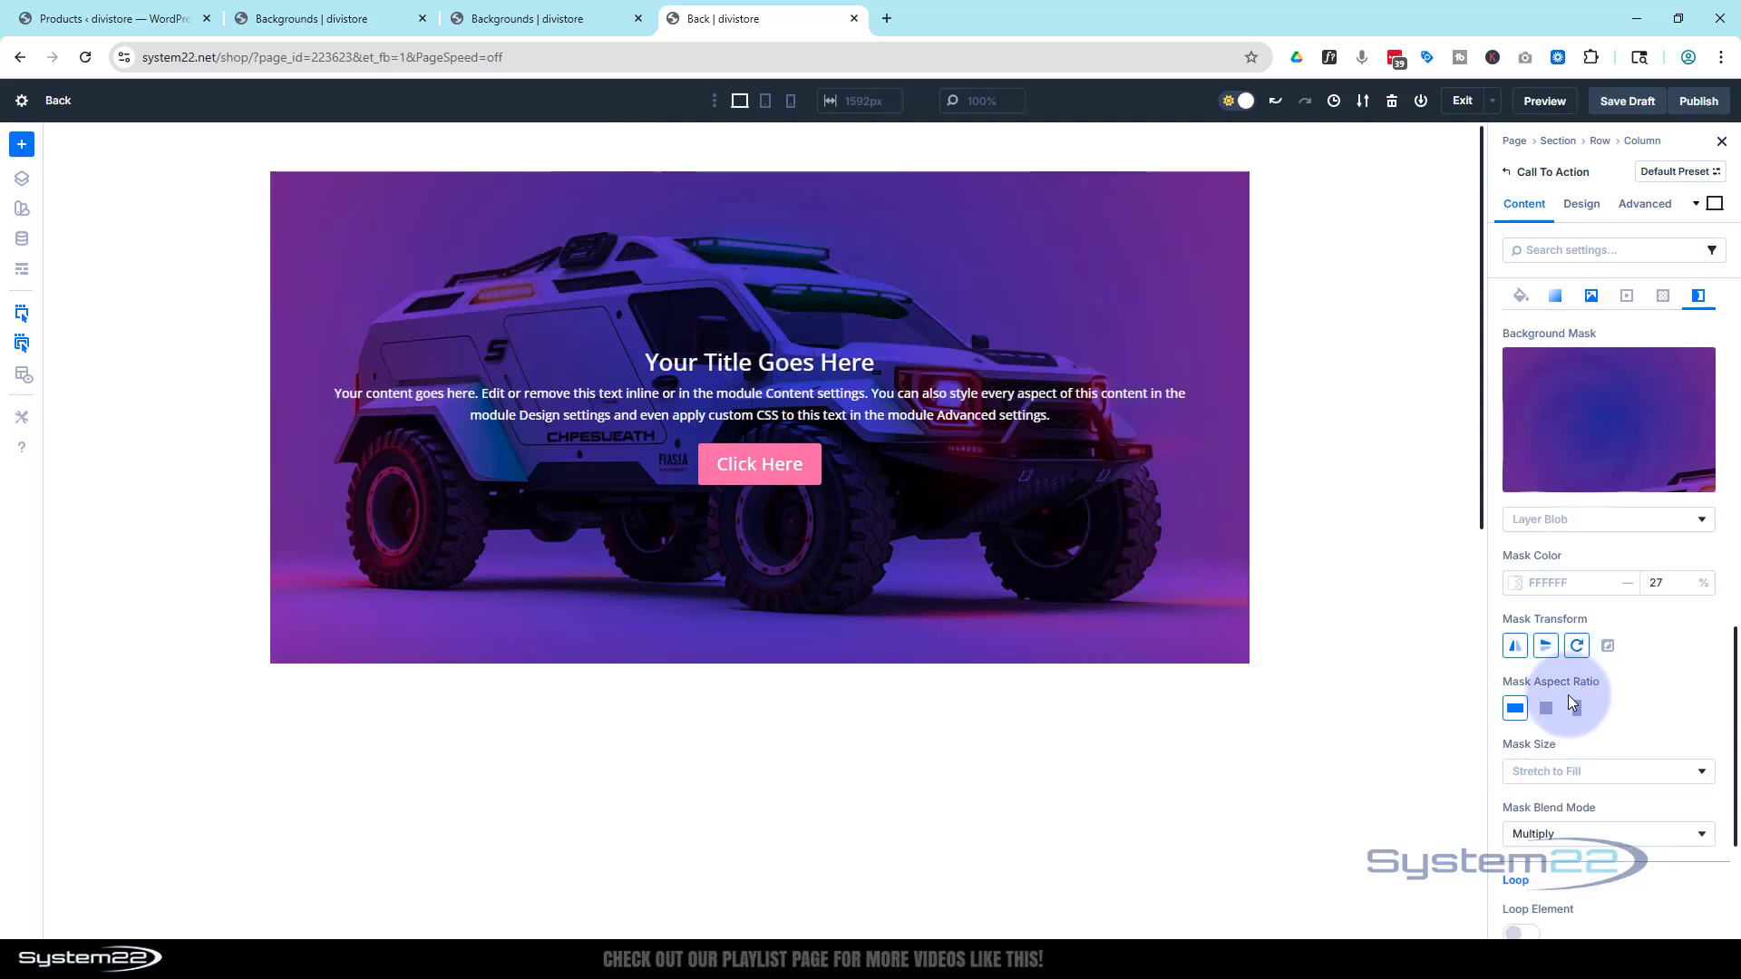
left_click(1593, 841)
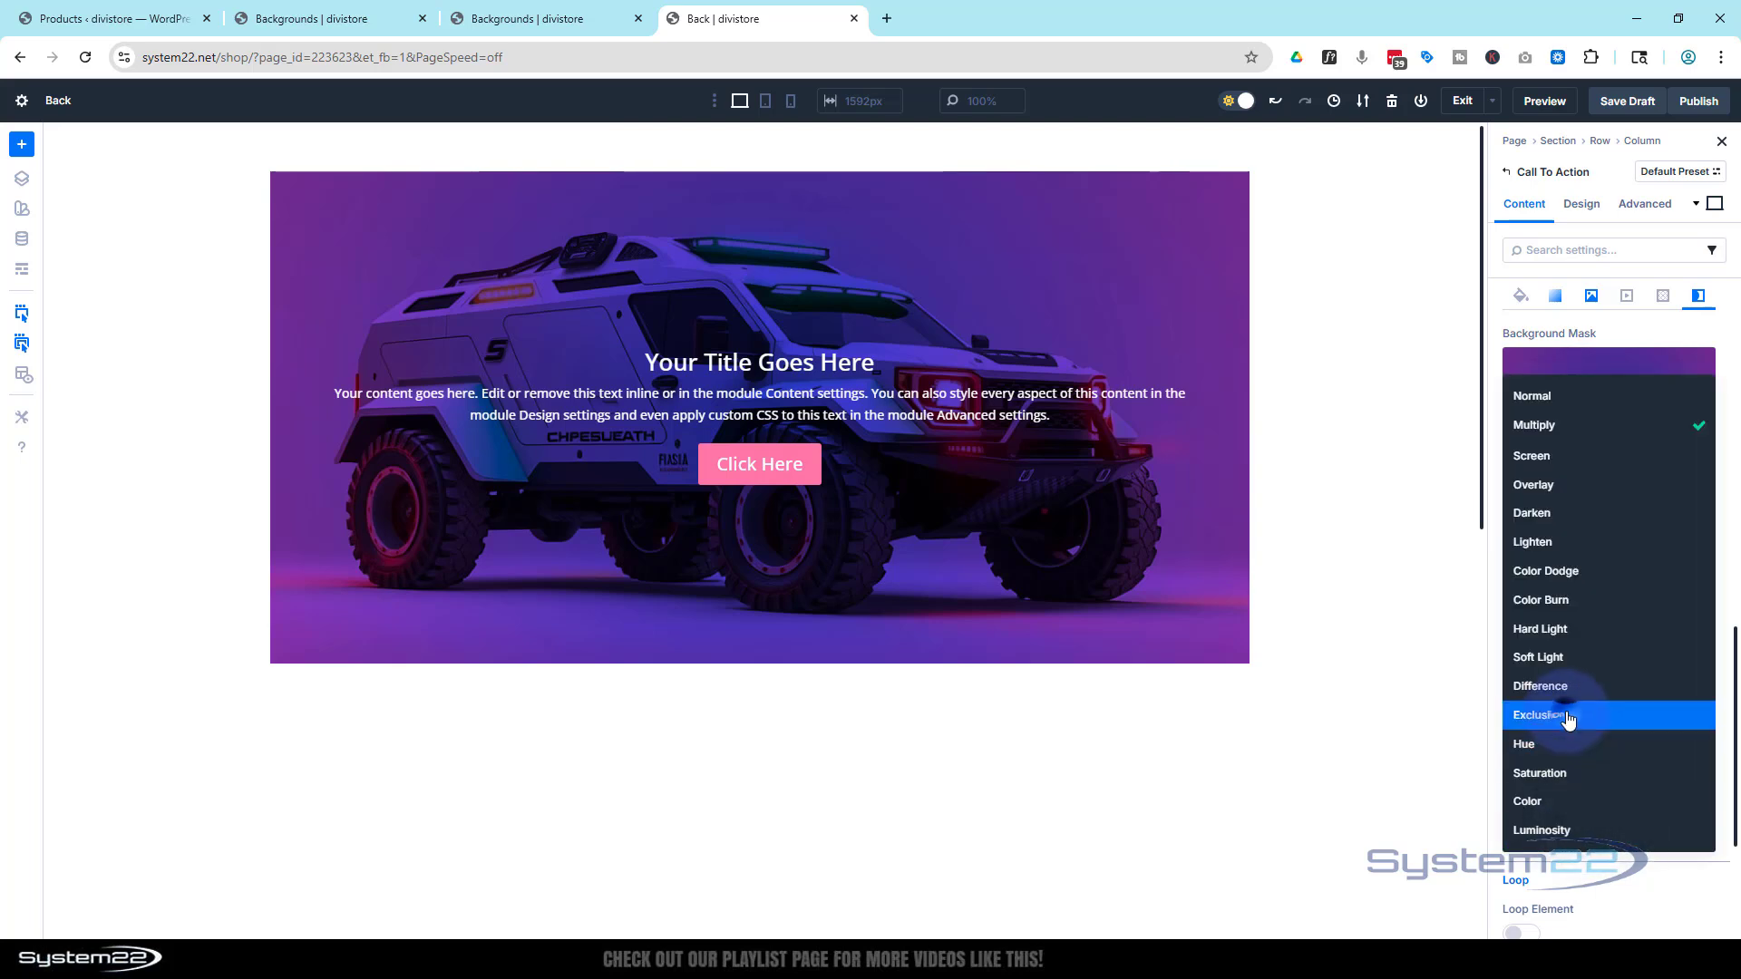
left_click(1539, 485)
left_click(1606, 648)
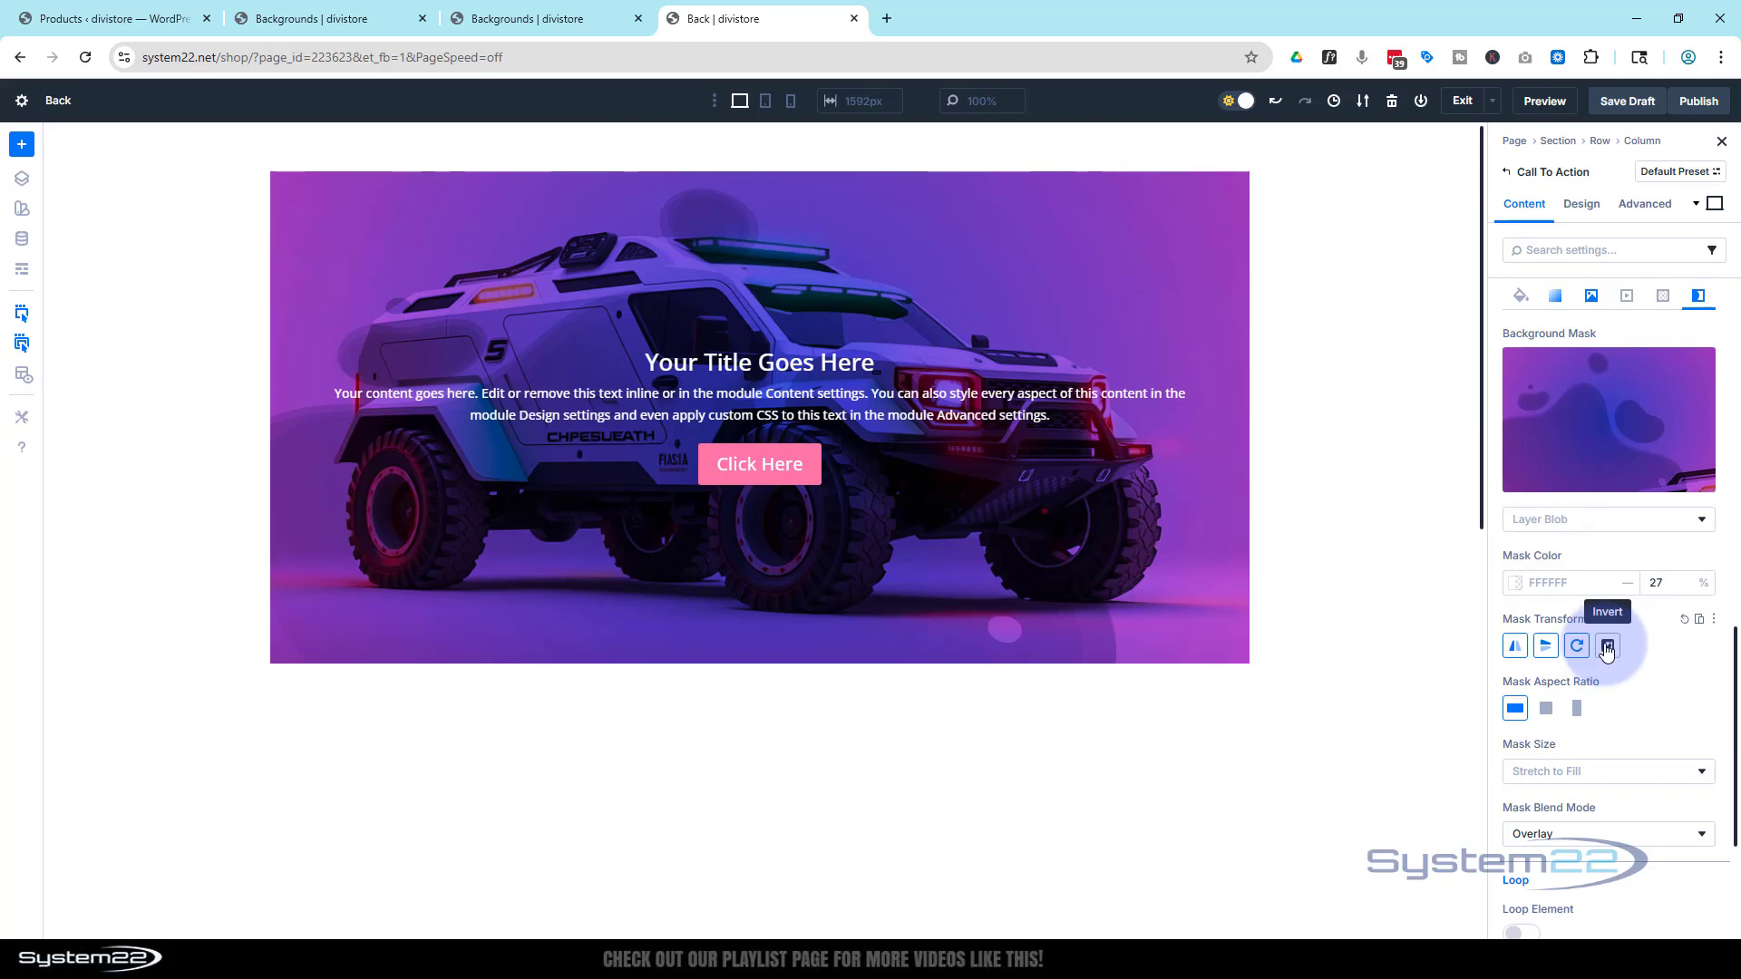
Delete the Layer Blob mask from the module background and open the background video settings
left_click(1692, 370)
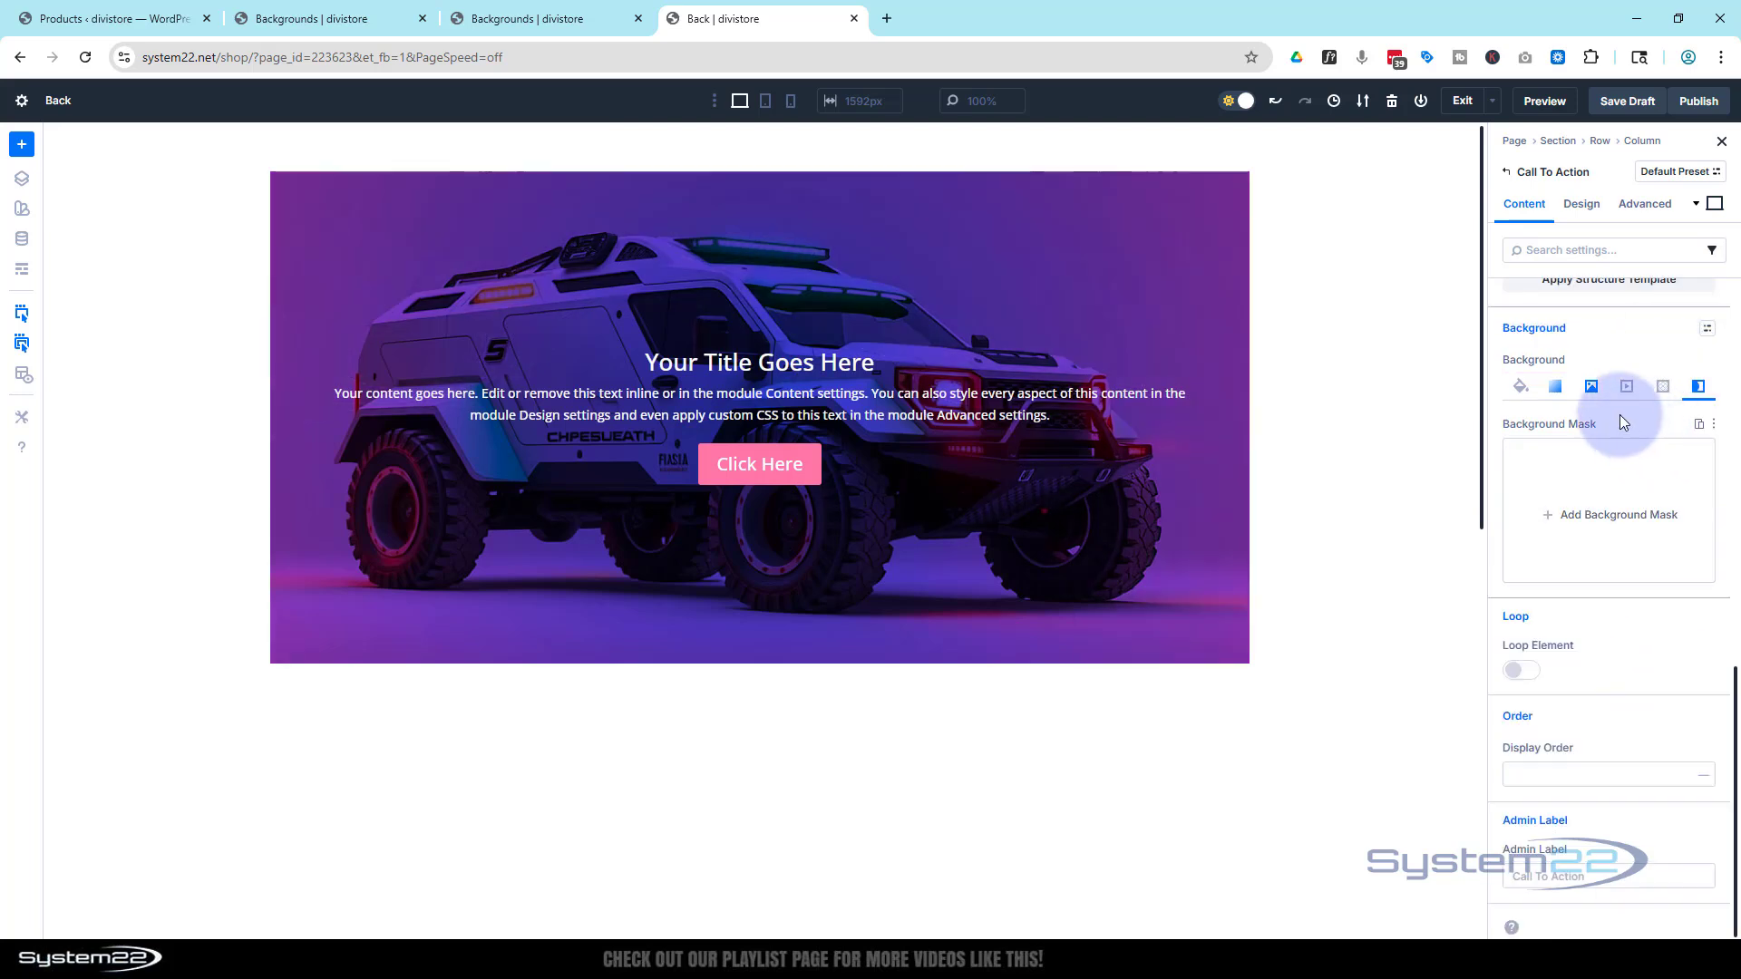
left_click(1626, 386)
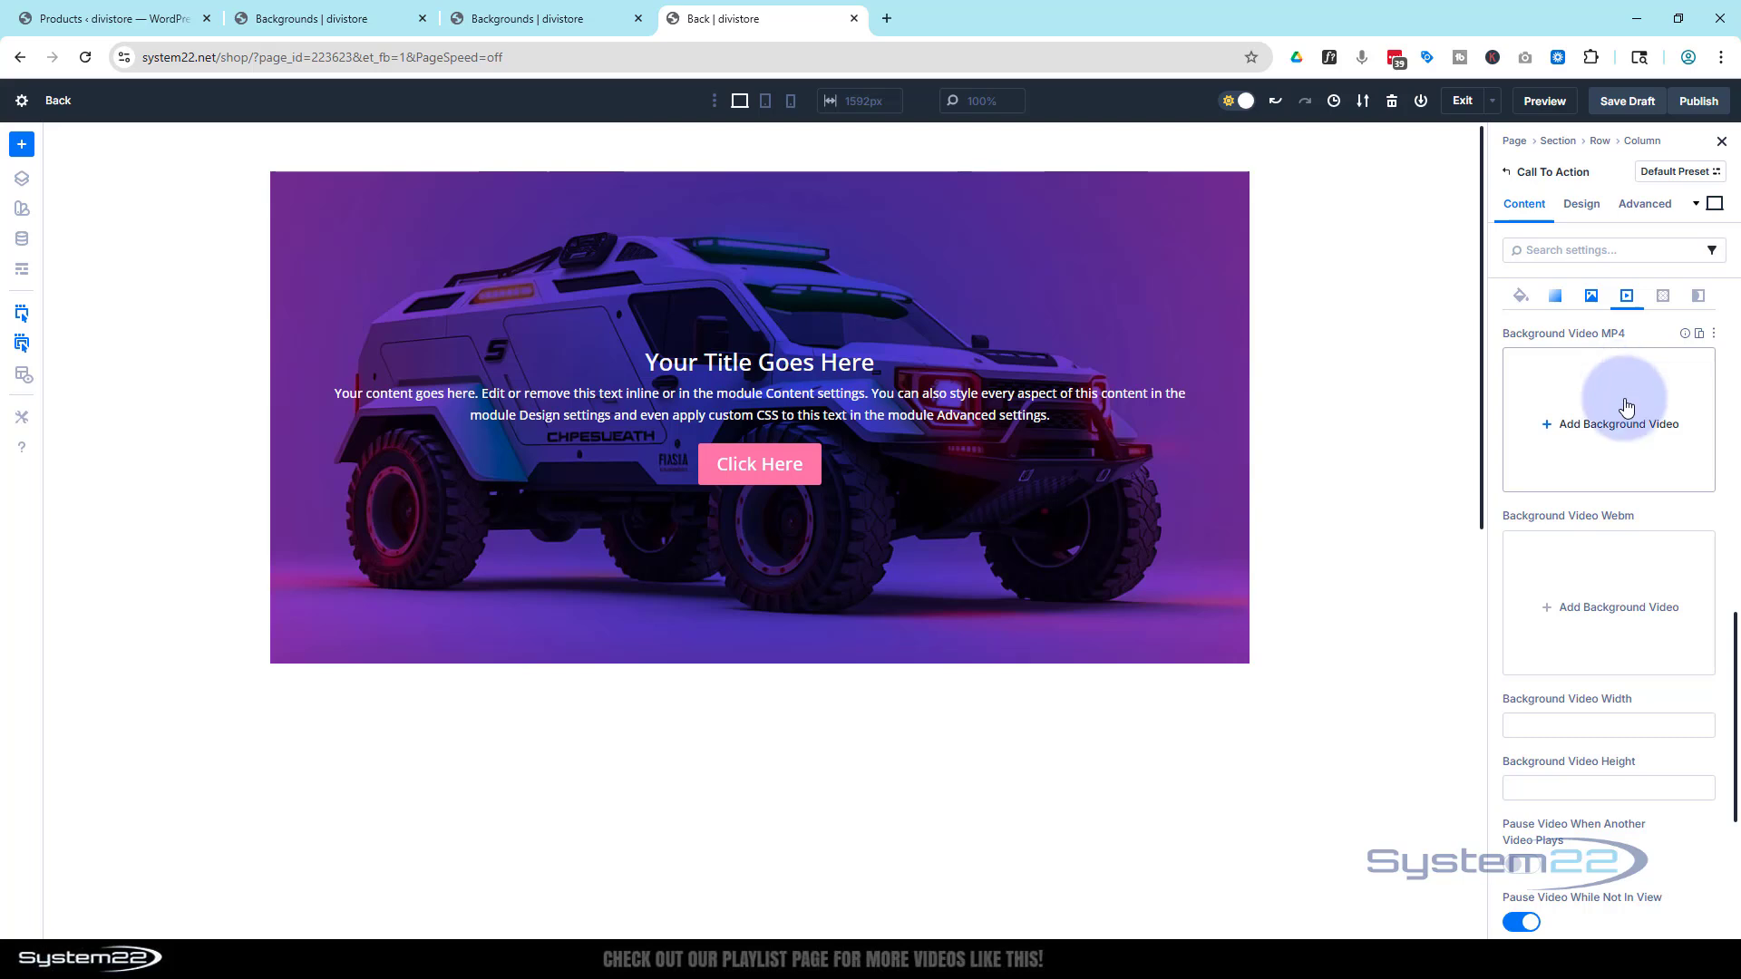
Open the Pexels video search results for "city night" in a new browser tab and view the media type choices
left_click(887, 20)
type("pexels.com/search/videos/city%20night/")
key("Return")
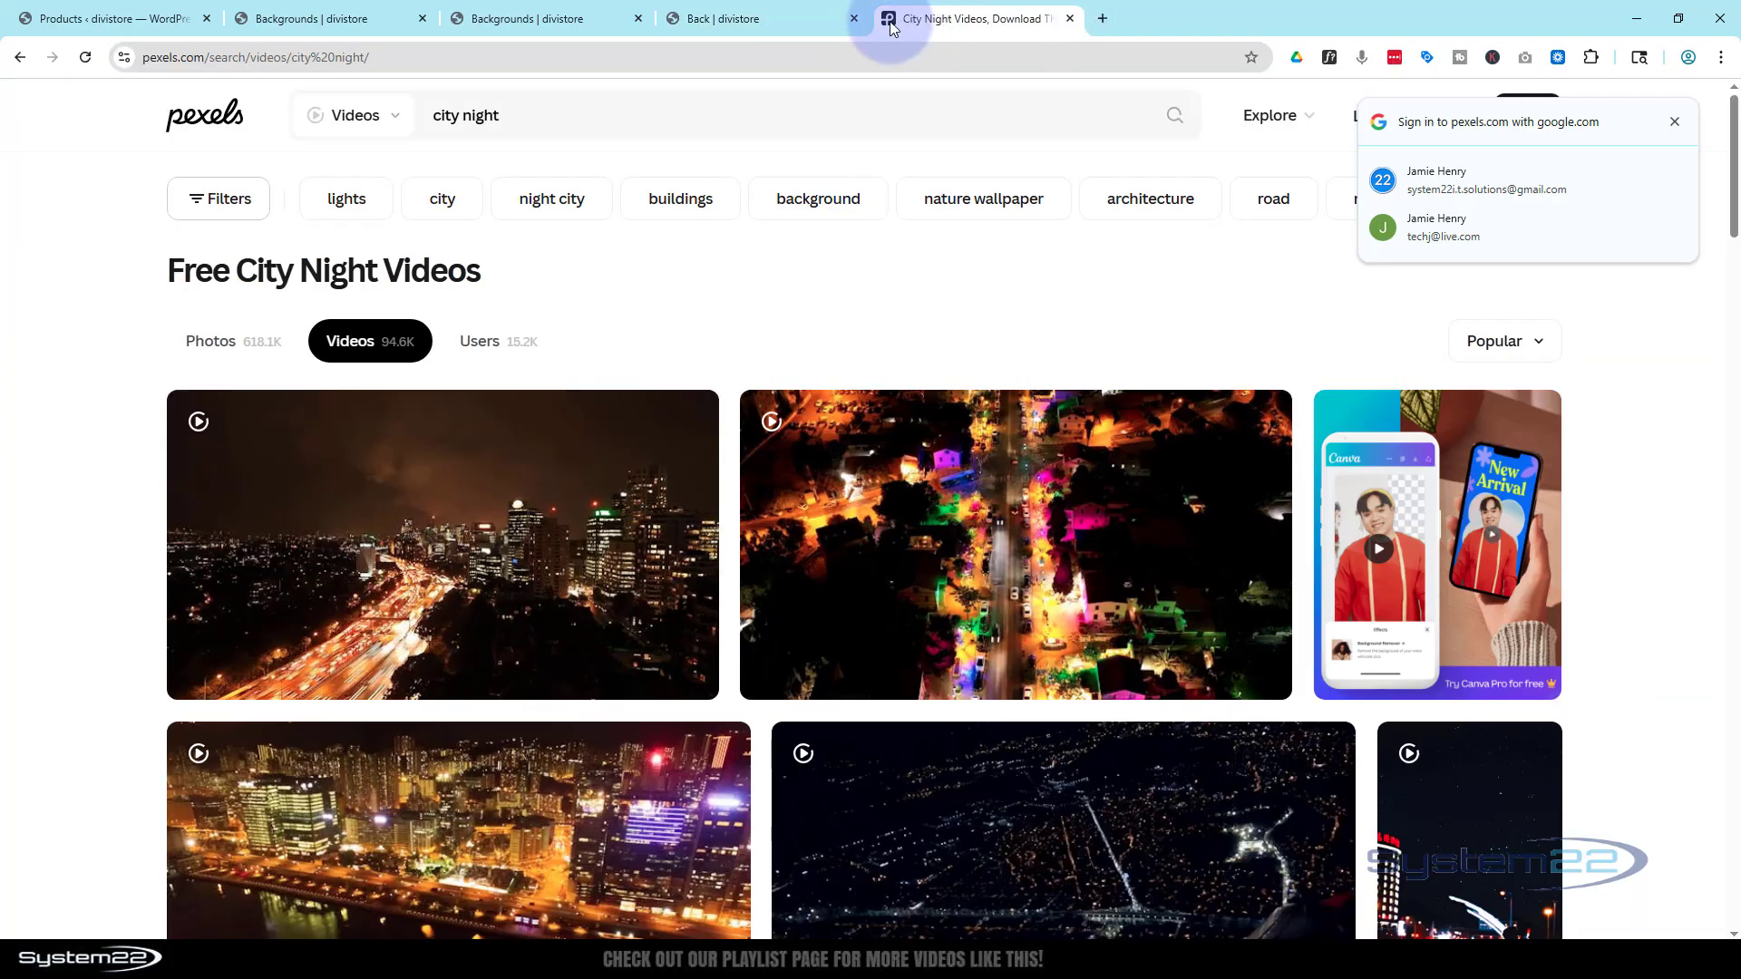
left_click(515, 112)
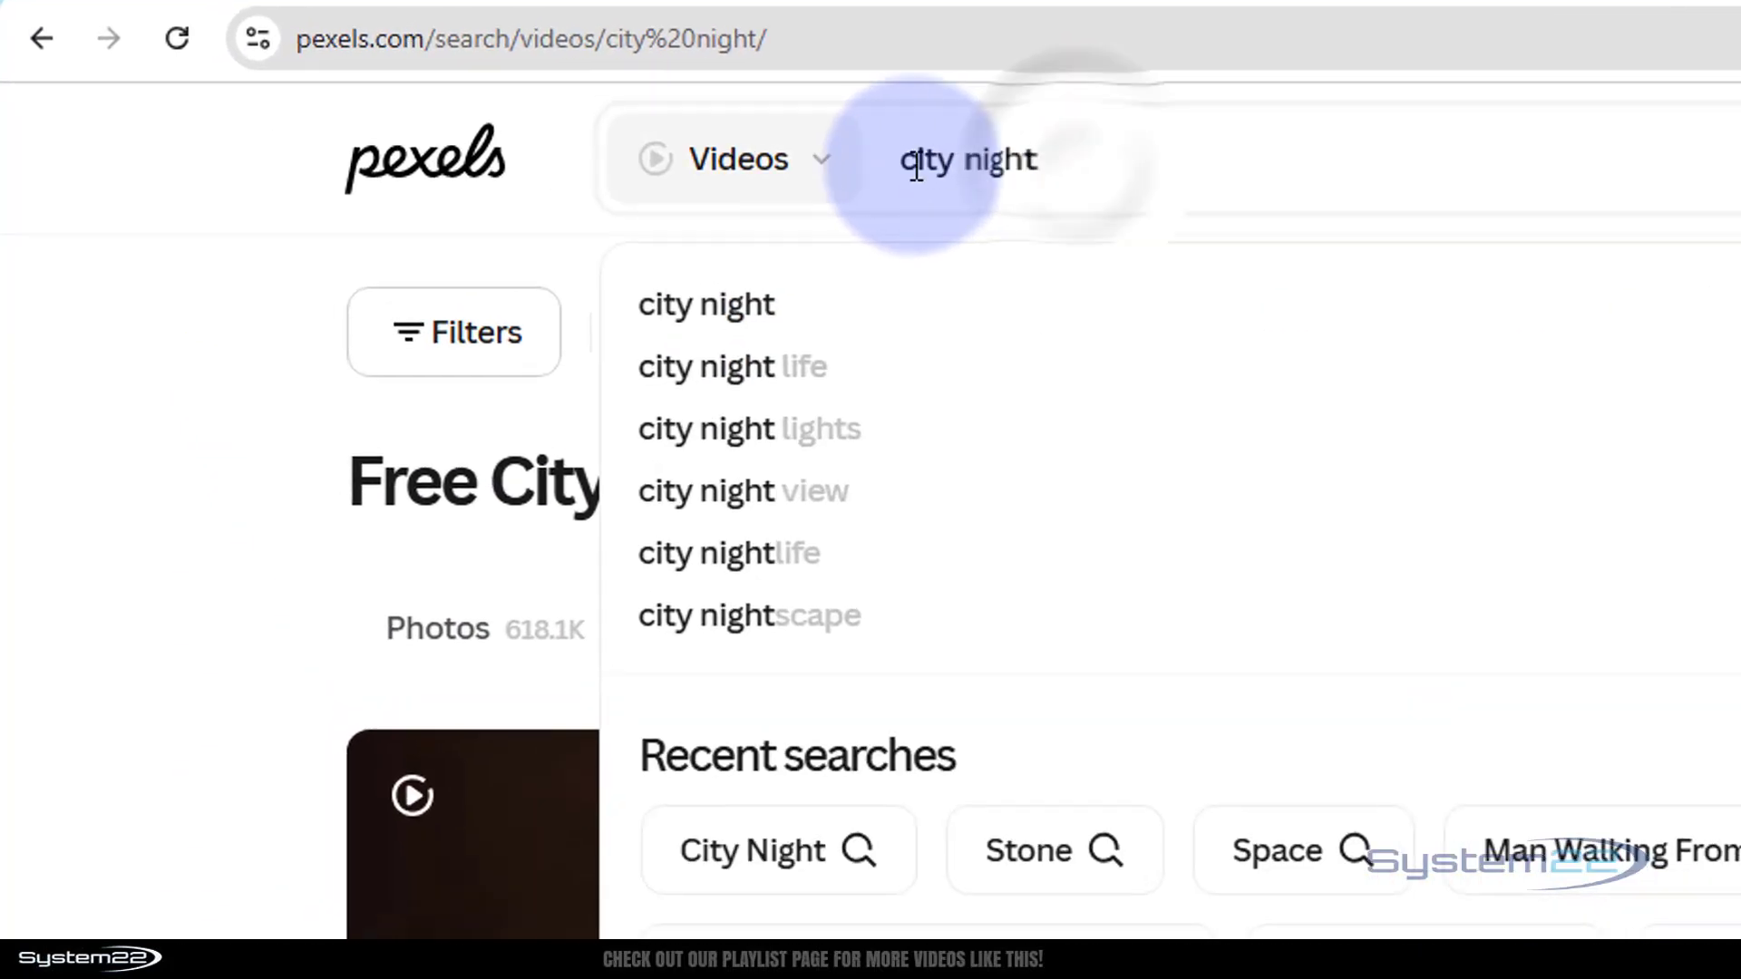
left_click(195, 231)
left_click(822, 165)
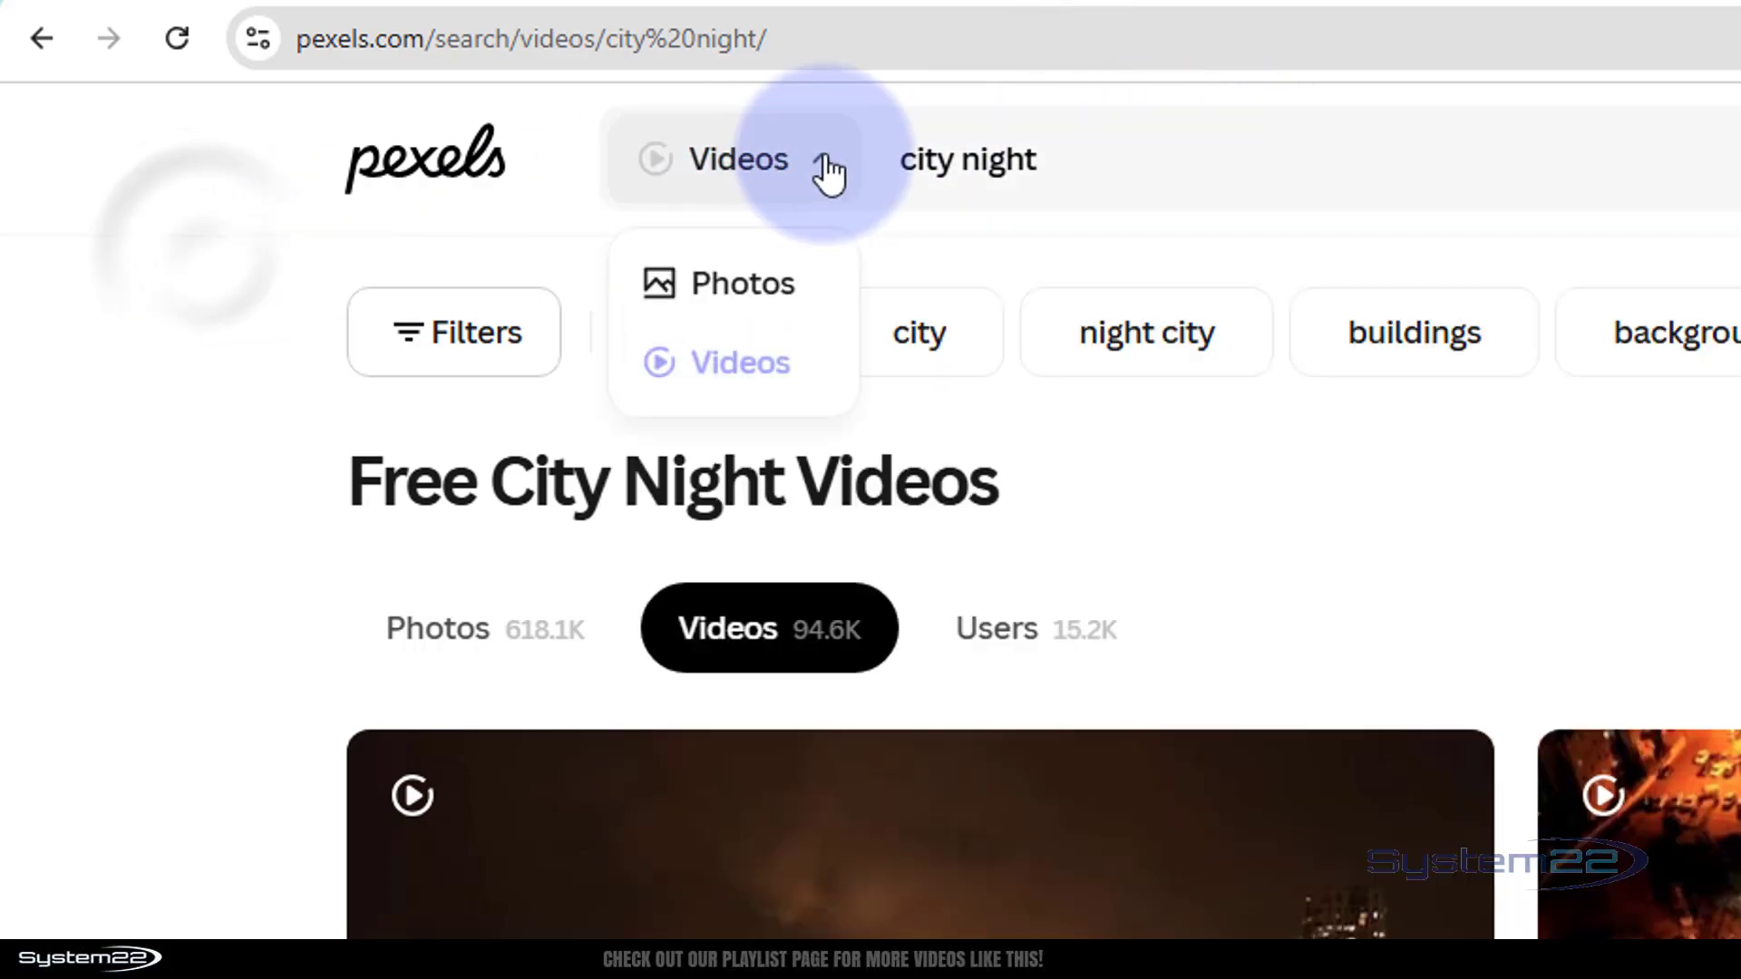
left_click(340, 221)
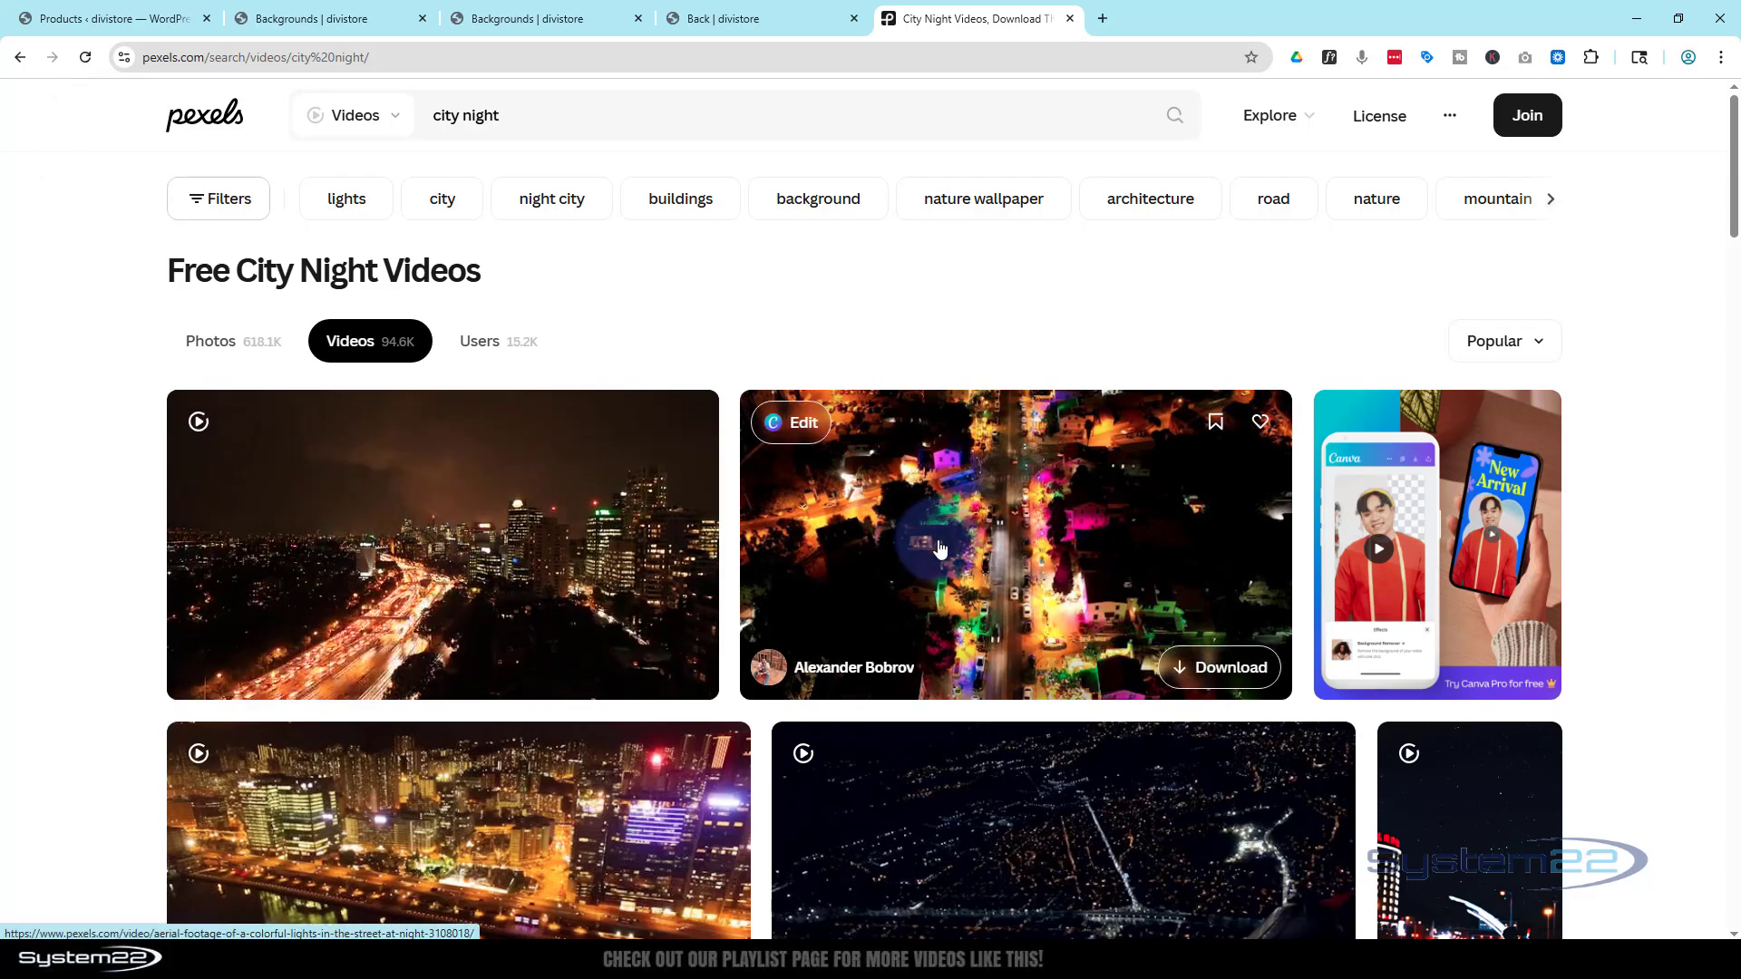
Find the Leicester Square London street video among the city night results and open its page
scroll(940, 548, "down", 2)
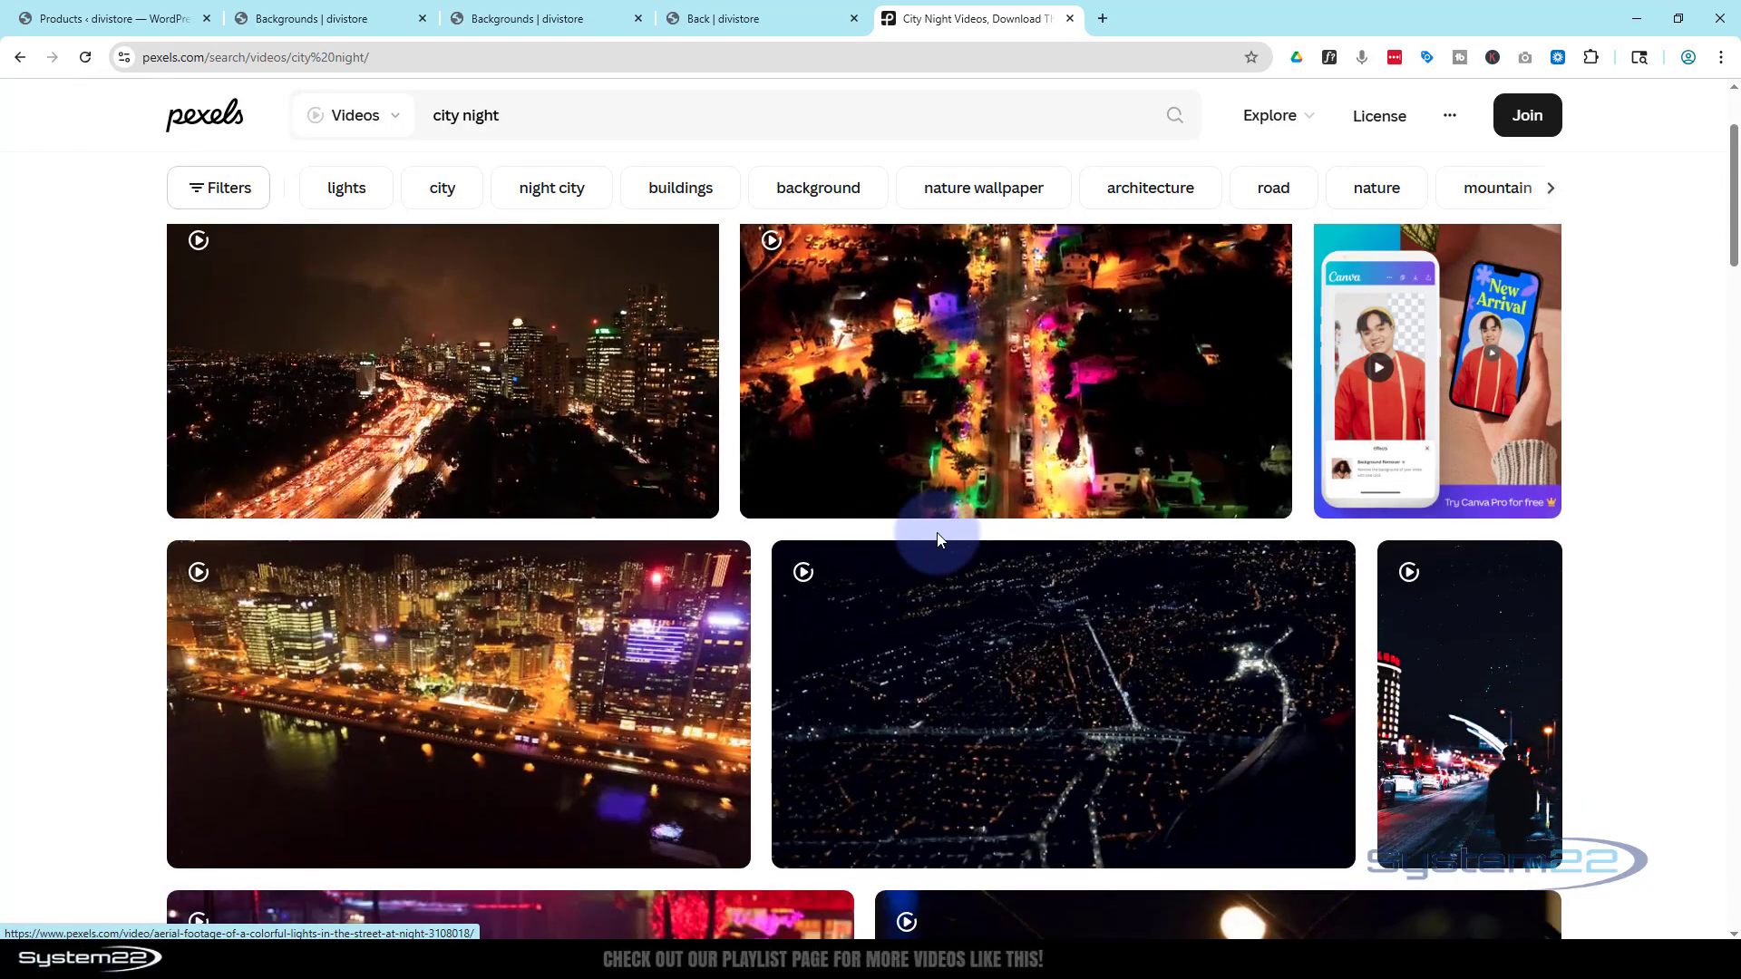
scroll(939, 540, "down", 3)
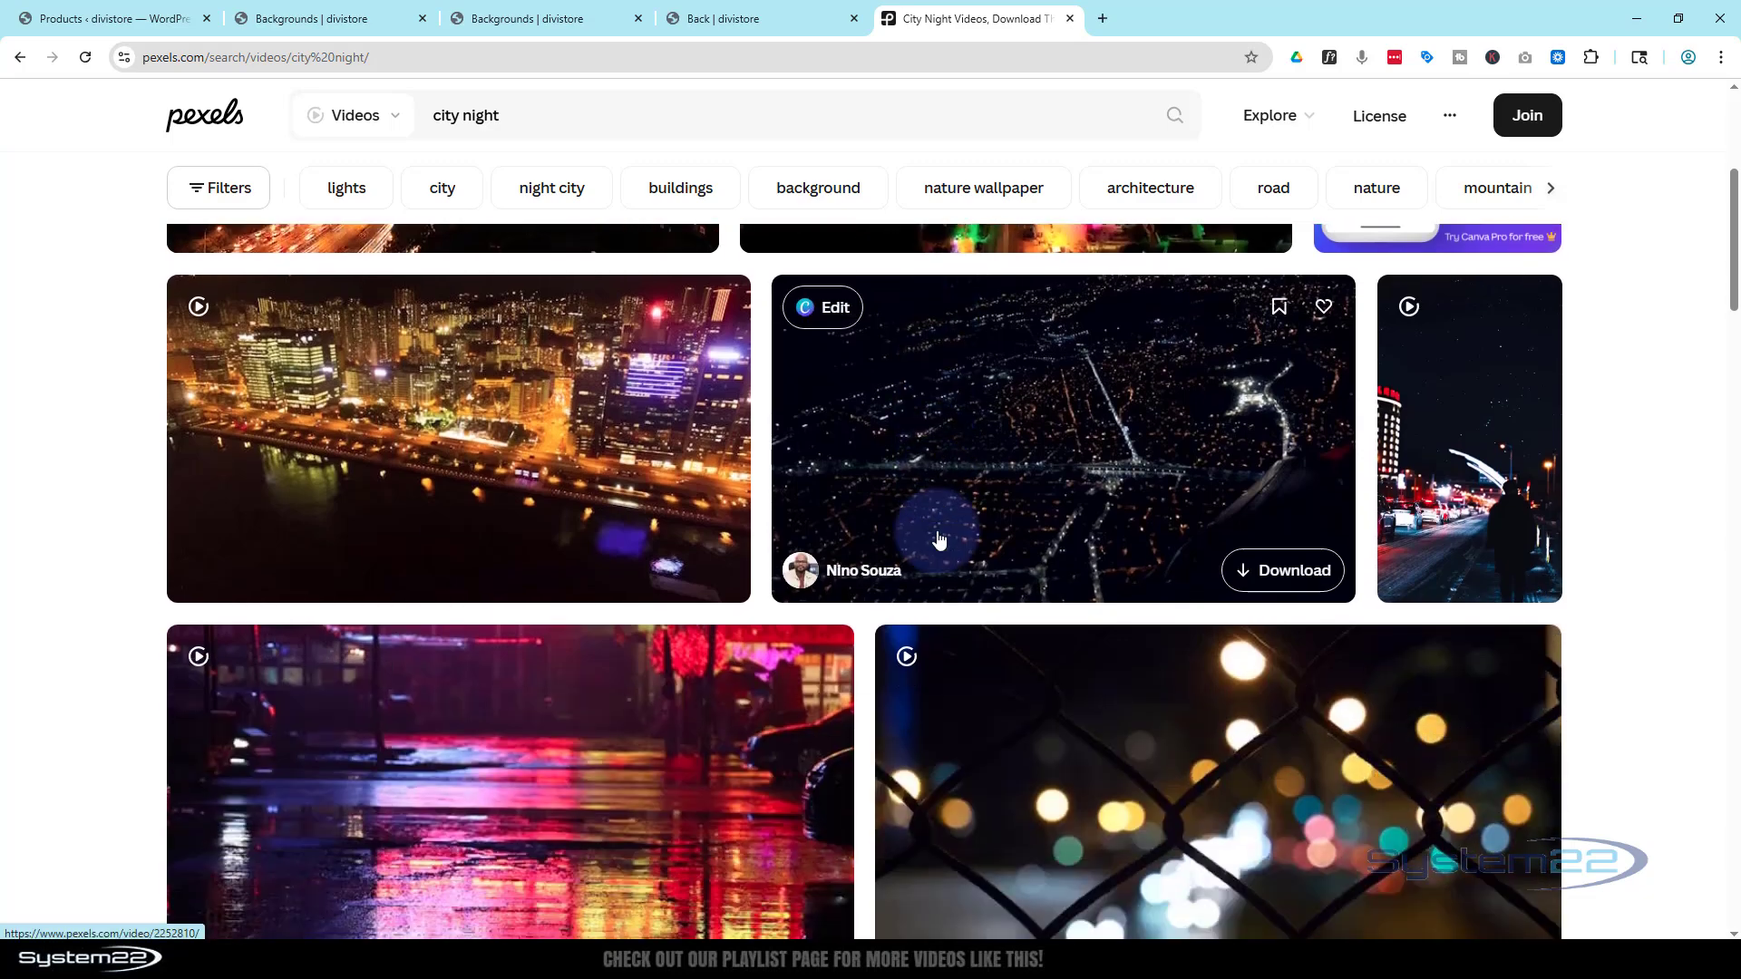
scroll(938, 540, "down", 6)
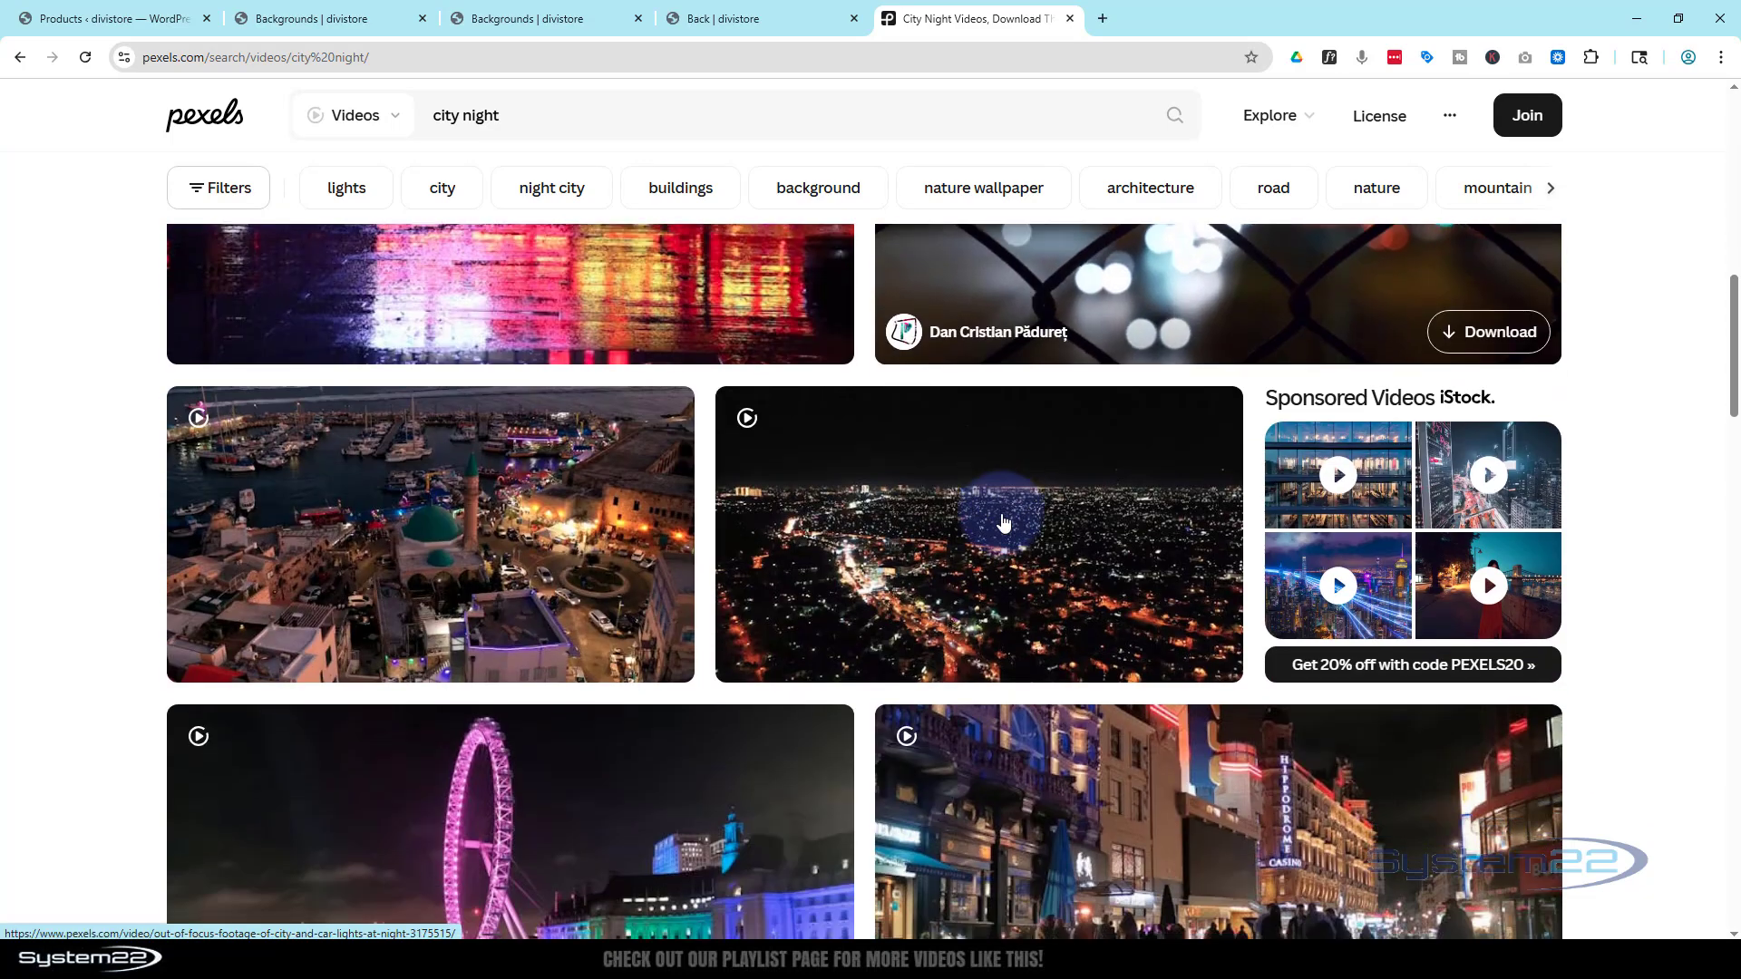
scroll(1003, 523, "down", 4)
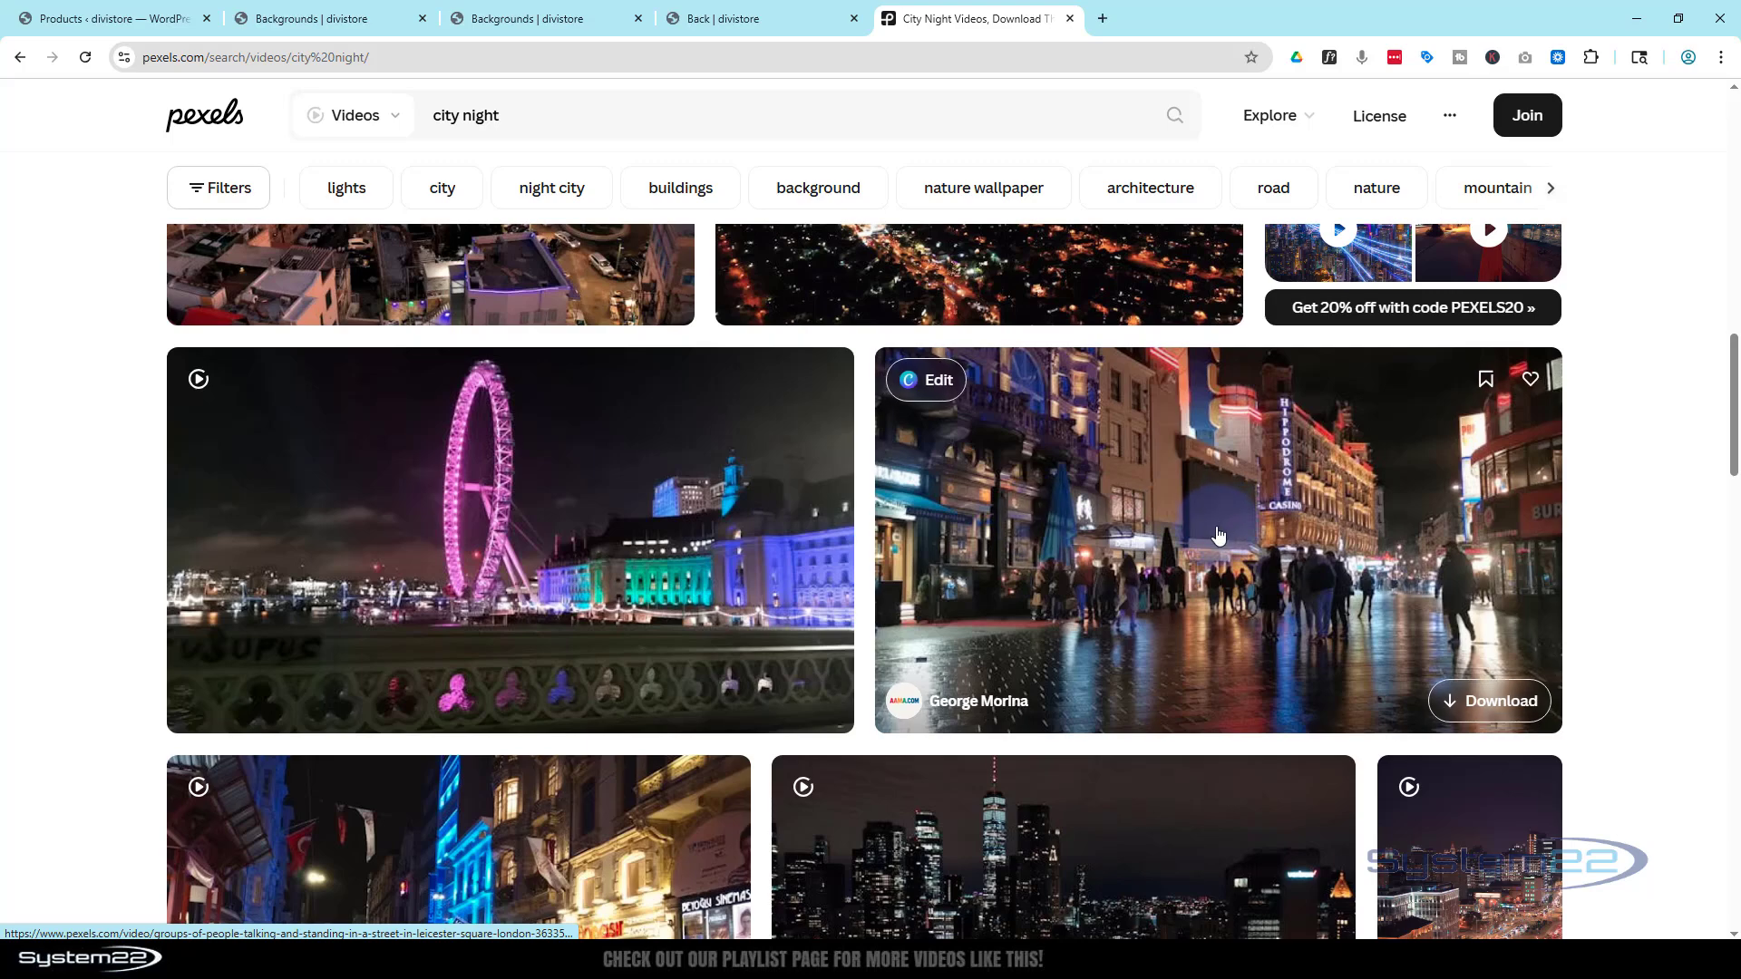
left_click(1485, 711)
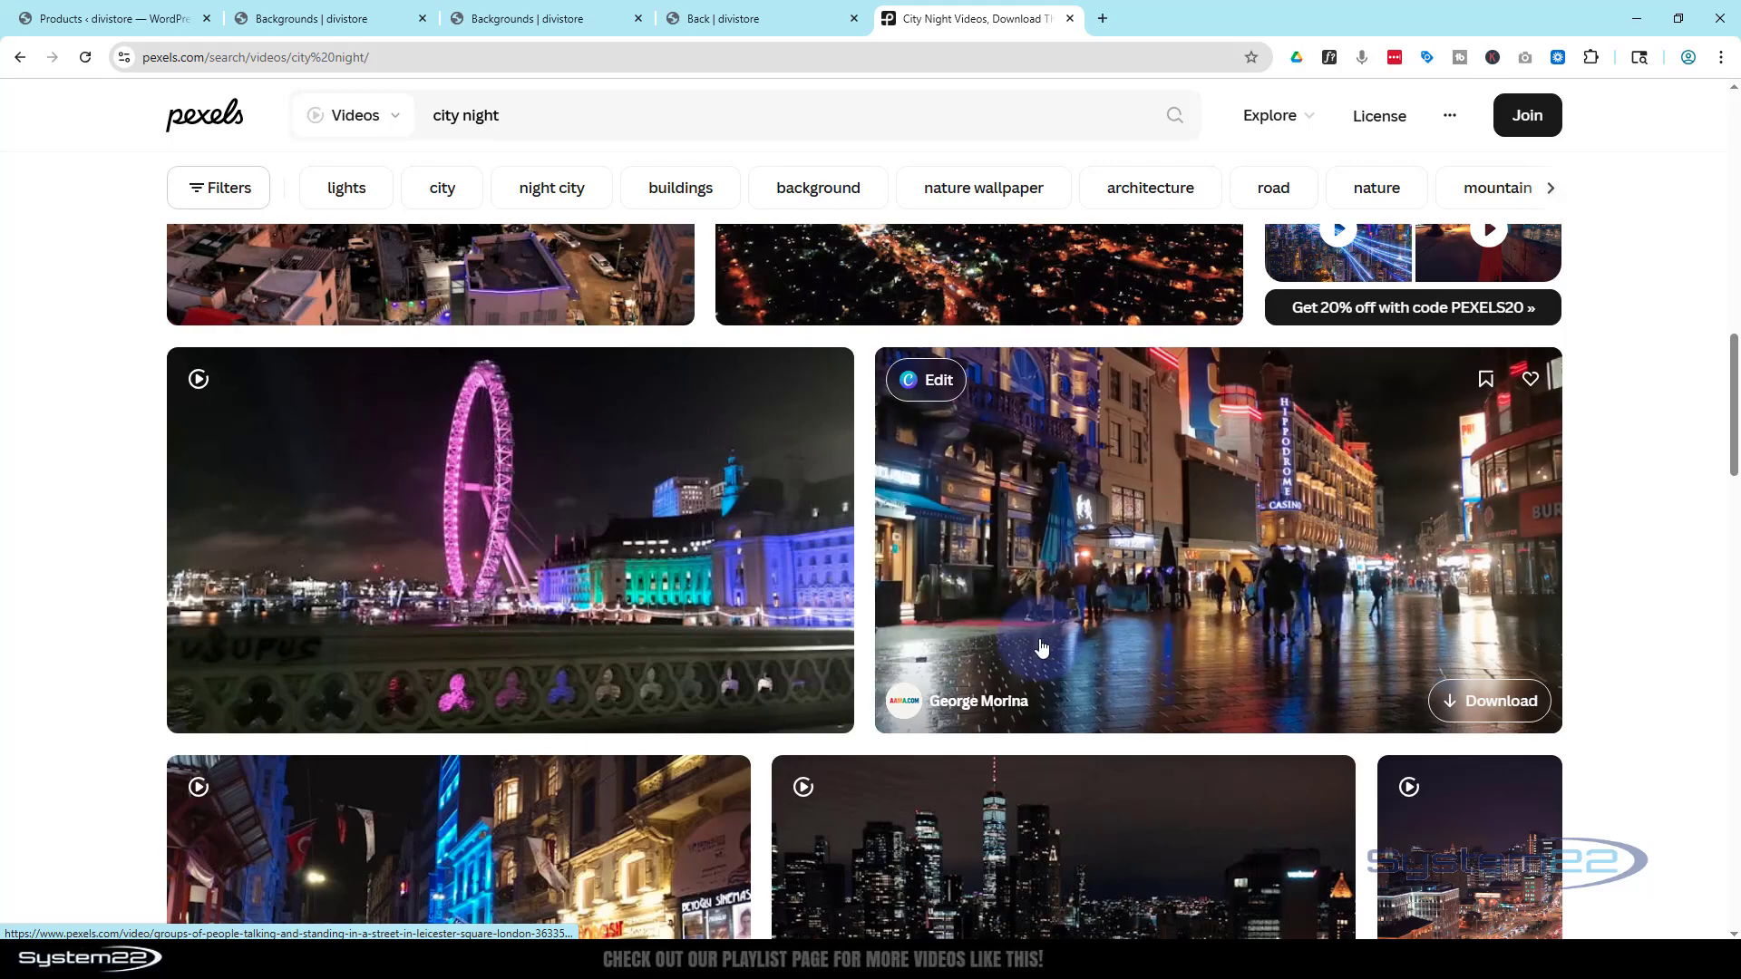
left_click(1116, 605)
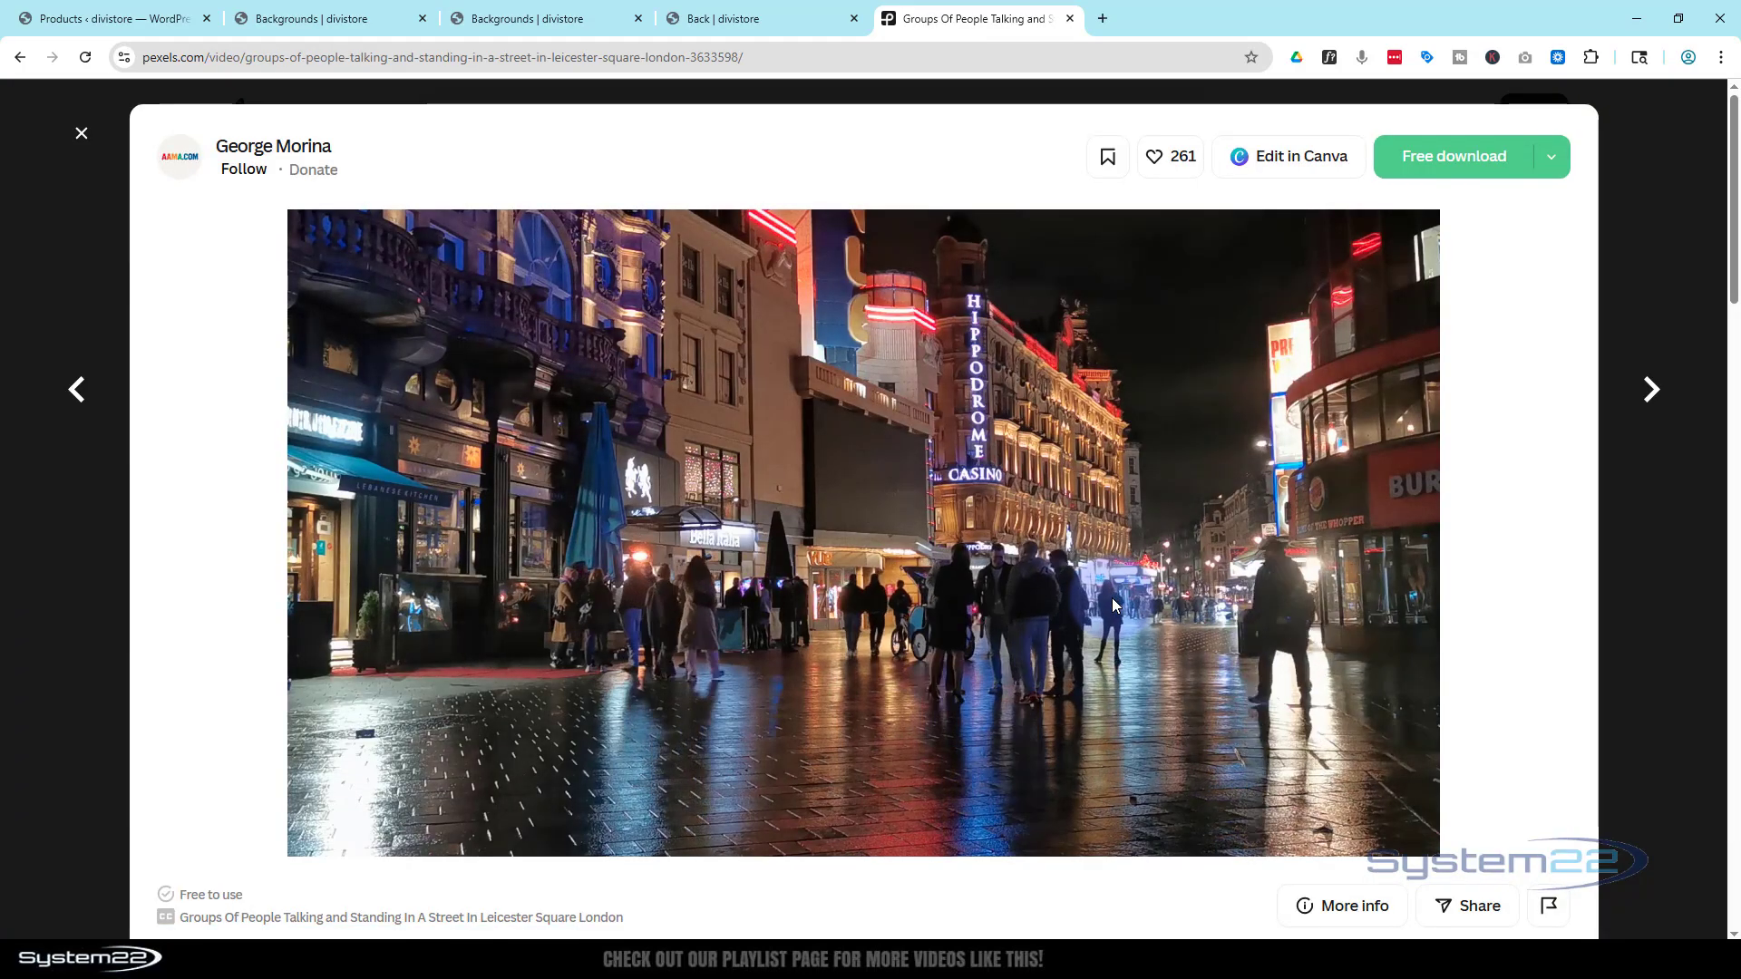
Download the Leicester Square video at the HD 1280x720 size
left_click(1525, 163)
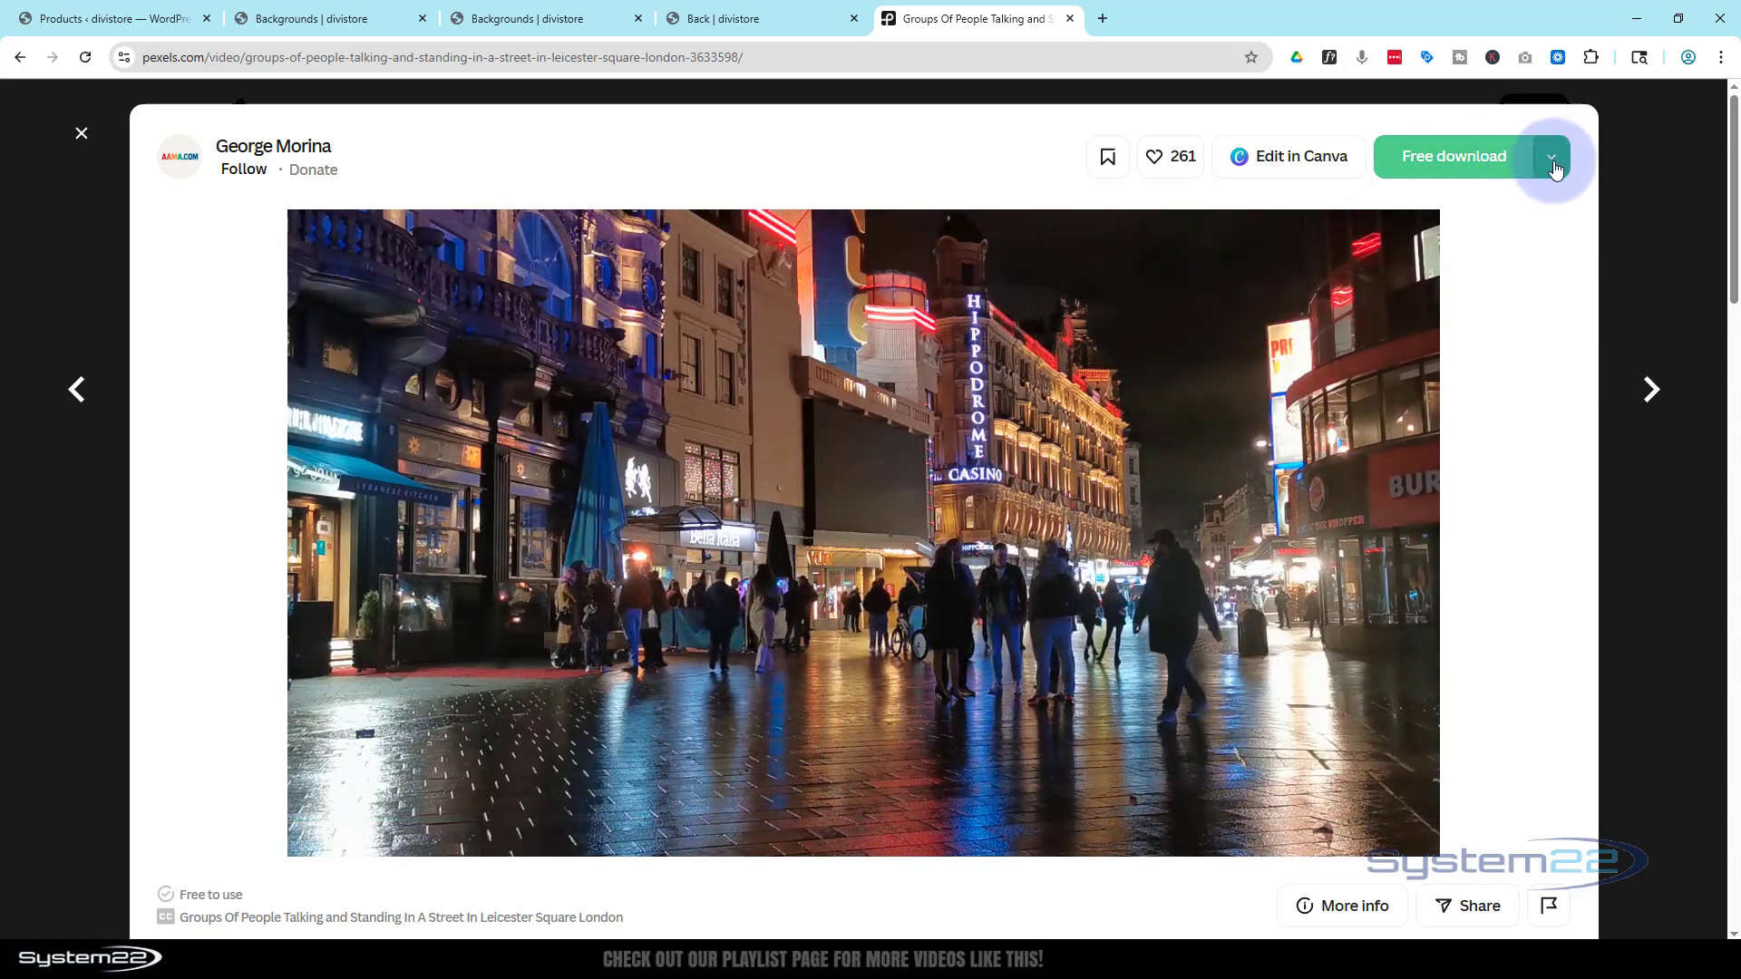
left_click(1554, 164)
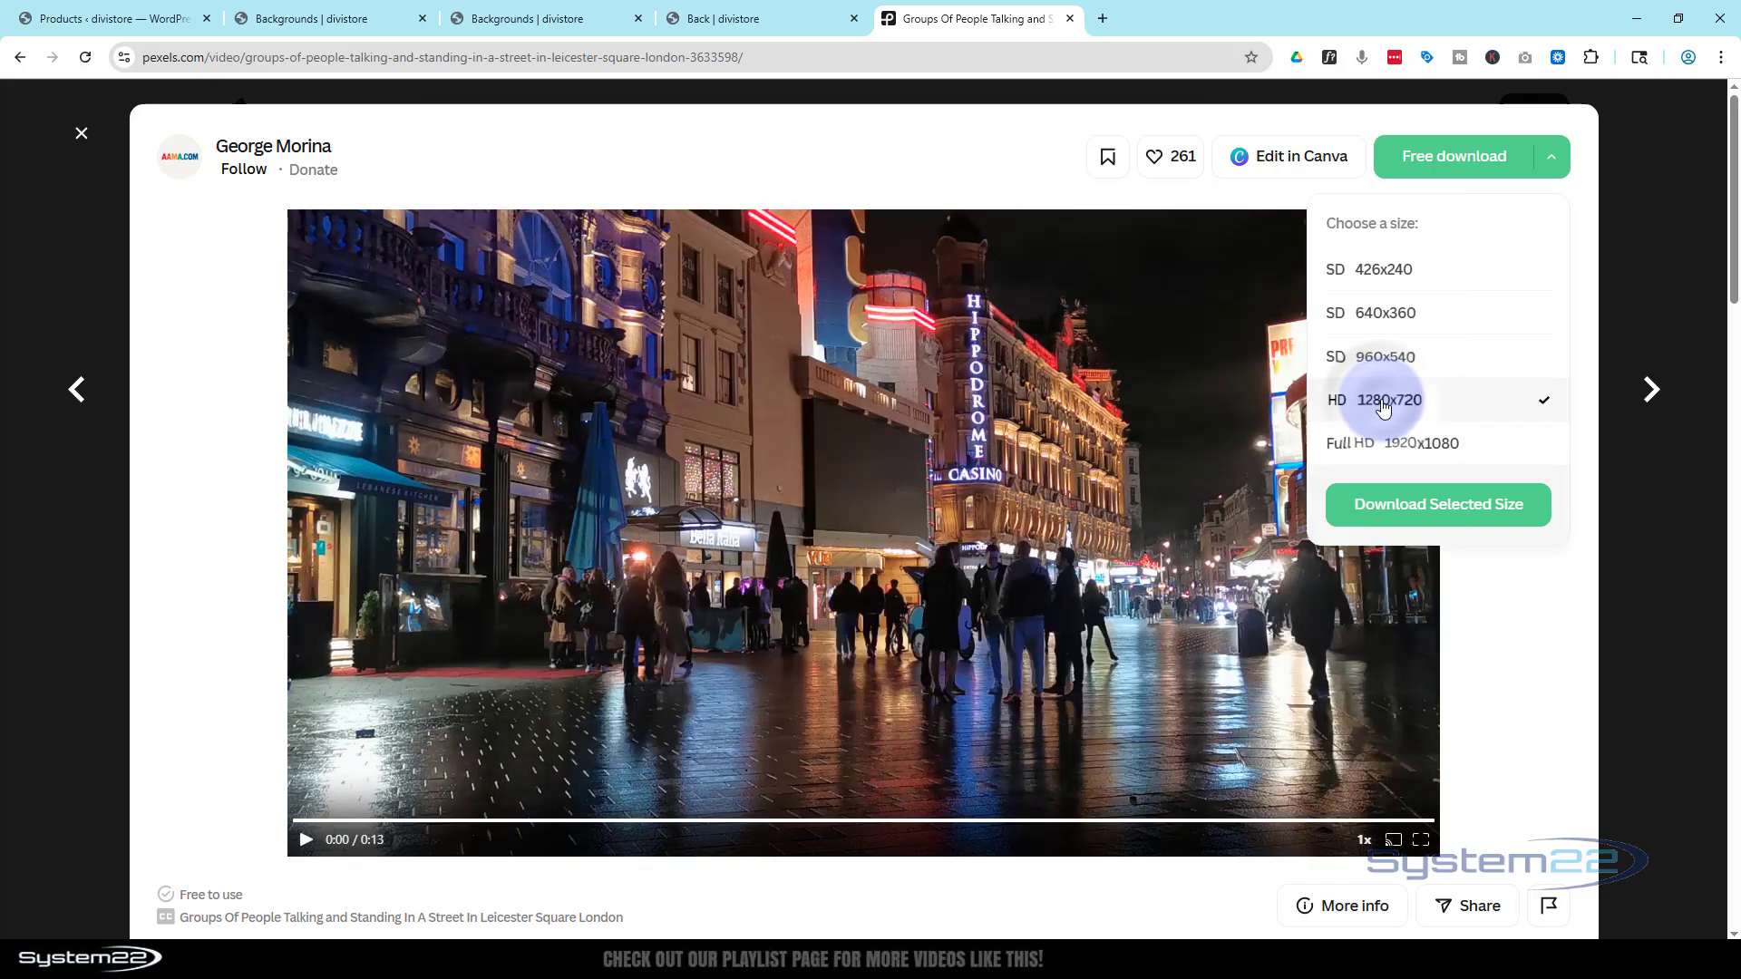
left_click(1421, 515)
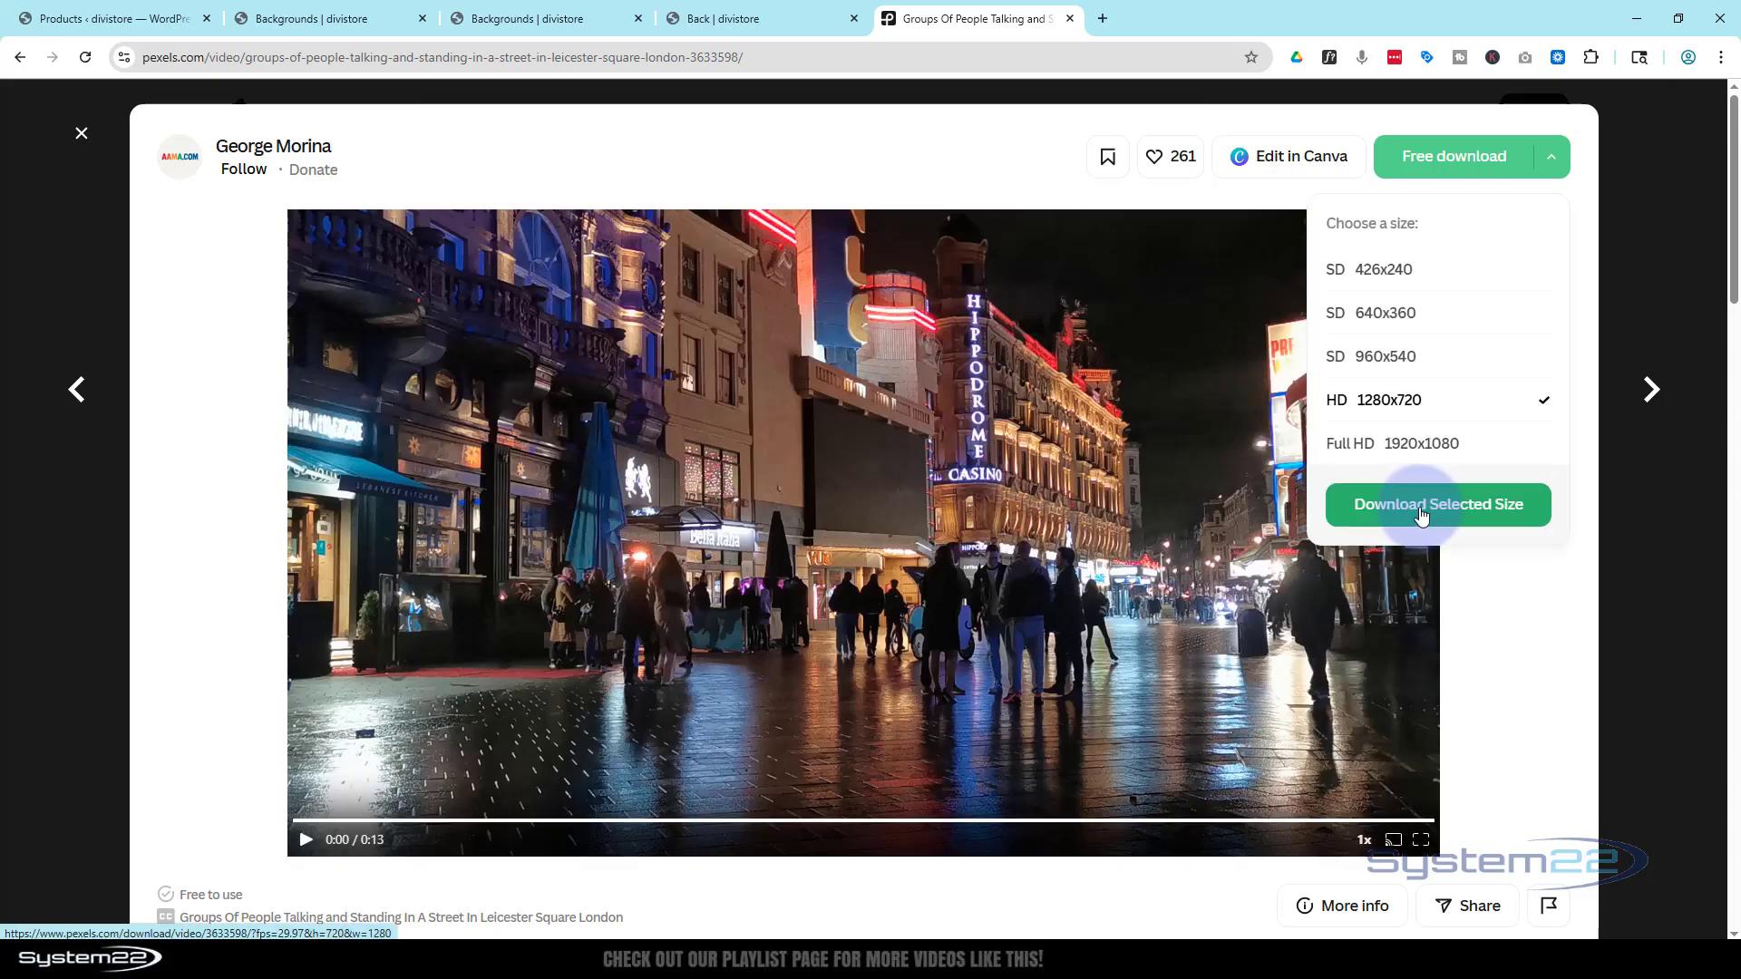
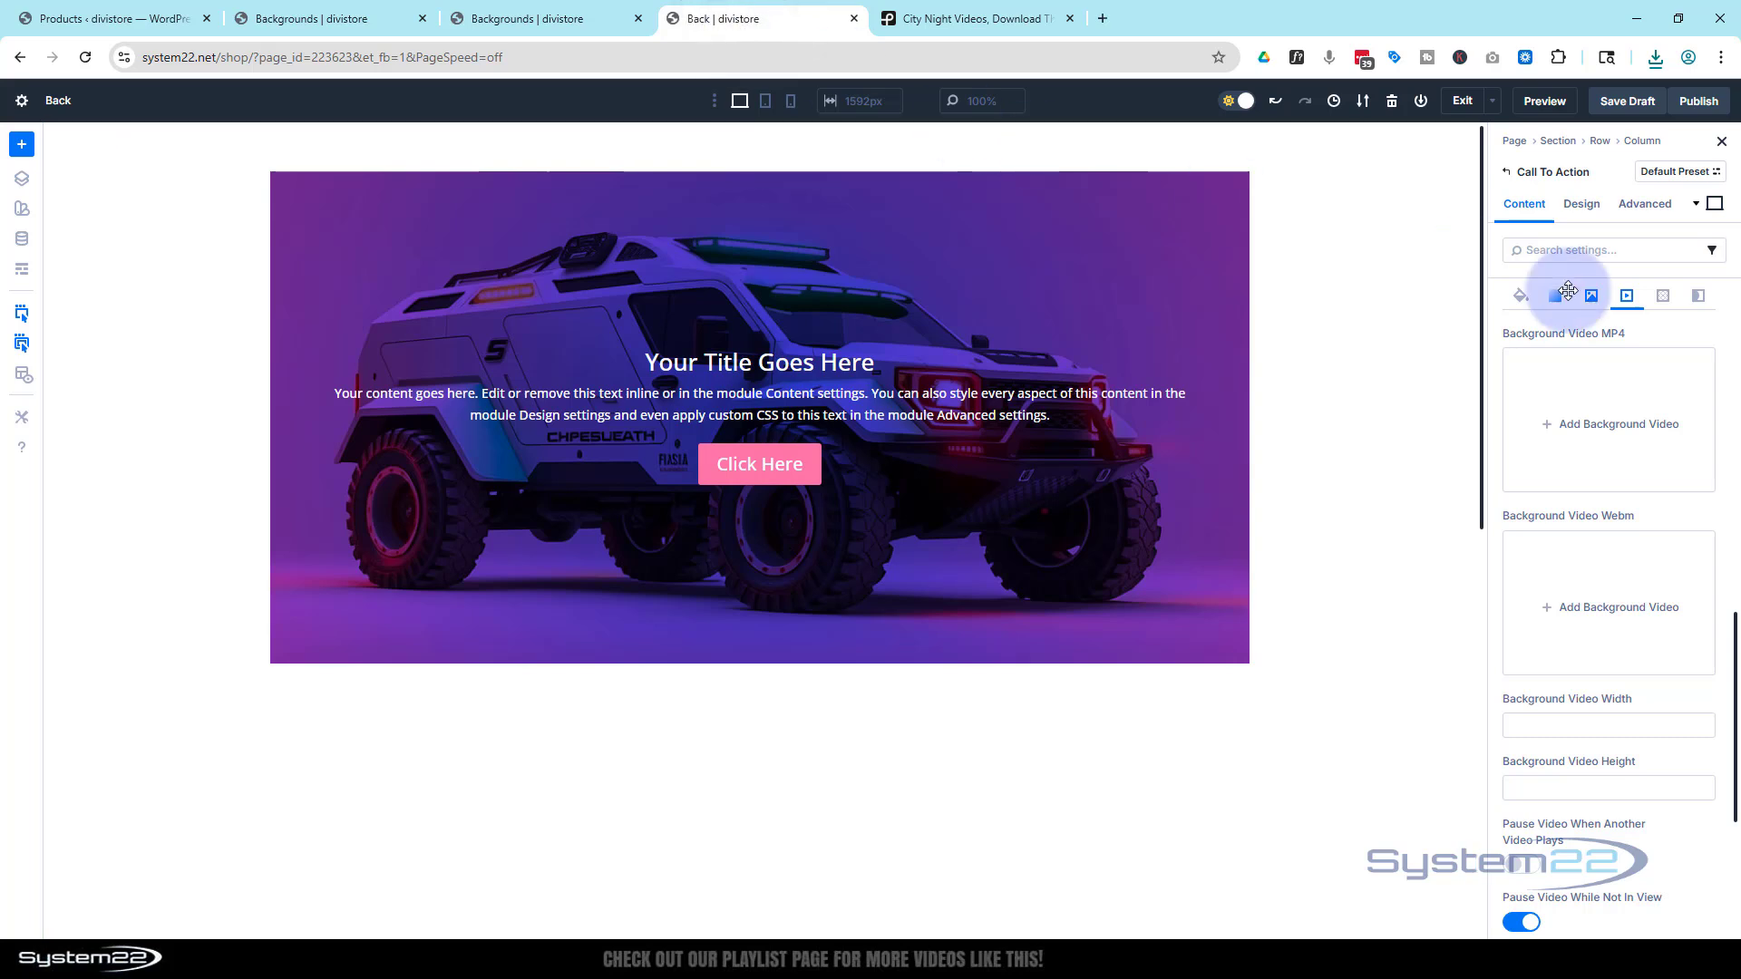
Set the Call To Action module's MP4 background video to 3633598-hd_1280_720_30fps.mp4 from the media library
left_click(1623, 432)
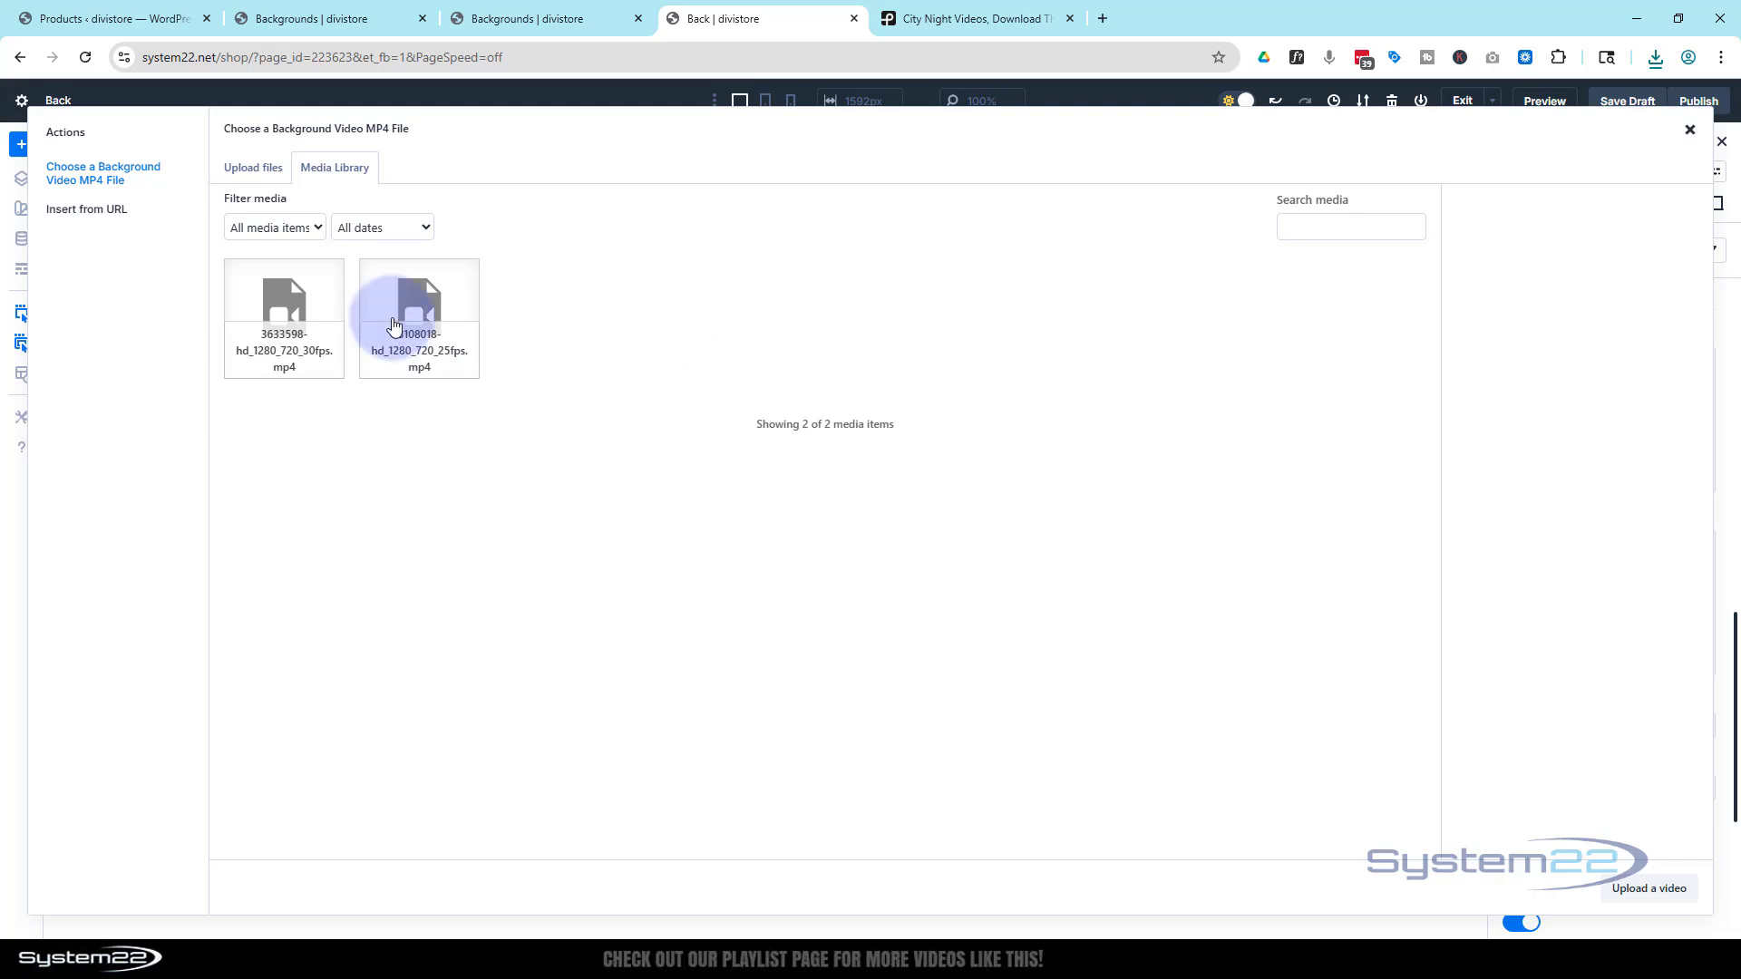
left_click(309, 313)
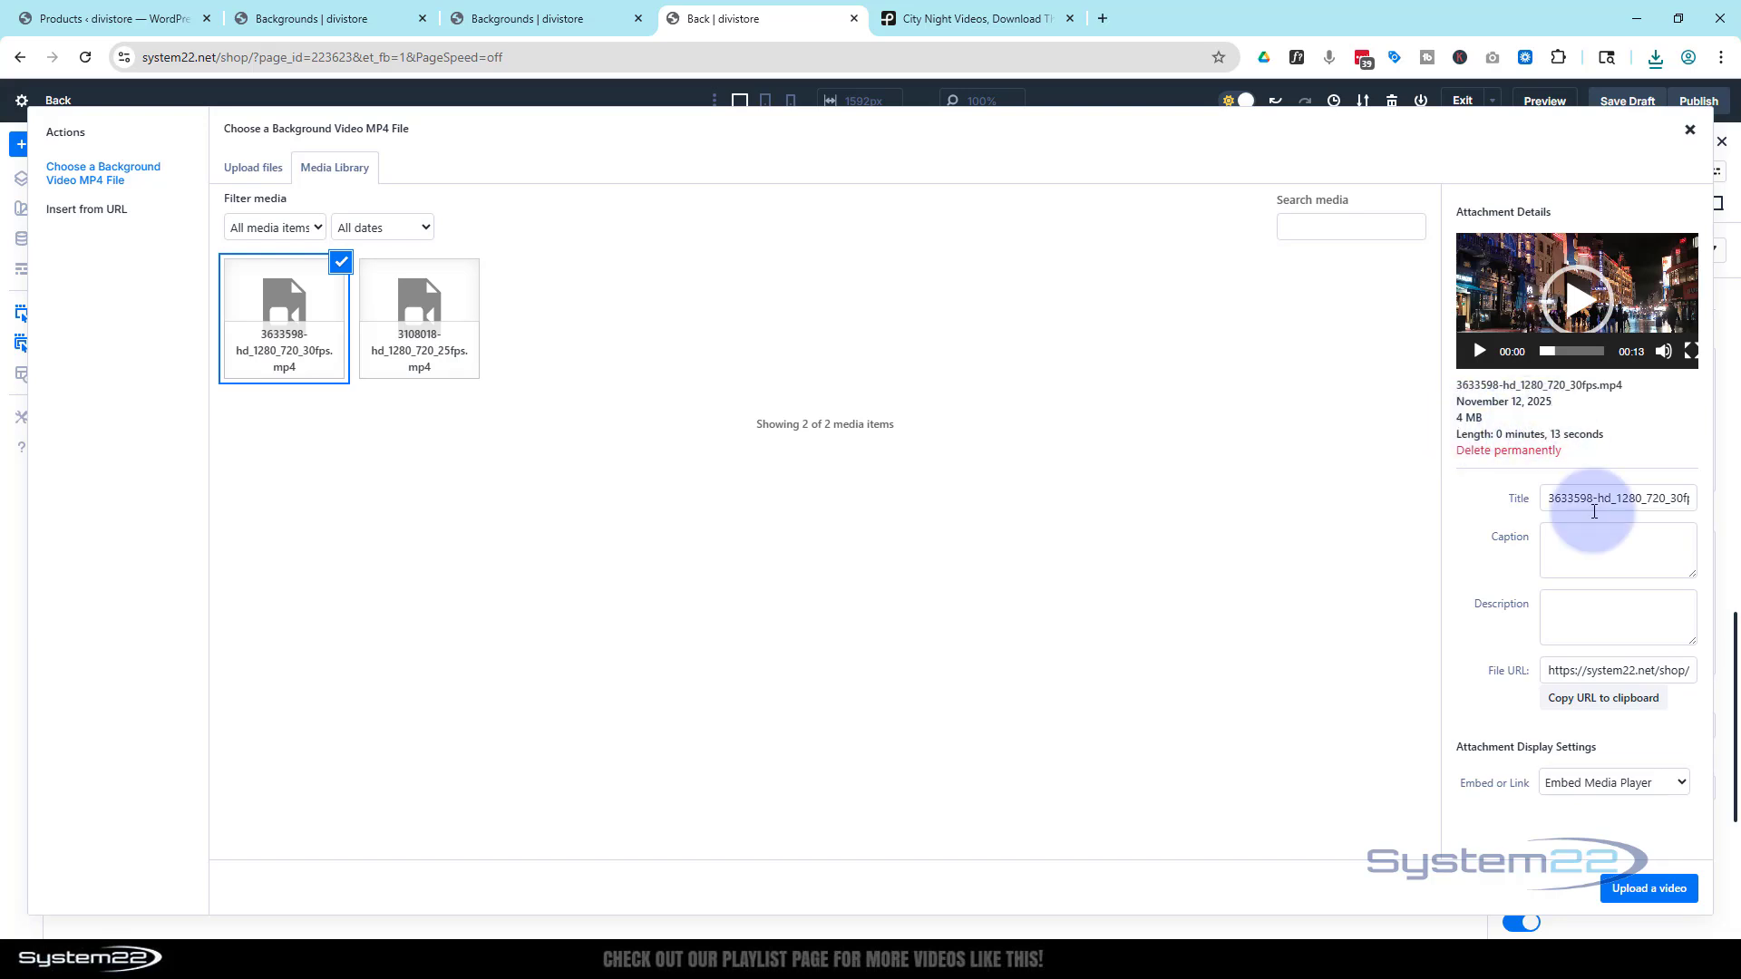
left_click(1647, 891)
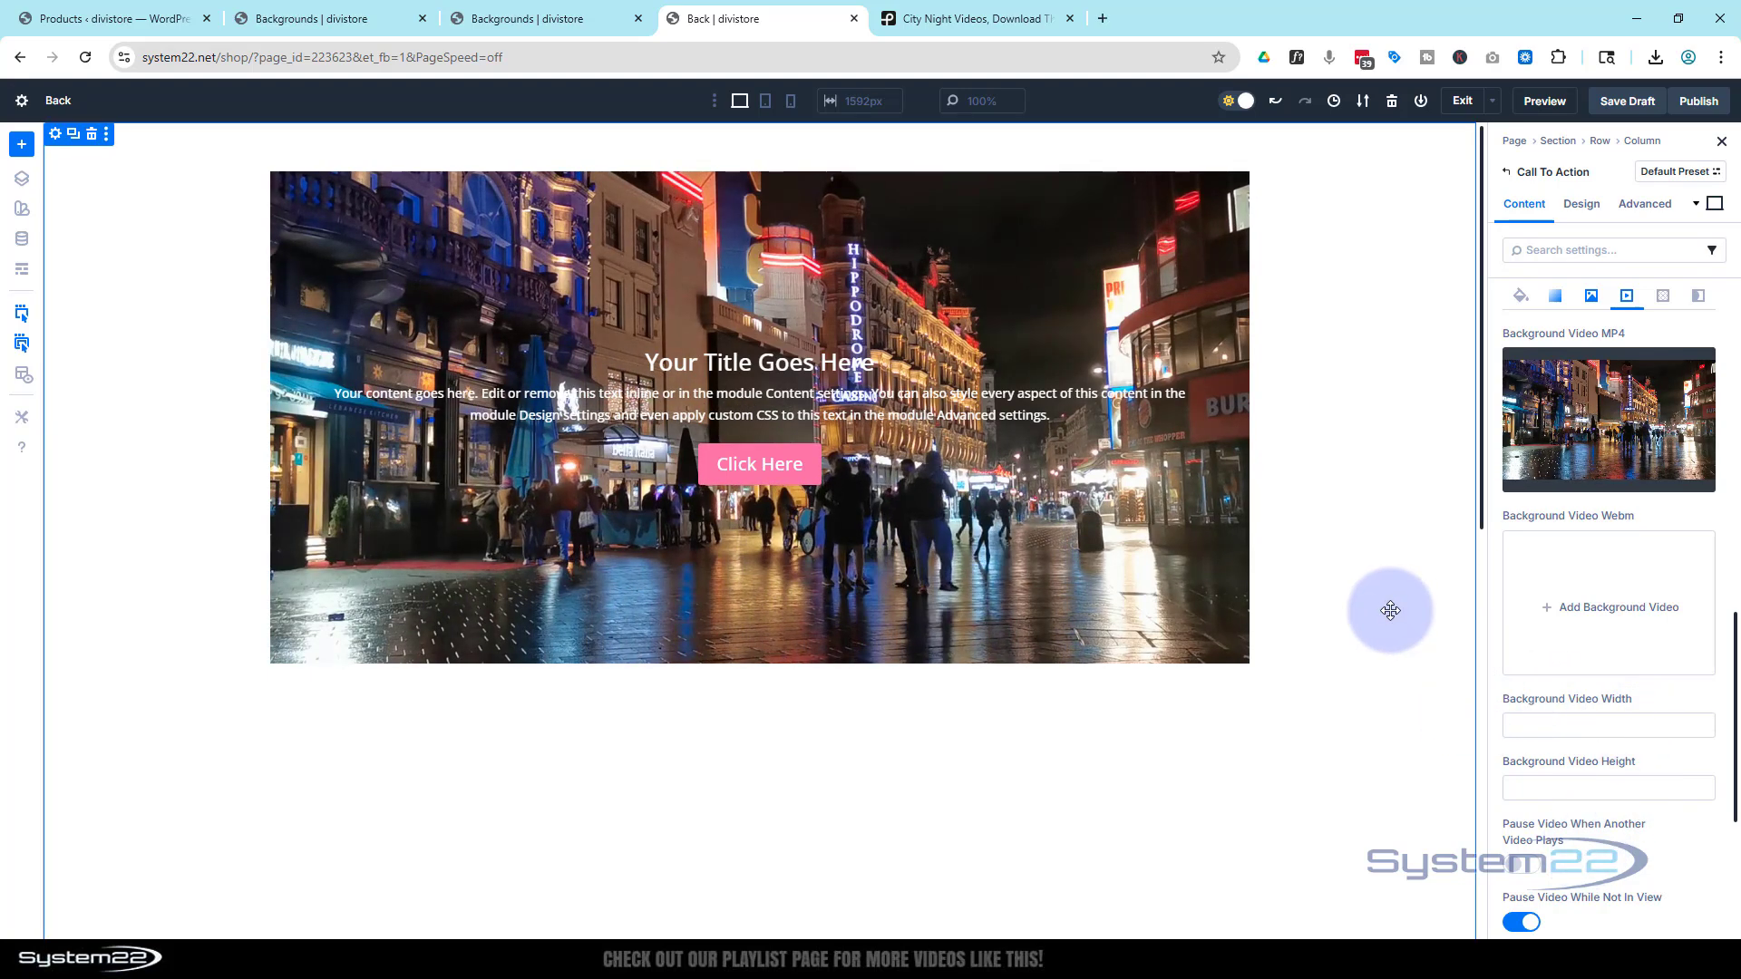
scroll(1632, 612, "down", 3)
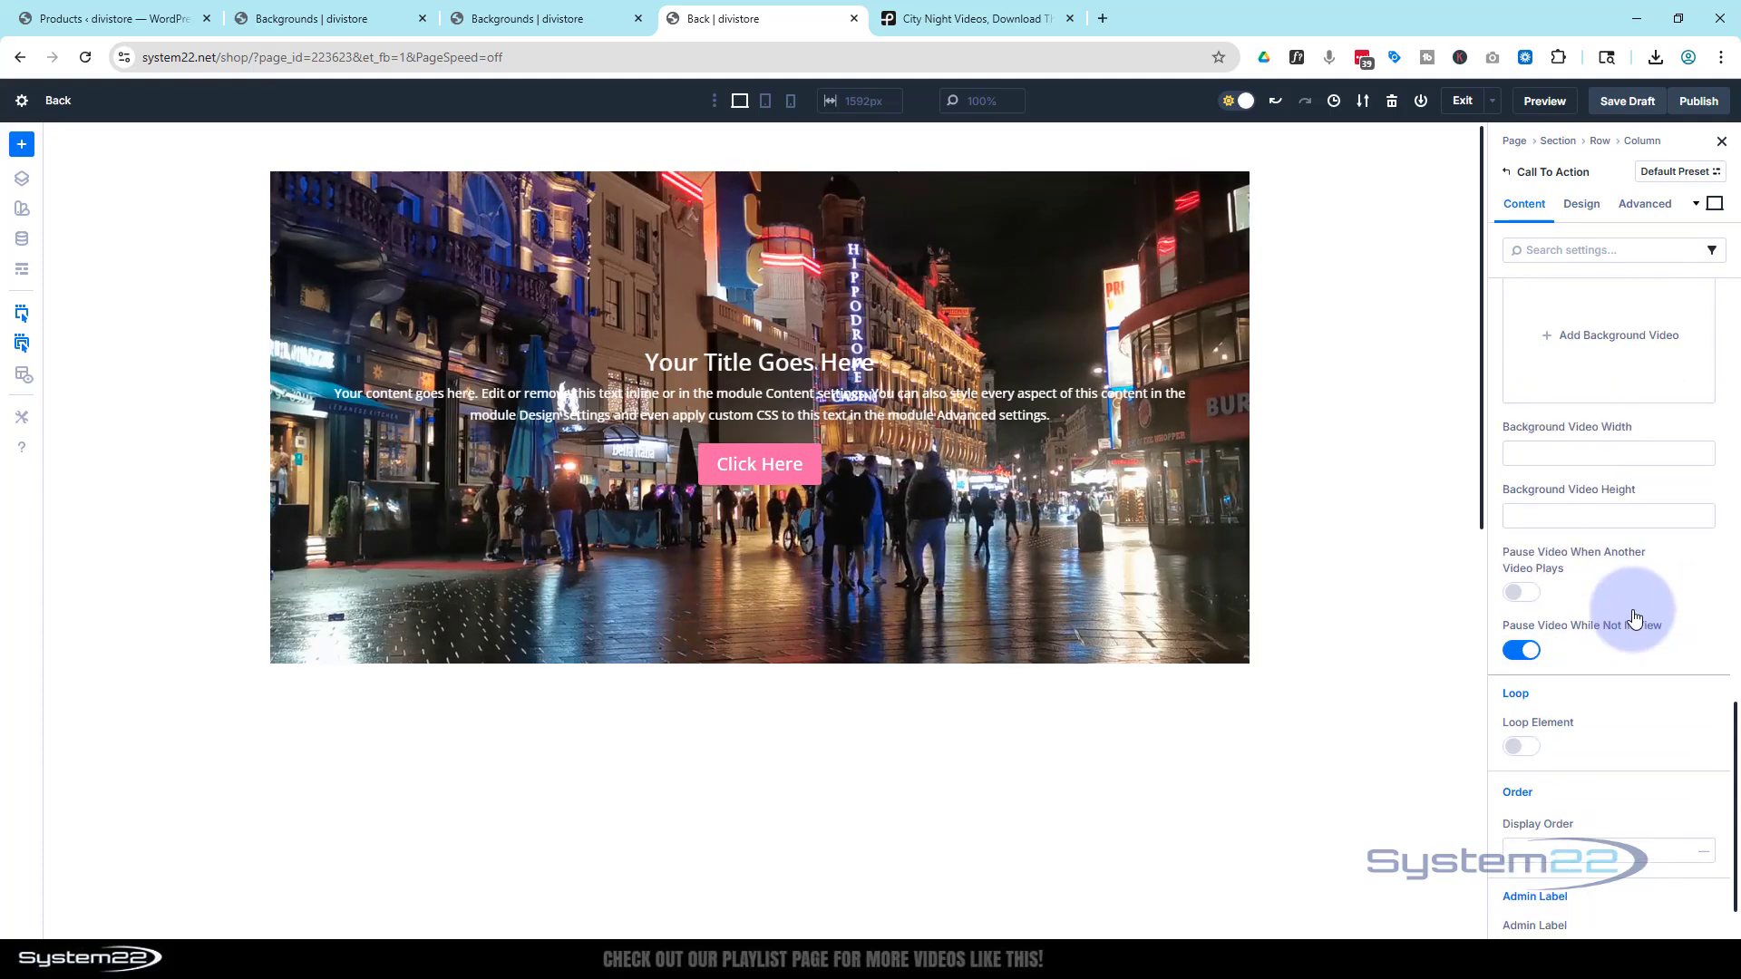
scroll(1632, 616, "down", 1)
scroll(1632, 617, "up", 4)
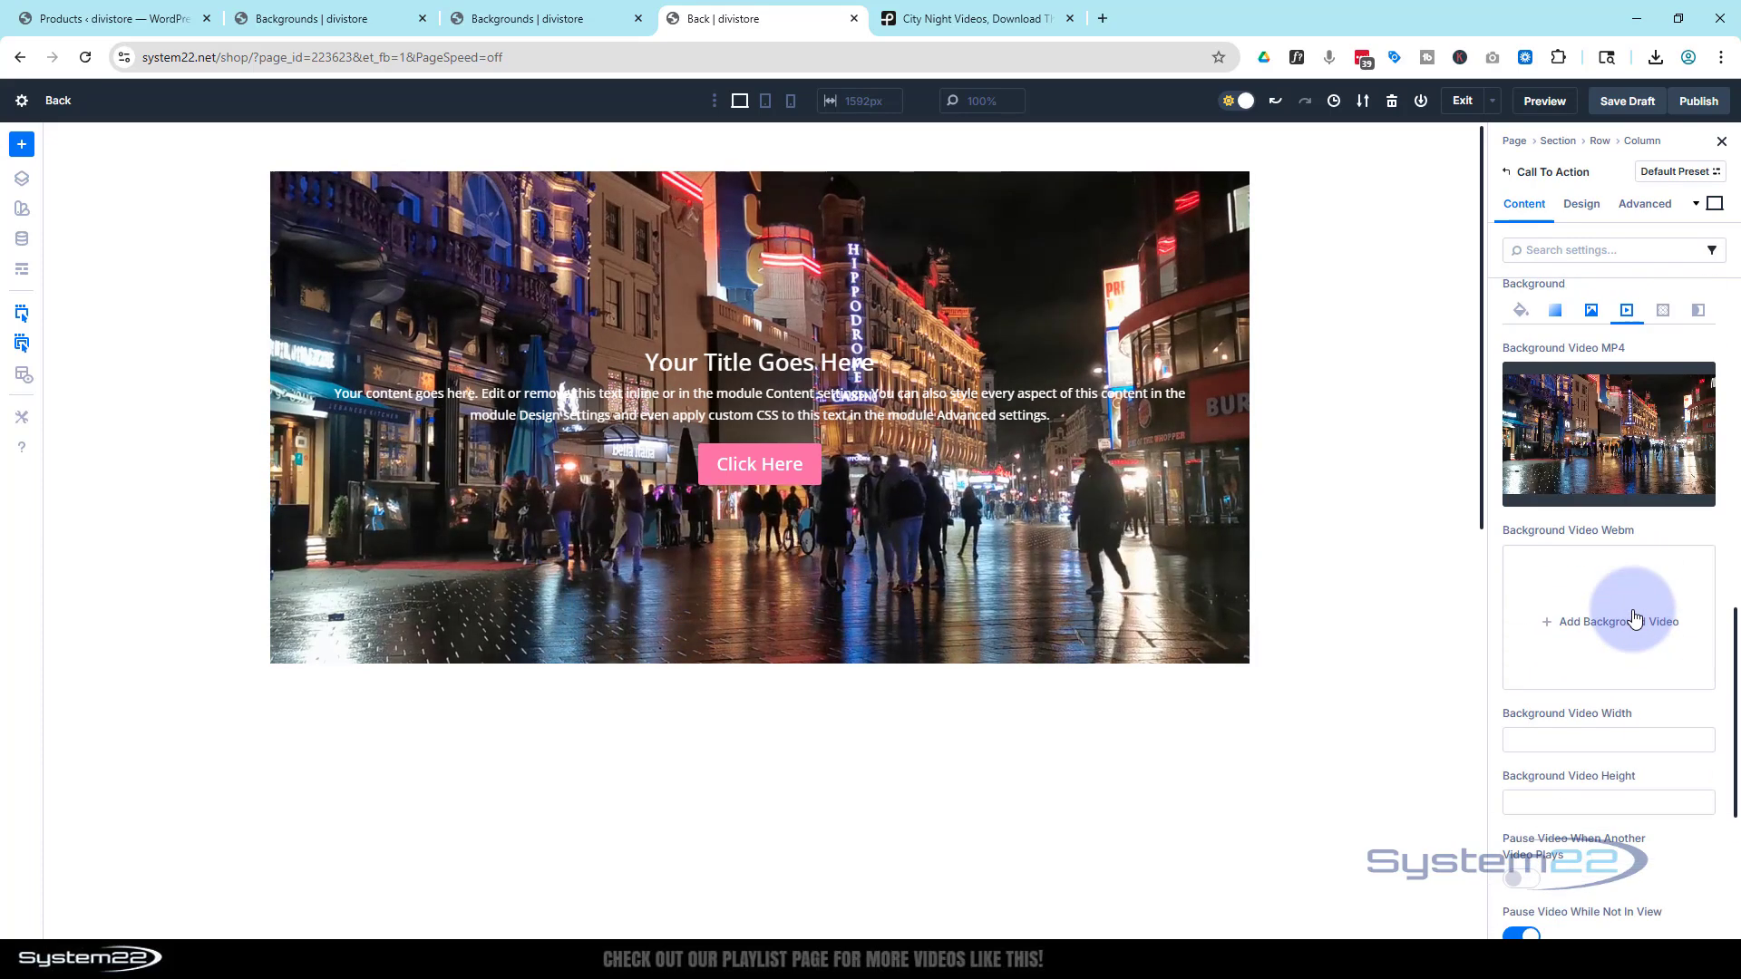
scroll(1635, 617, "up", 8)
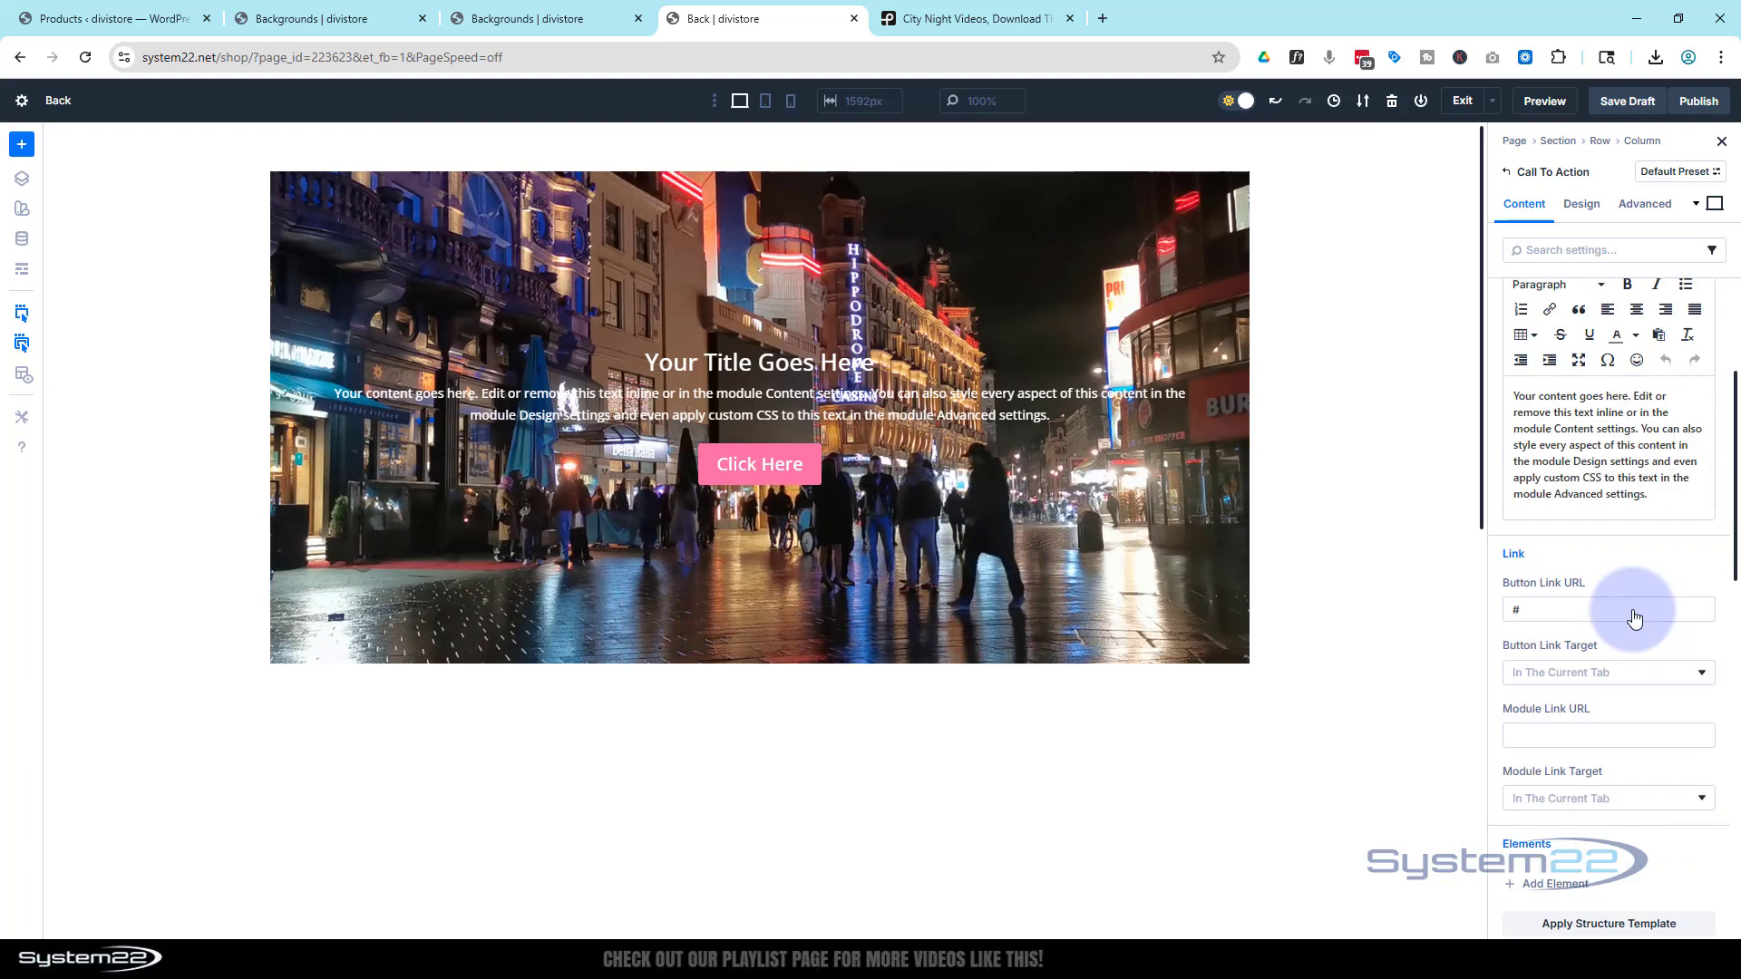
scroll(1635, 617, "down", 3)
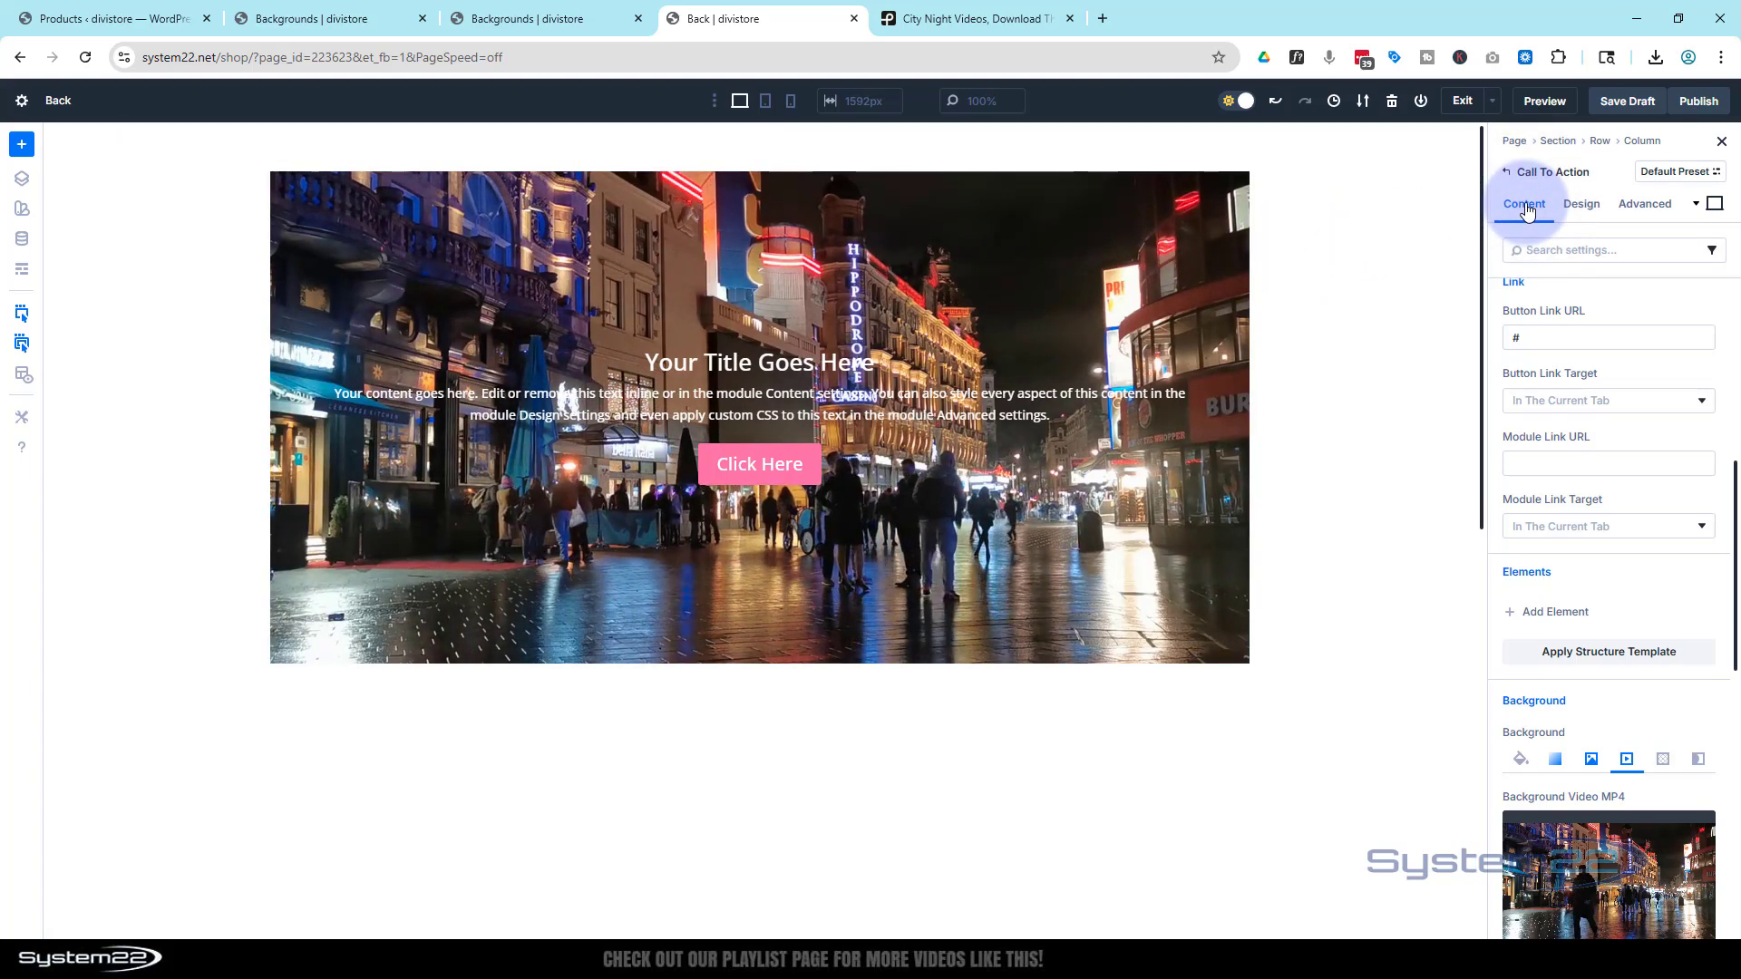
Remove the Call To Action module's background video, image and gradient, and set its background color opacity to 0%
scroll(1683, 635, "down", 3)
left_click(1695, 568)
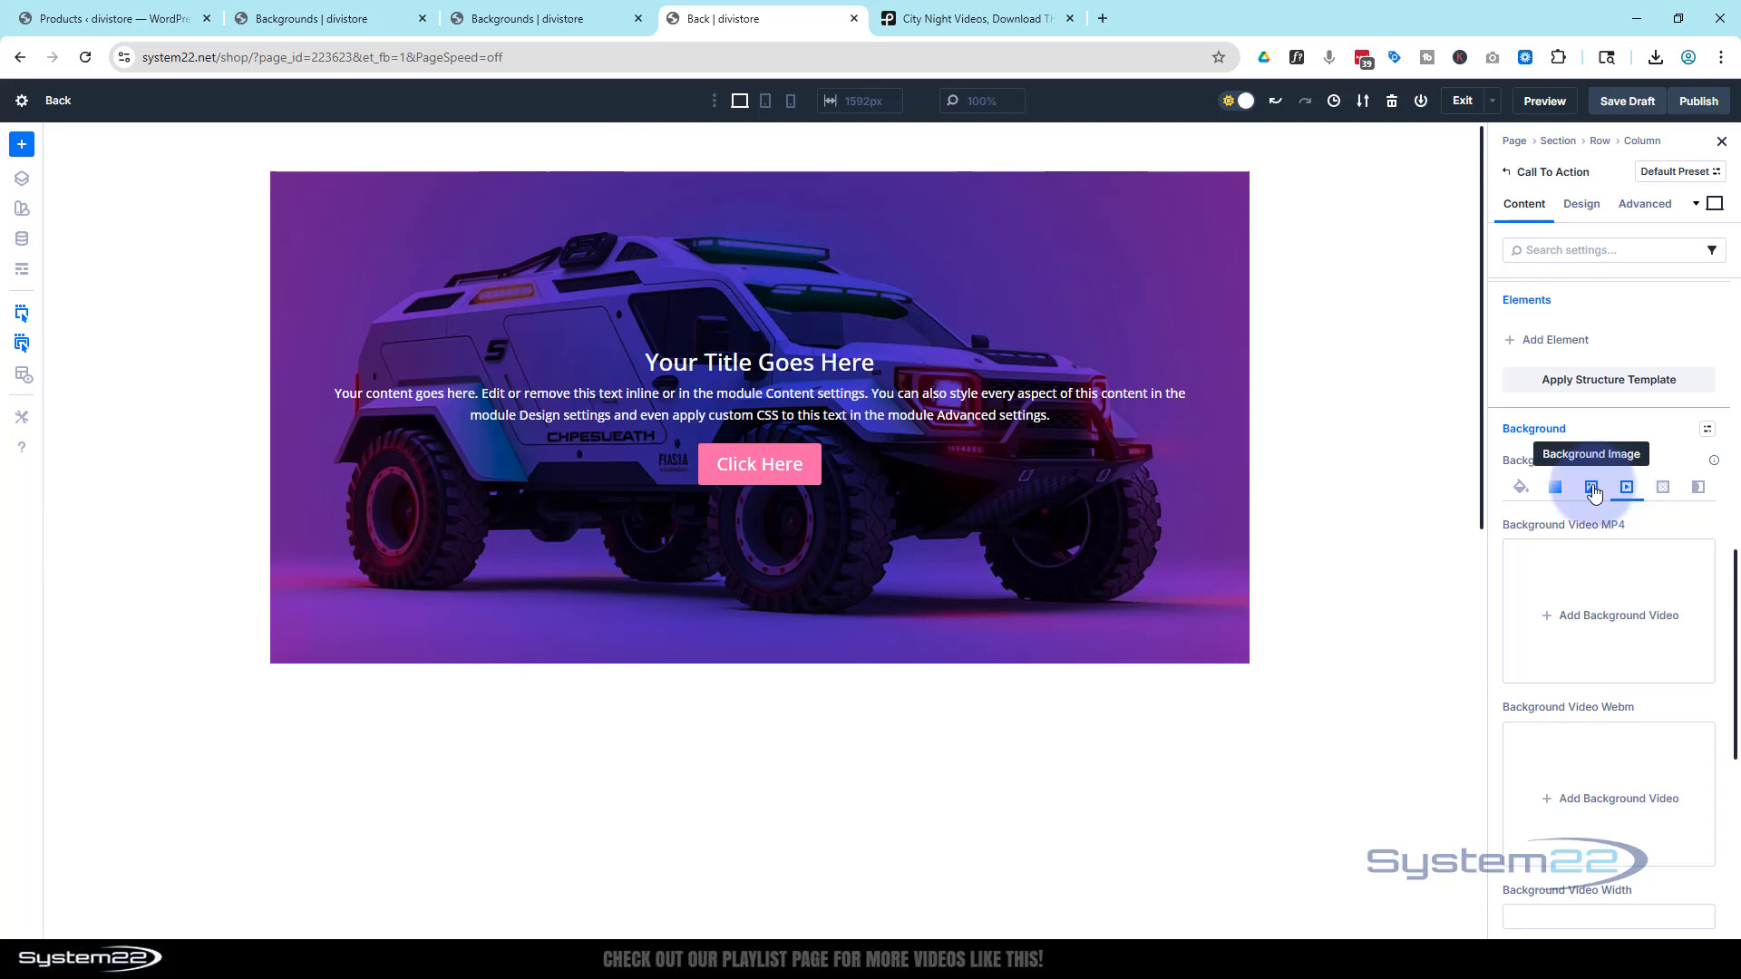
left_click(1594, 491)
left_click(1690, 555)
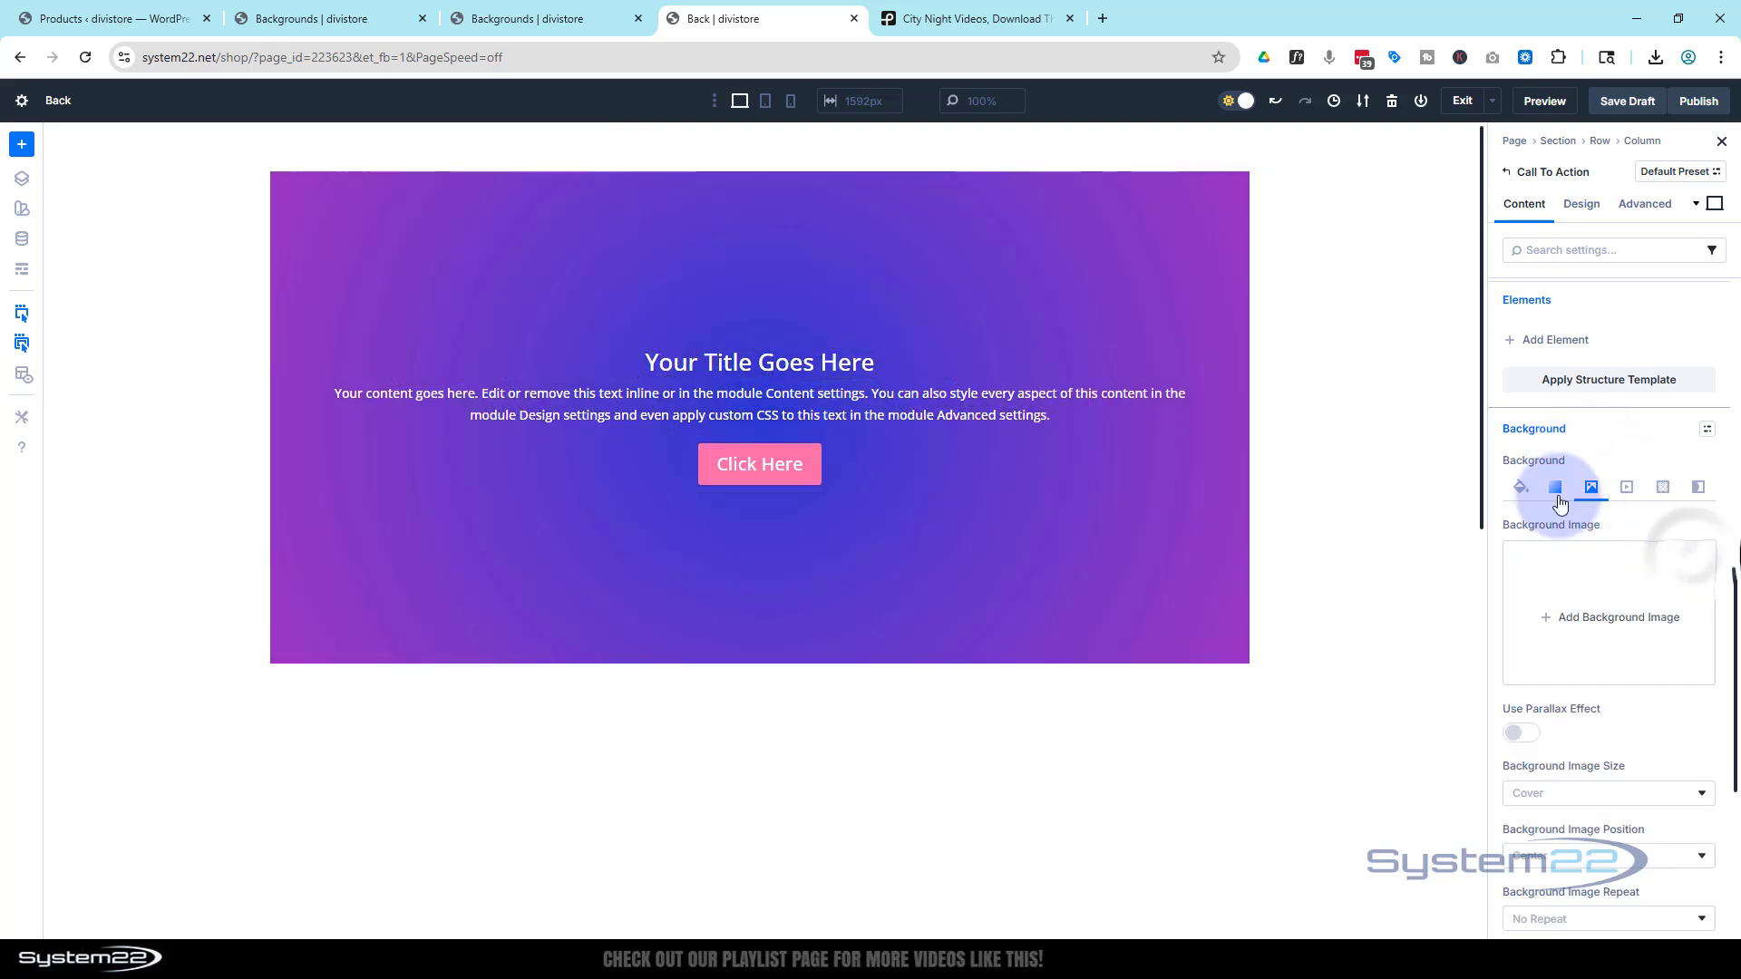
left_click(1556, 494)
left_click(1690, 557)
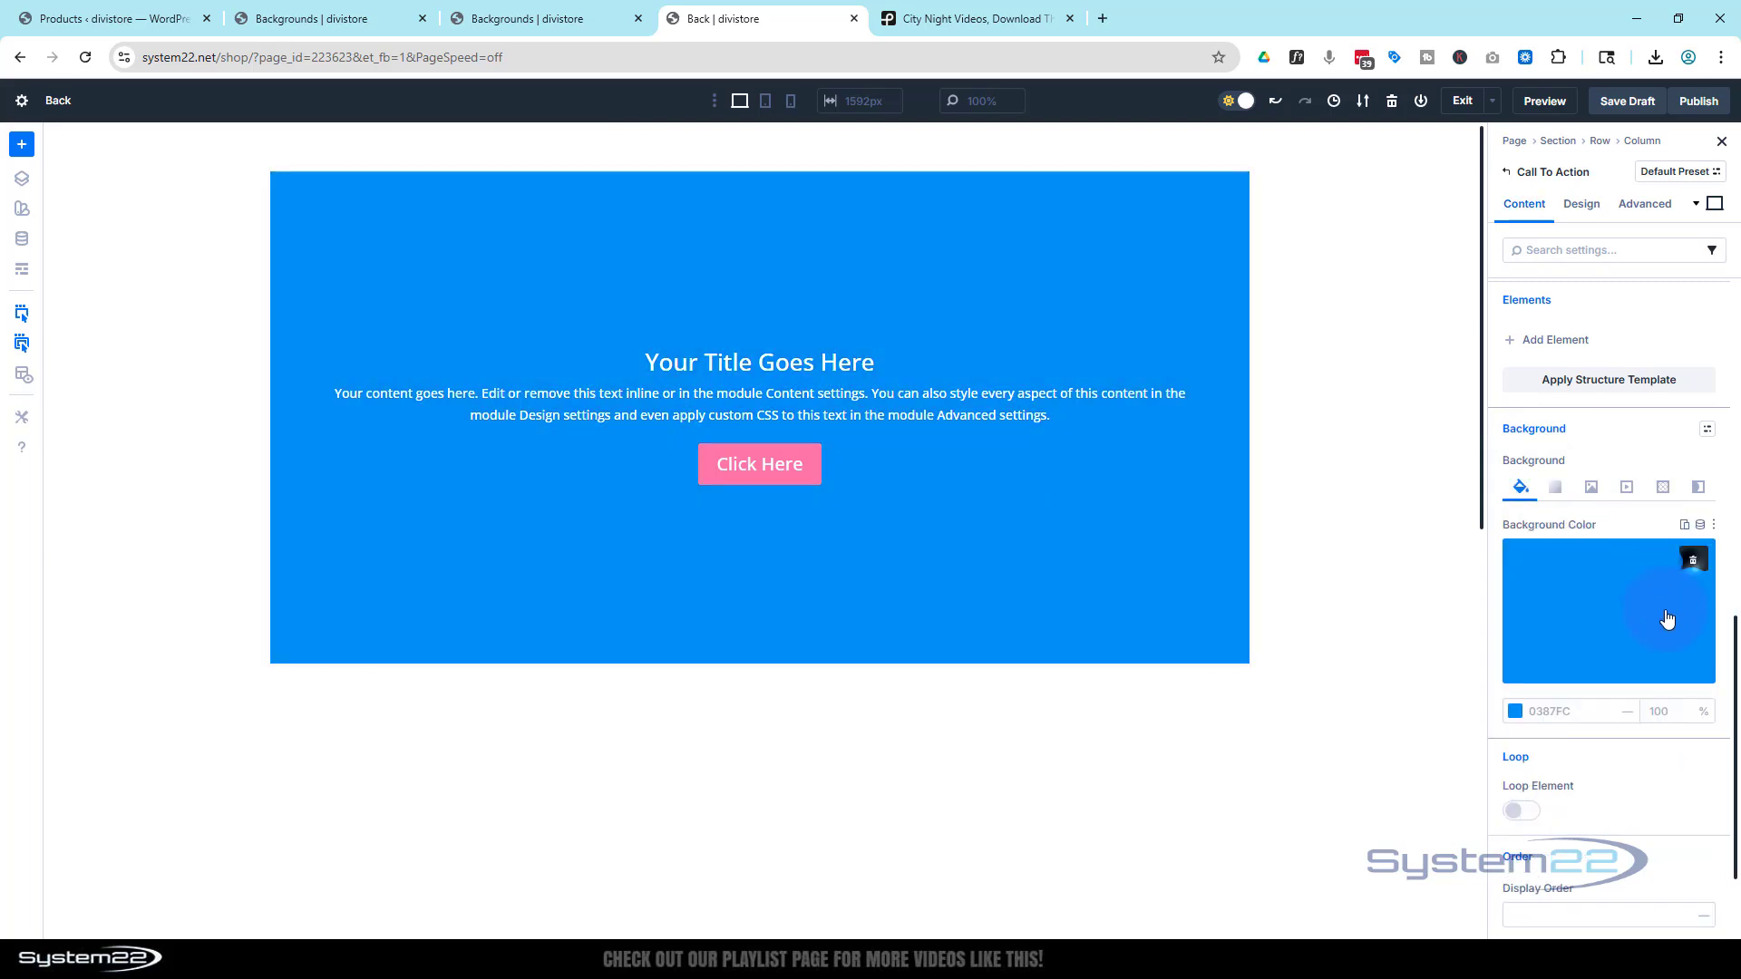
left_click(1654, 721)
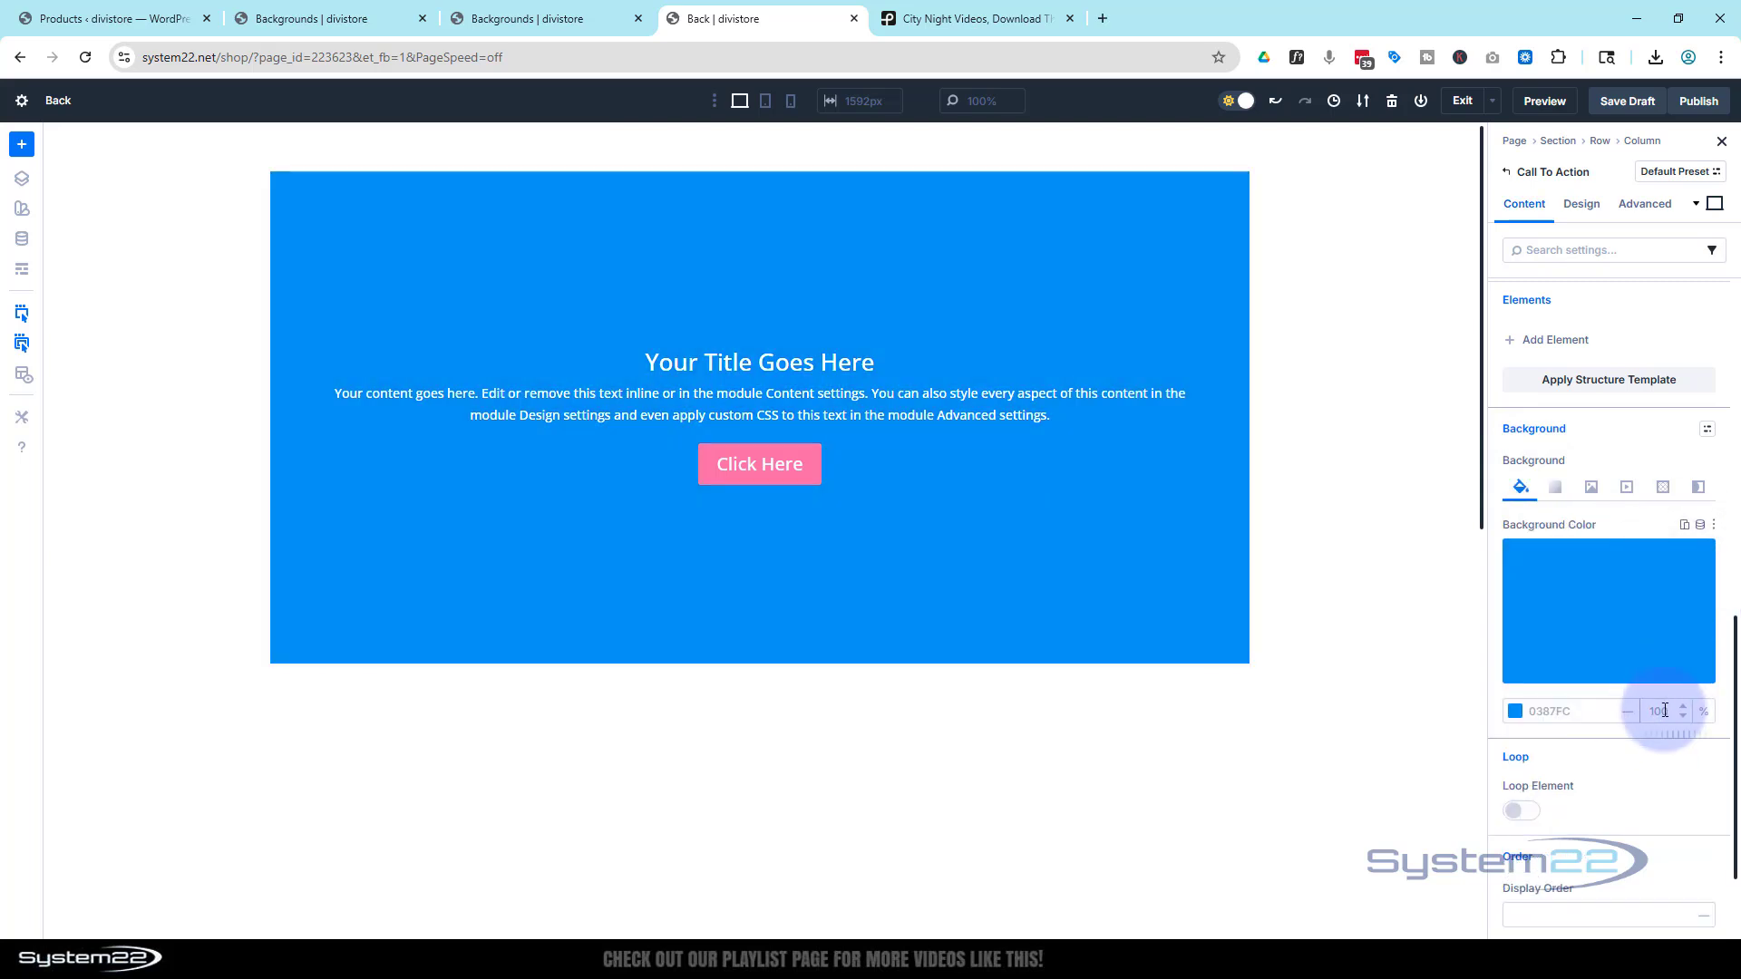
left_click_drag(1664, 710, 1601, 634)
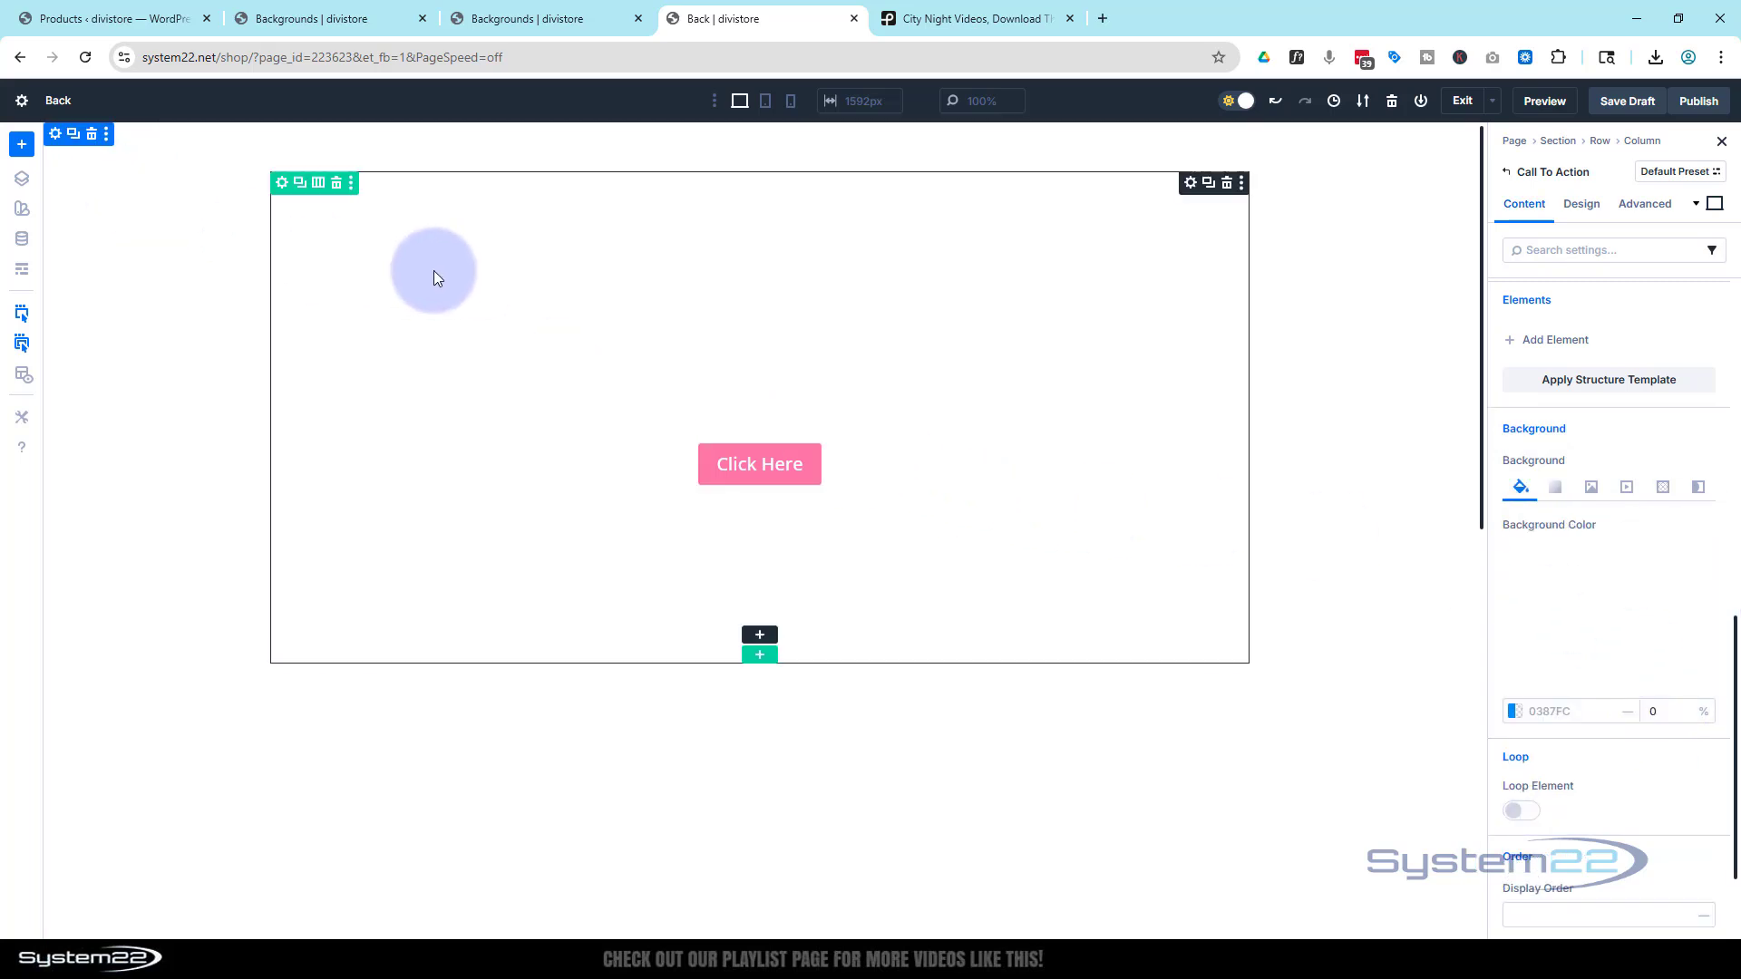
Set the section's MP4 background video to 3633598-hd_1280_720_30fps.mp4 from the media library
left_click(54, 136)
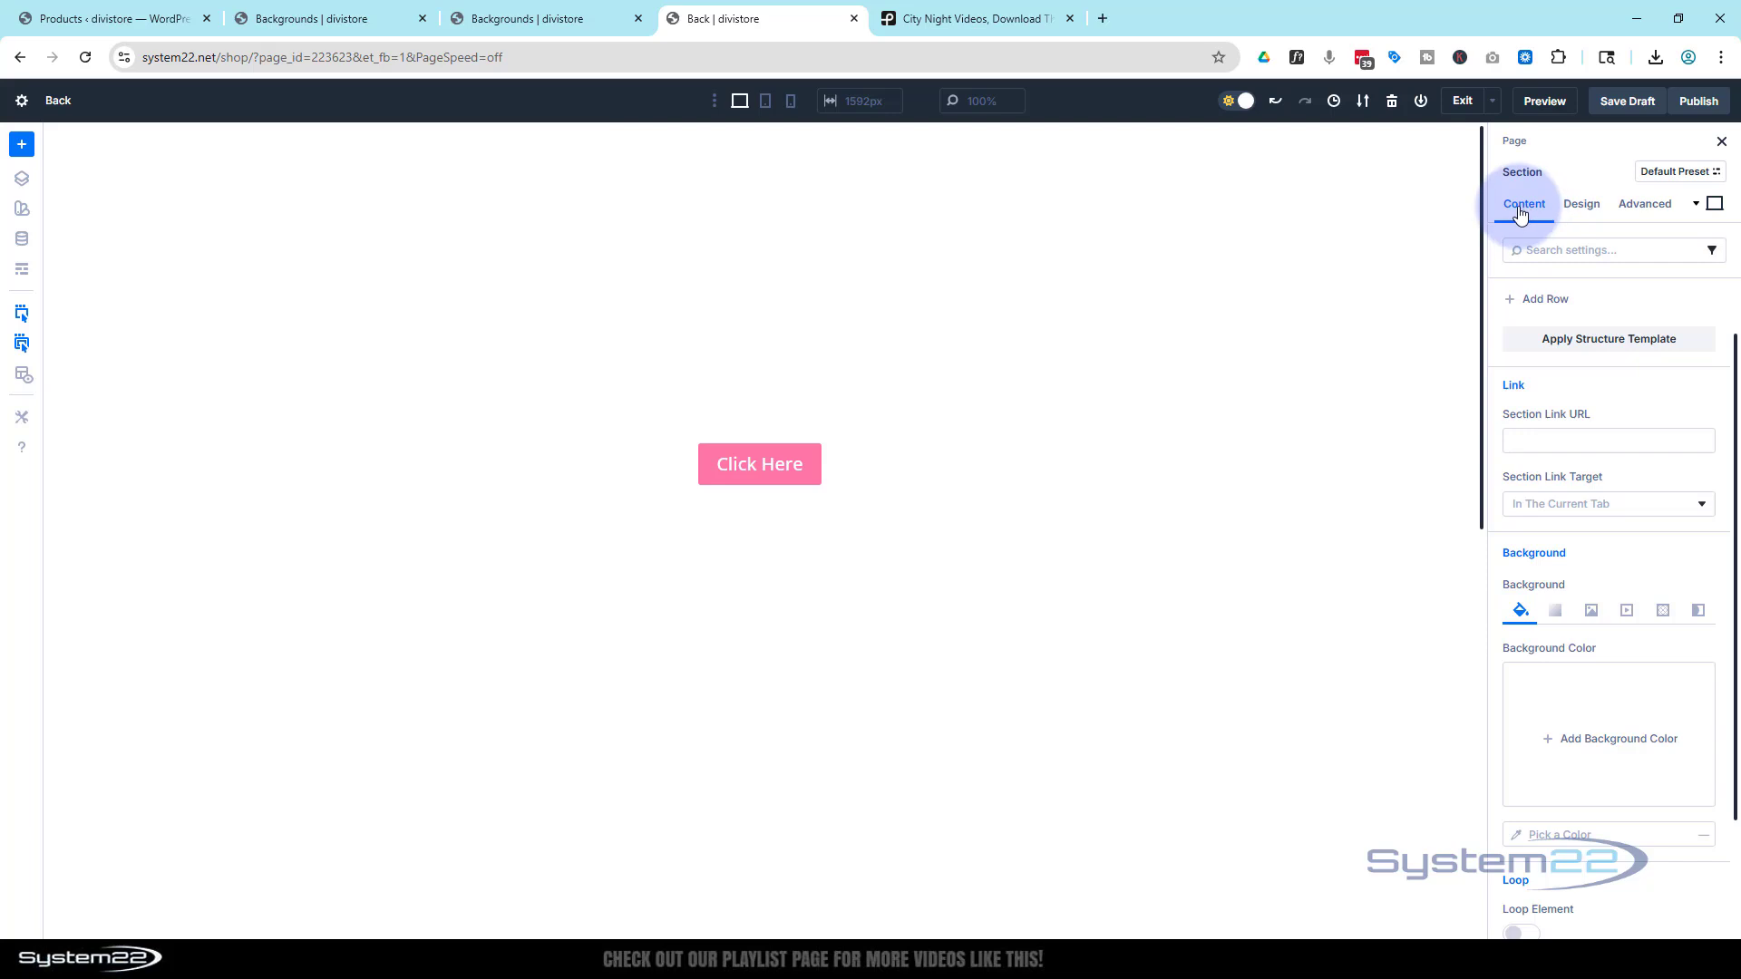
left_click(1628, 614)
left_click(1620, 738)
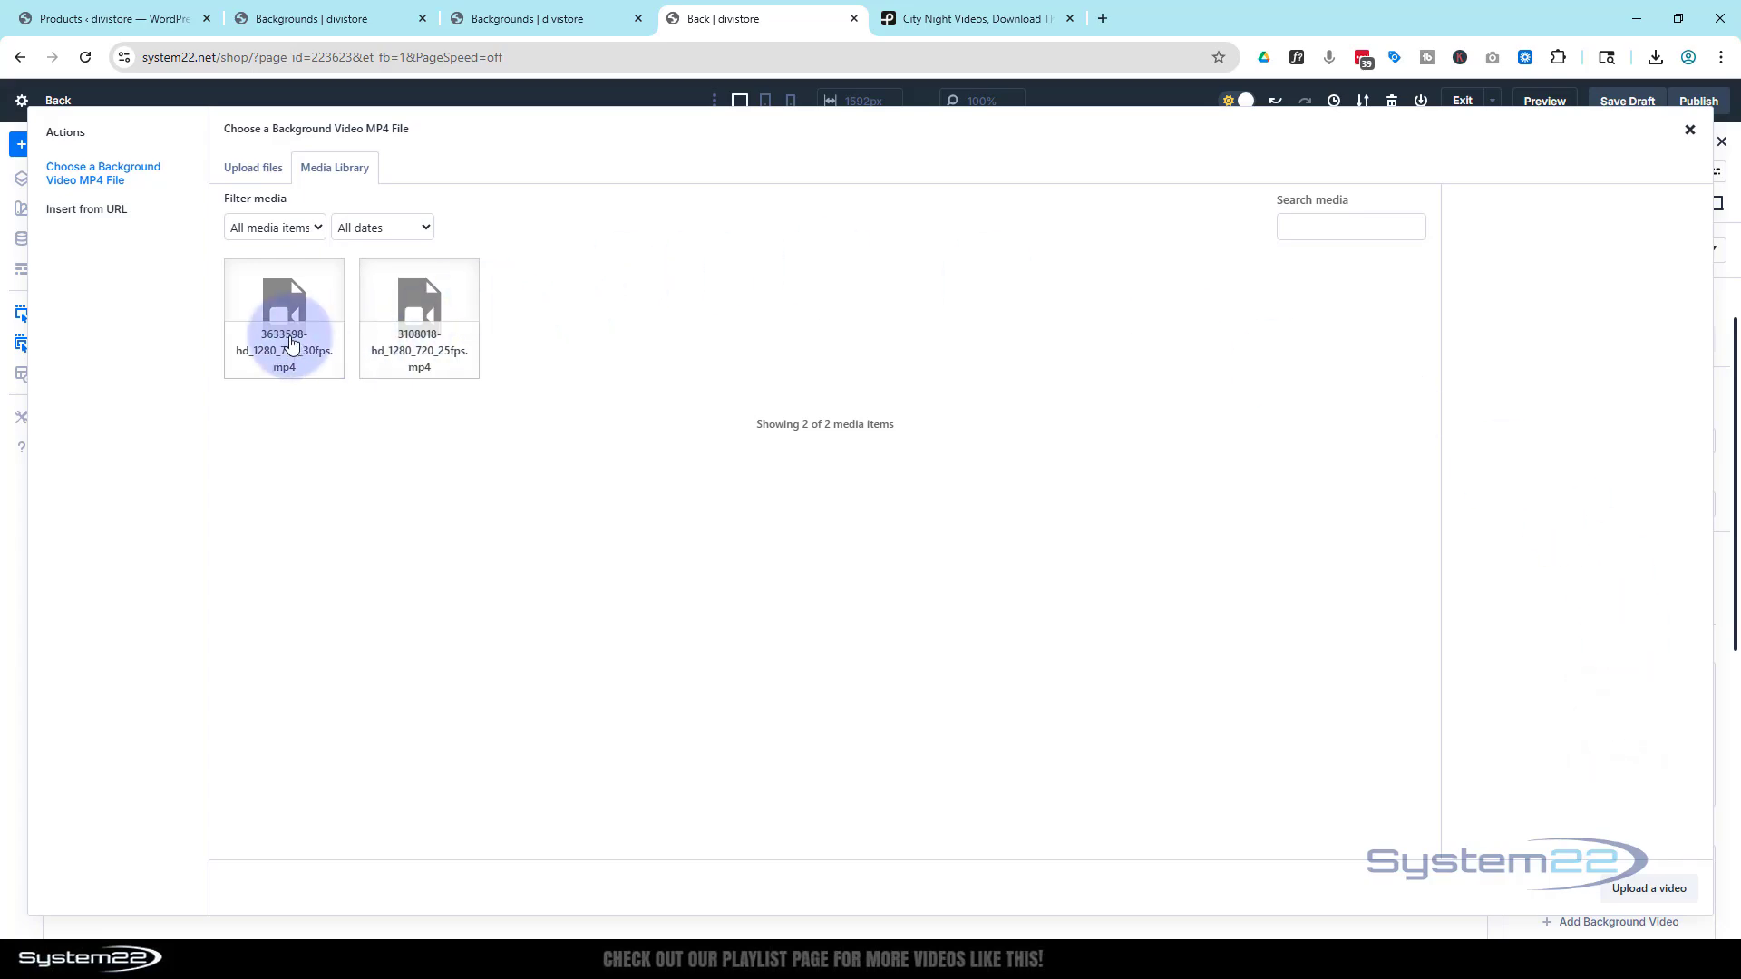
left_click(290, 342)
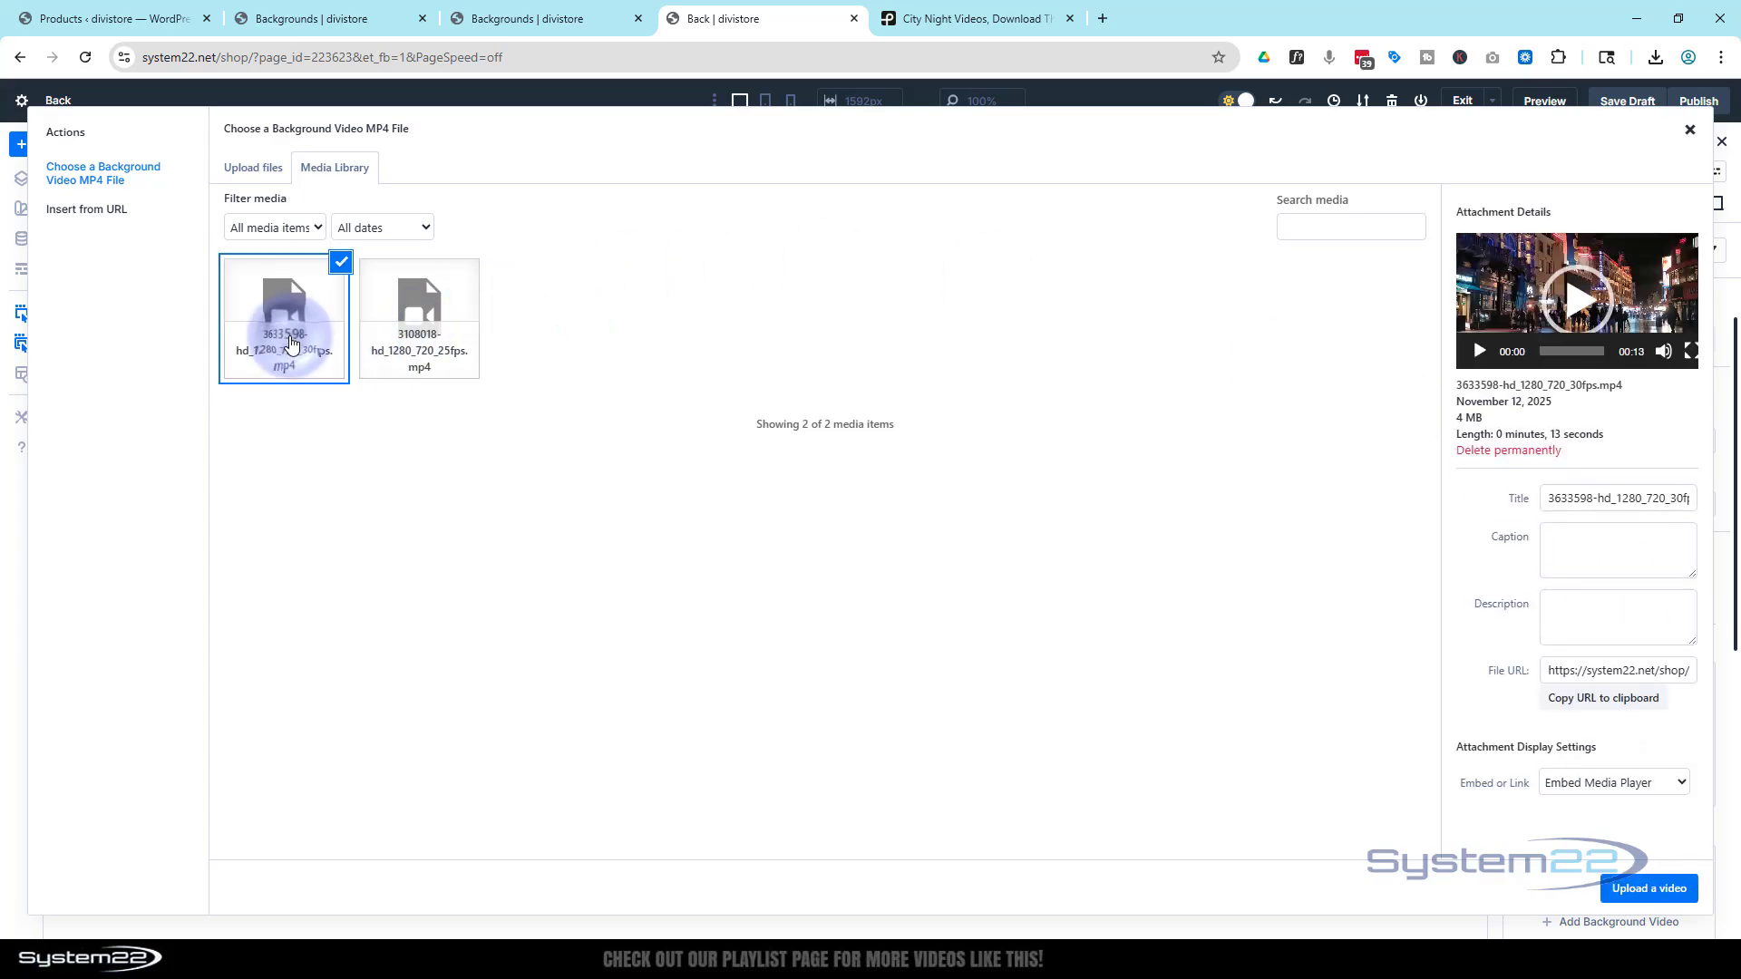
left_click(1669, 891)
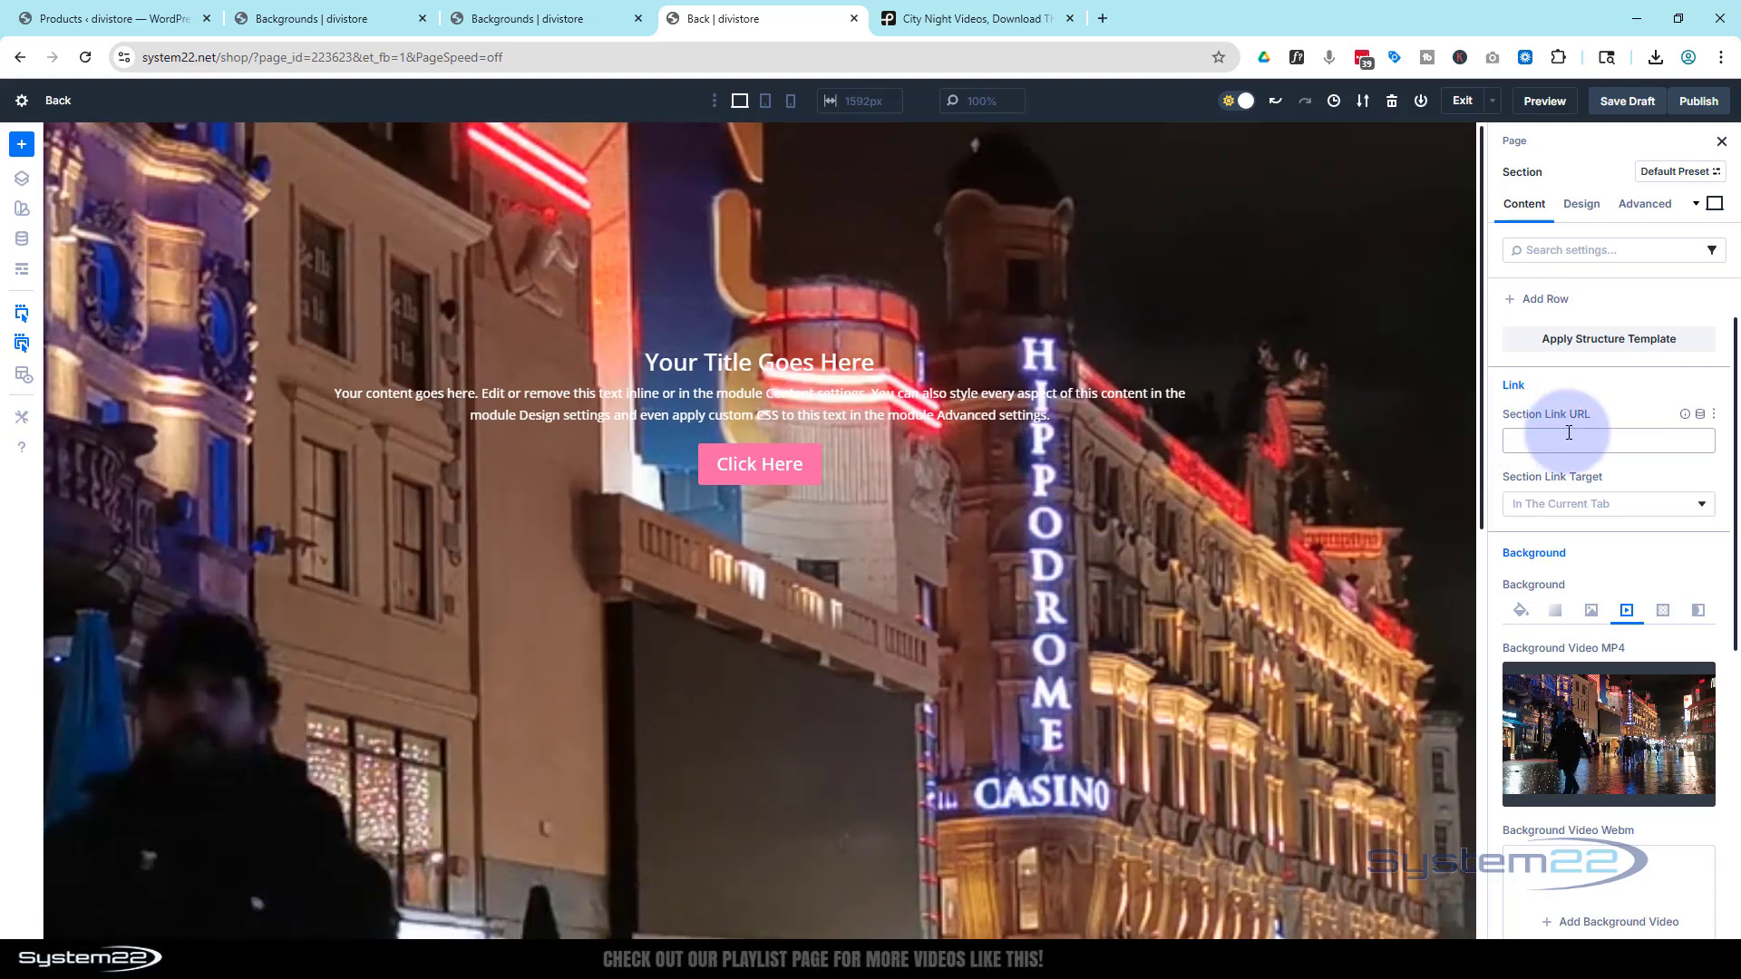
Reset the section's Min Height to its default in the sizing settings
left_click(1584, 205)
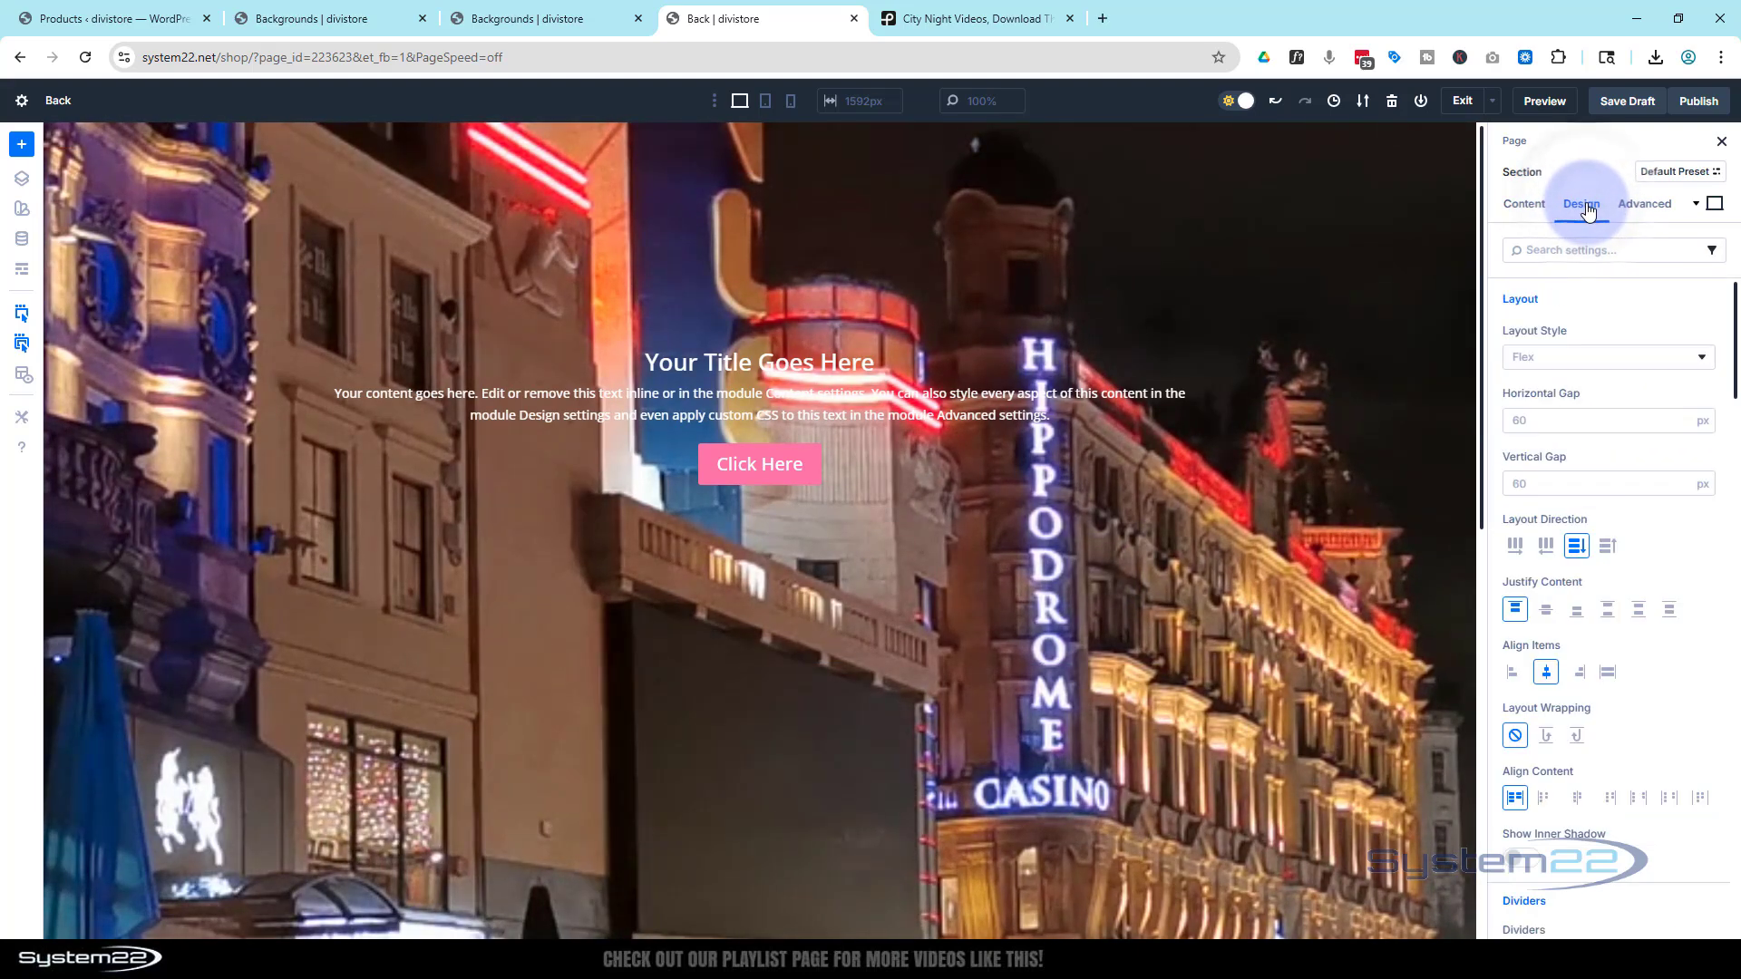
scroll(1652, 383, "down", 8)
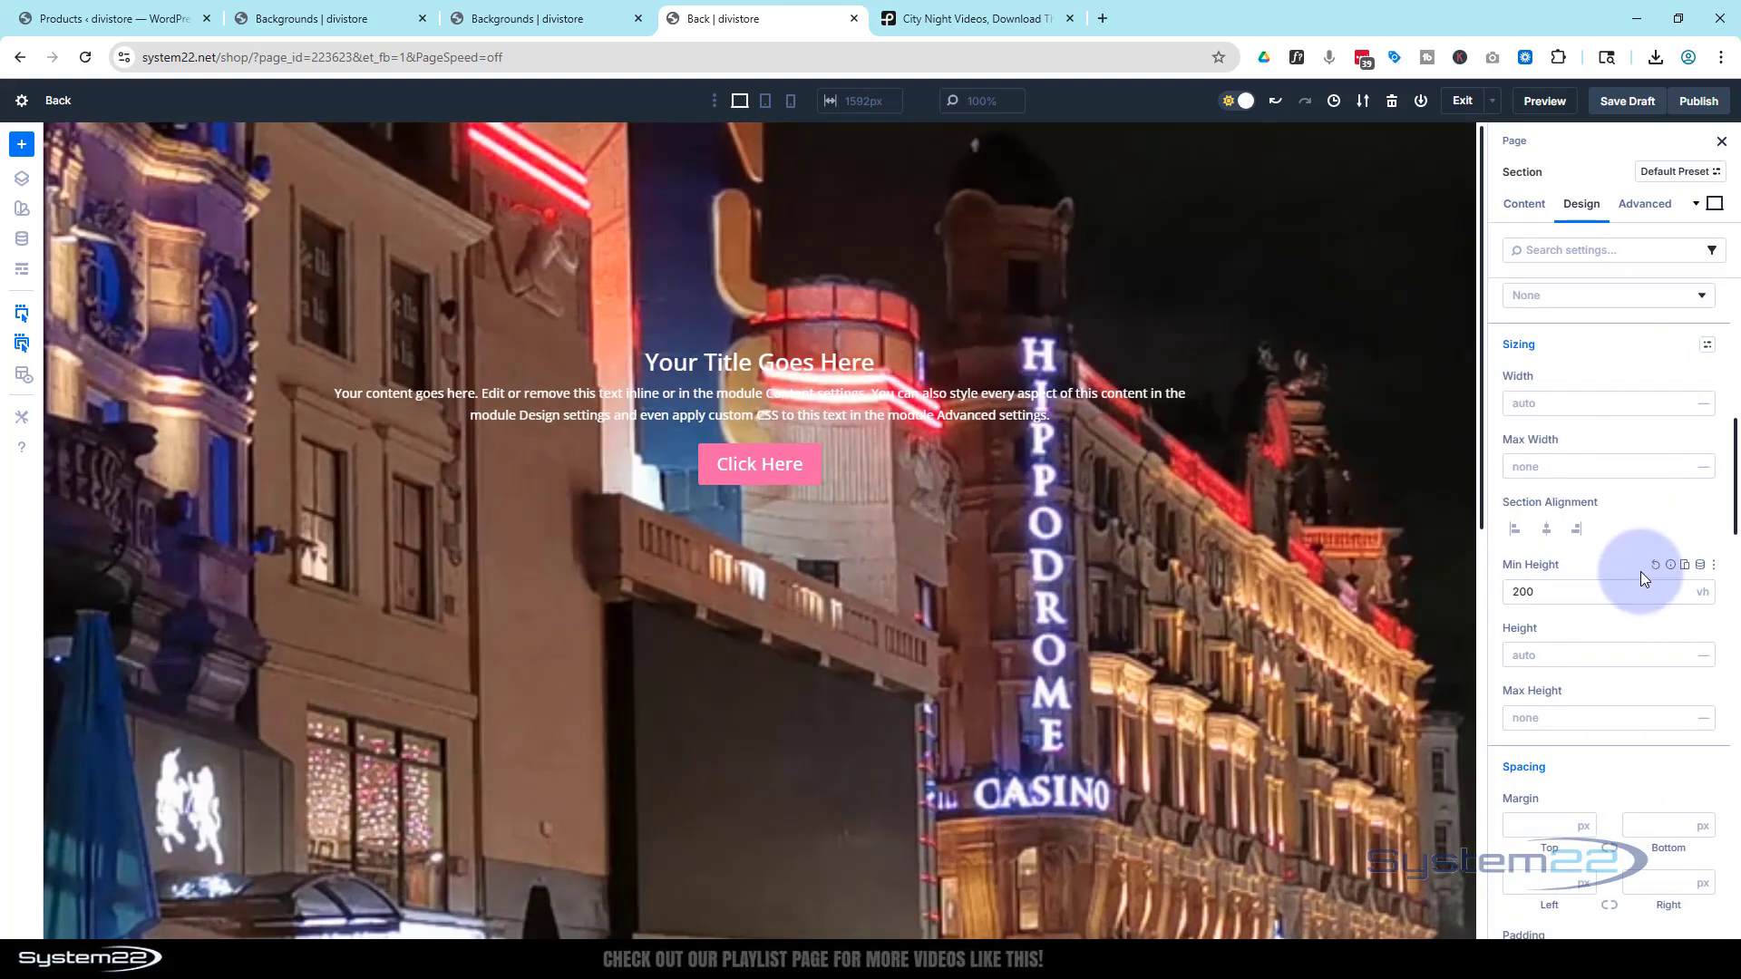
left_click(1660, 567)
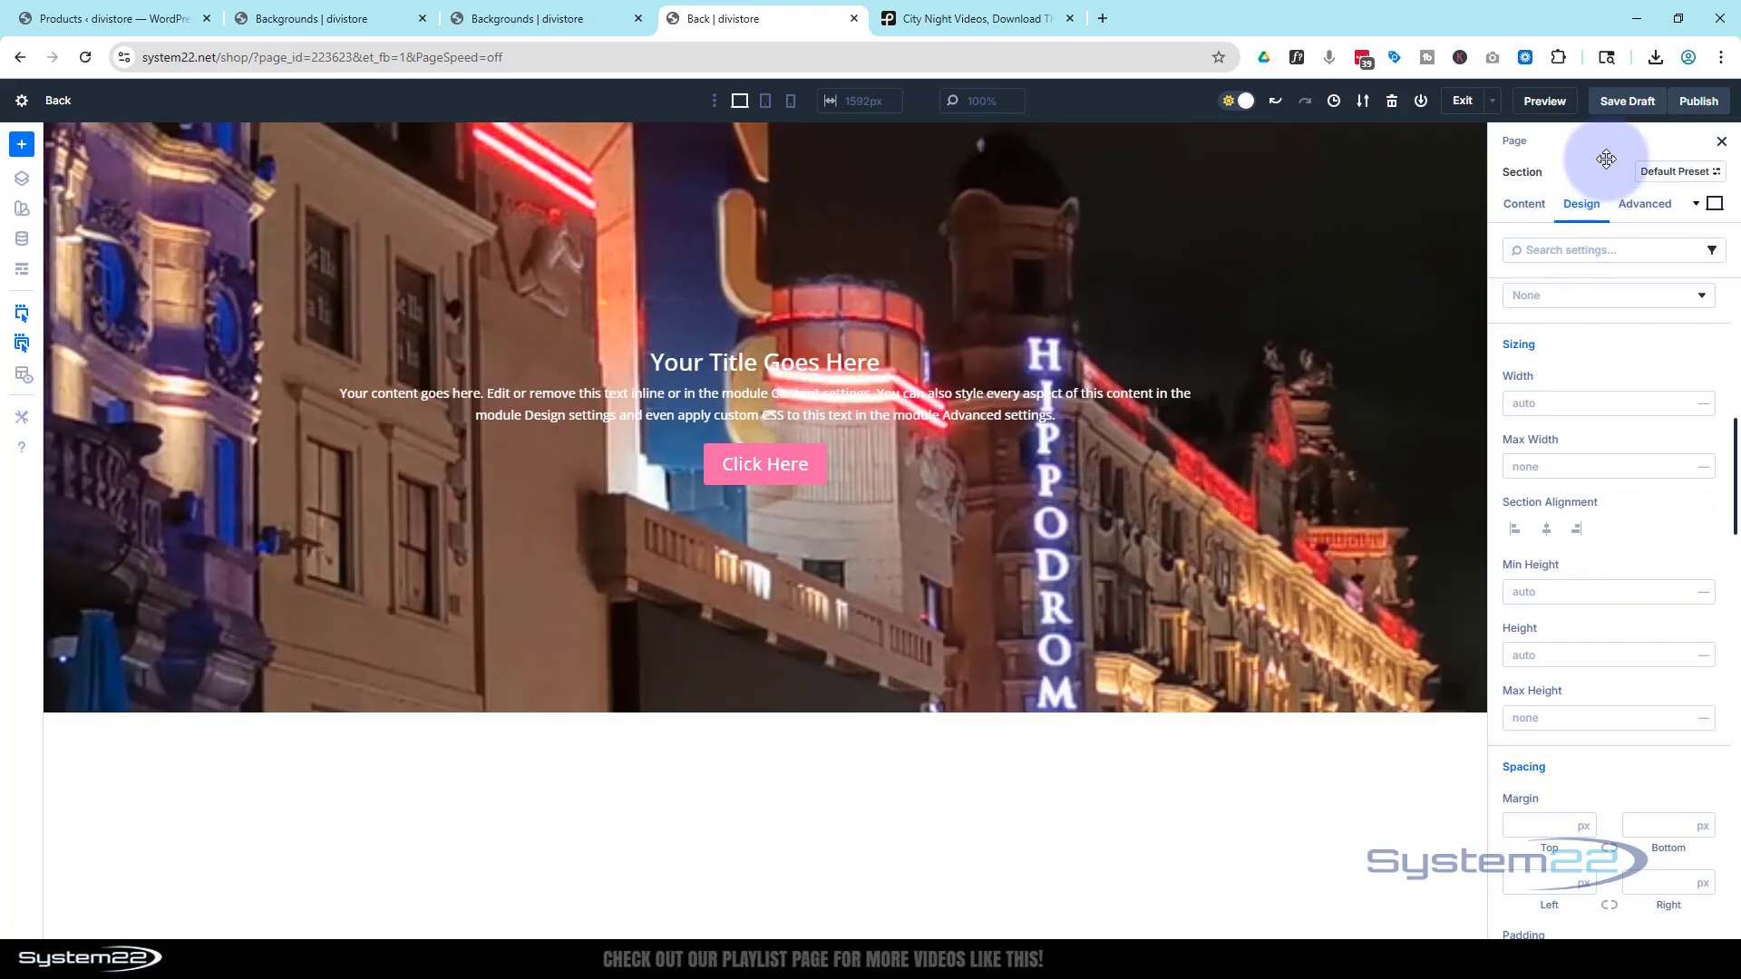
Save the page as a draft and reload it in the builder
left_click(1625, 103)
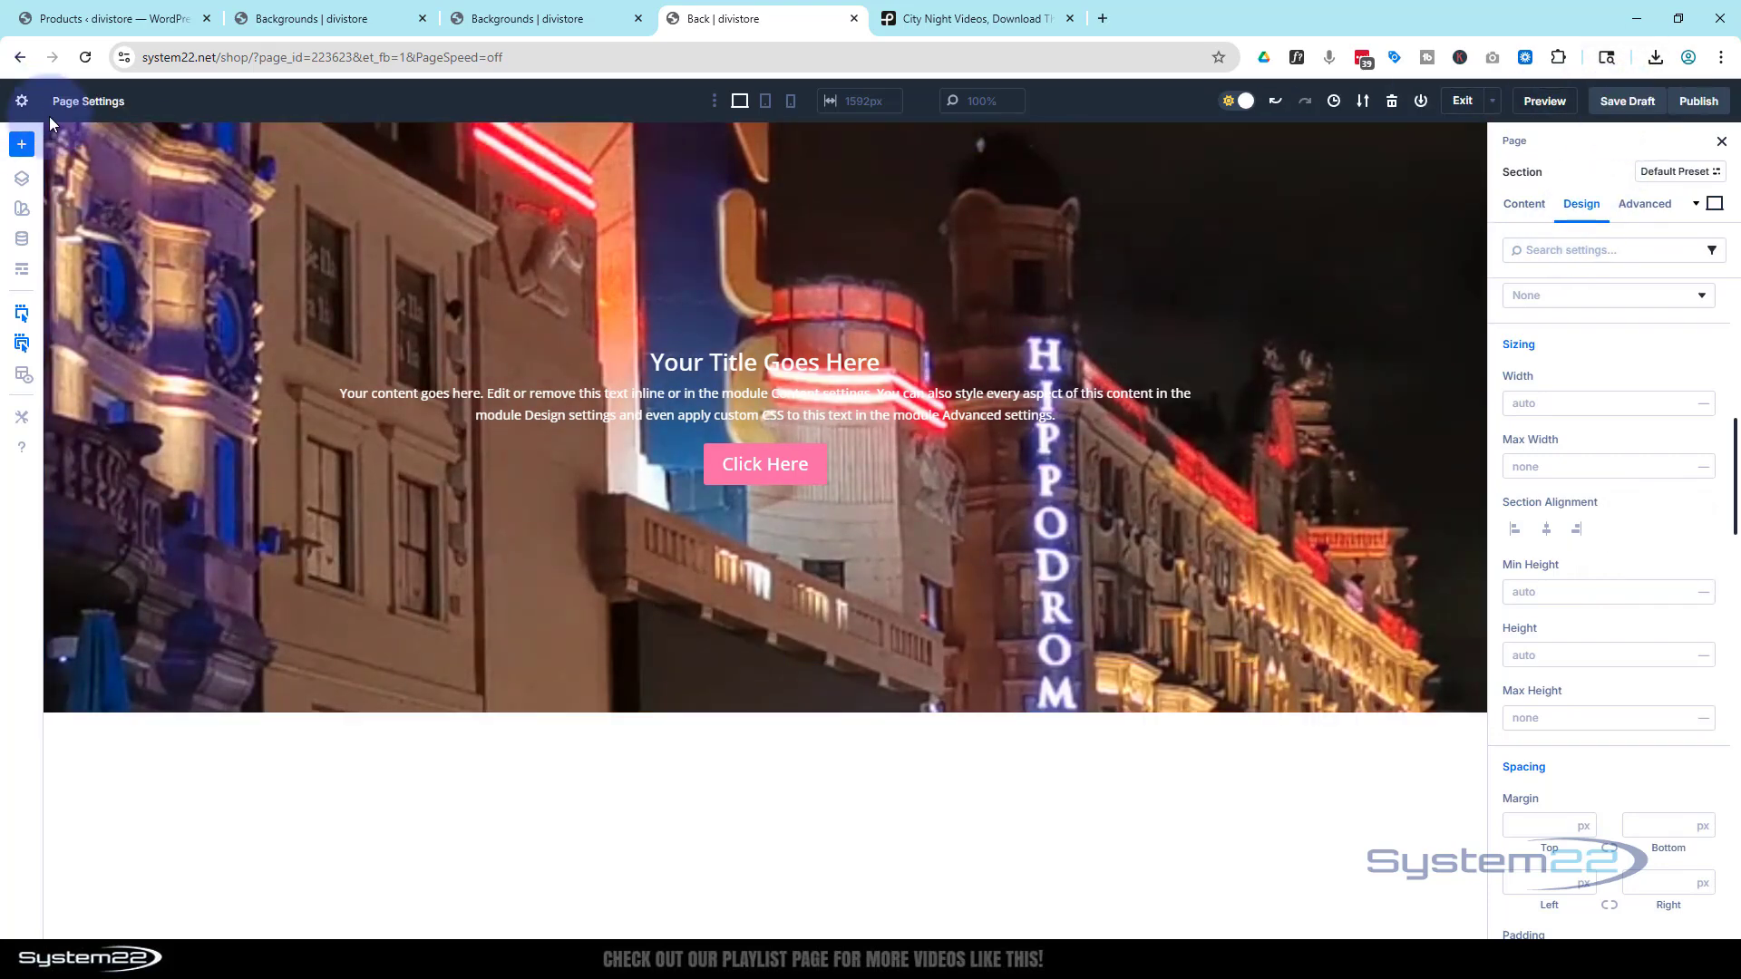
left_click(88, 57)
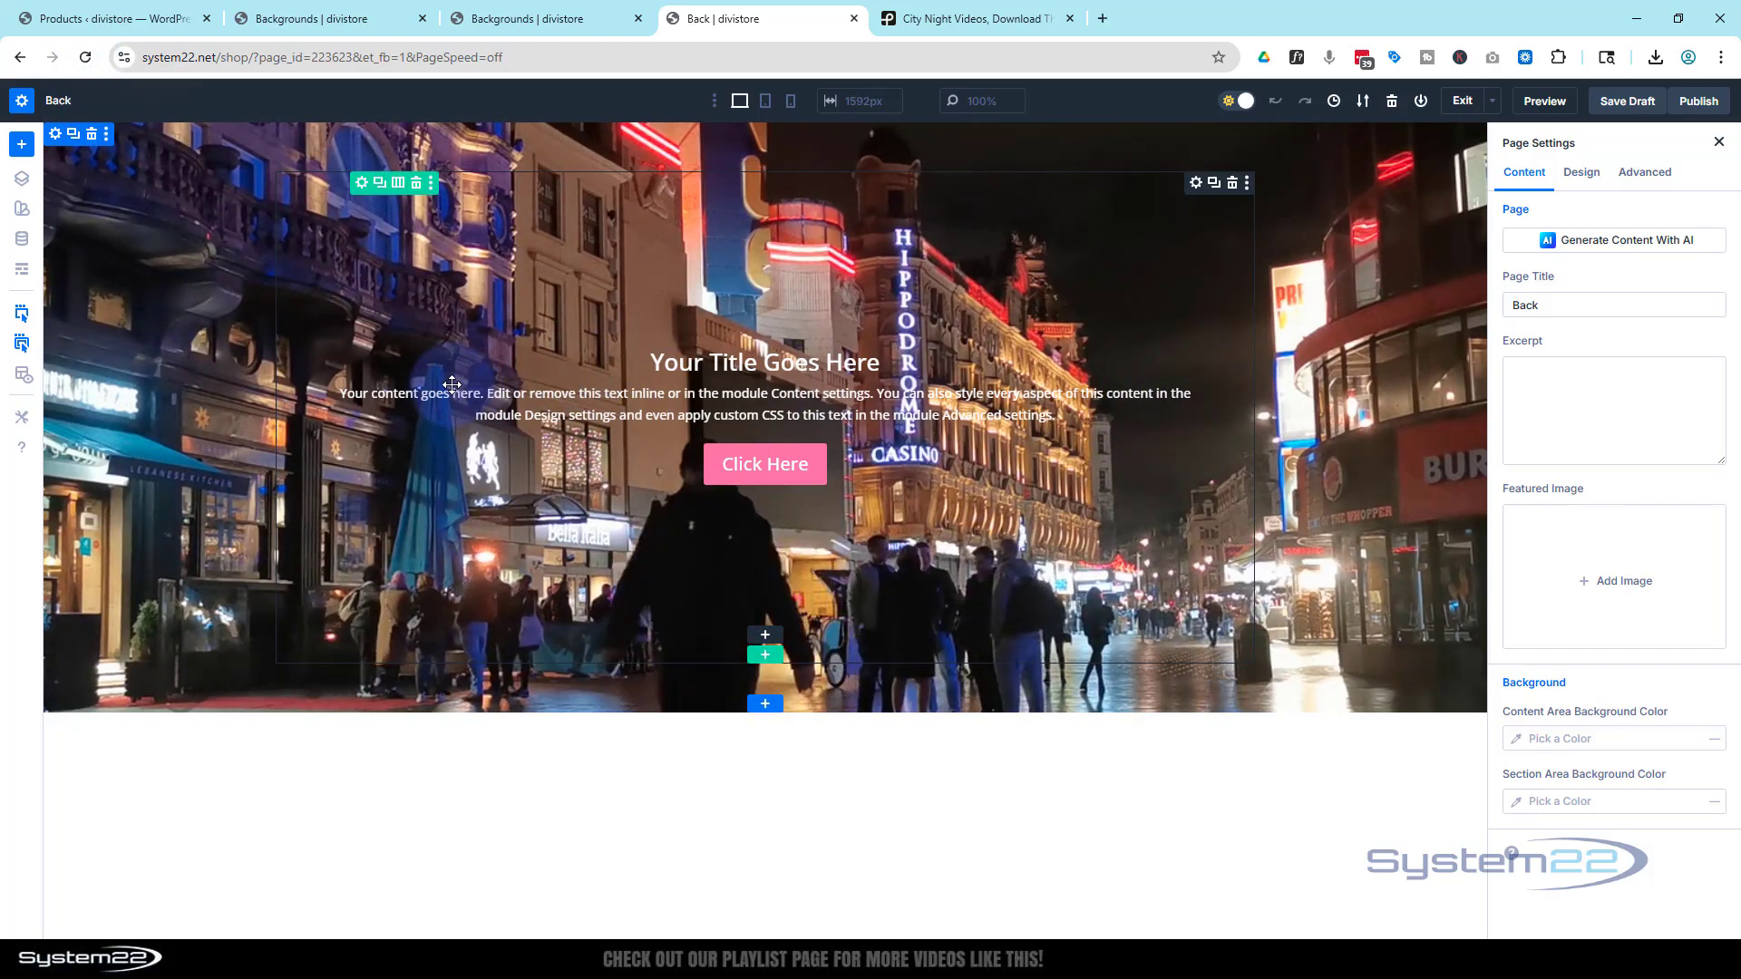
left_click(277, 358)
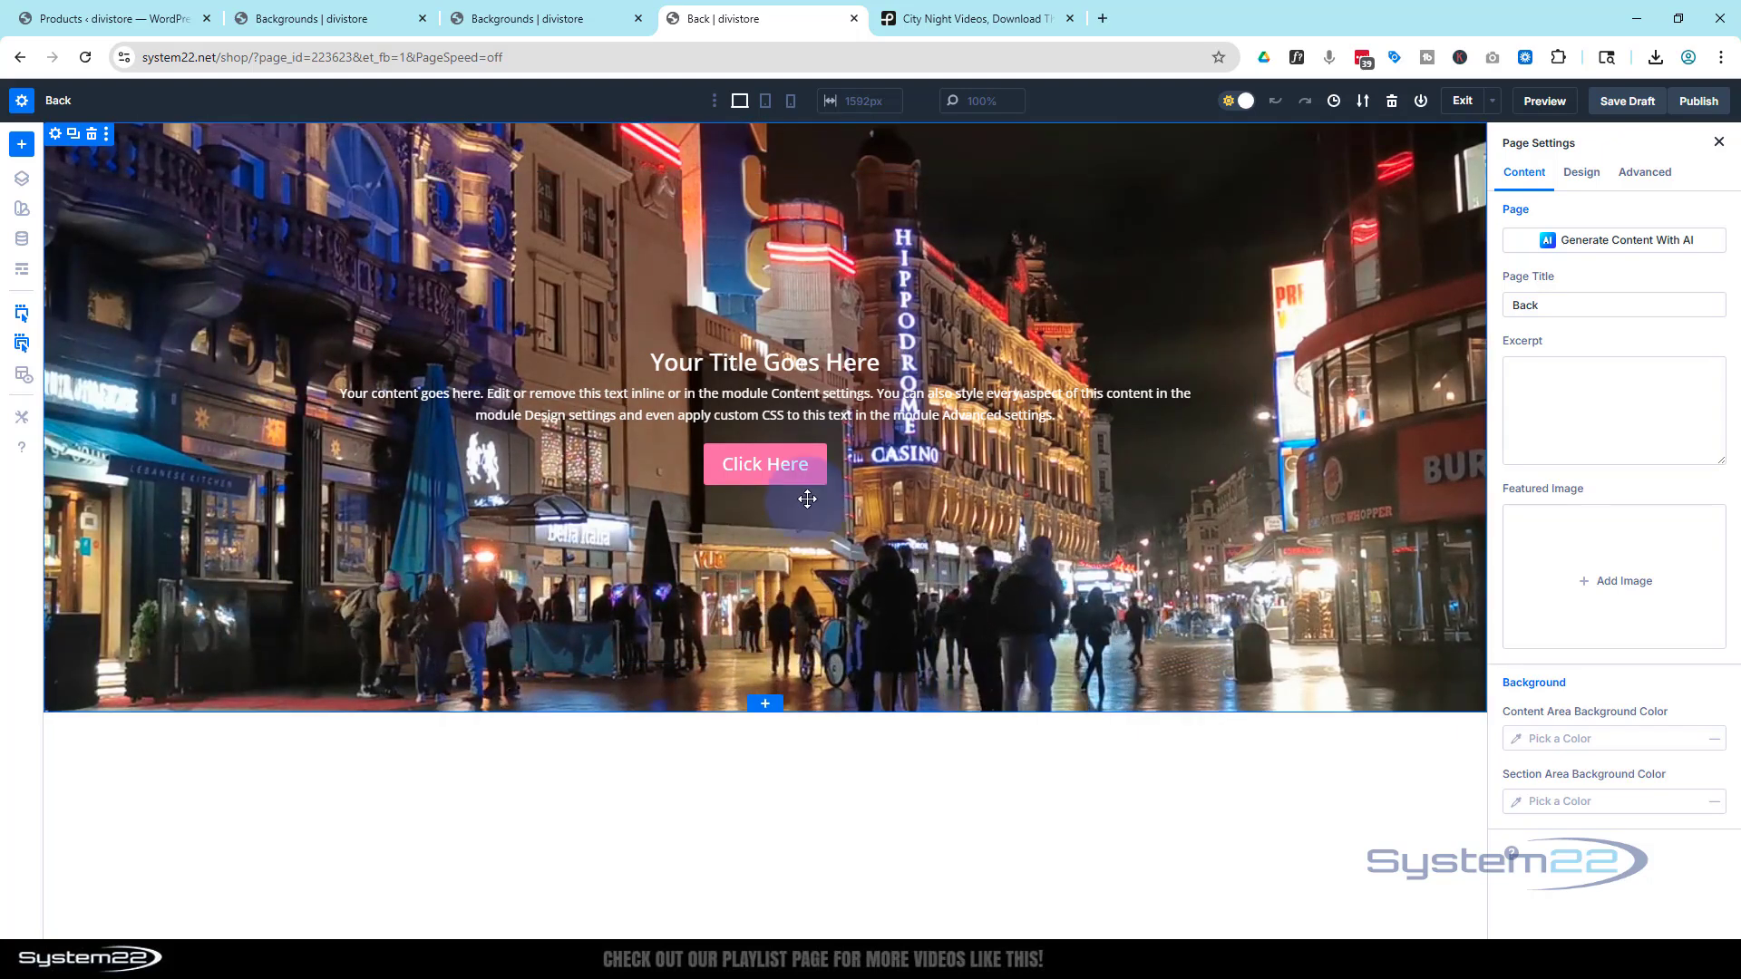
left_click(1206, 470)
left_click(792, 415)
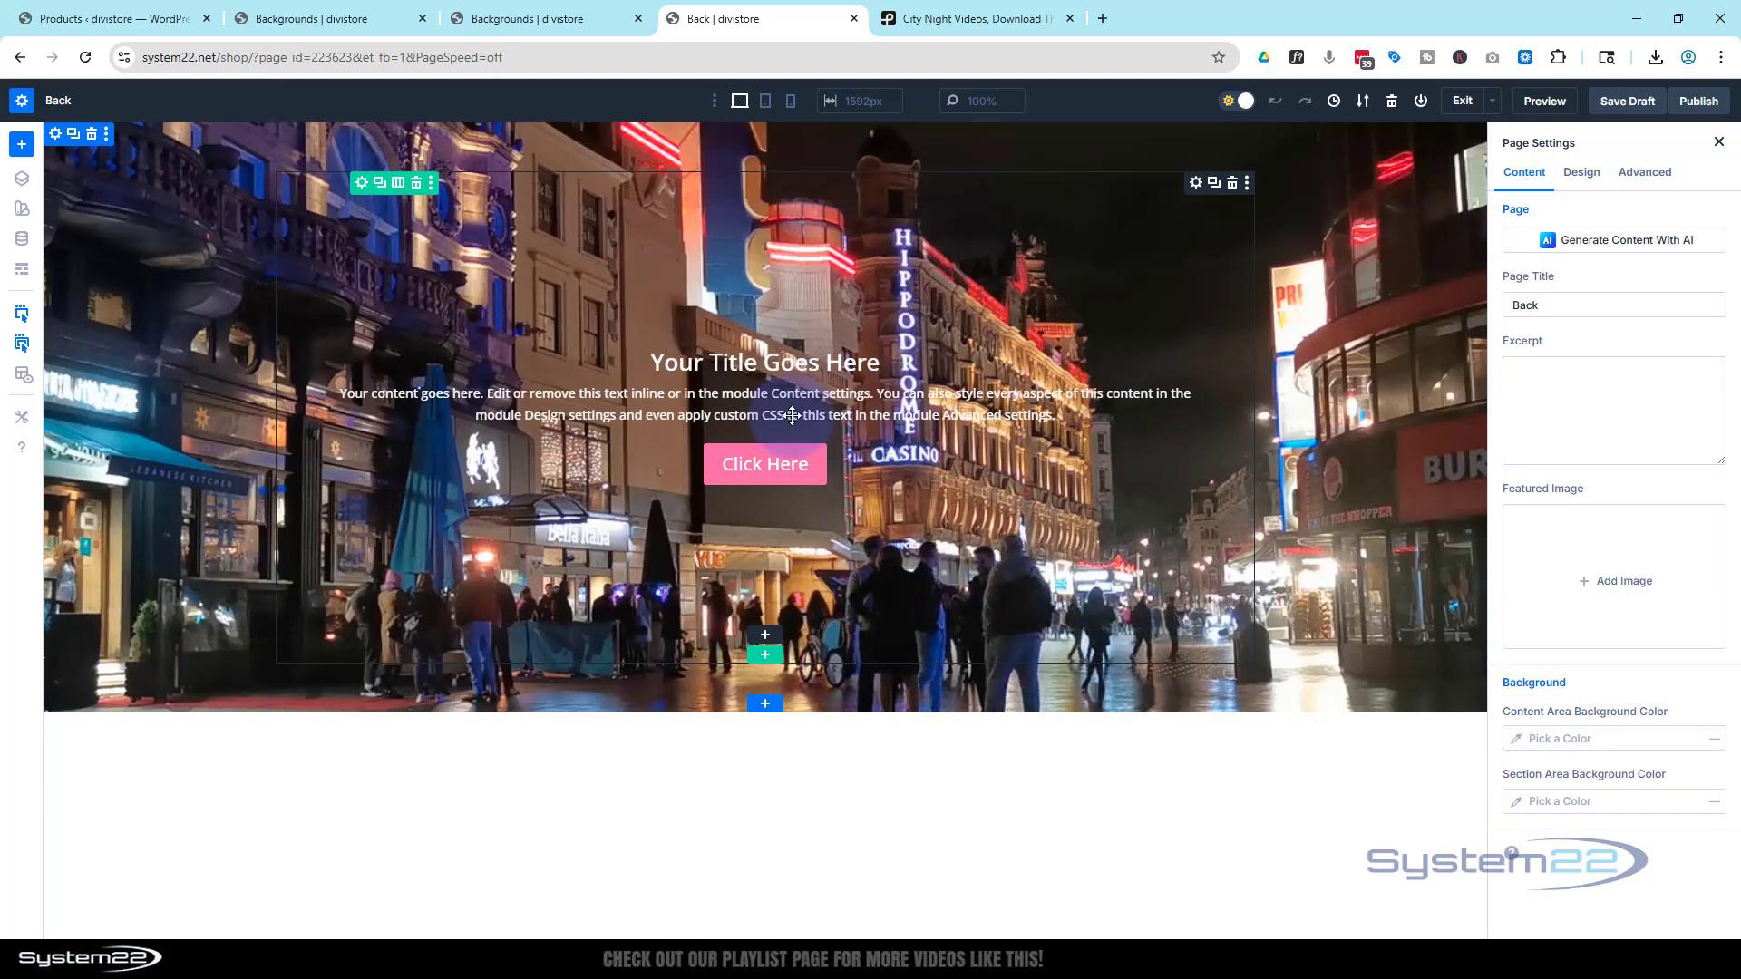
left_click(1640, 470)
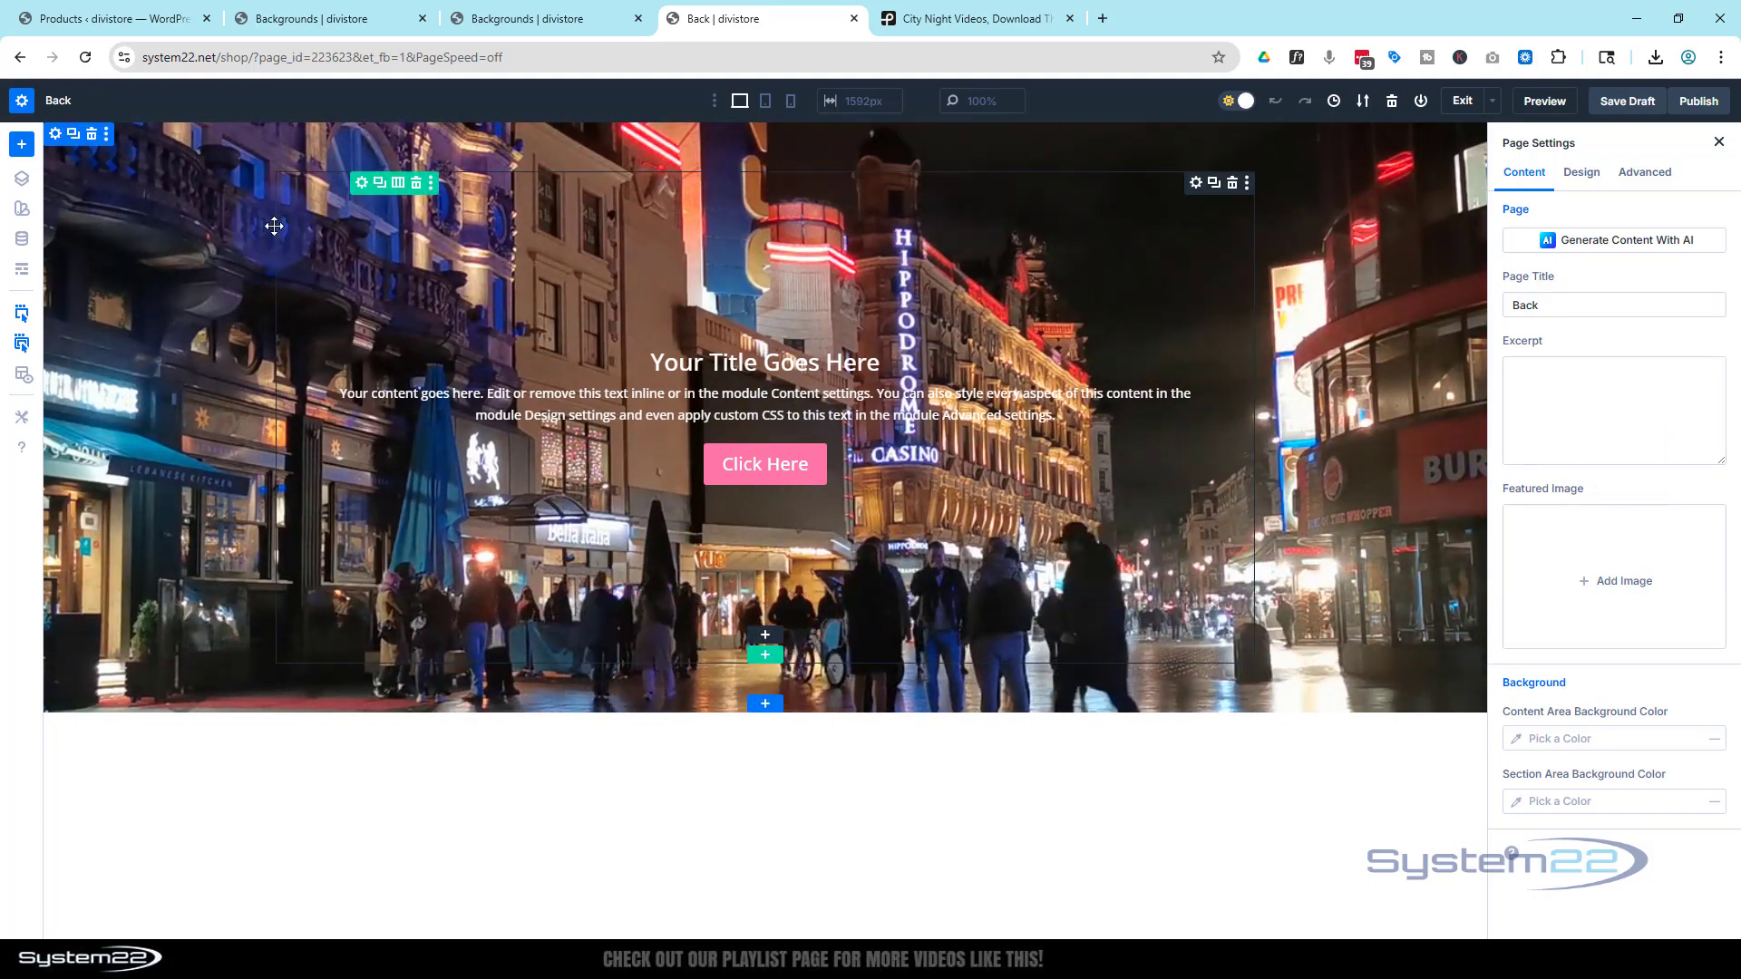
Open the section's settings and review its background video options, including dimensions and pause behavior
left_click(55, 134)
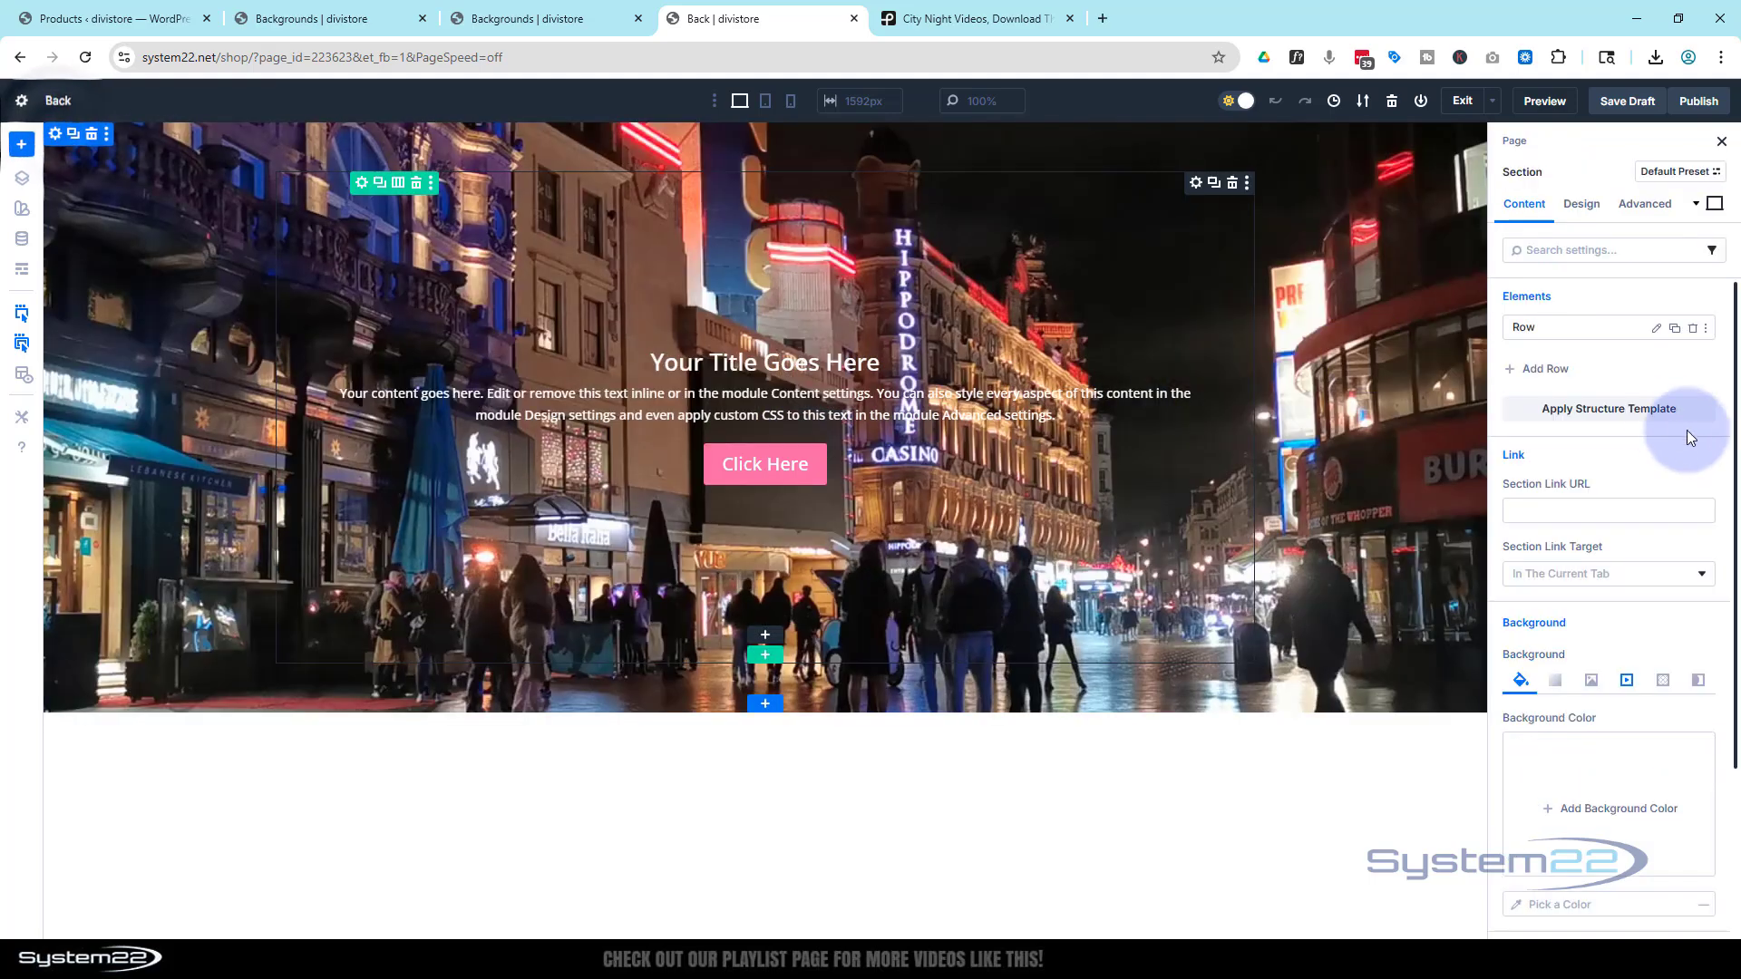
scroll(1643, 512, "down", 3)
left_click(1627, 456)
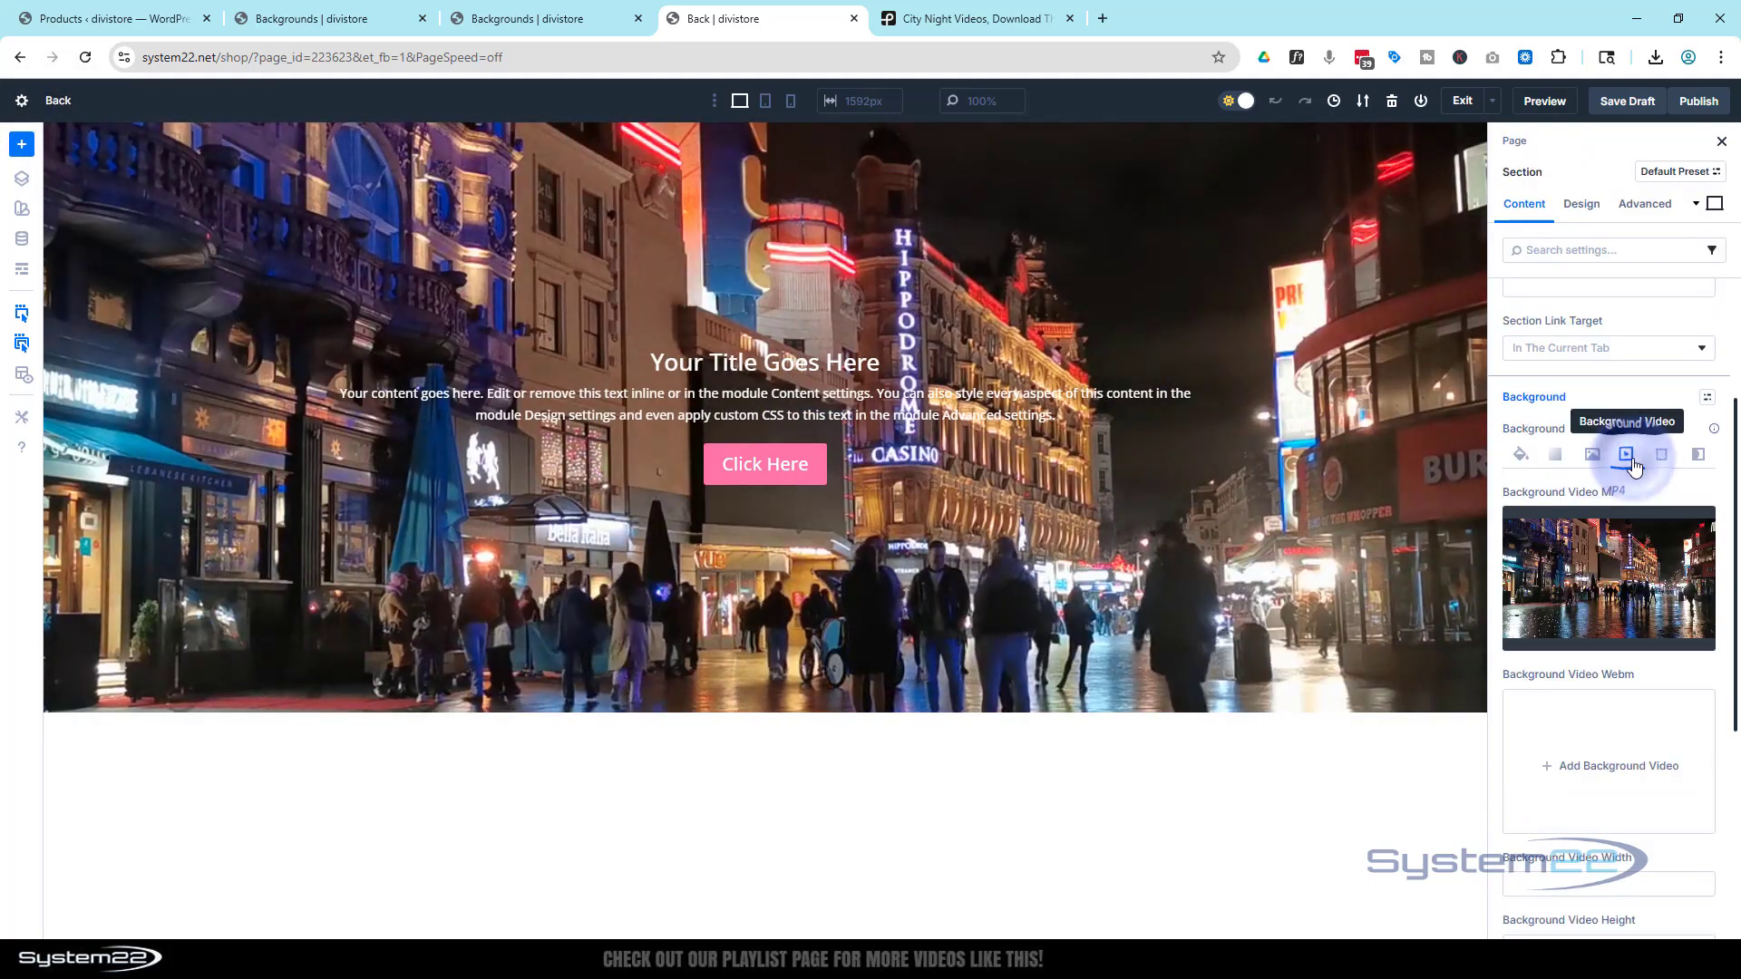
scroll(1637, 468, "down", 4)
scroll(1637, 468, "down", 2)
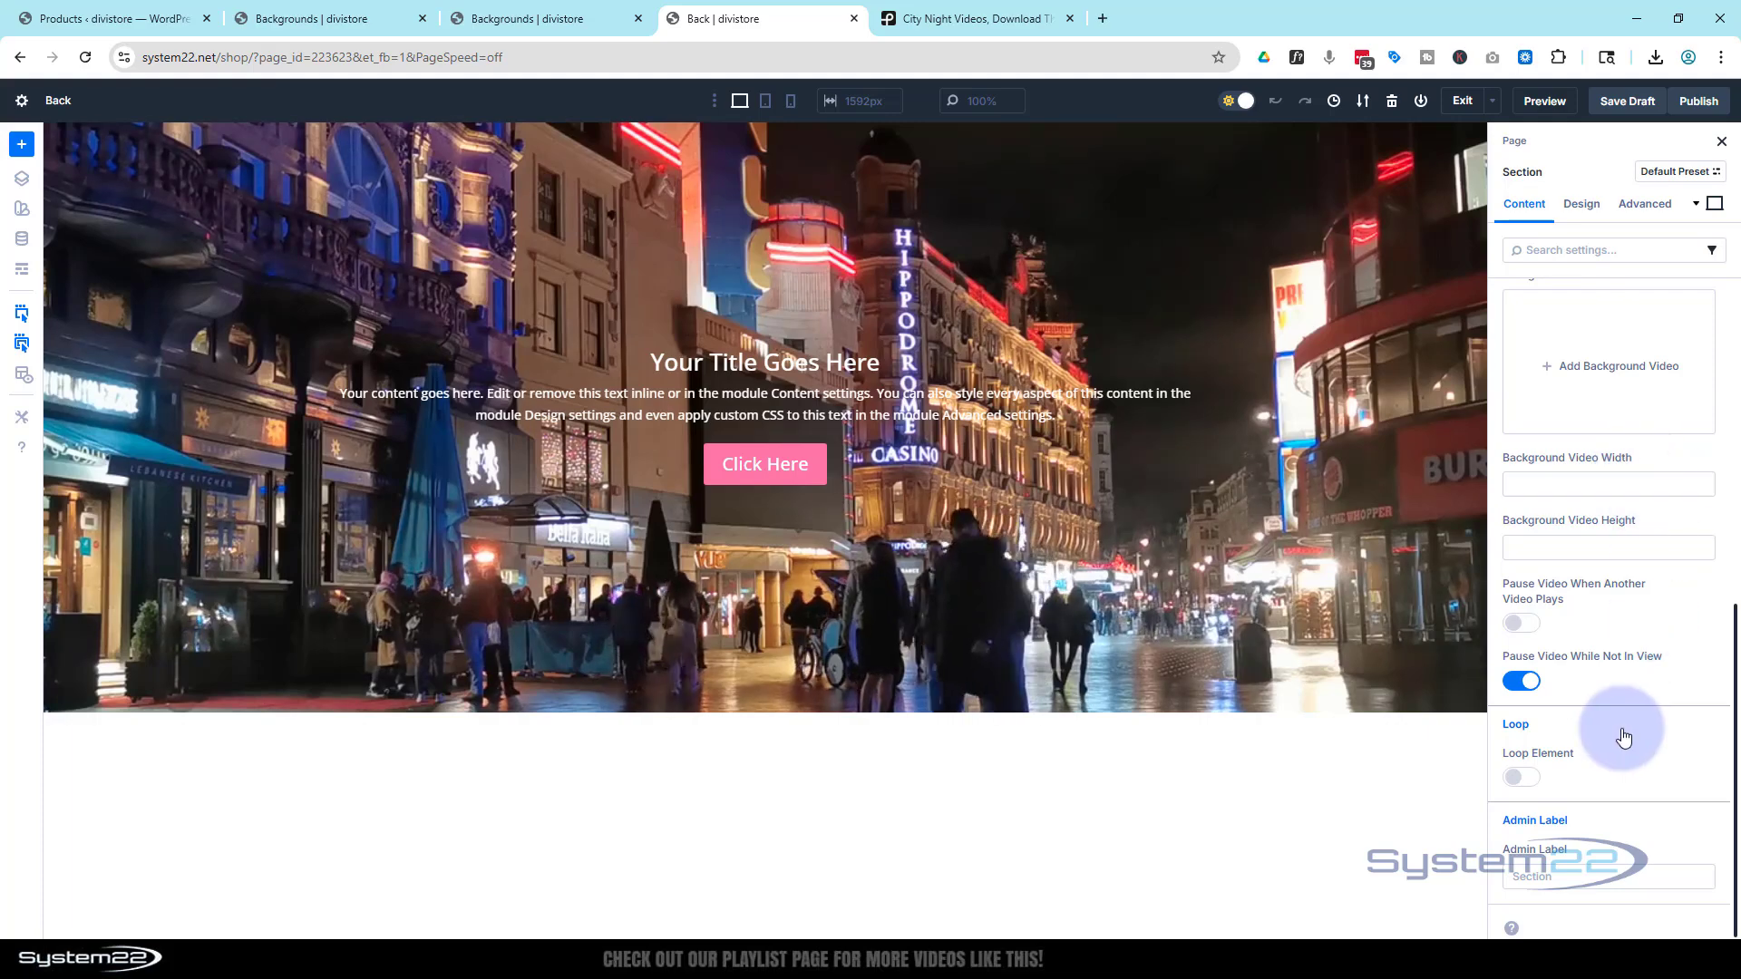
scroll(1627, 716, "up", 7)
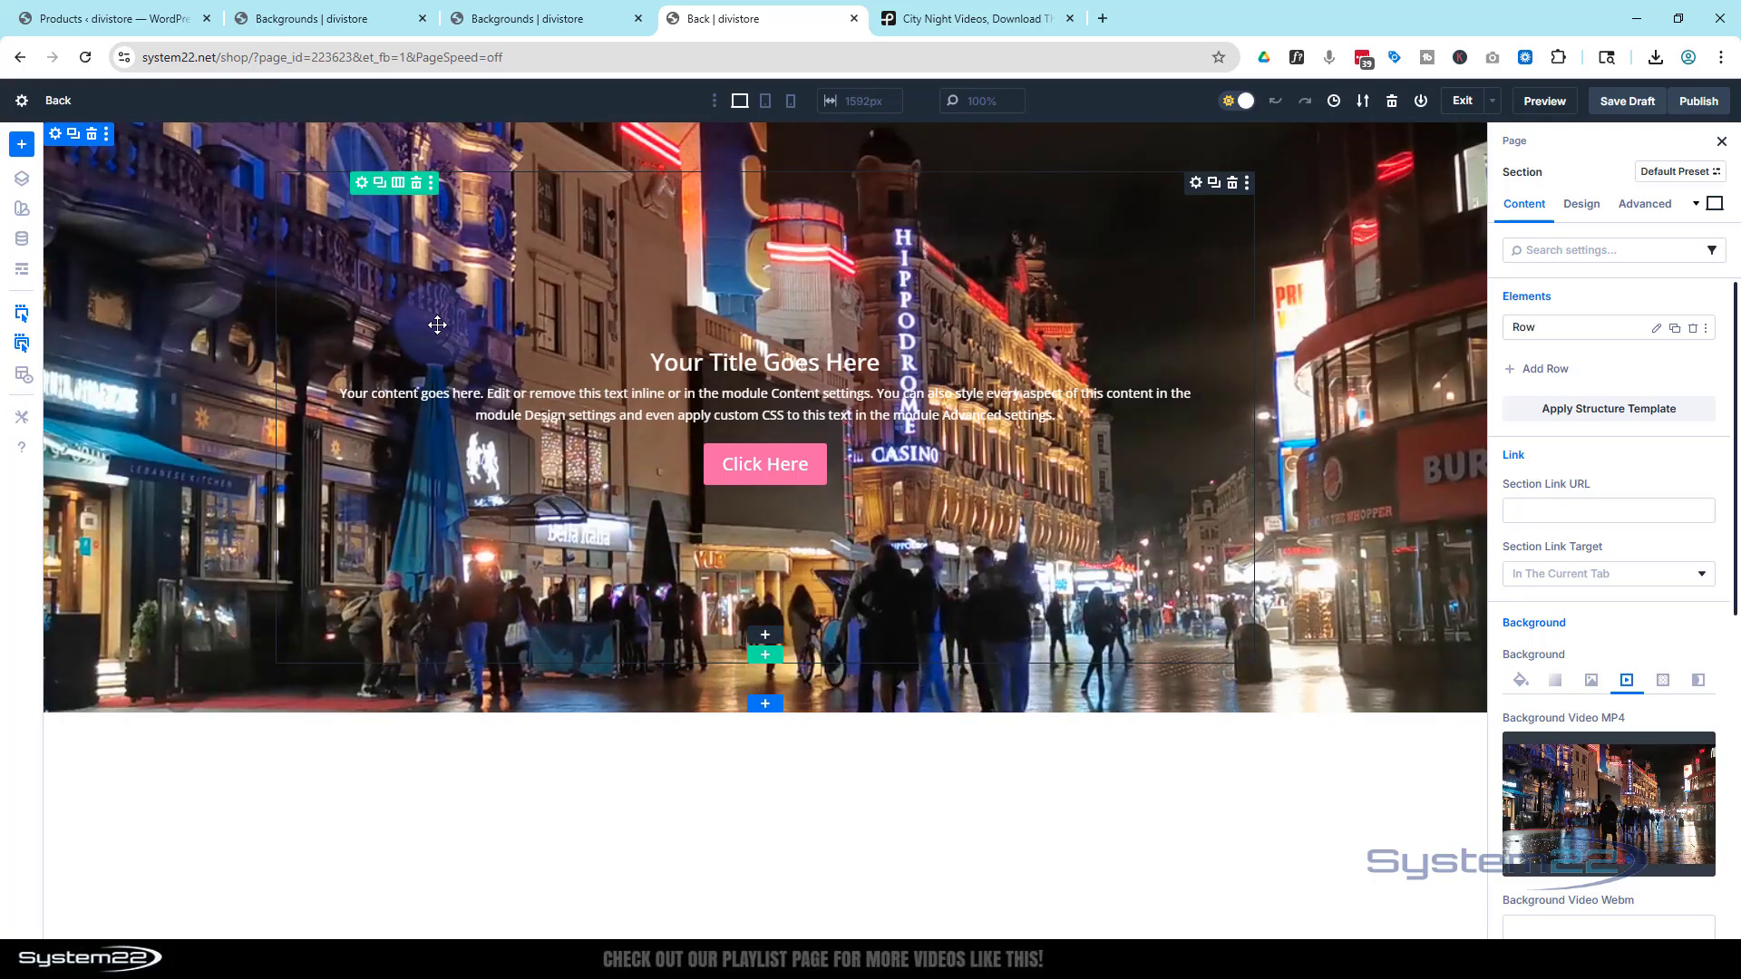
Give the row a black background color (000000) at 49% opacity
left_click(360, 185)
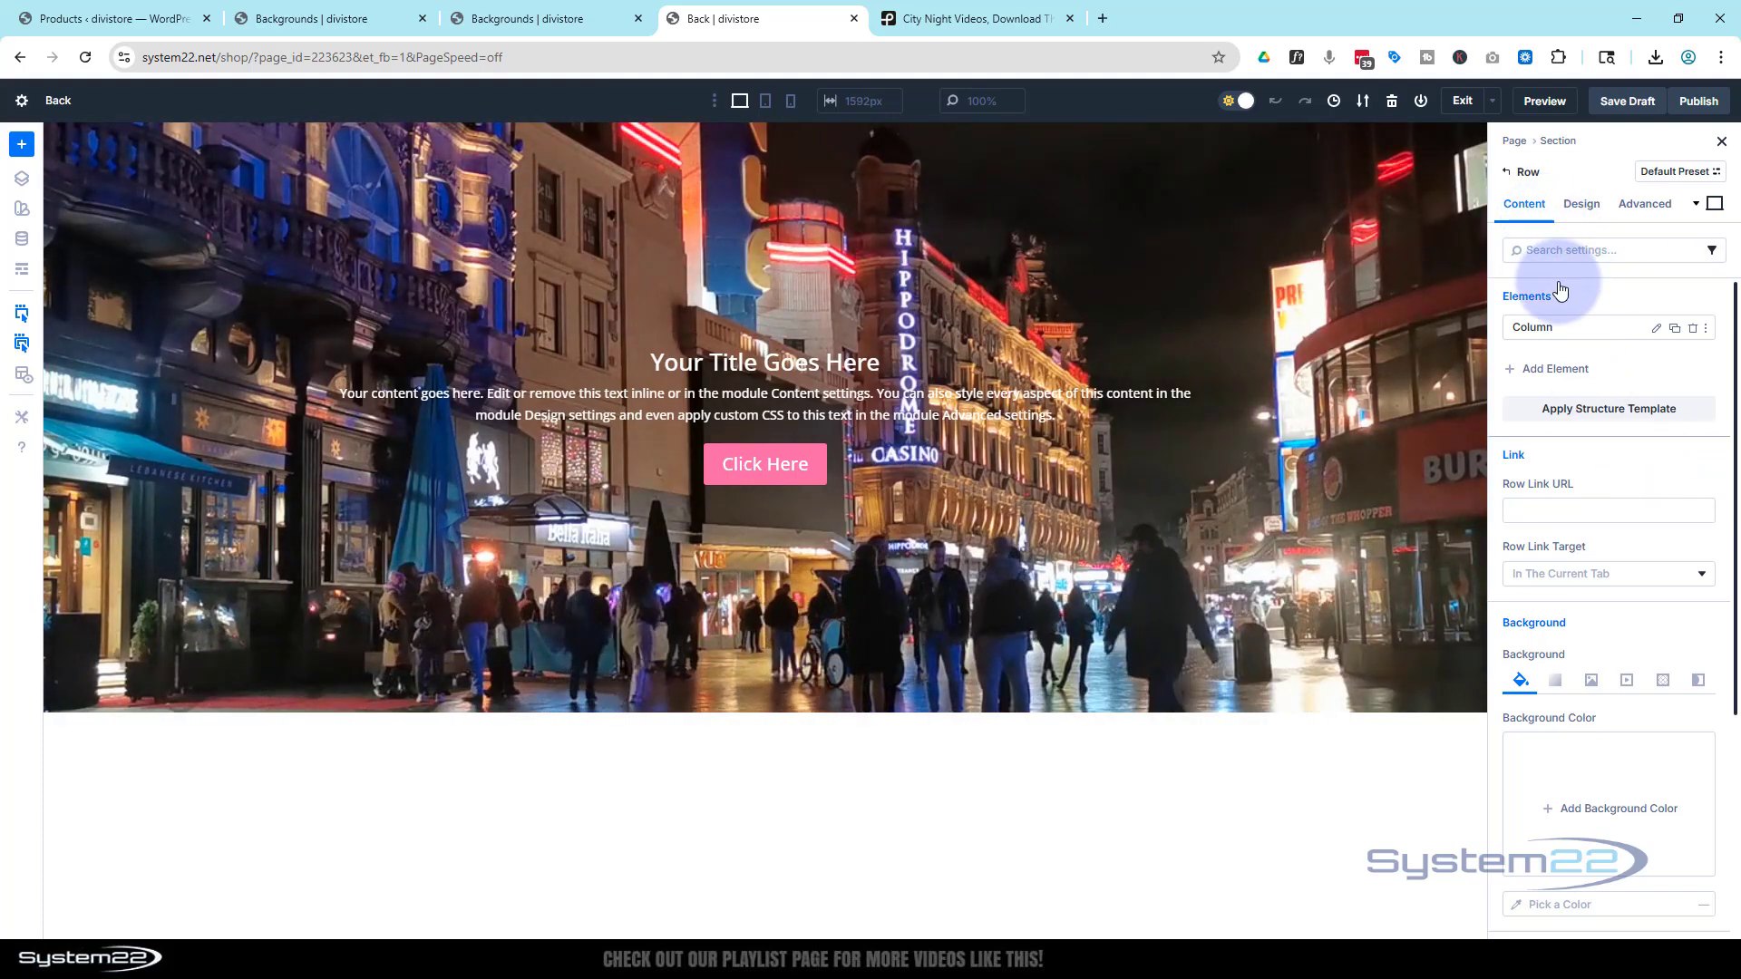
scroll(1559, 290, "down", 3)
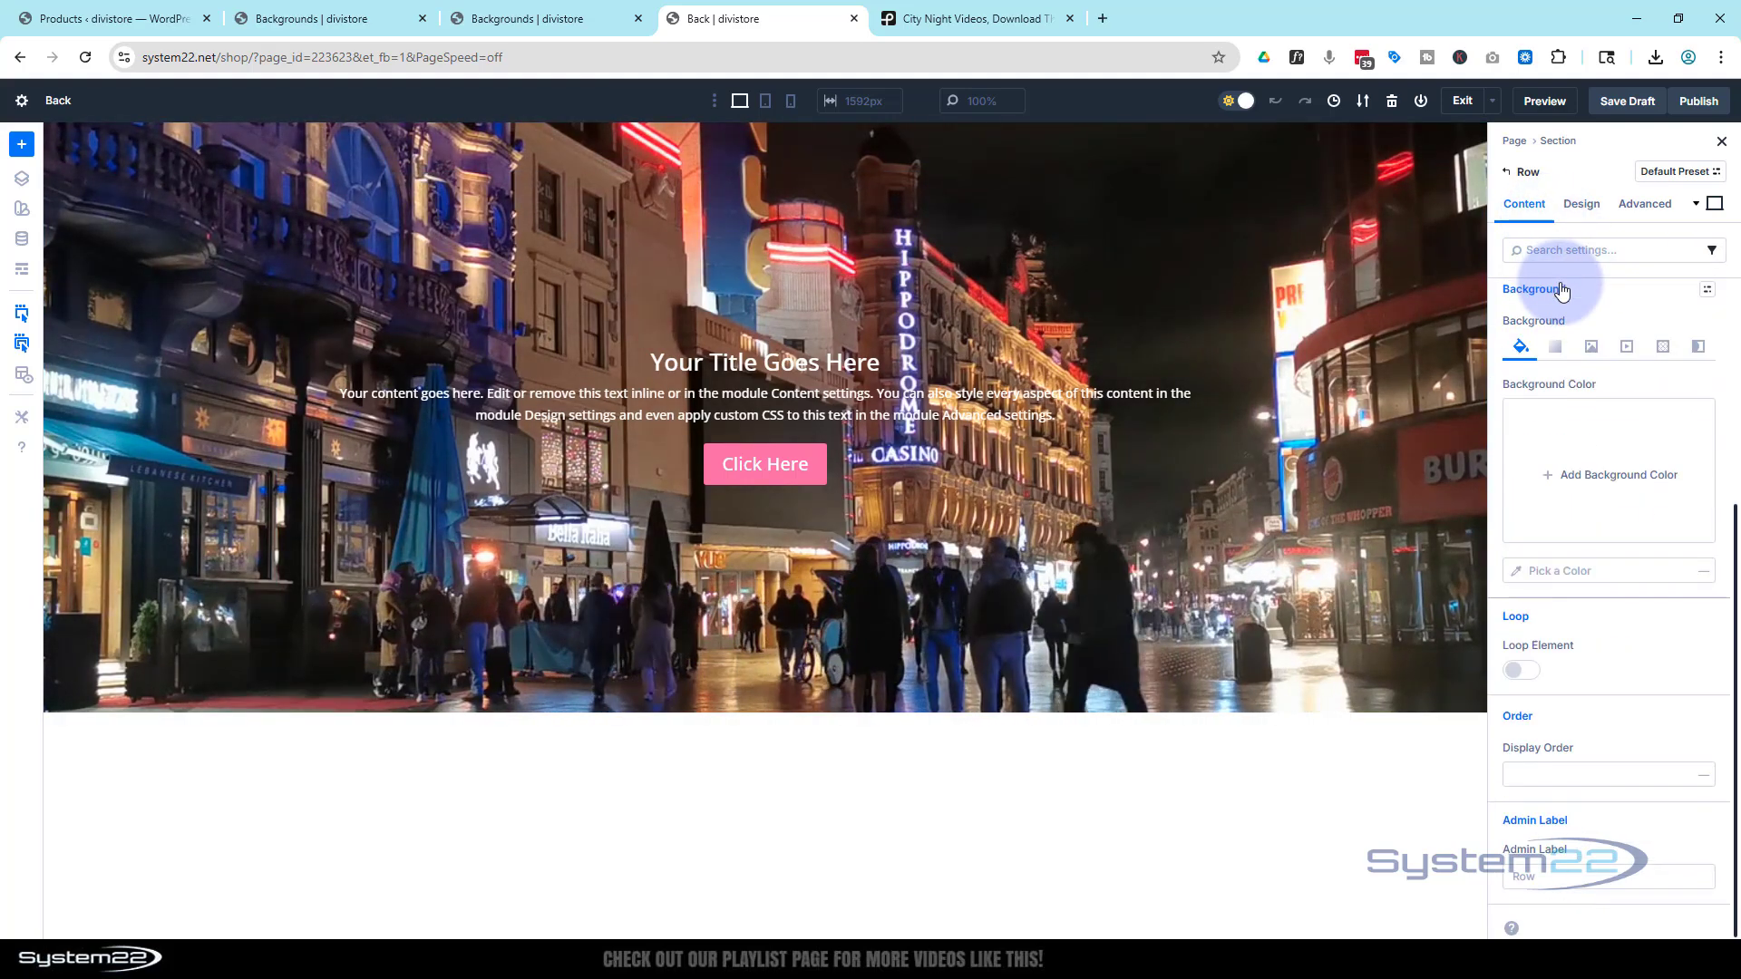
left_click(1574, 478)
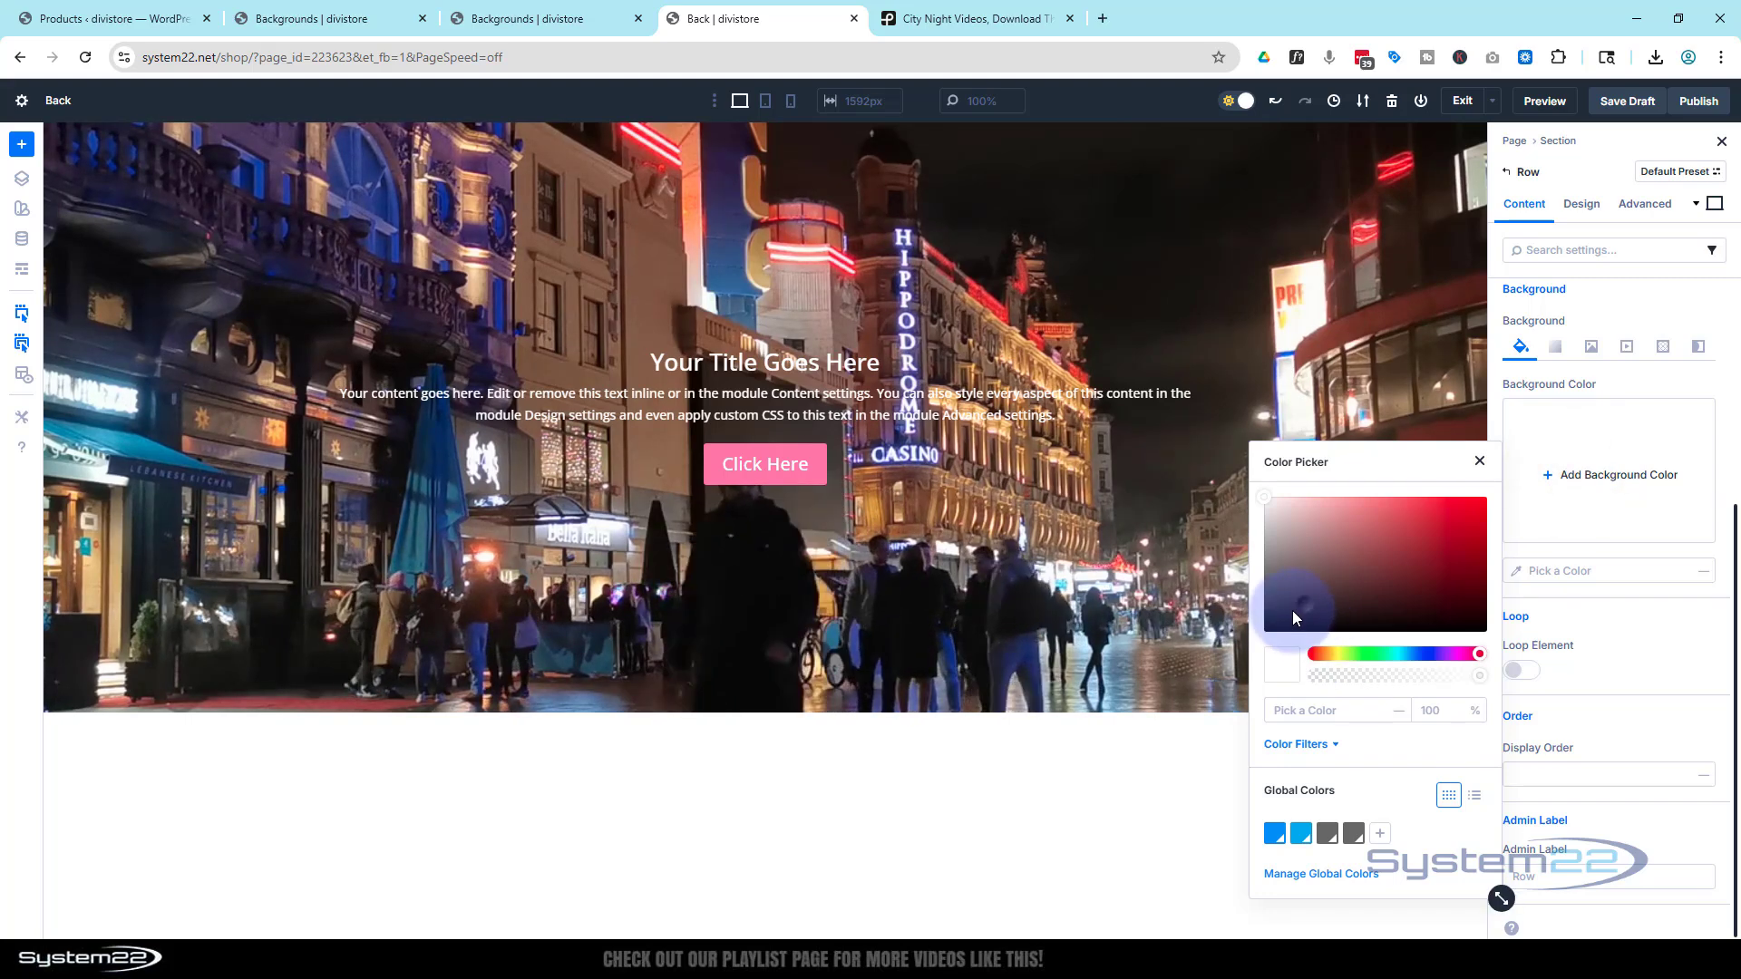
left_click_drag(1294, 616, 1260, 634)
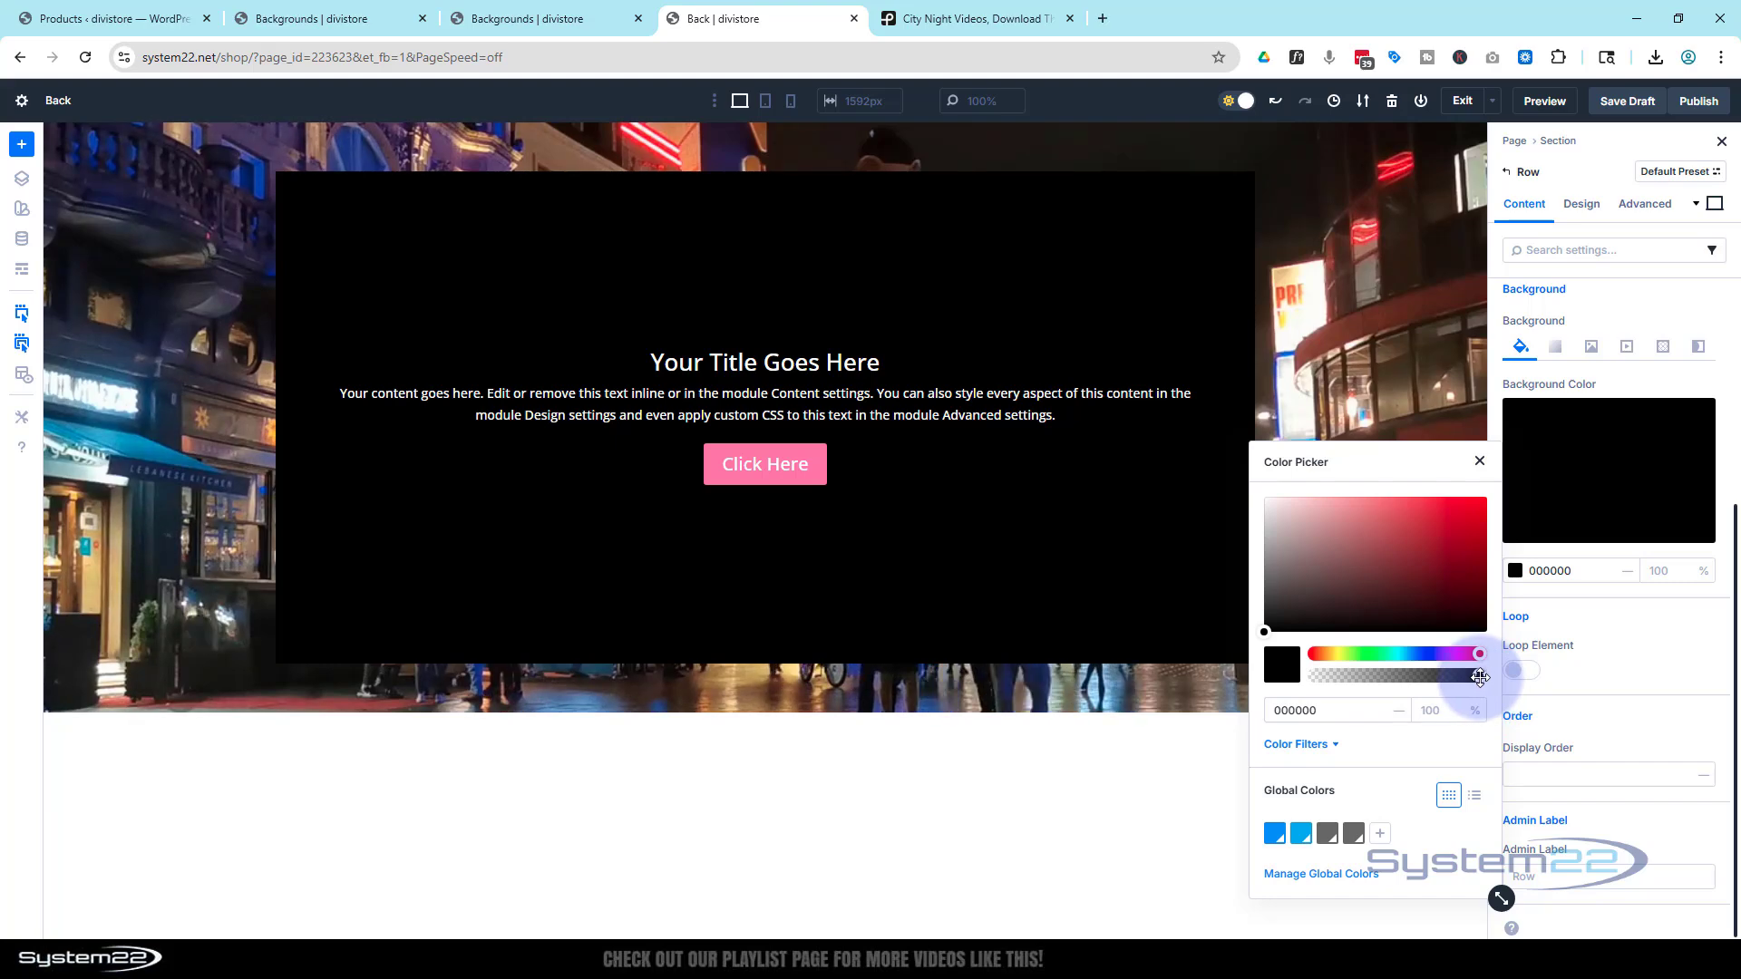
left_click_drag(1478, 675, 1415, 676)
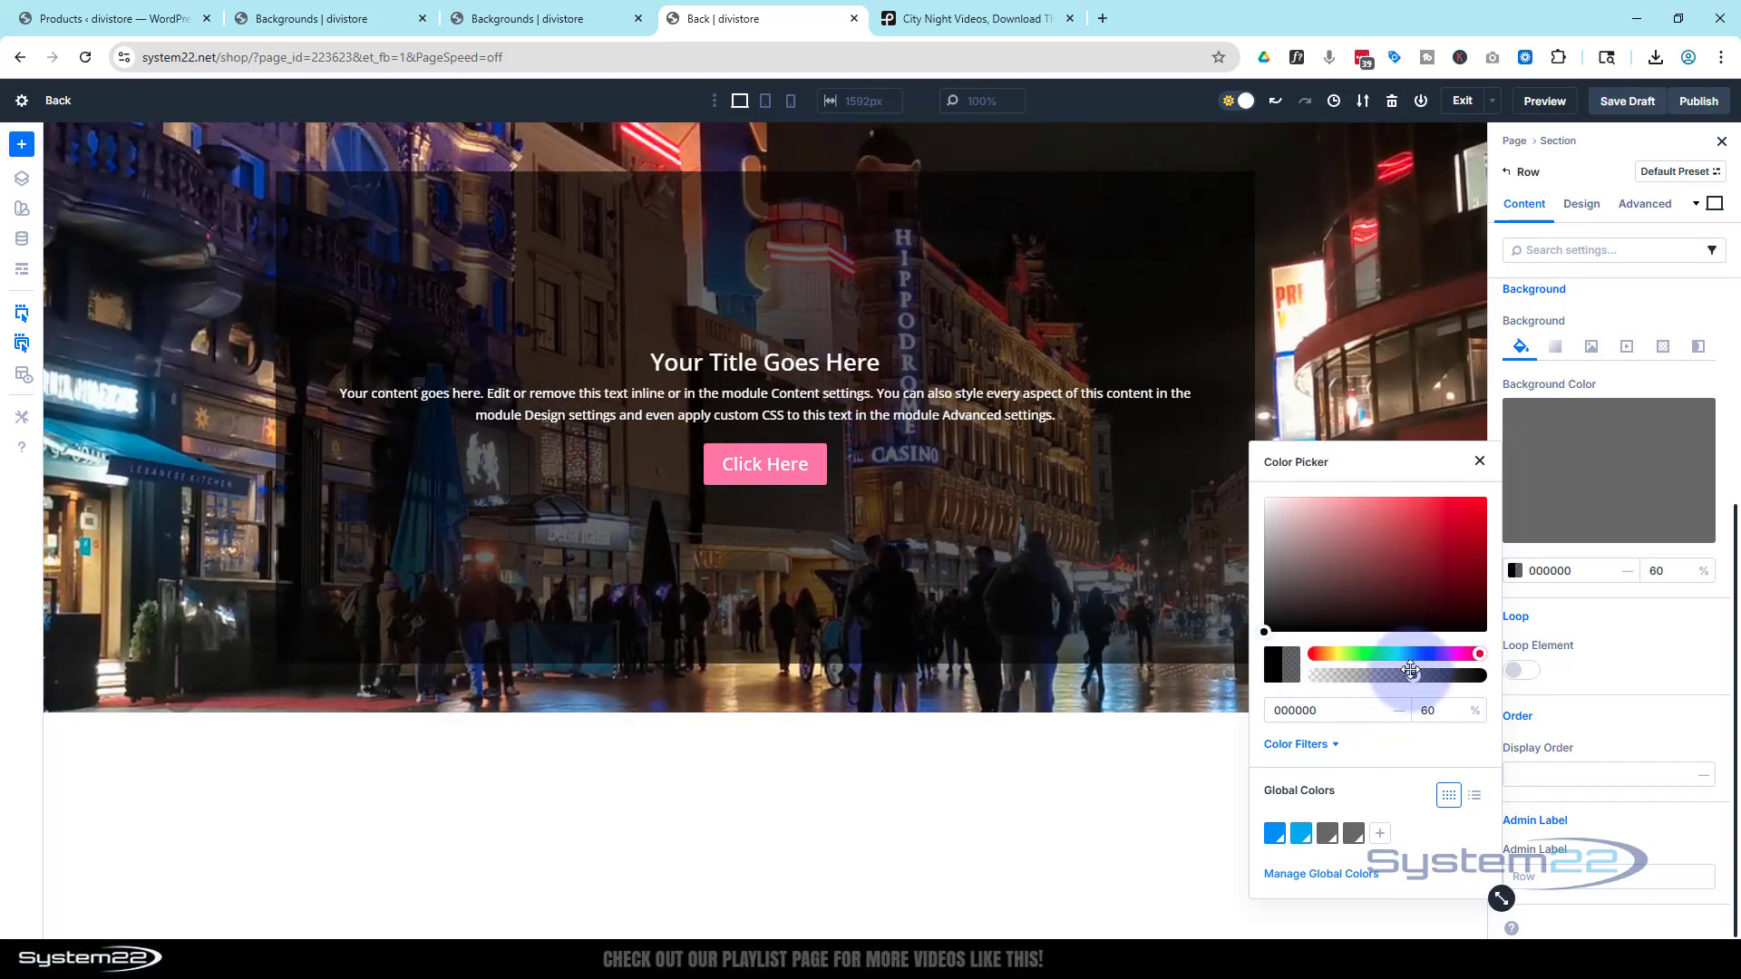
left_click_drag(1411, 671, 1395, 672)
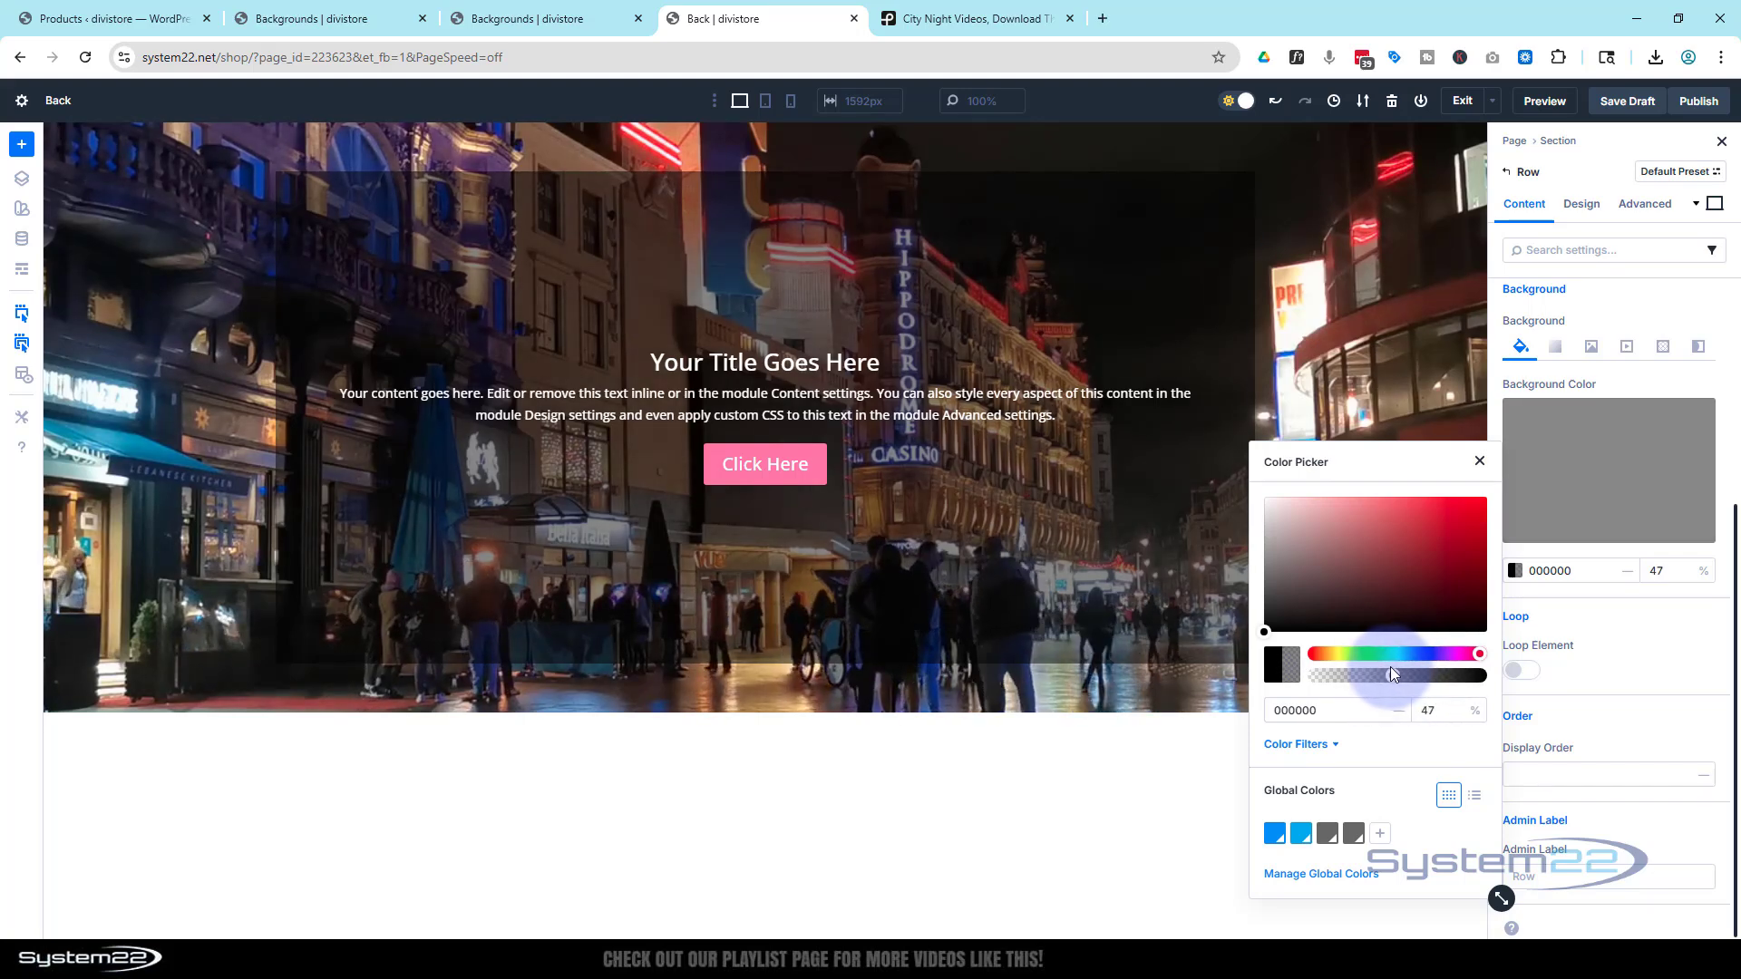
left_click_drag(1394, 673, 1395, 671)
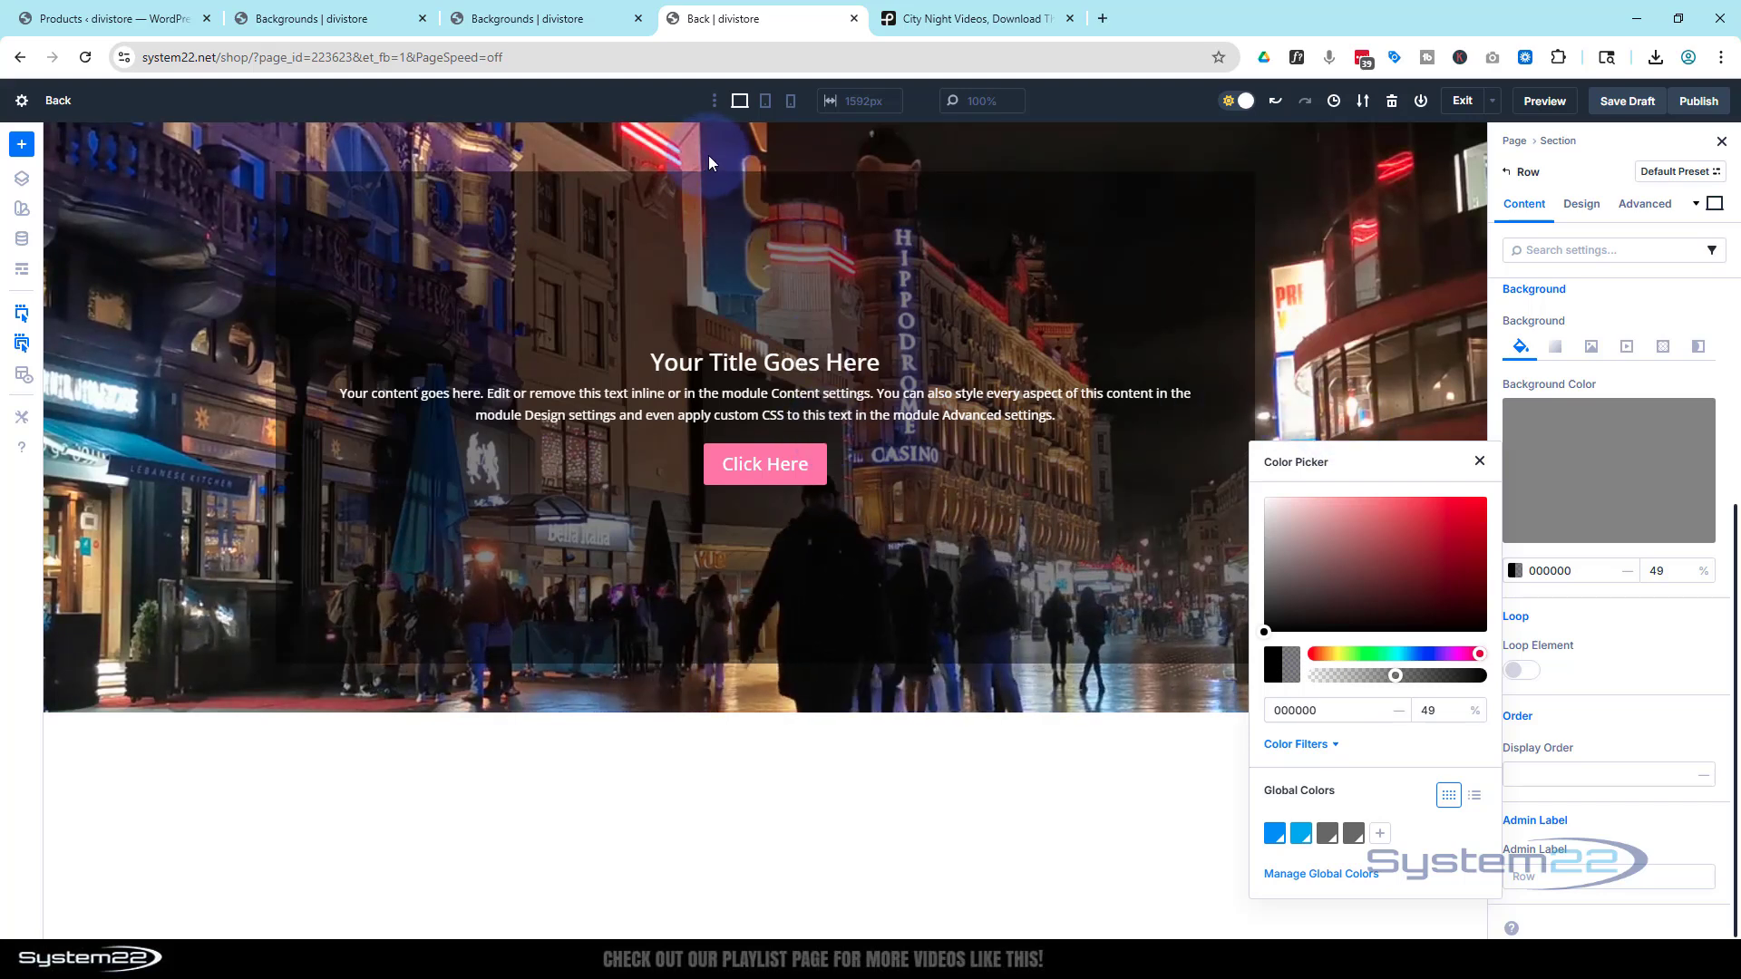
left_click(1481, 463)
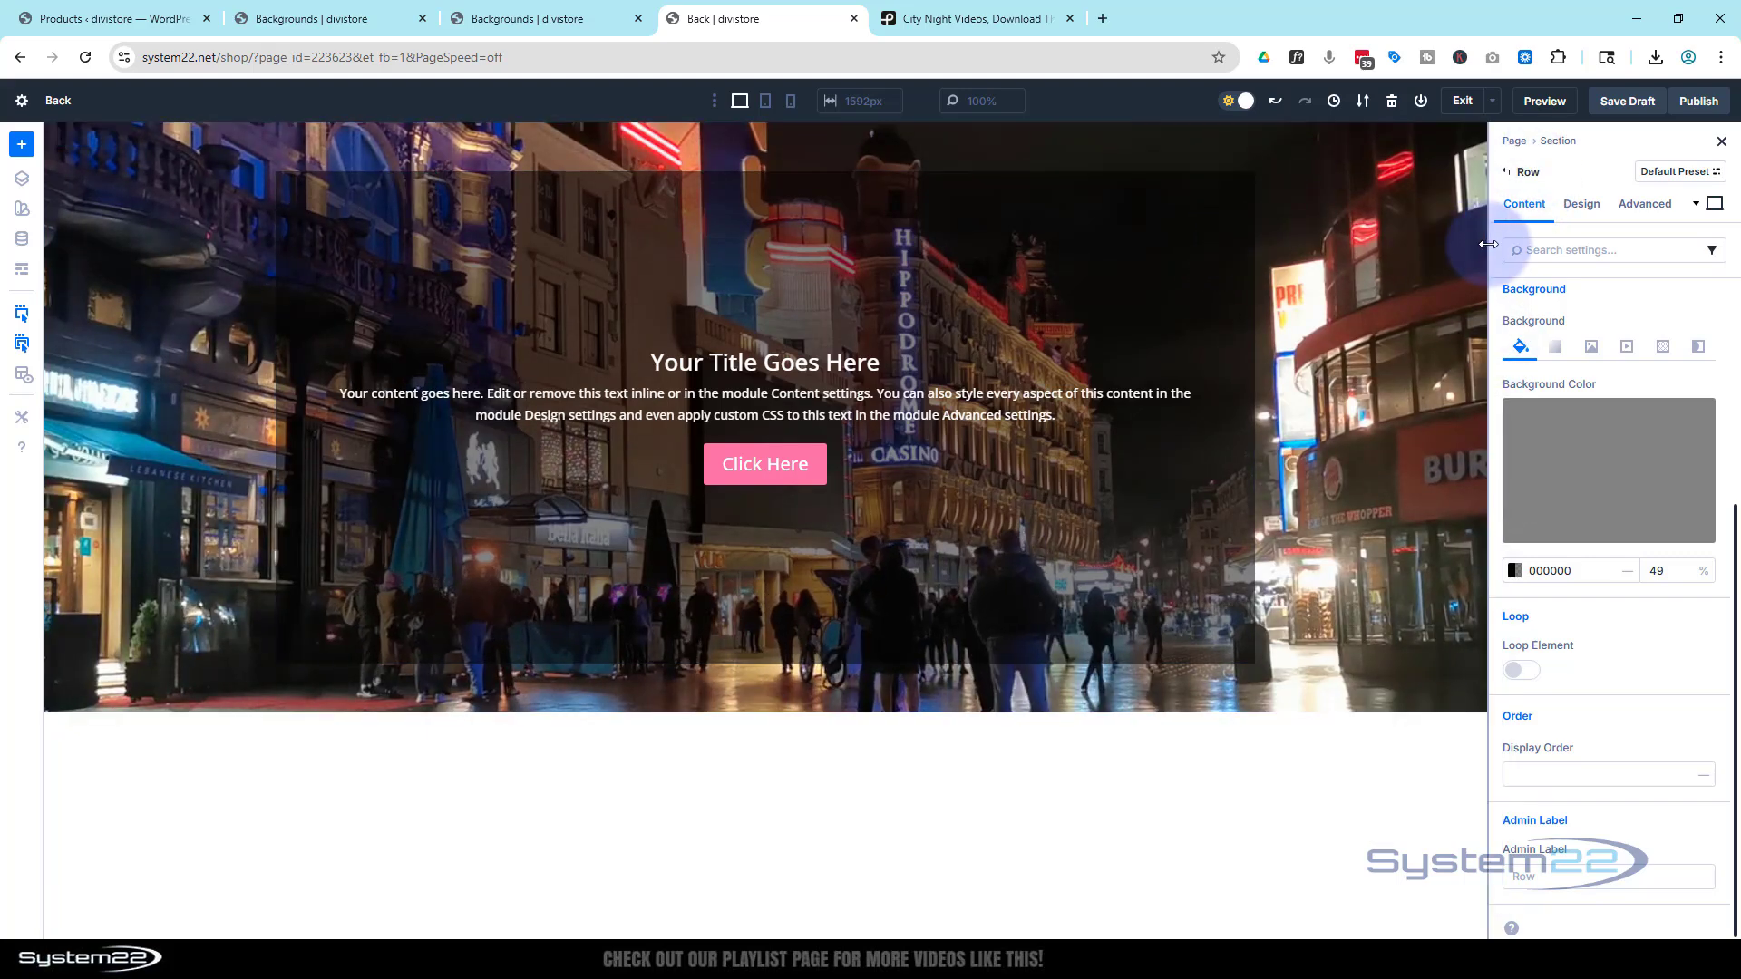
Set the row's Width to 100% and its Max Width to 100% in the sizing settings
left_click(1582, 205)
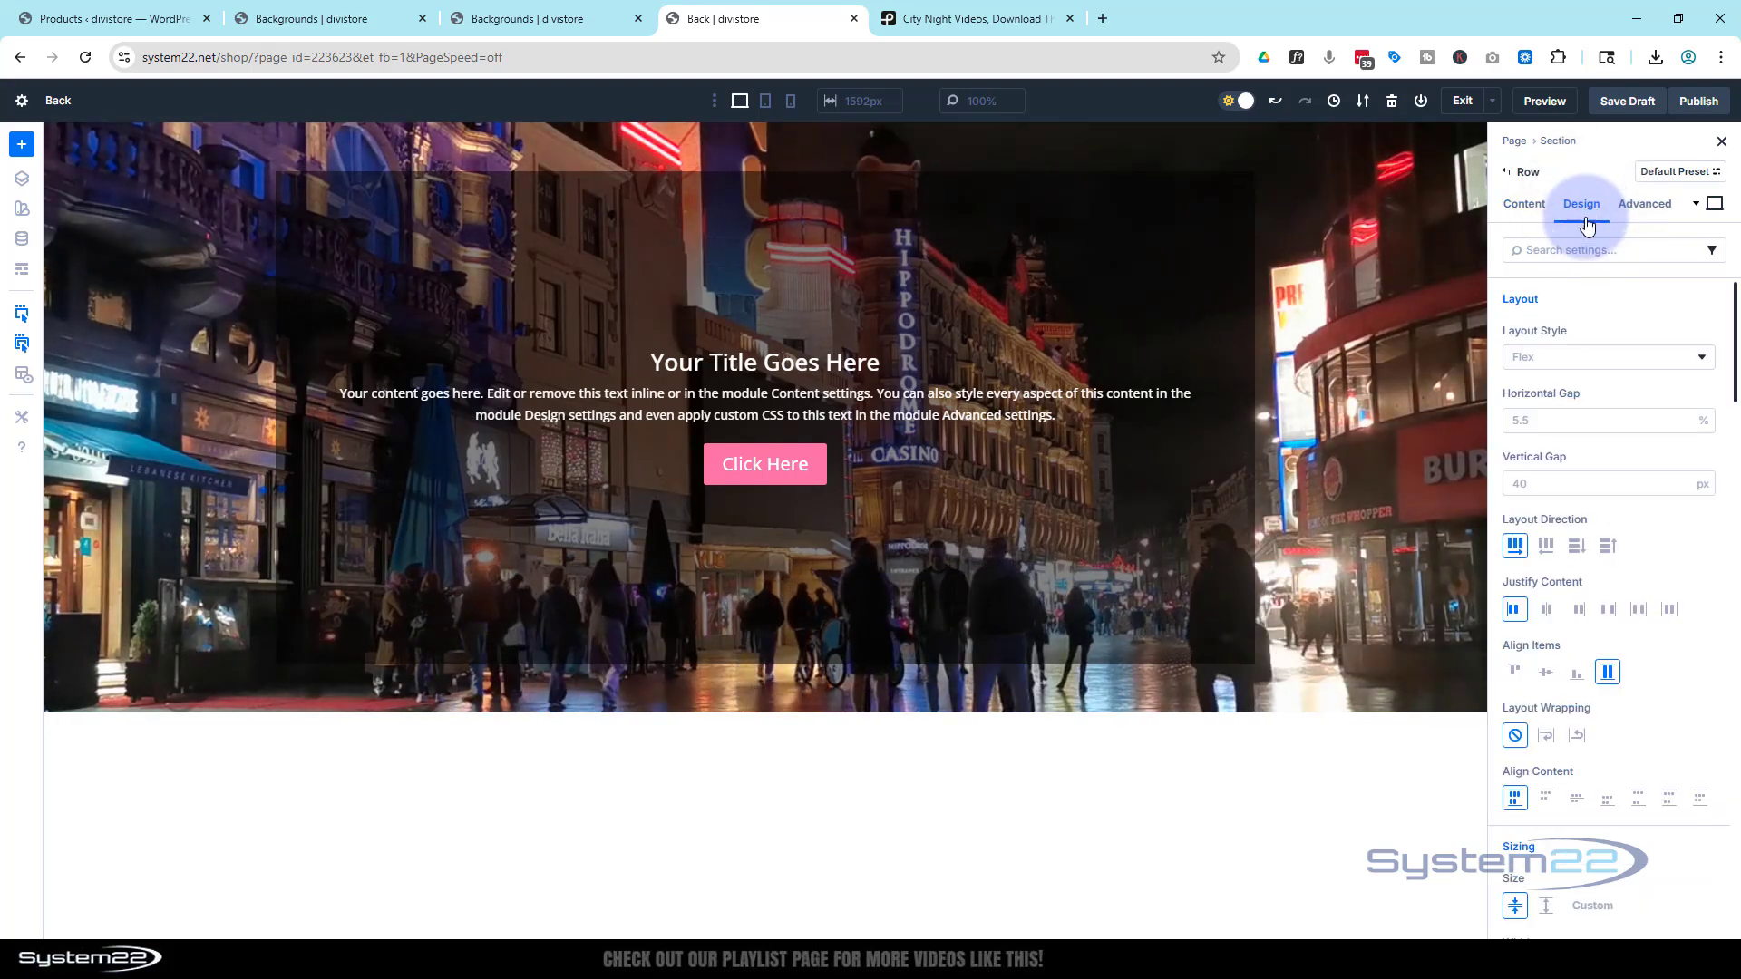
scroll(1617, 467, "down", 6)
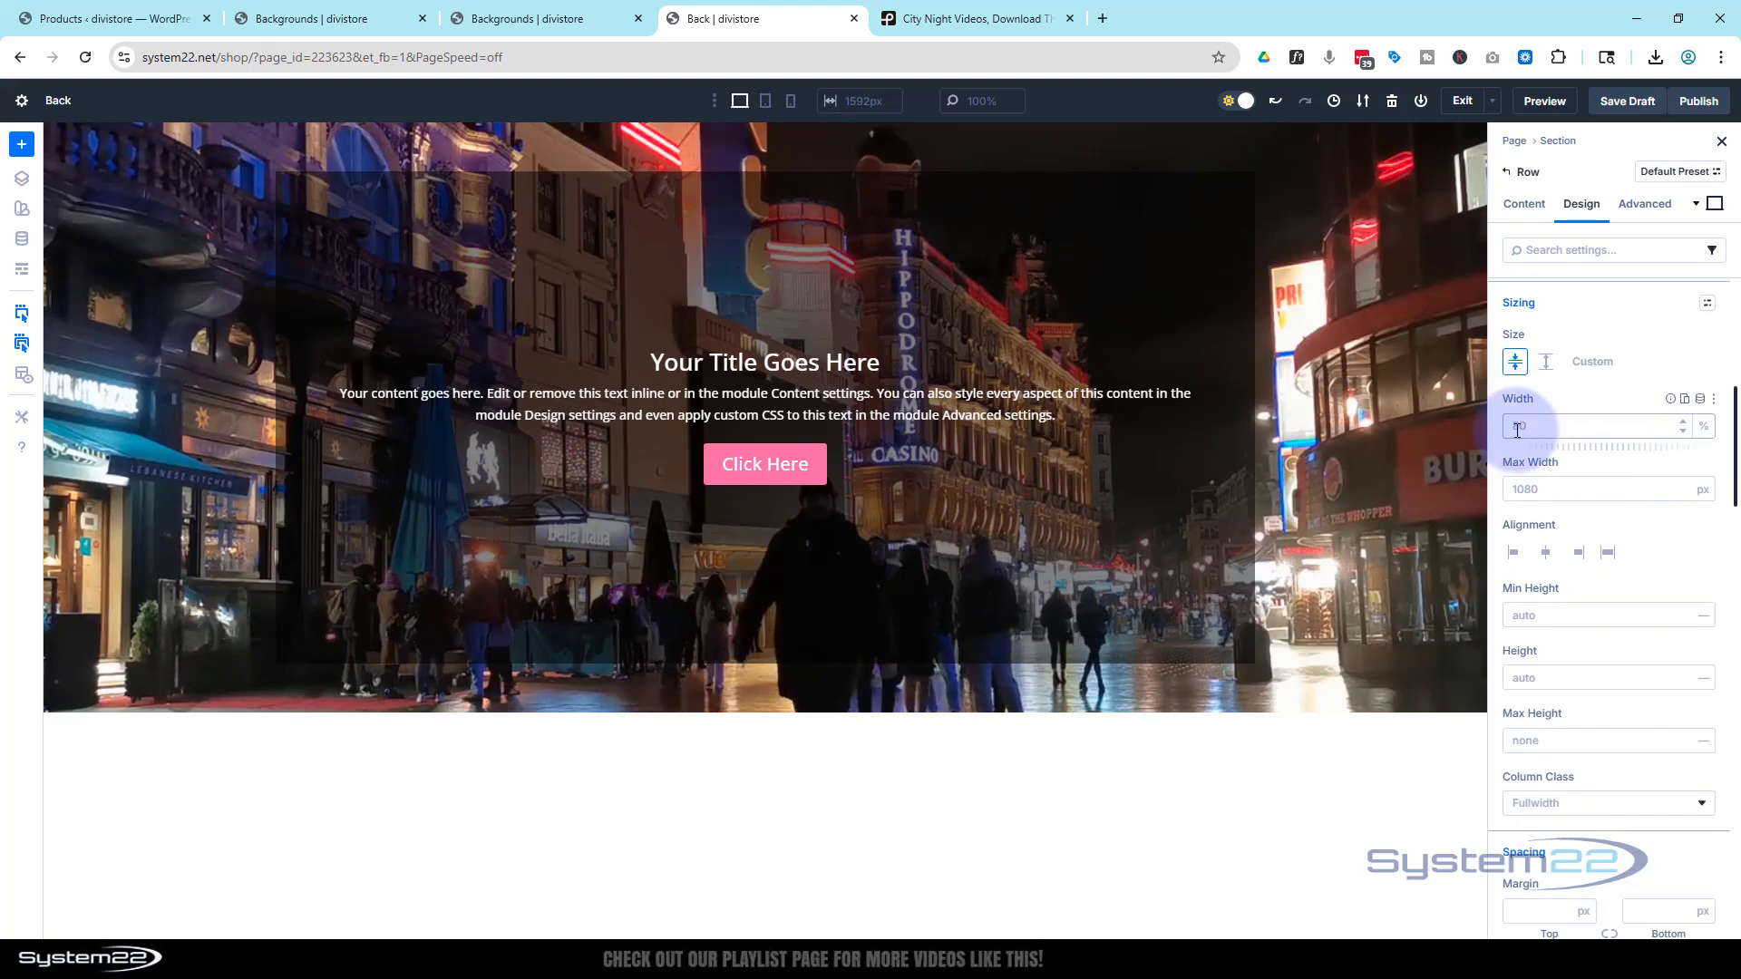
type("1")
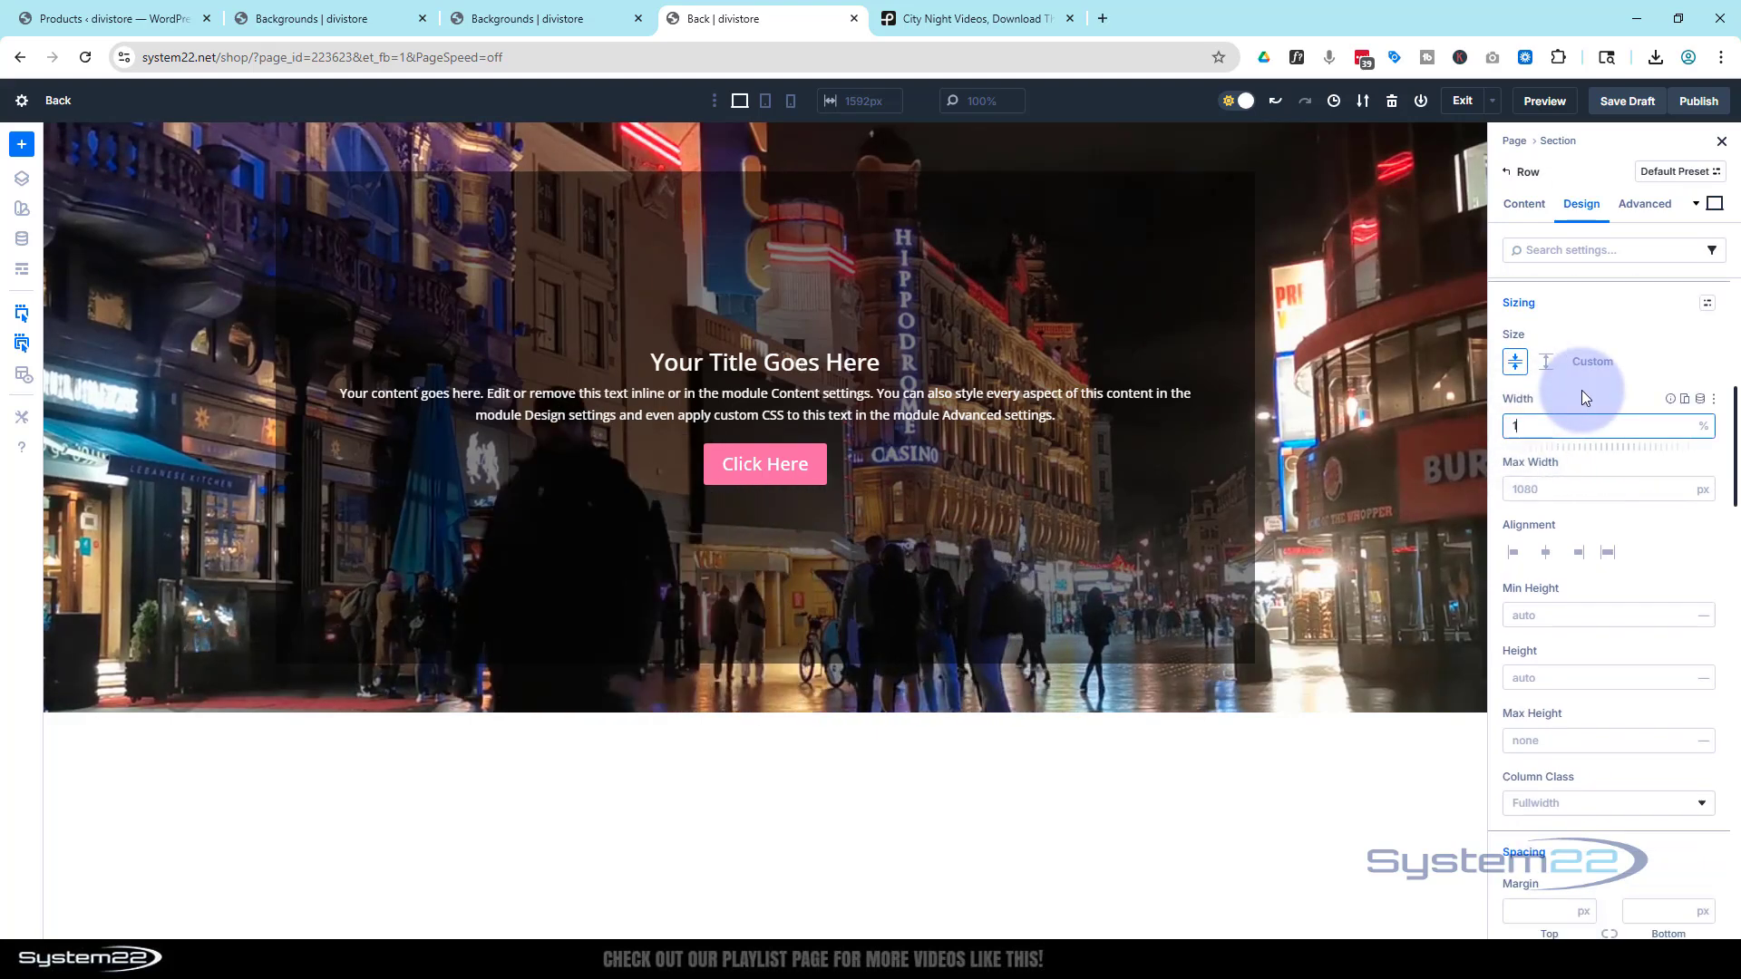
type("00")
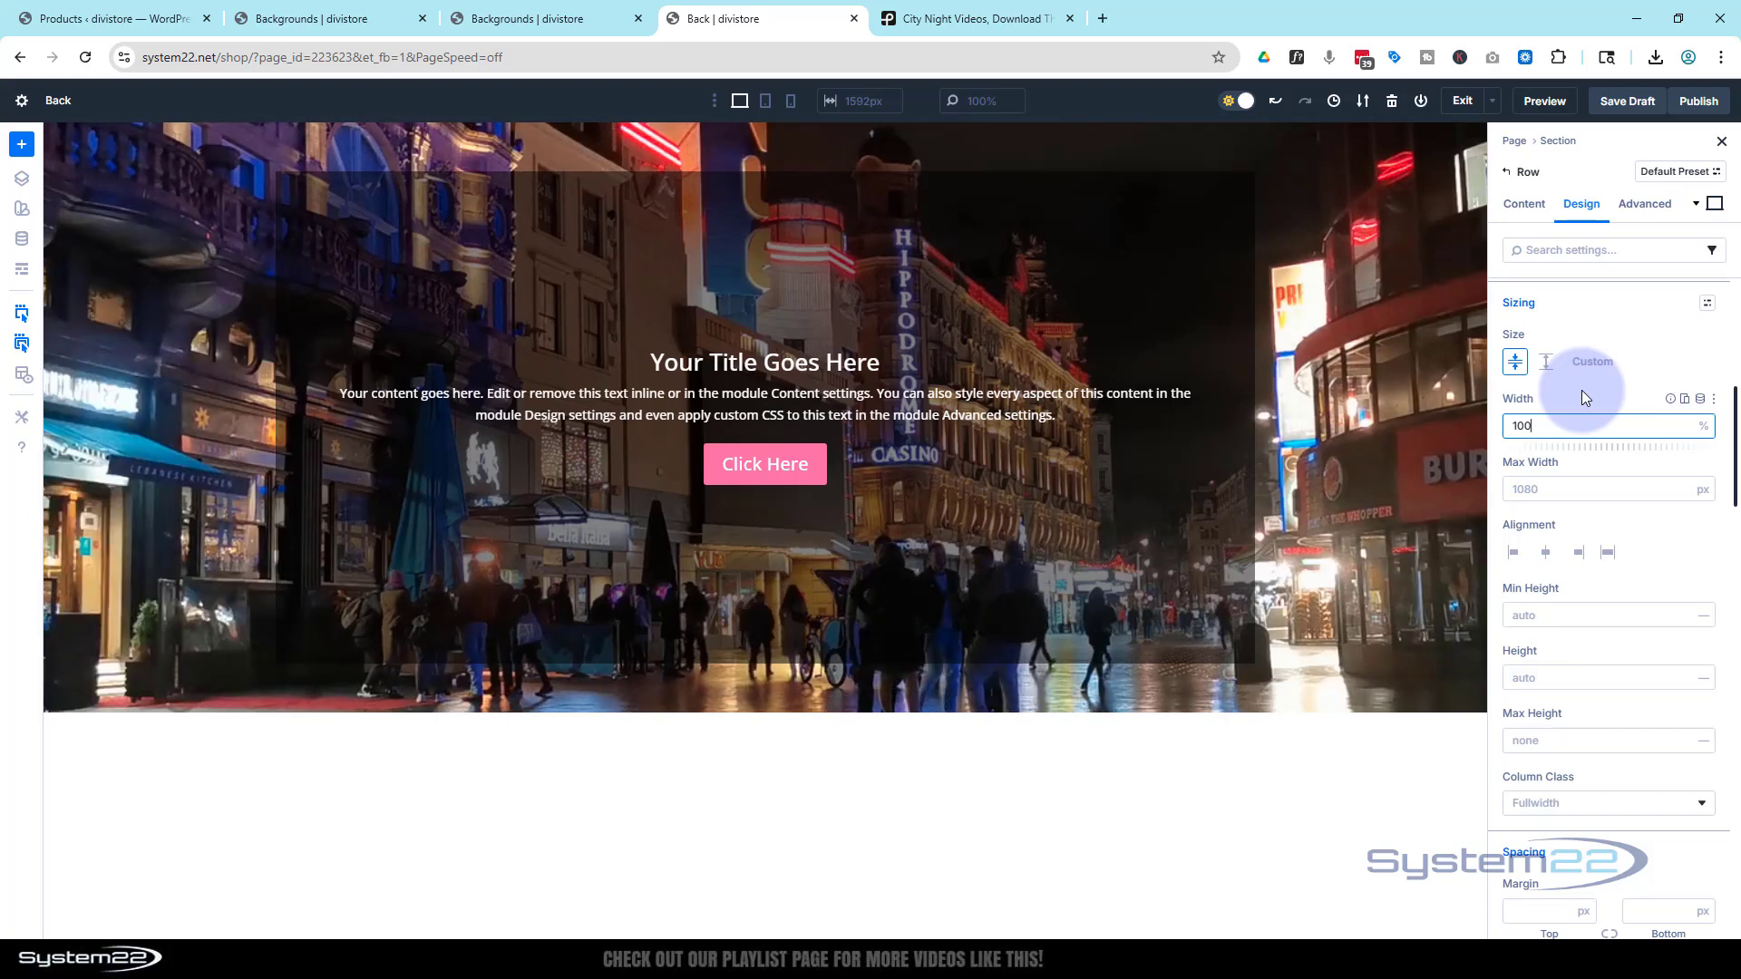
key("Tab")
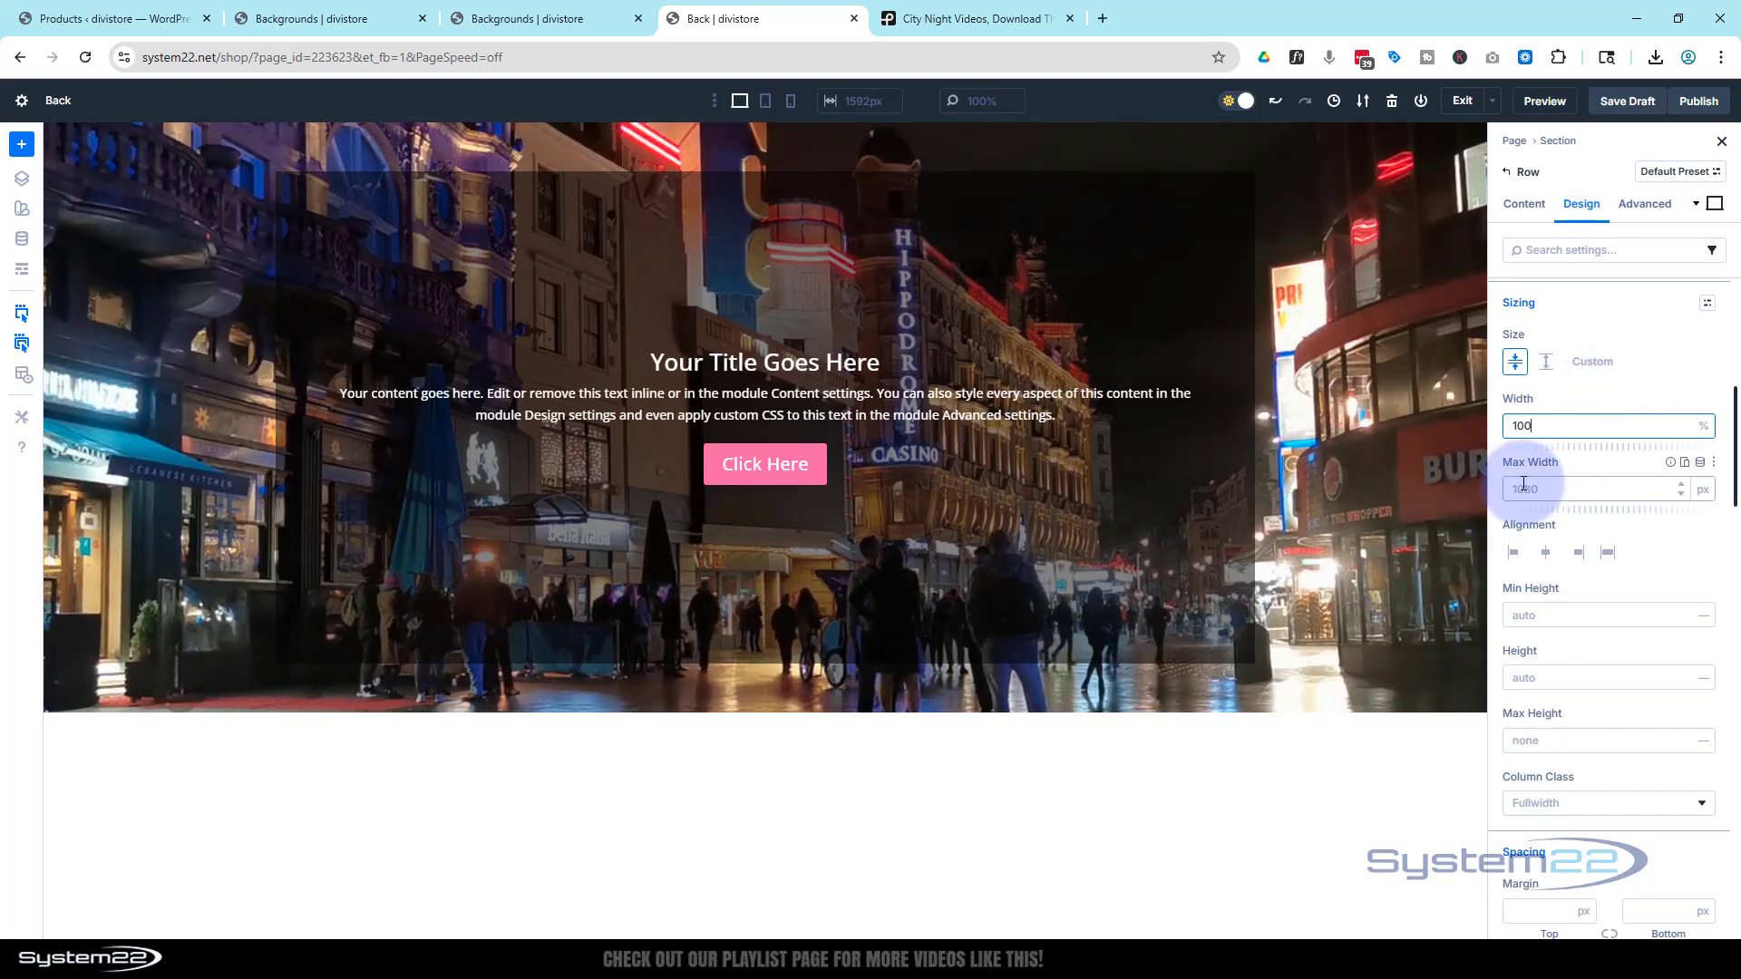
type("100")
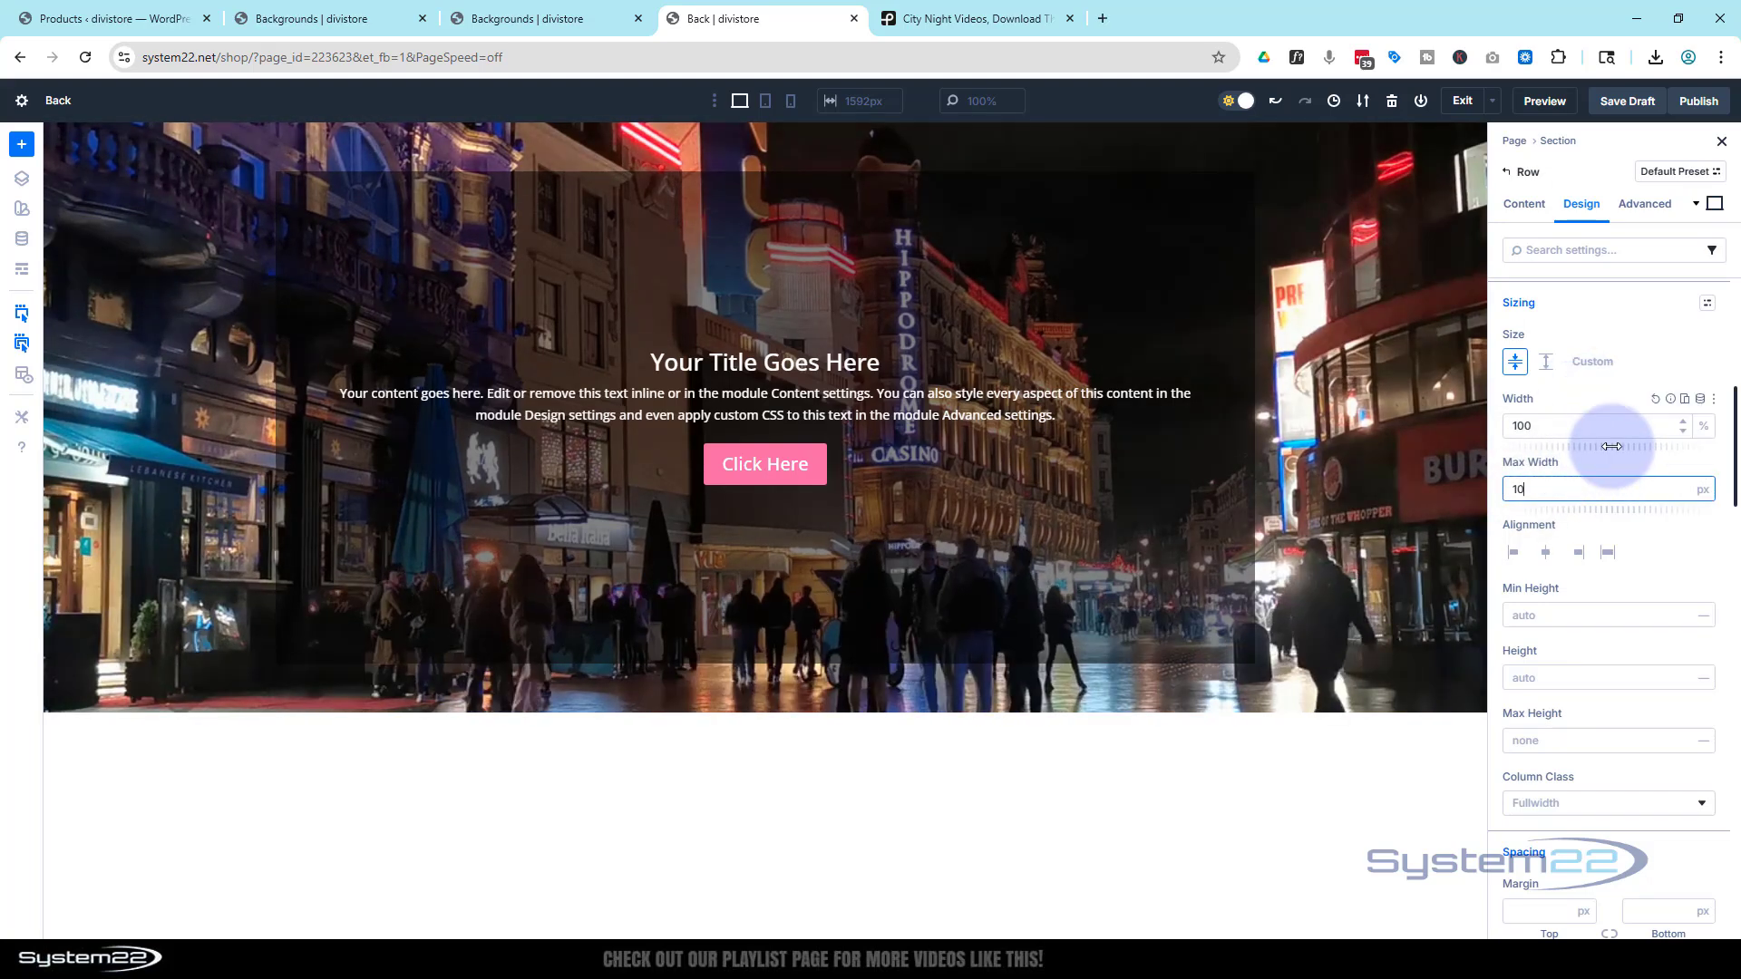
left_click(1705, 491)
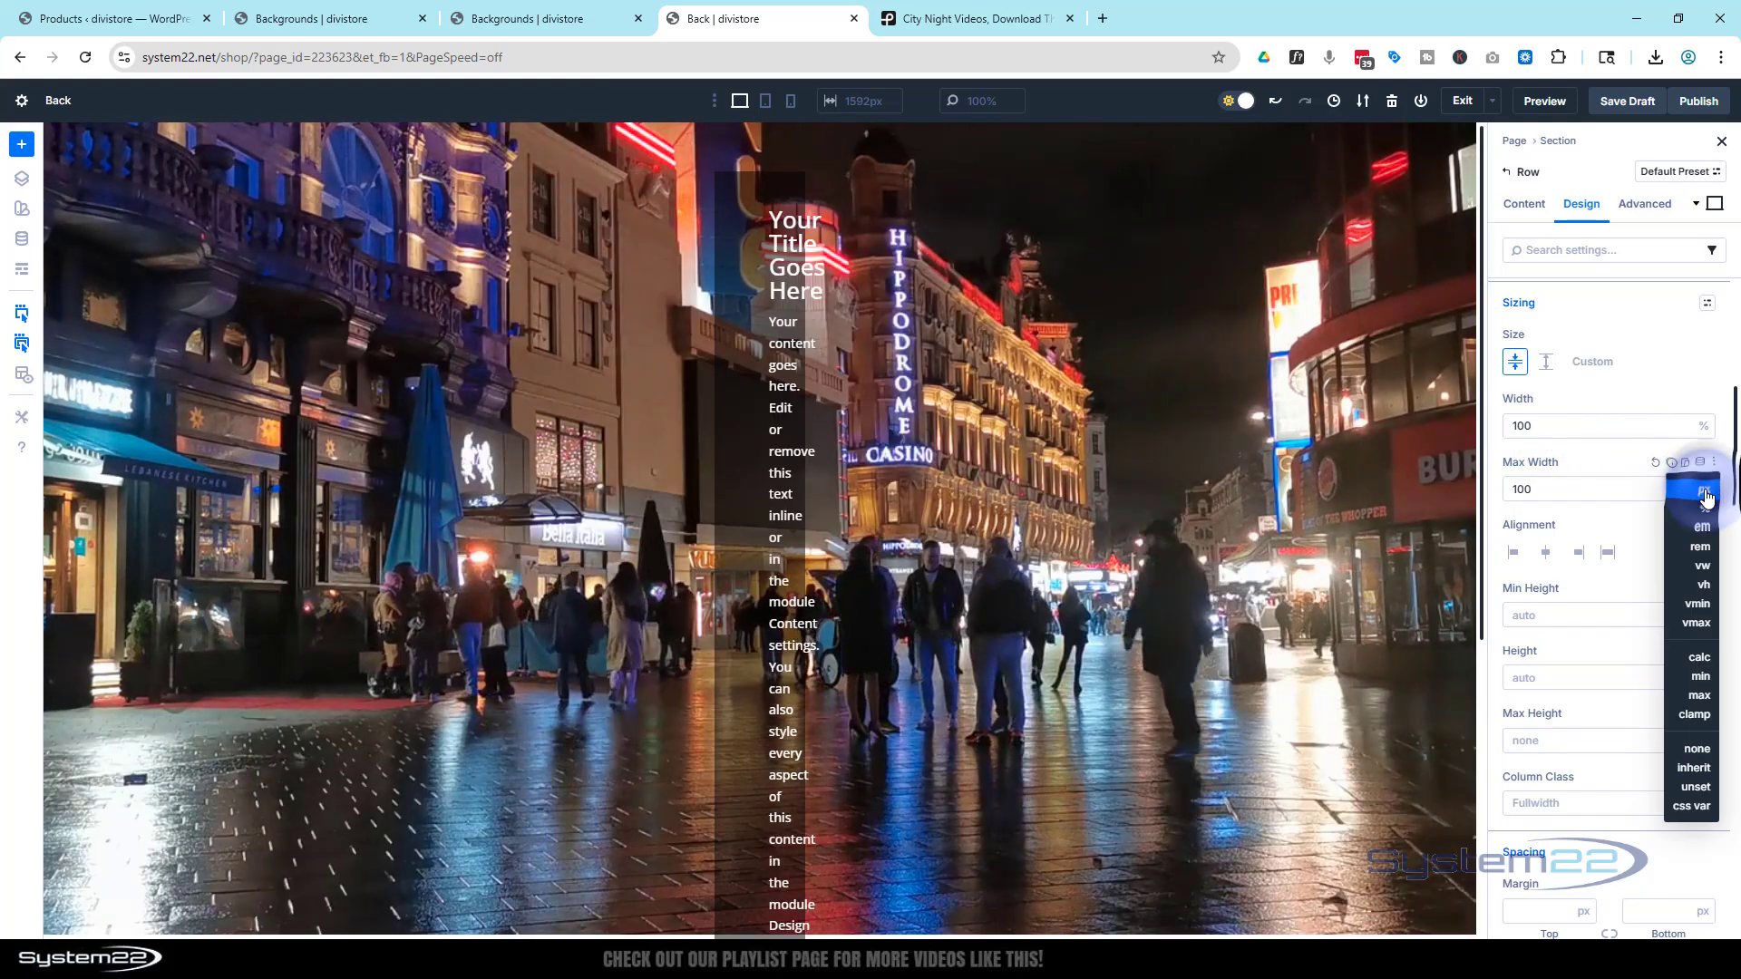
left_click(1703, 499)
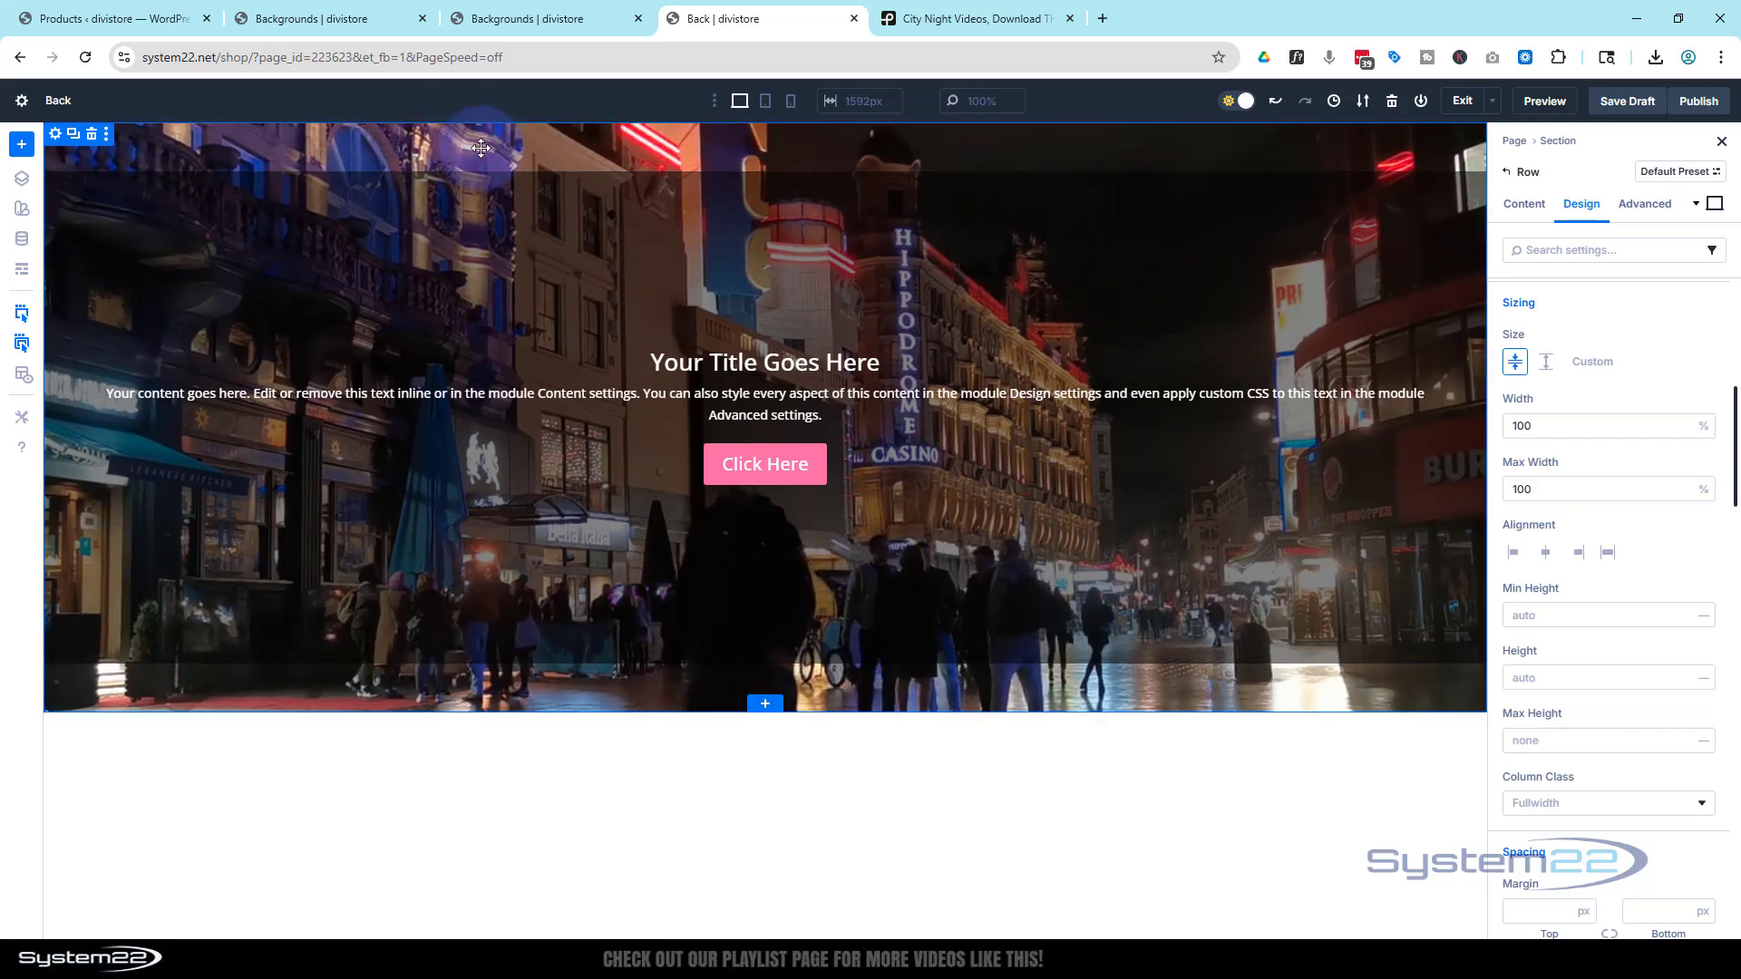
Set the section's top padding to 0 px and link it so the bottom padding matches
left_click(55, 136)
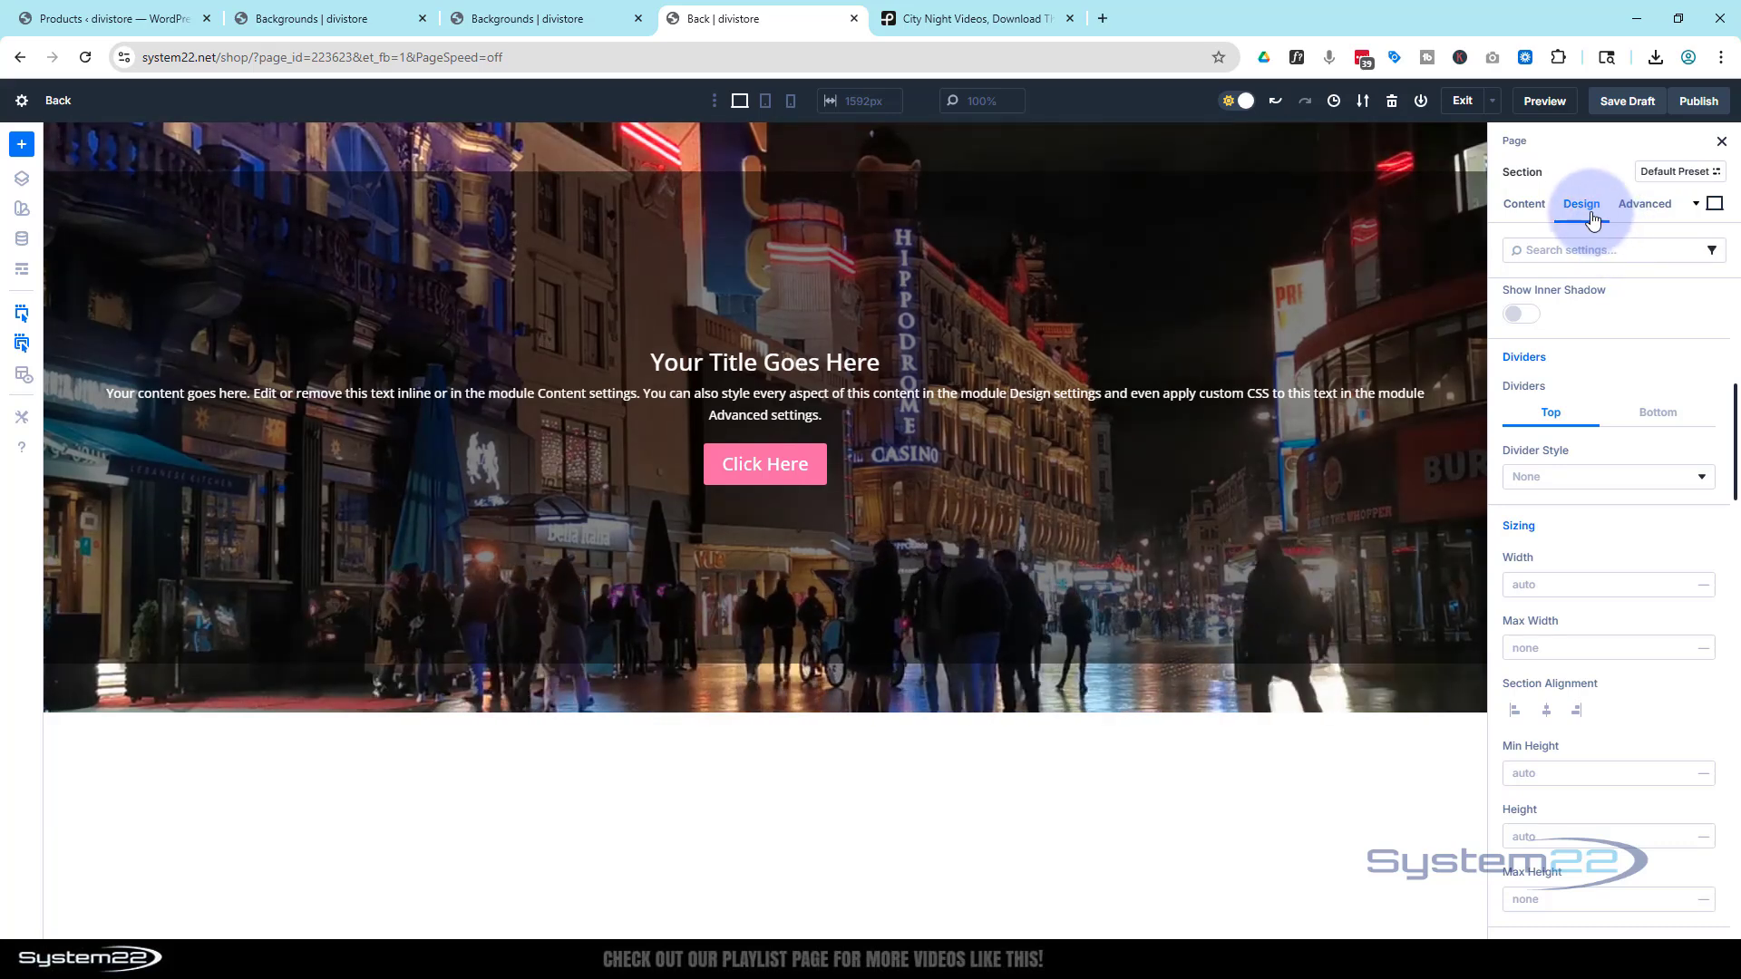
scroll(1603, 379, "down", 8)
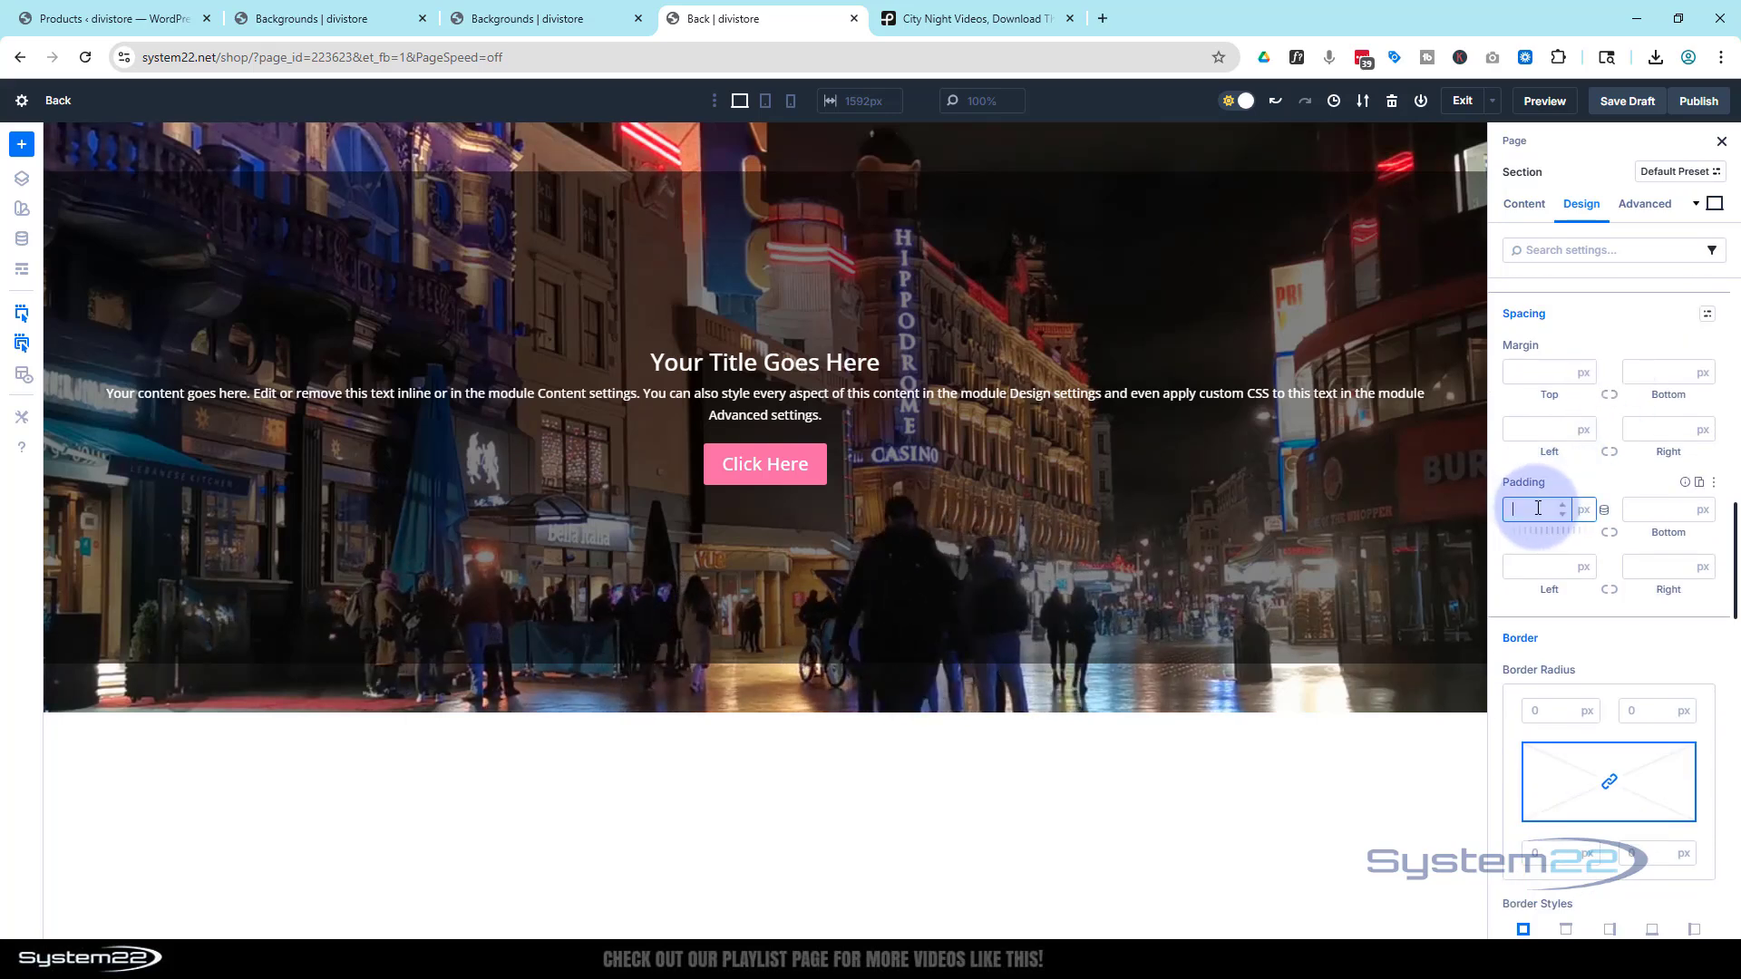
type("0")
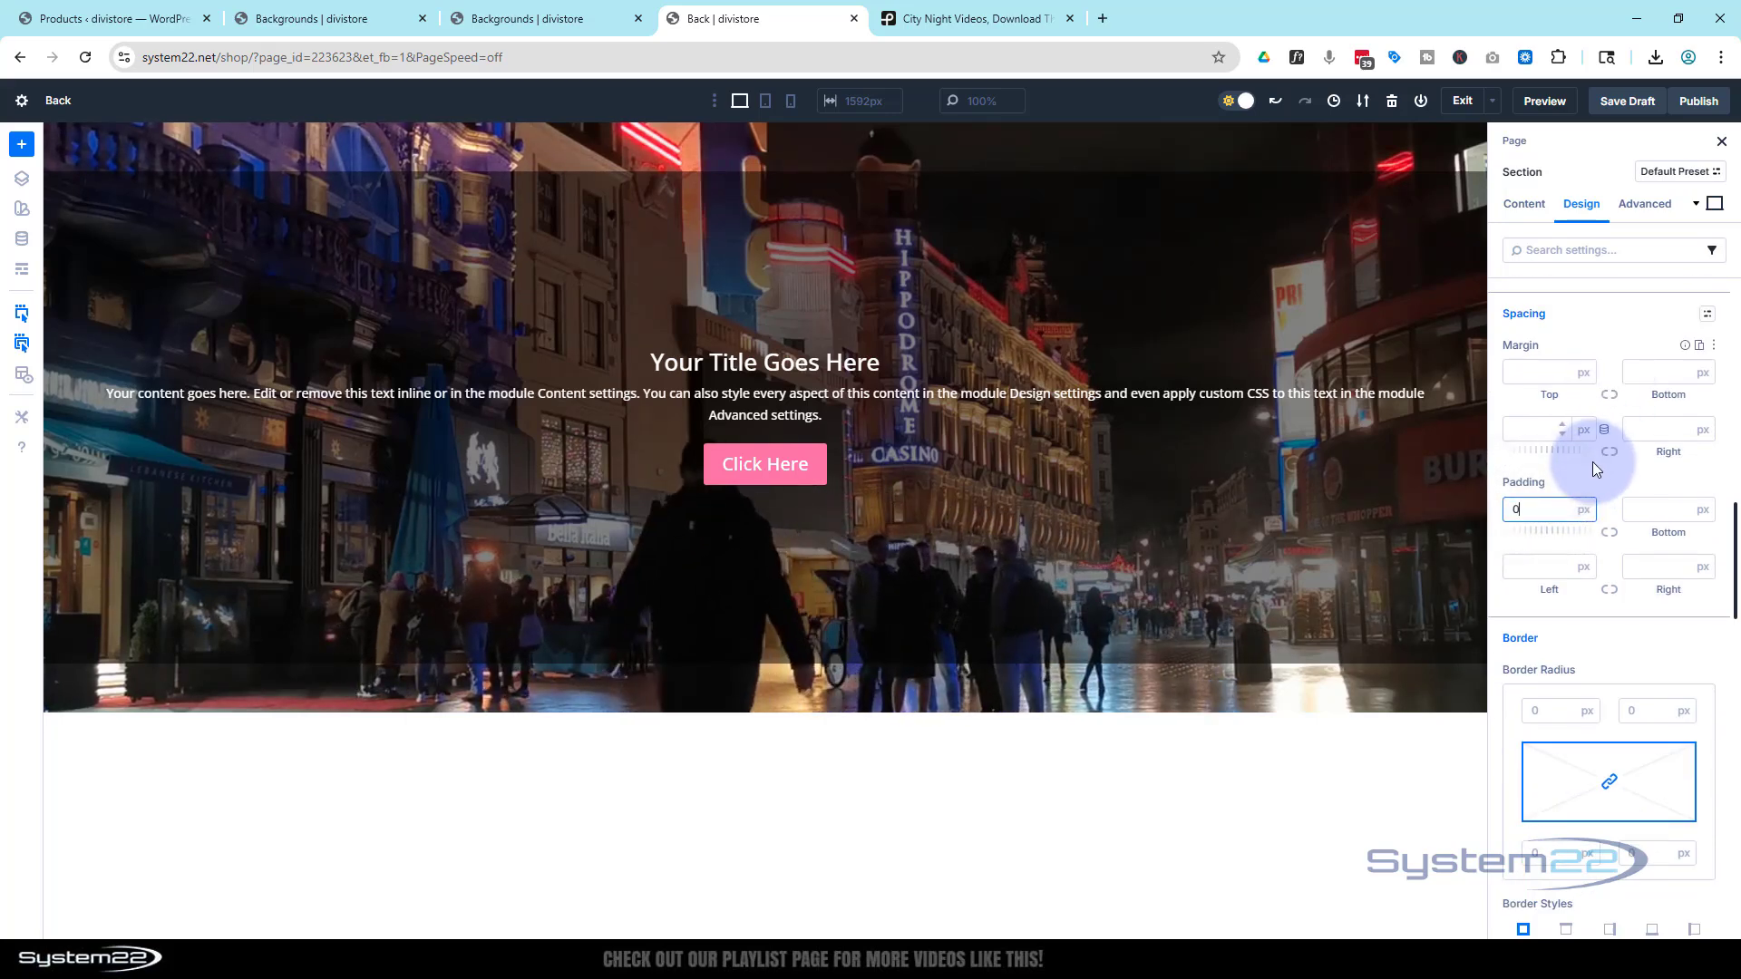
left_click(1610, 534)
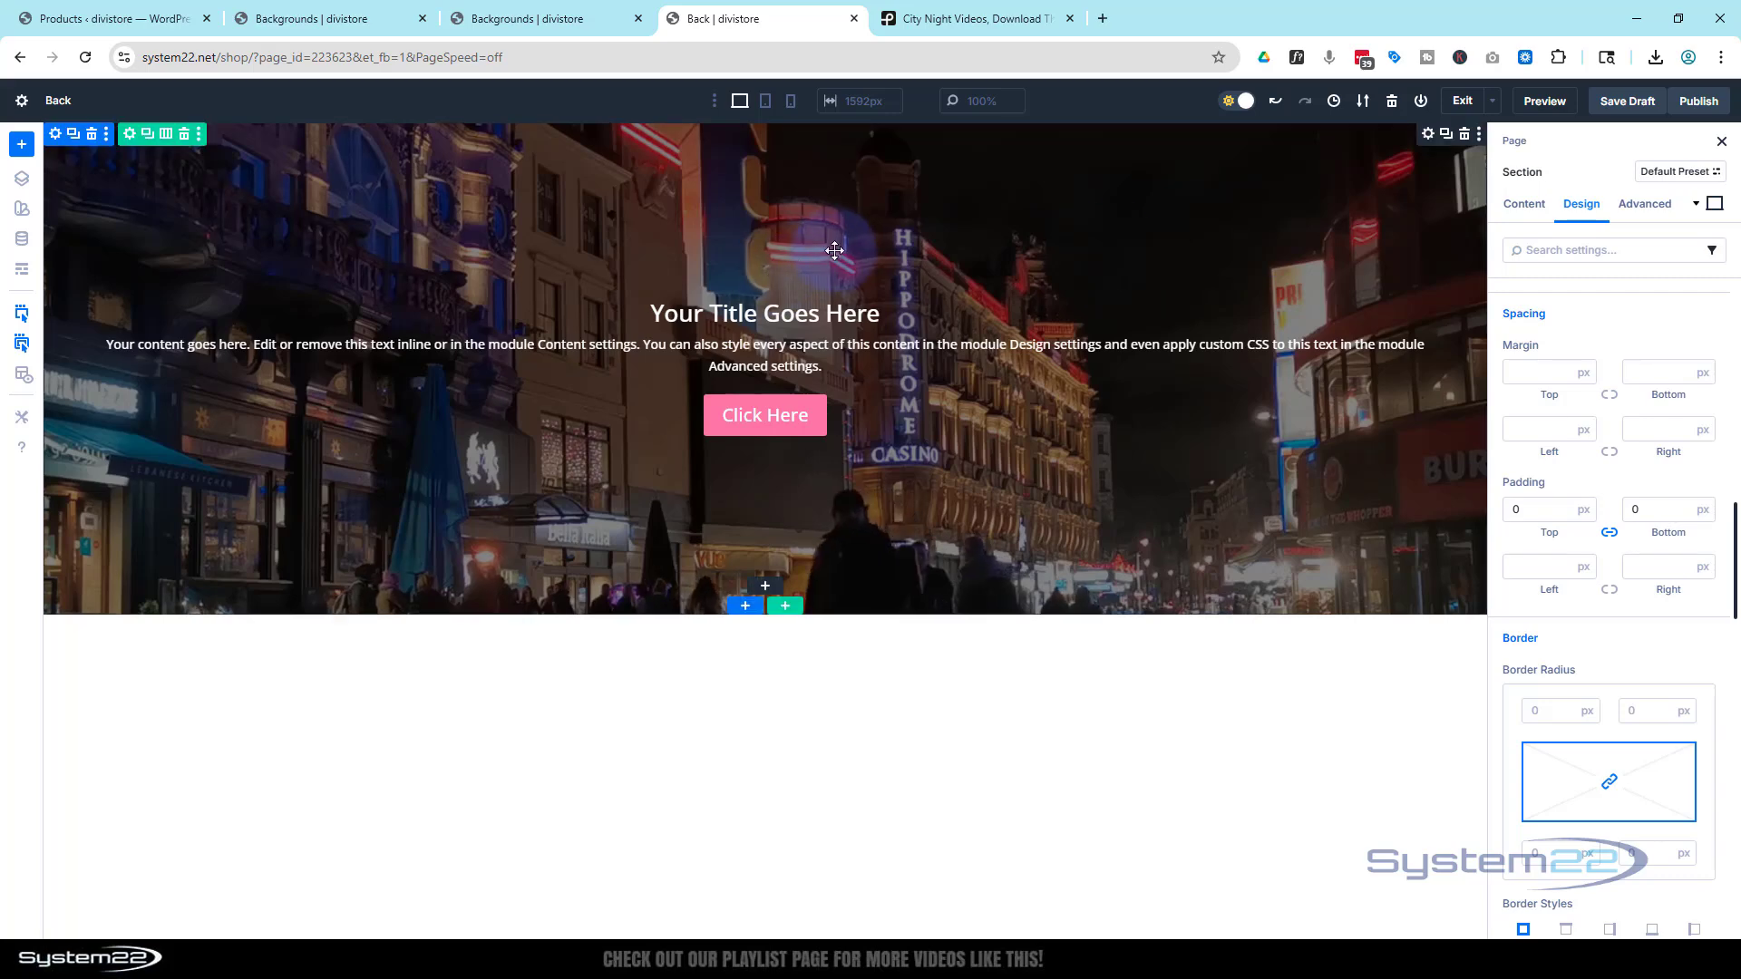
Set the Min Height of the row holding the Call To Action to 100vh
left_click(798, 226)
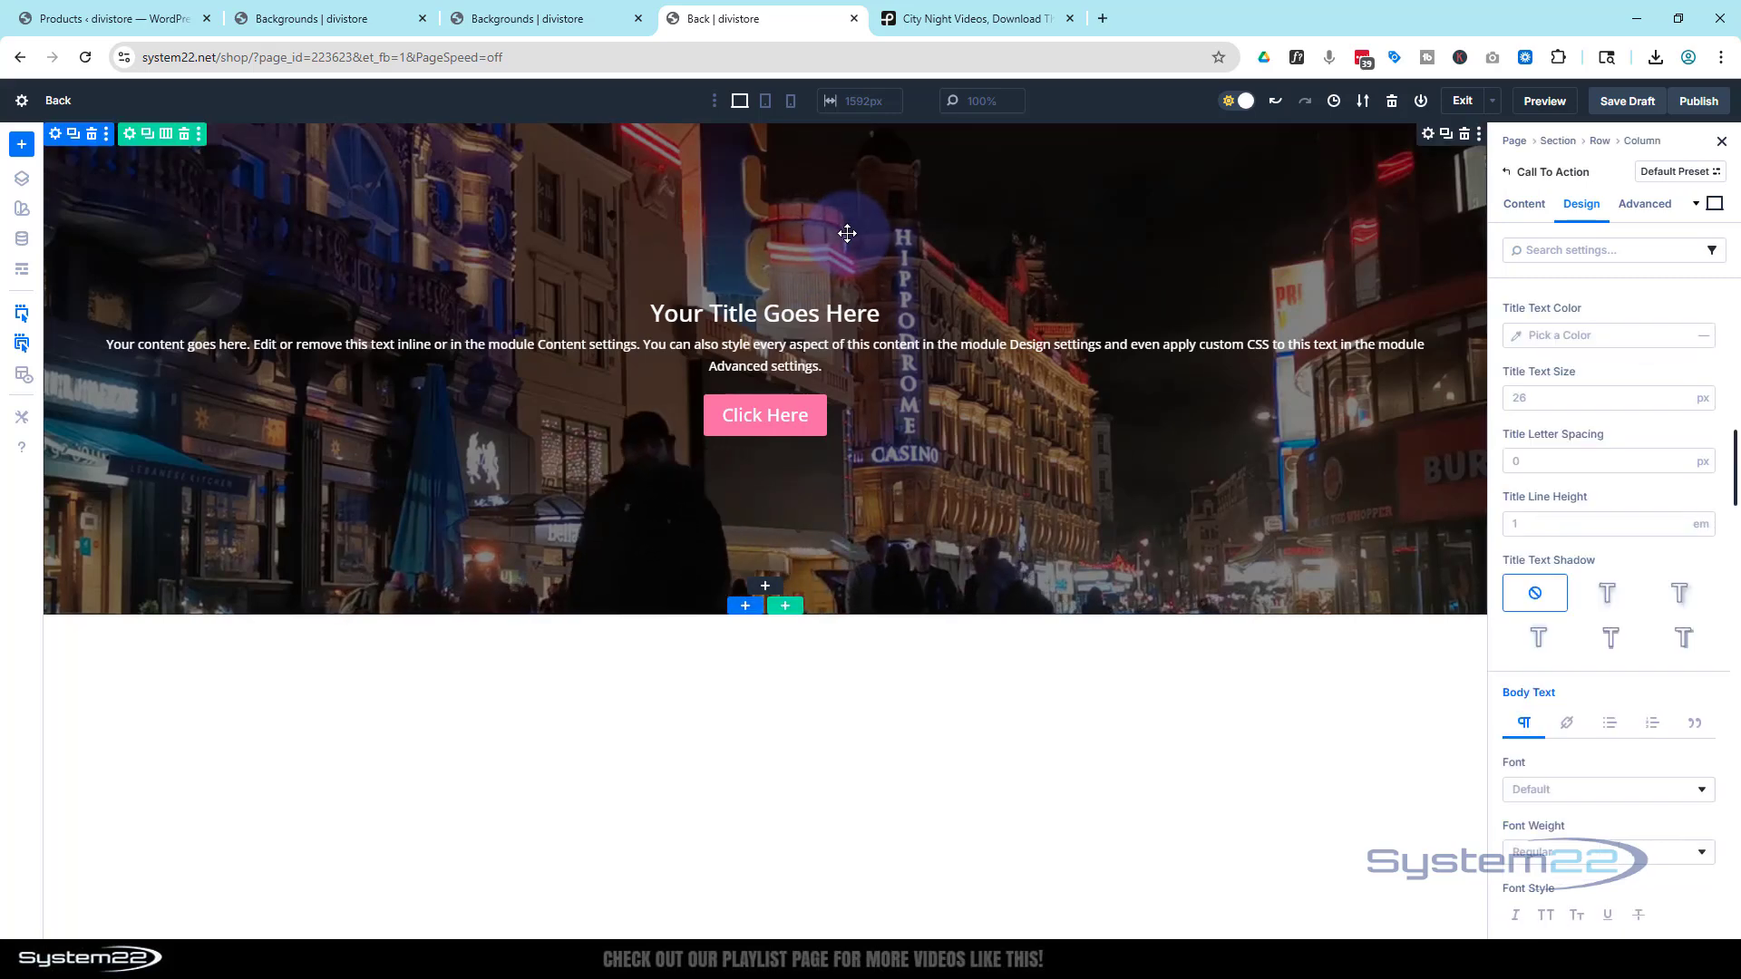
left_click(131, 134)
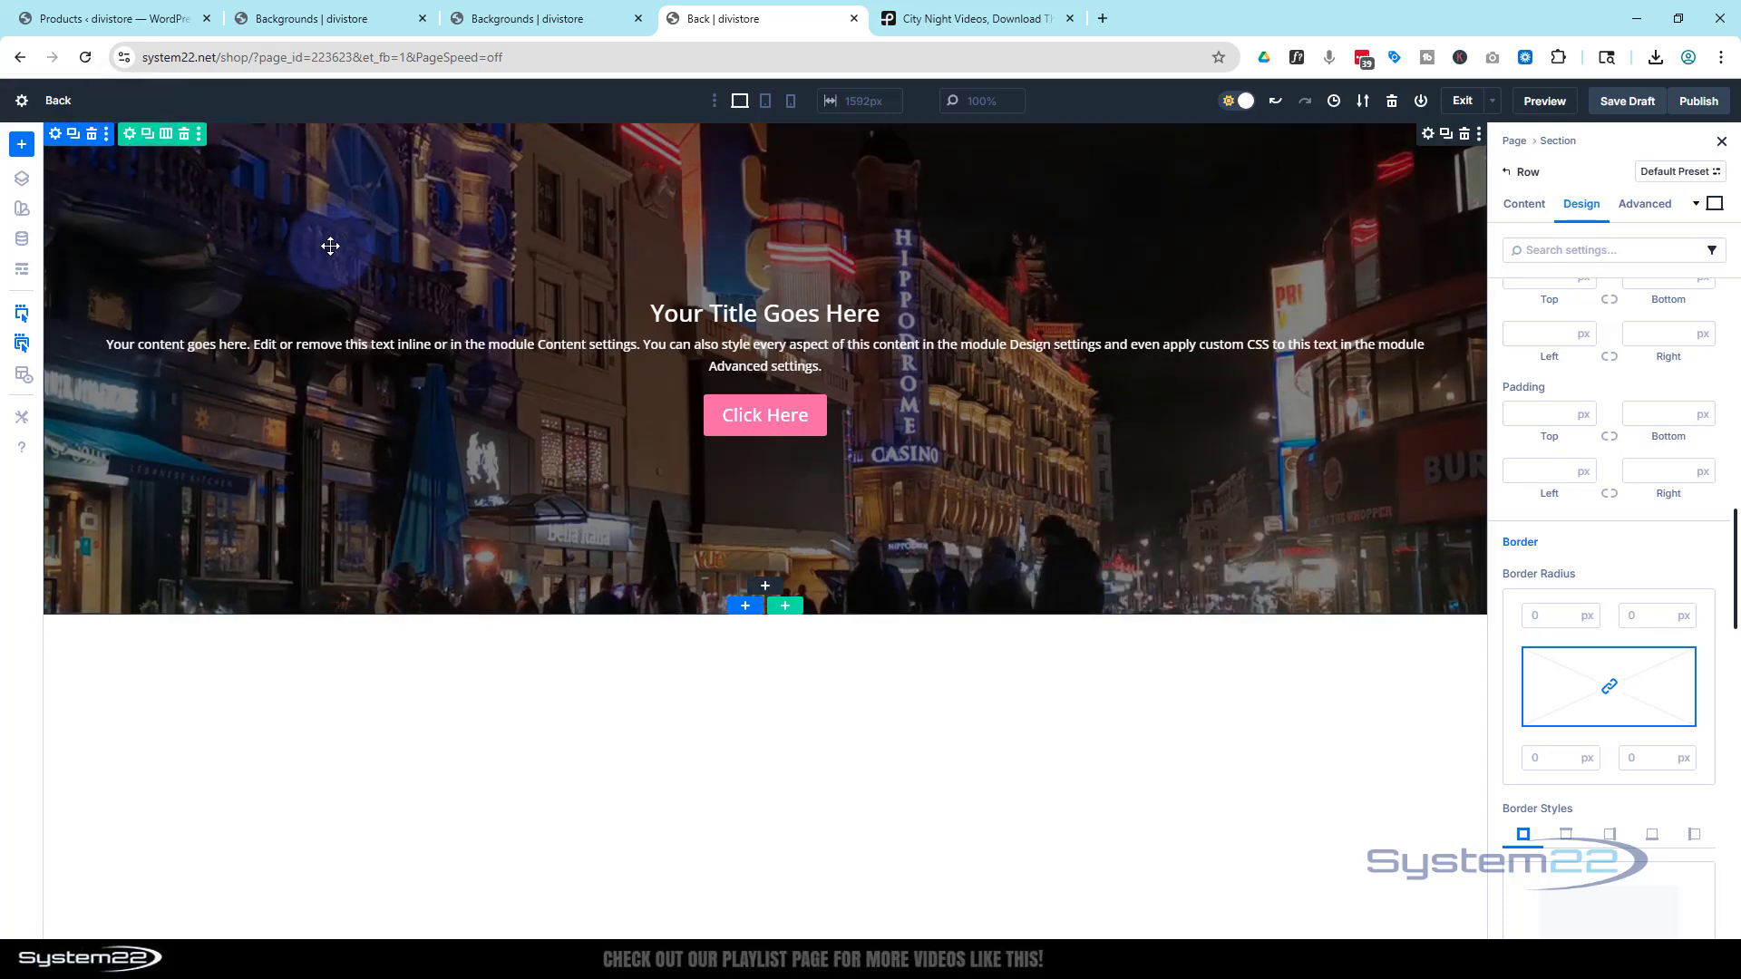
scroll(1614, 327, "up", 5)
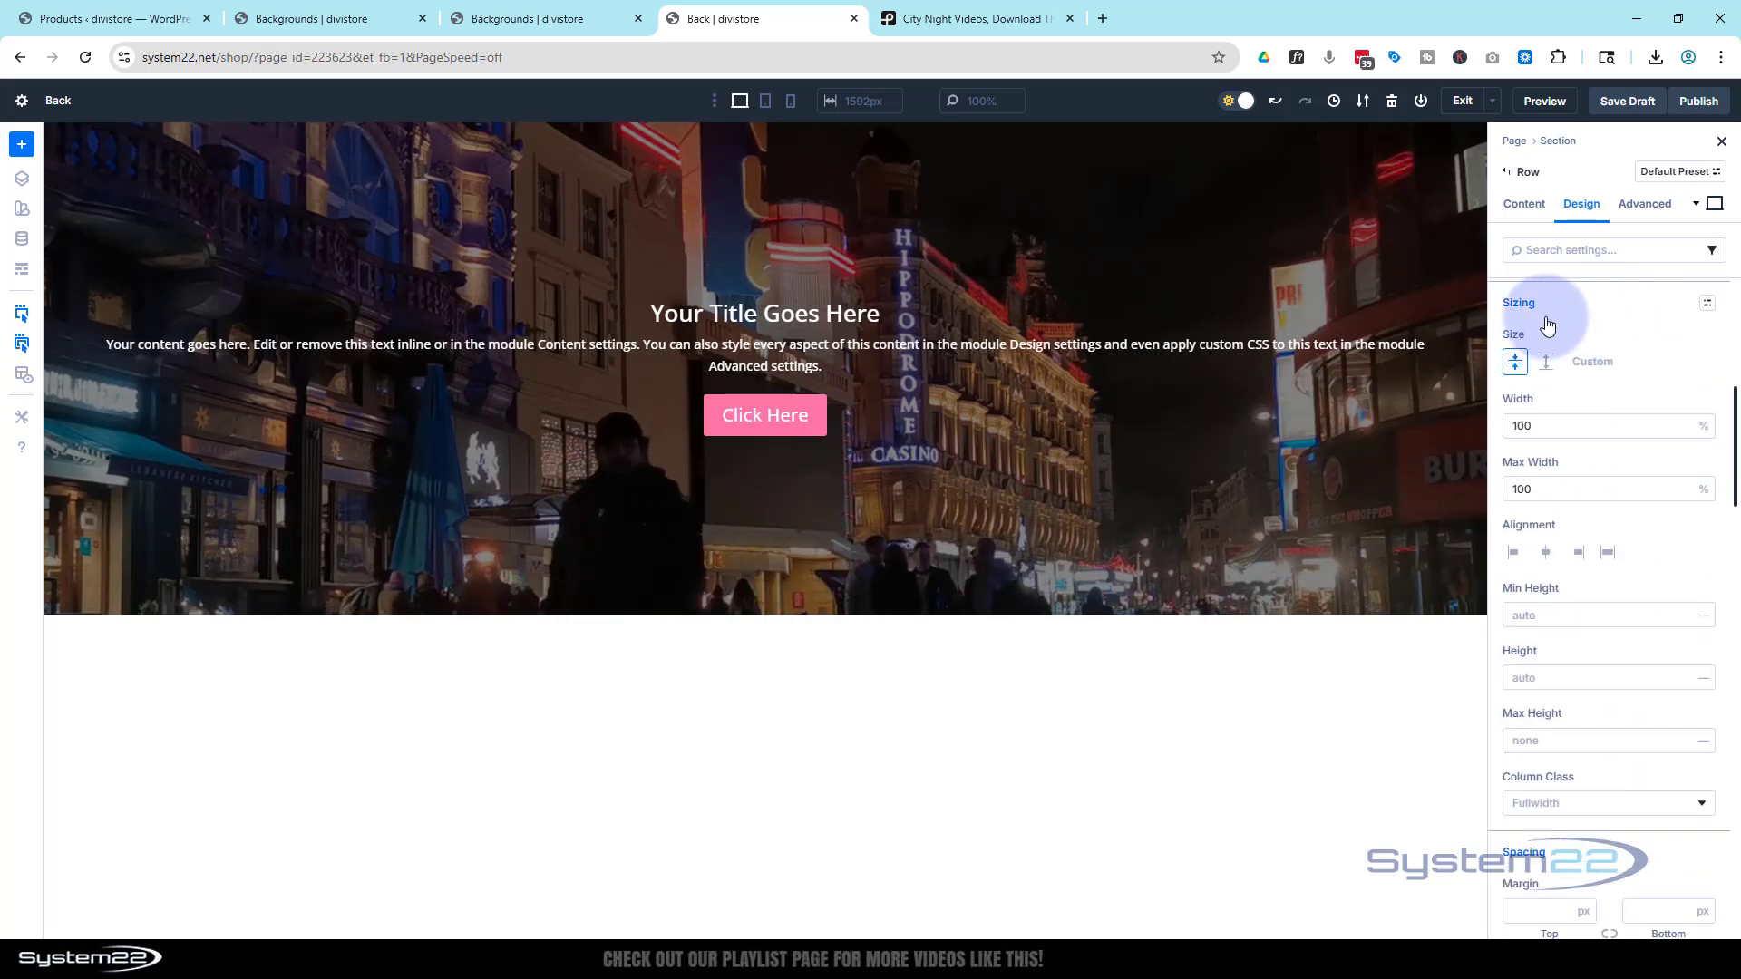
left_click(1519, 614)
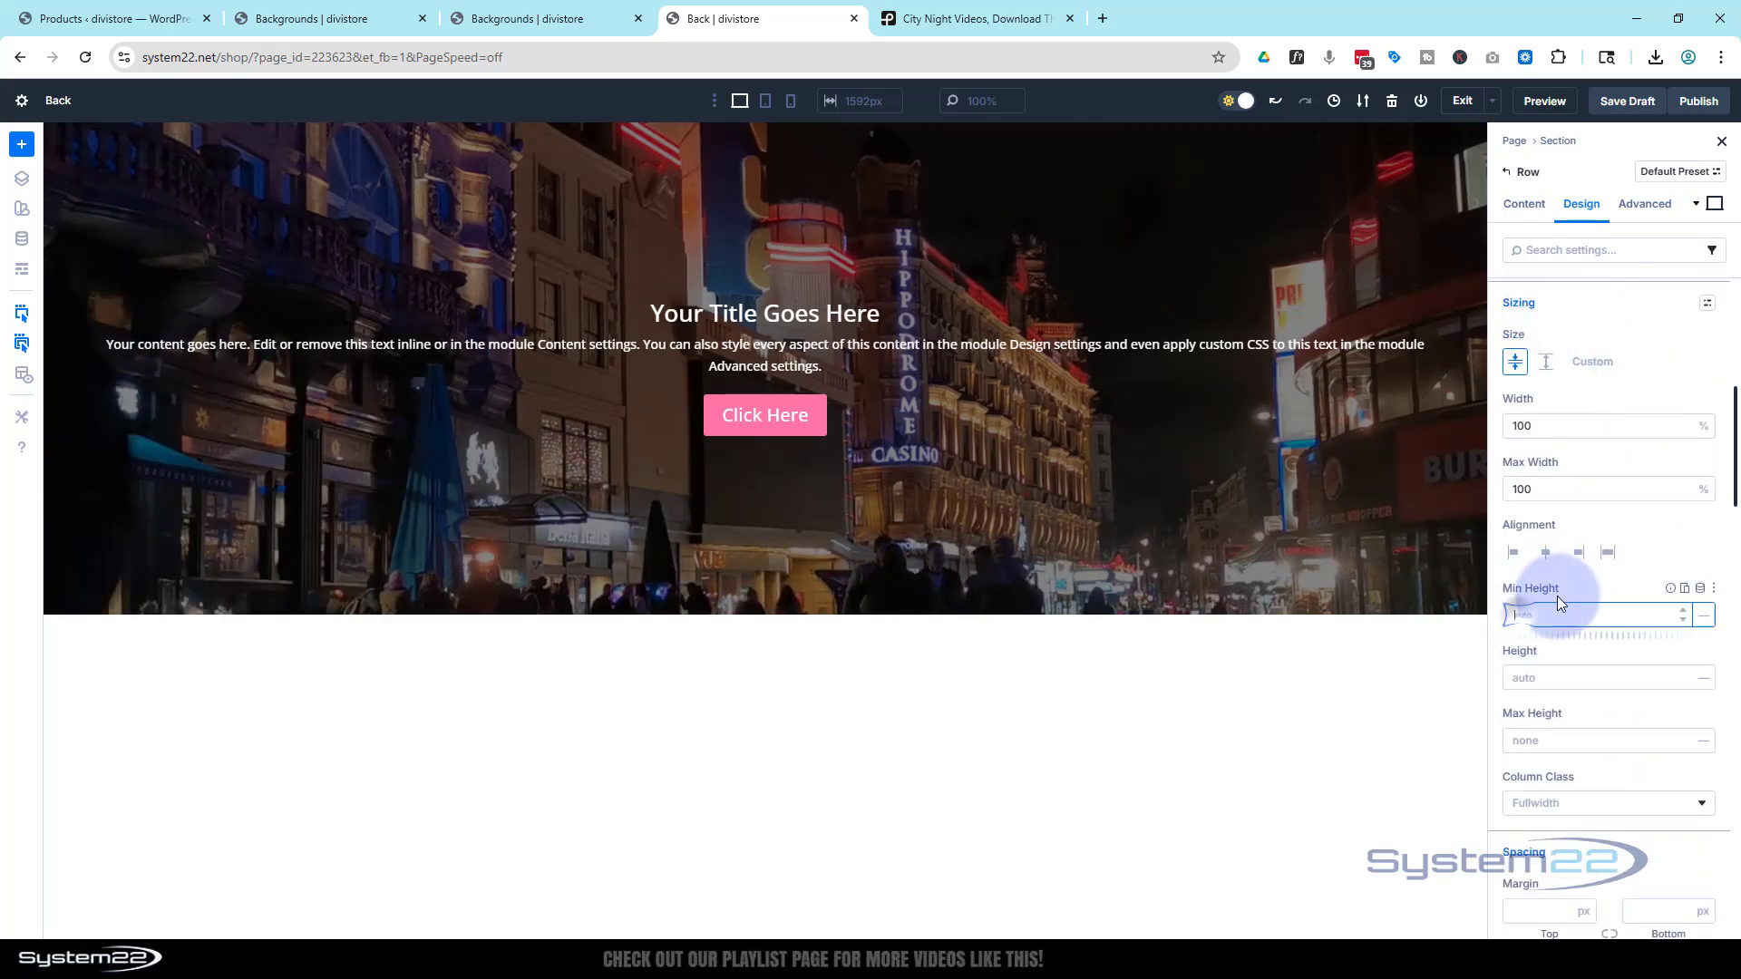
type("100")
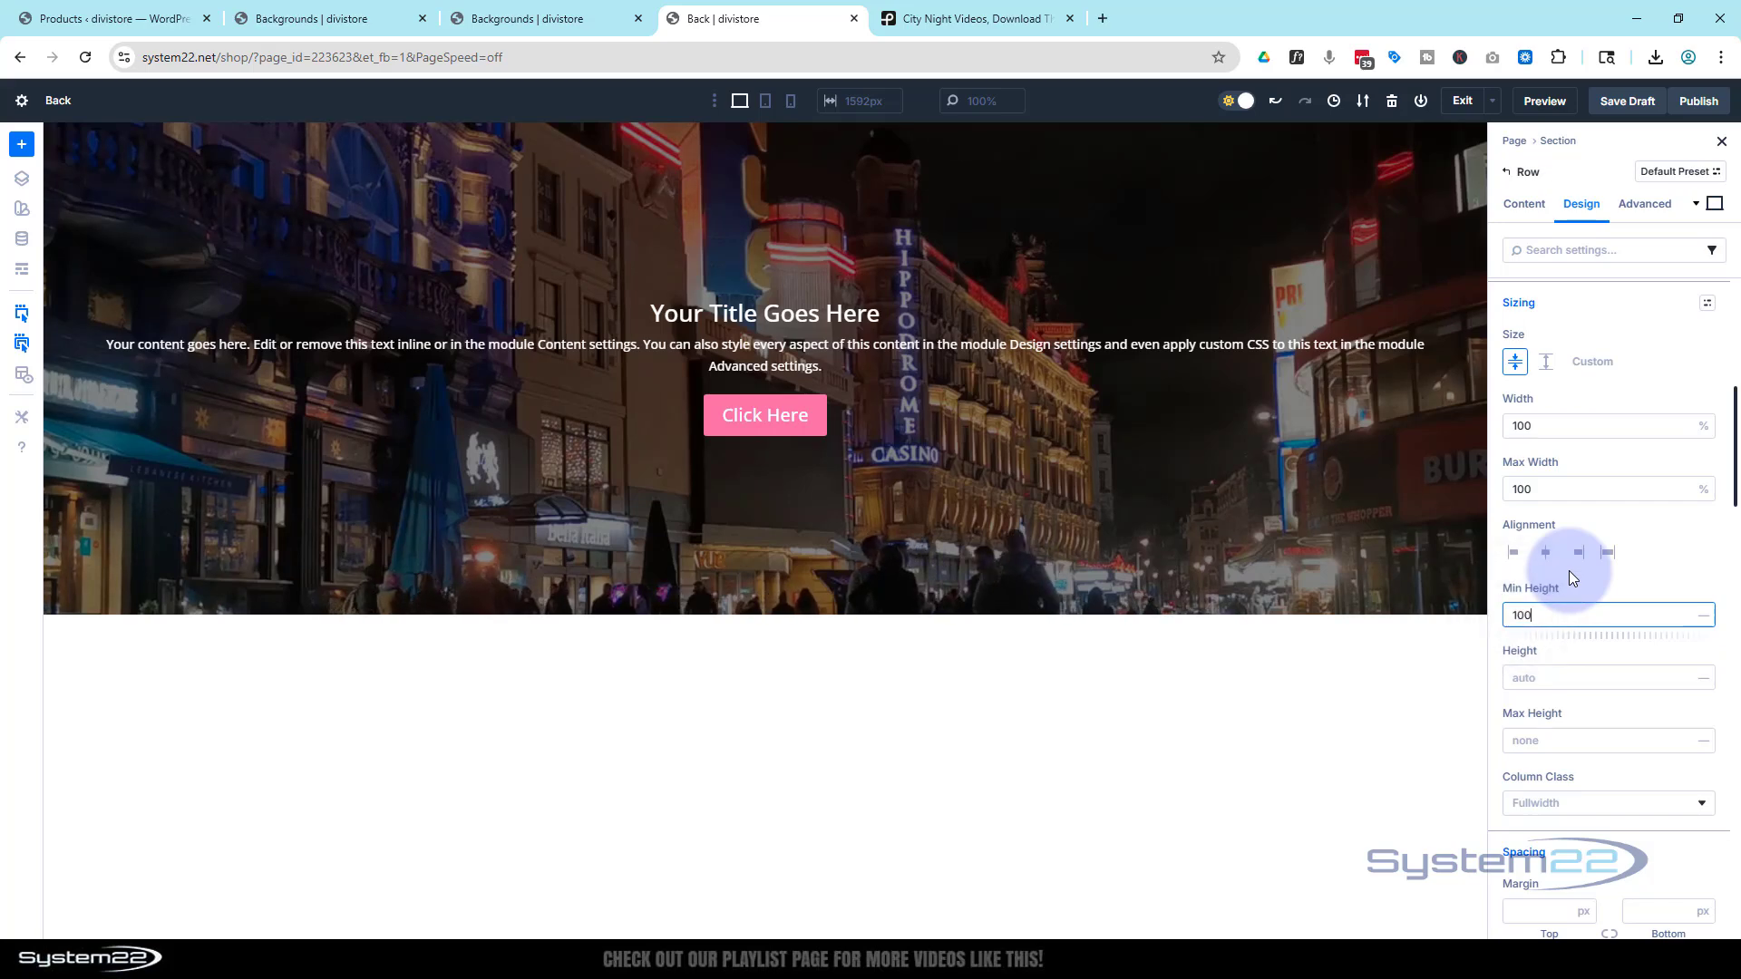
type("vh")
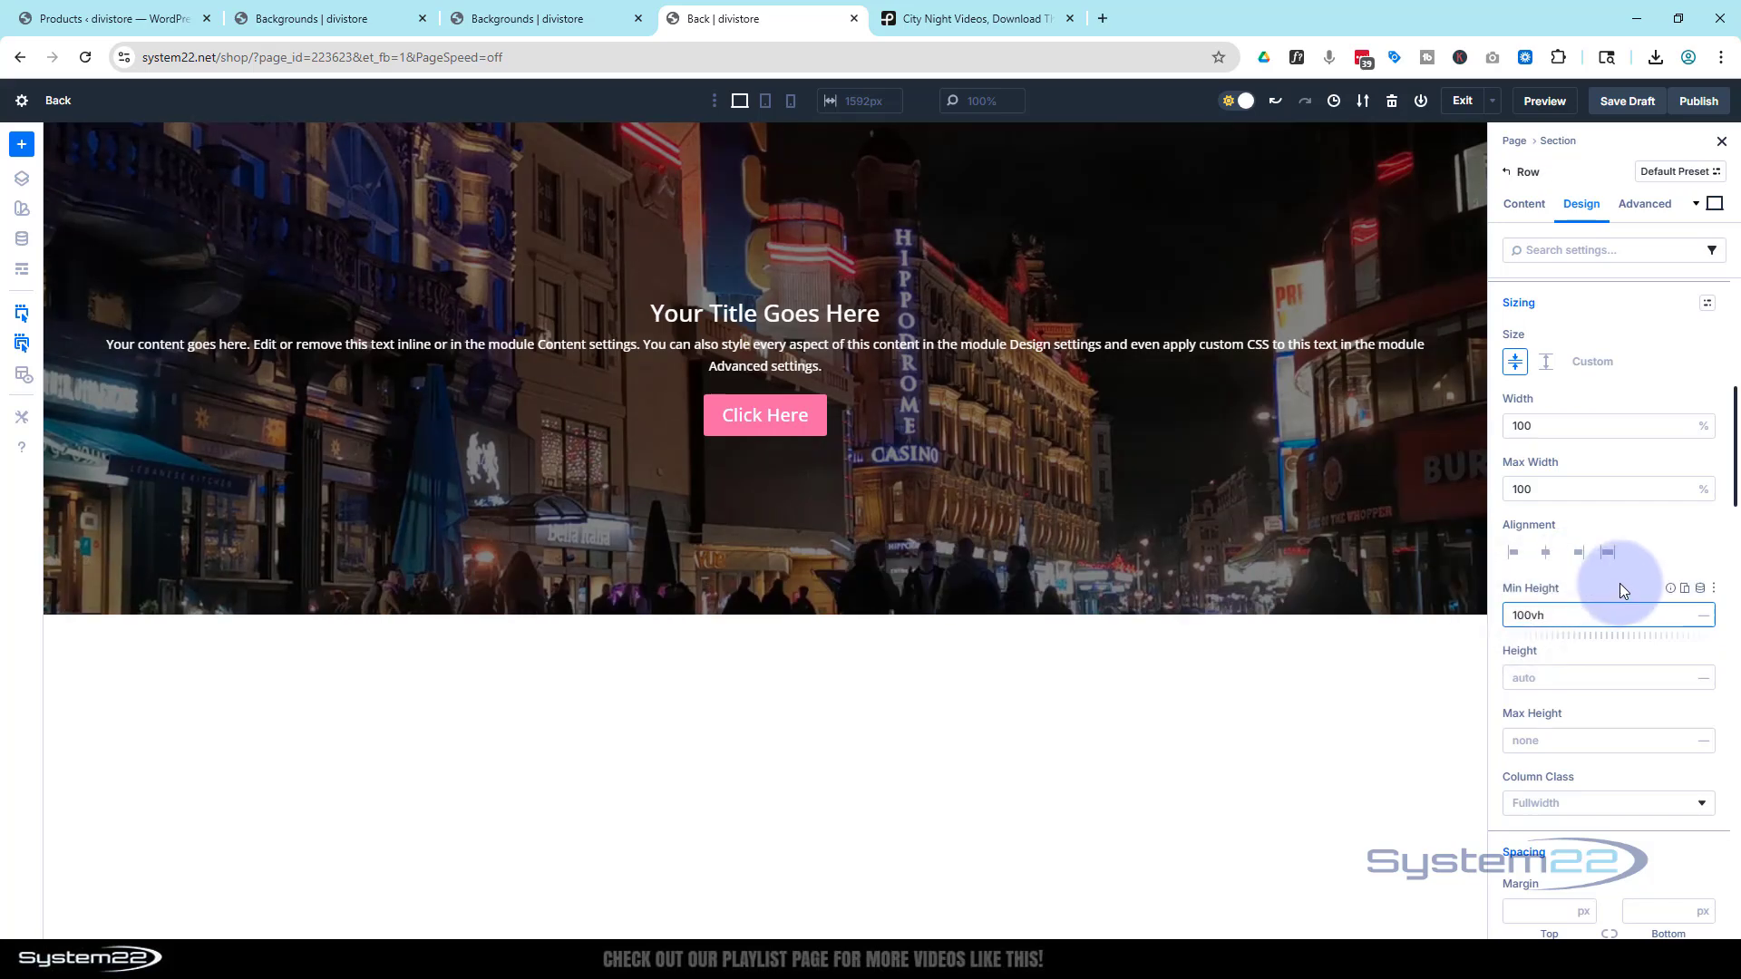
key("Return")
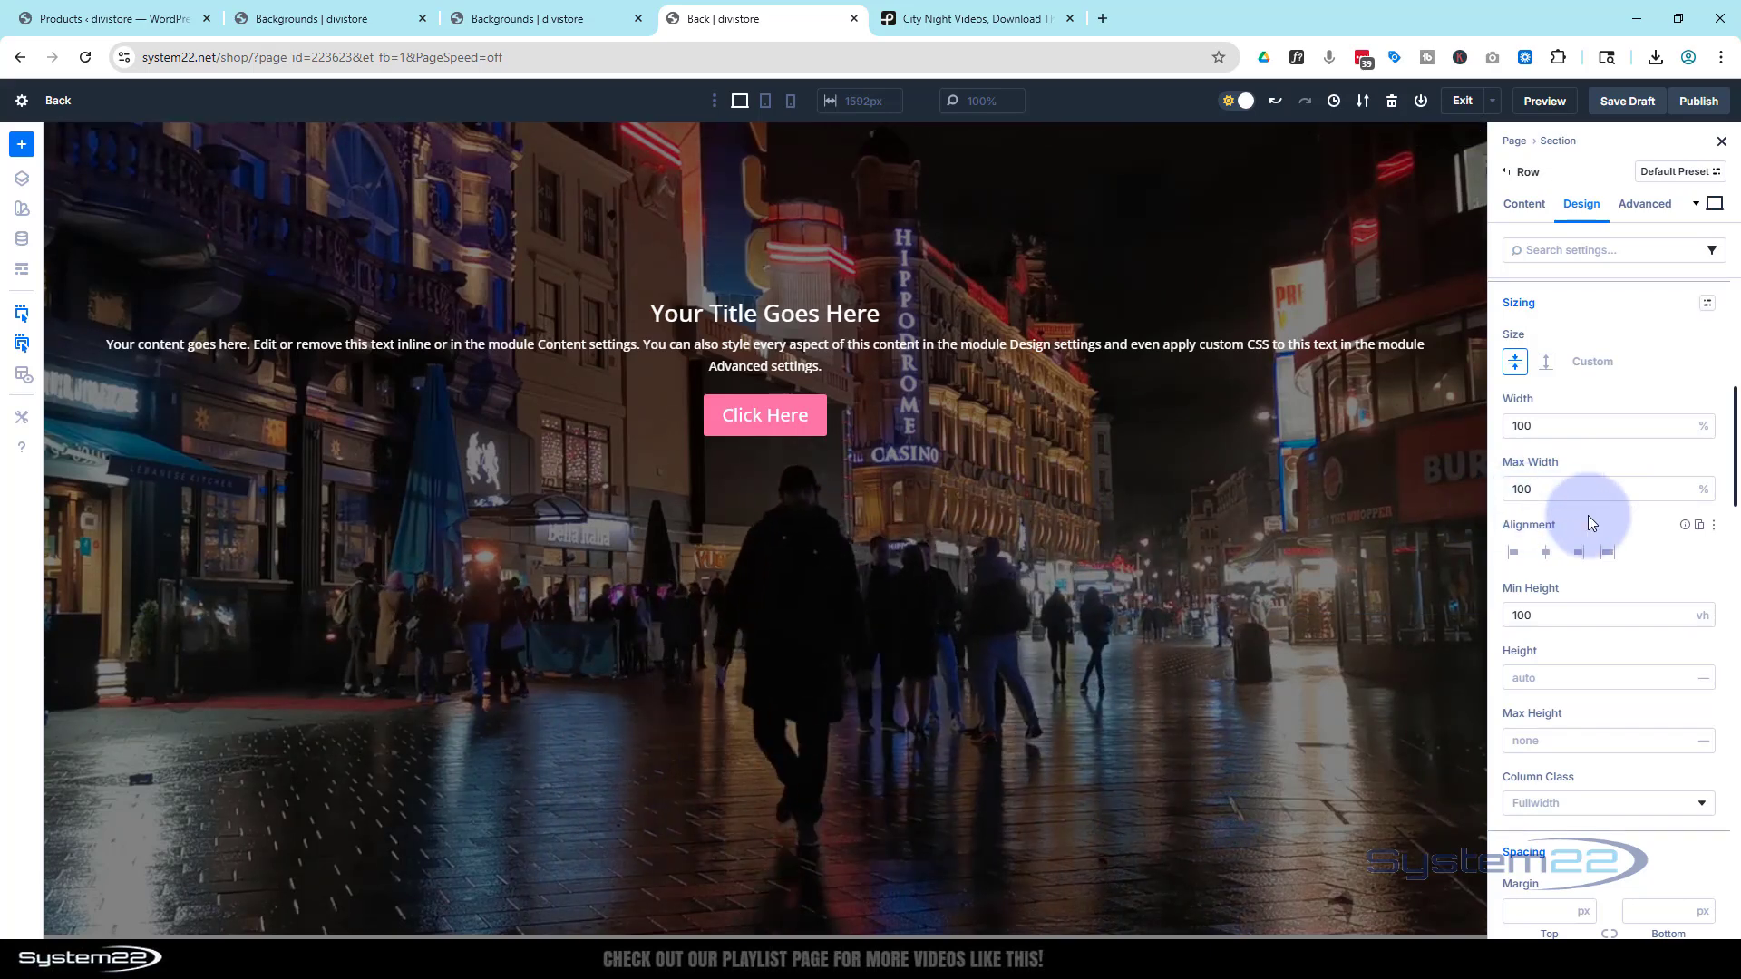
Center the row's content vertically with the Align Items layout option
scroll(1641, 555, "up", 2)
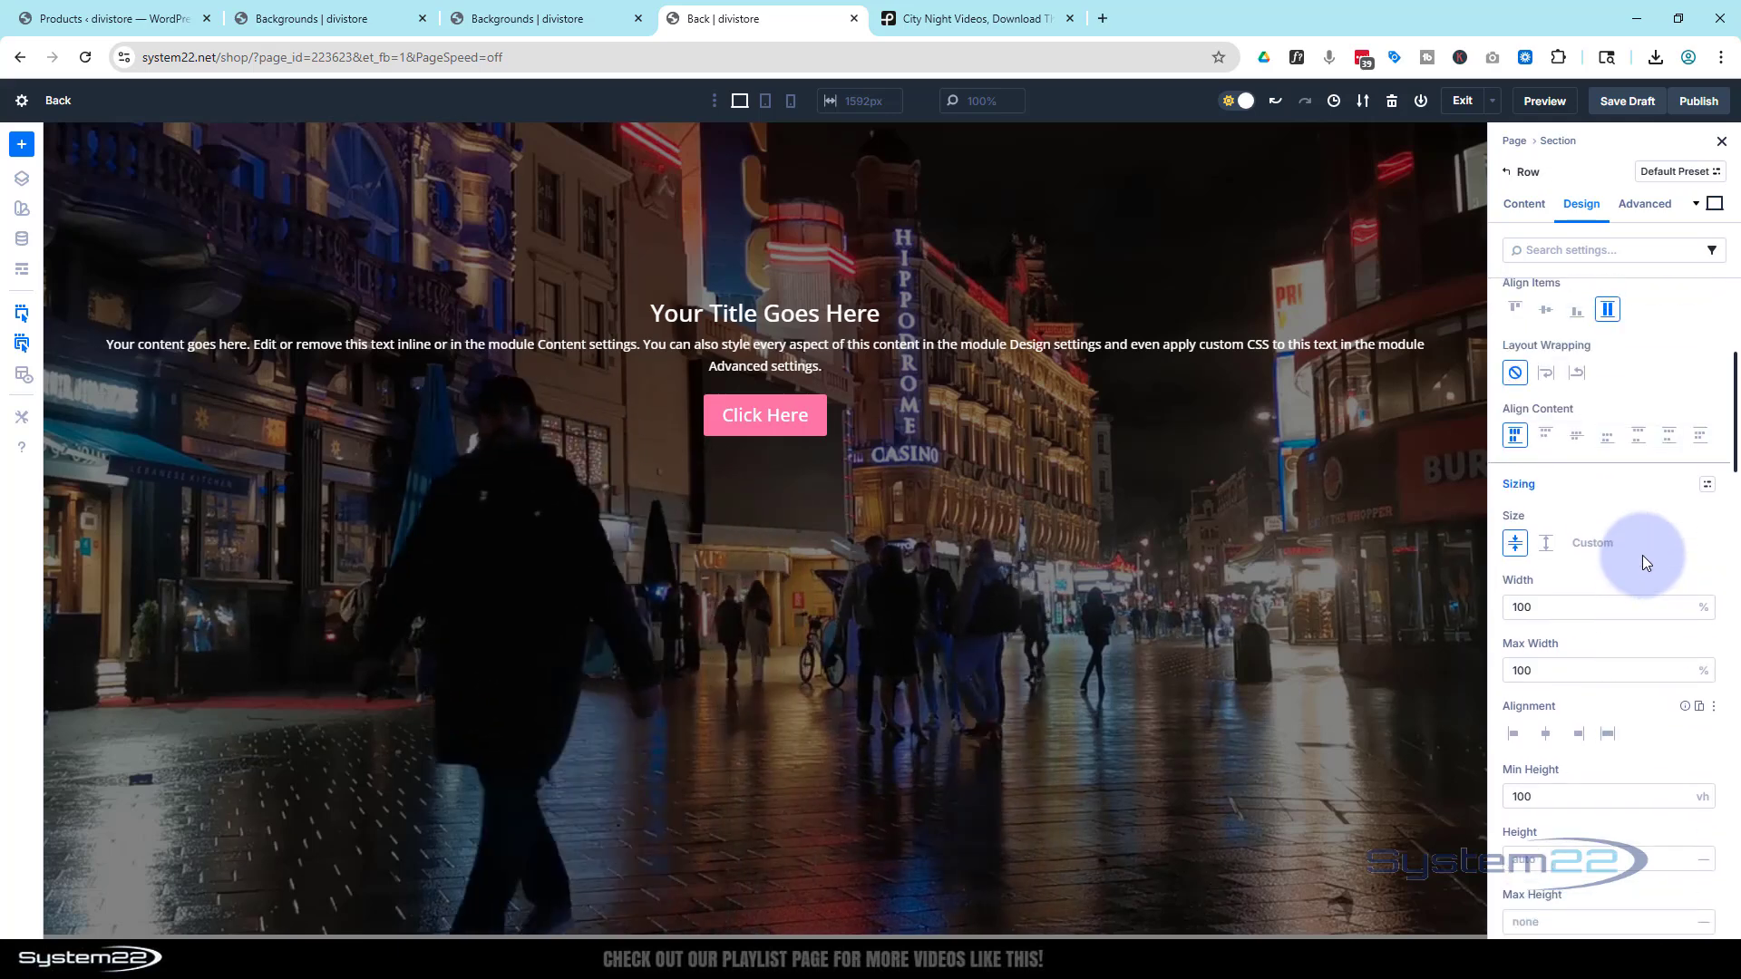
scroll(1641, 555, "up", 4)
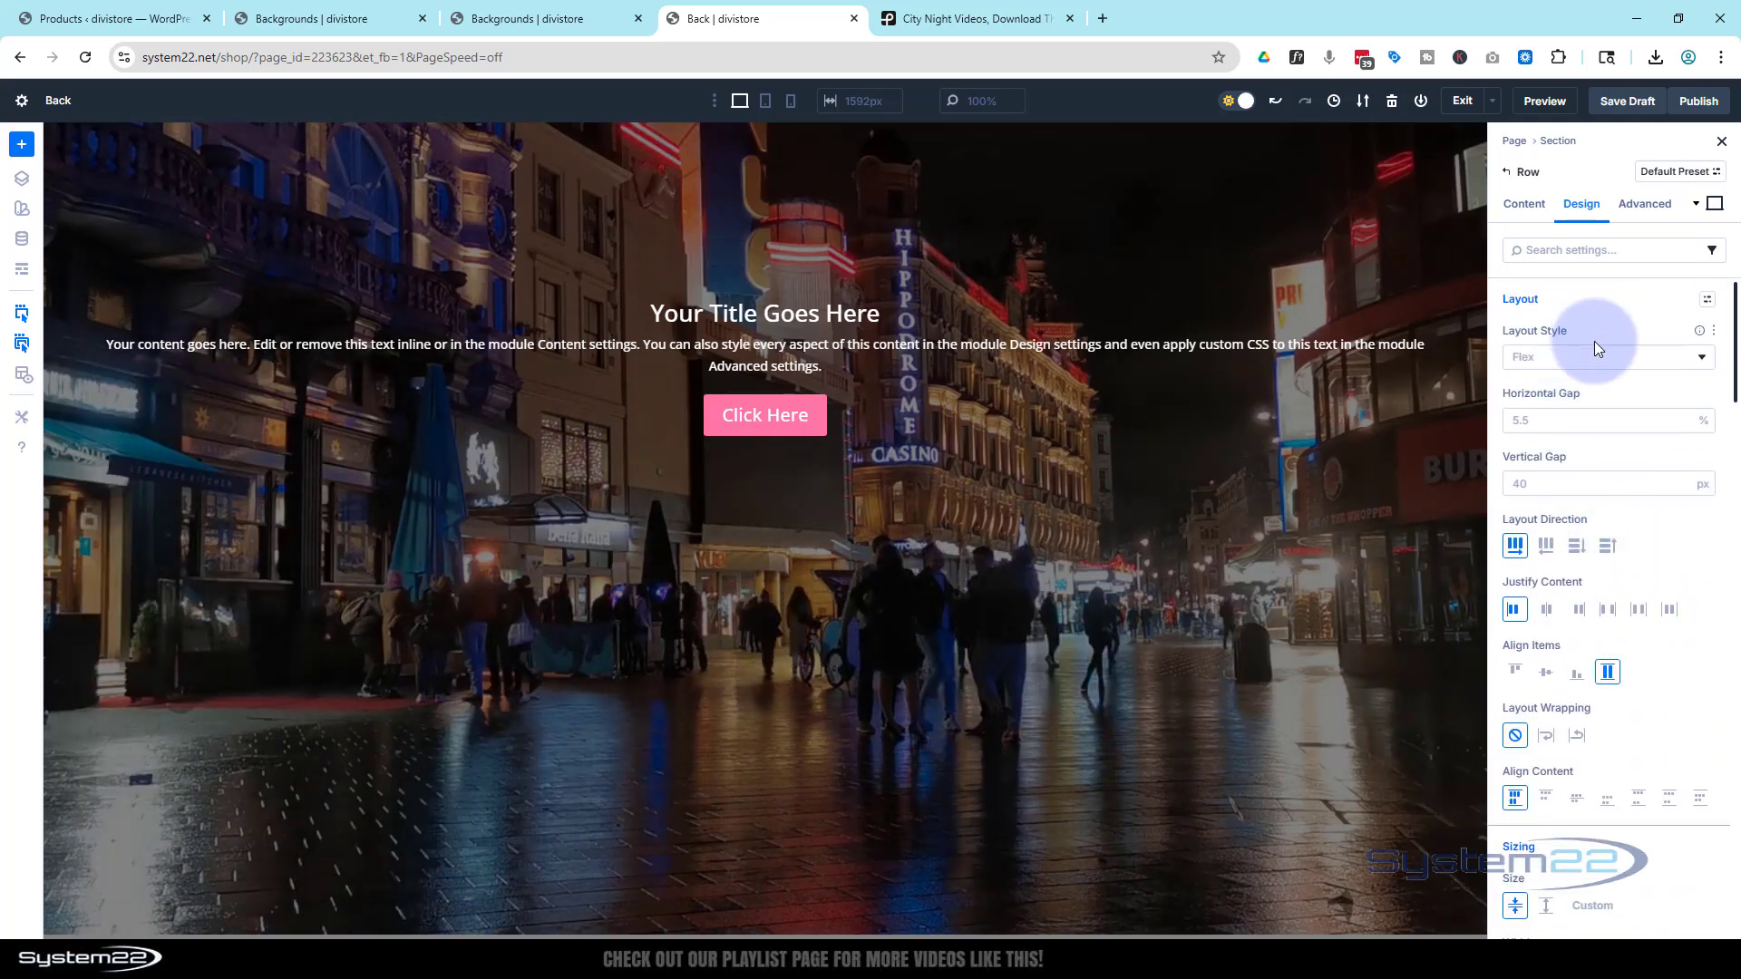
left_click(1547, 674)
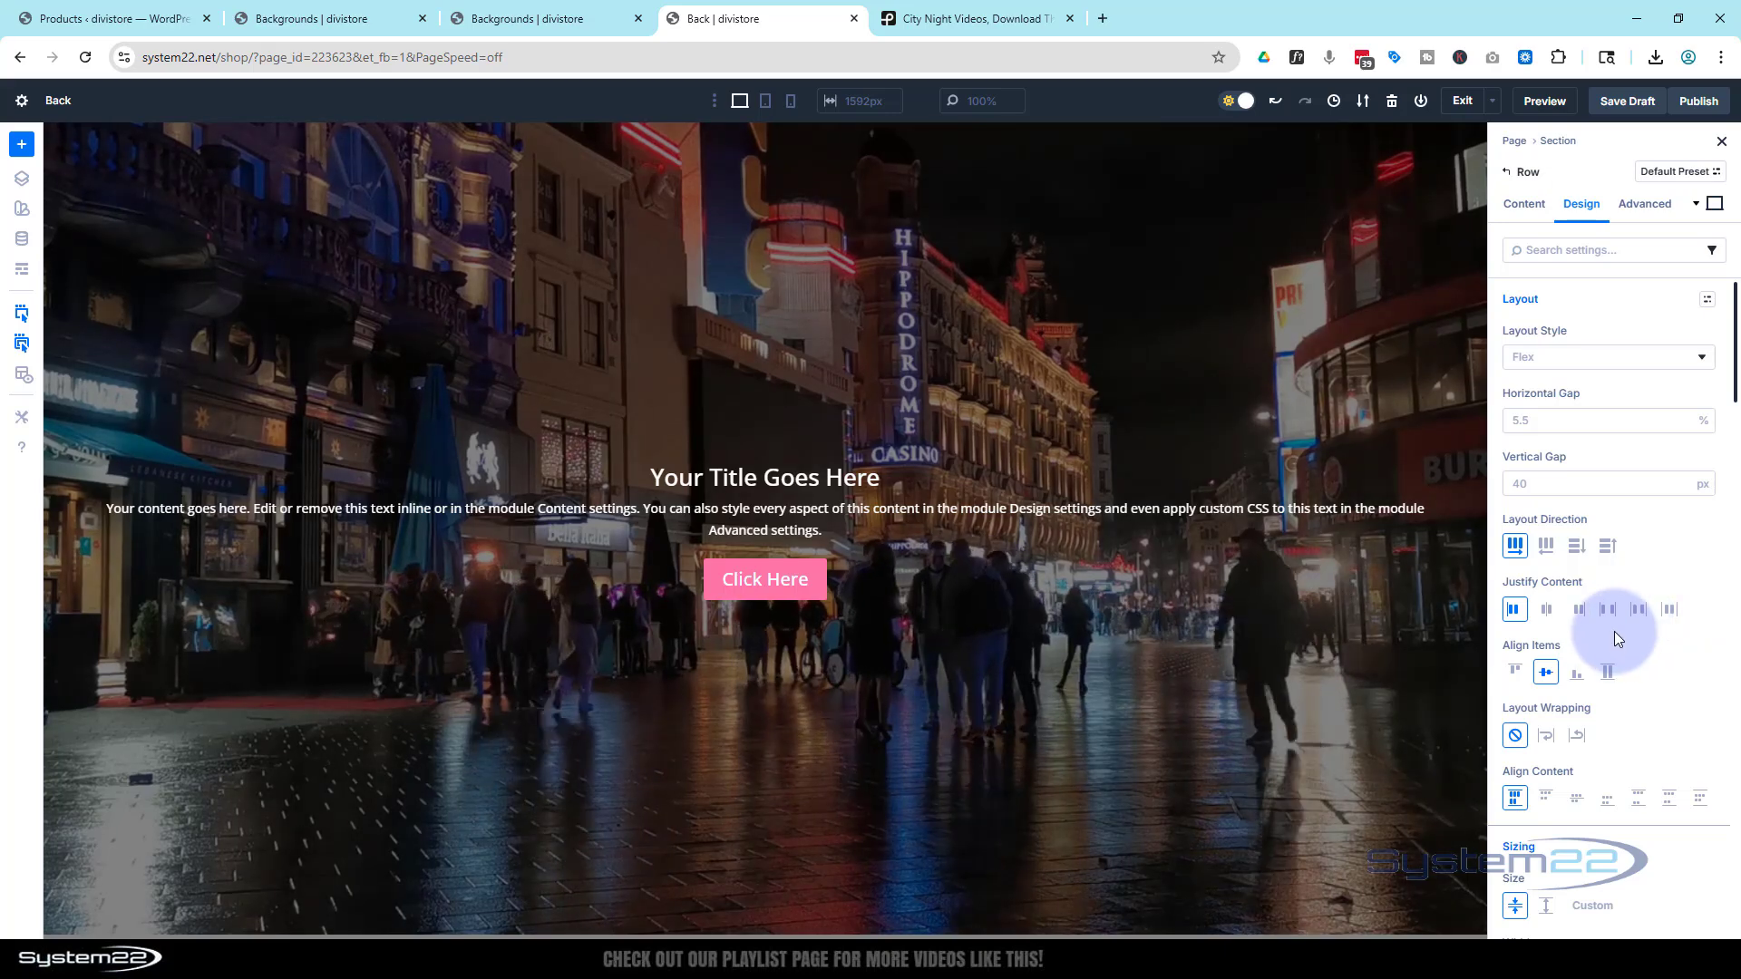
Check the row's background color settings, save the page as a draft and request its preview
left_click(1527, 204)
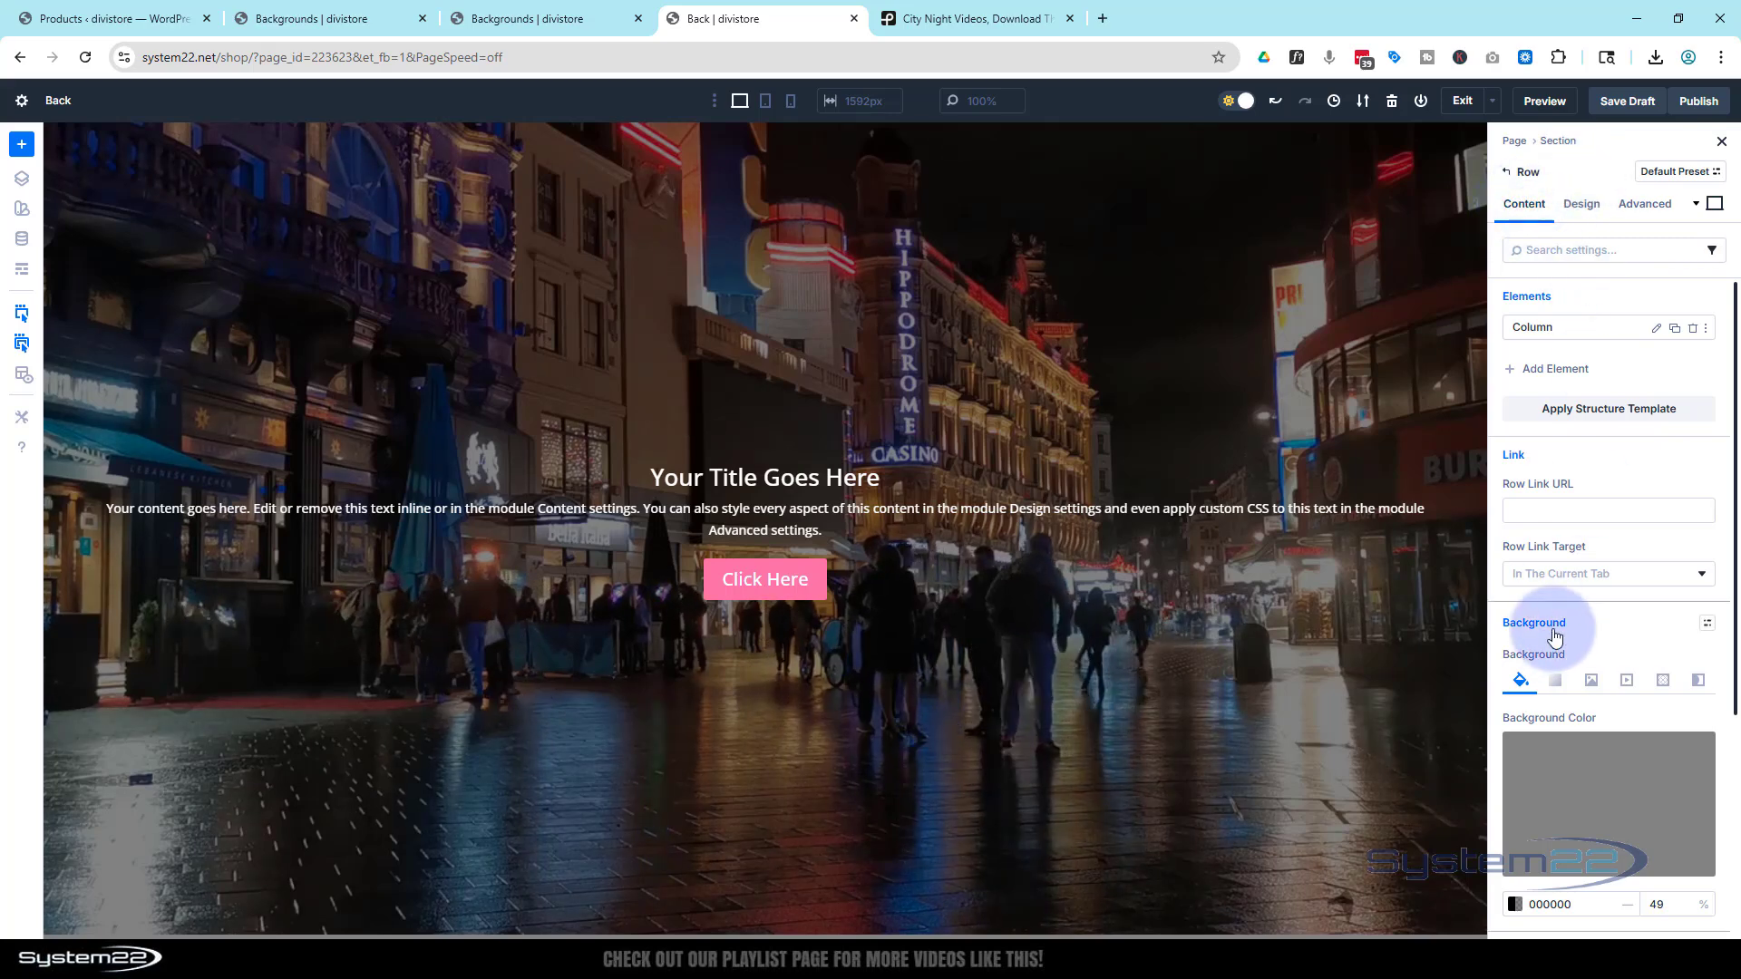
scroll(1597, 636, "down", 1)
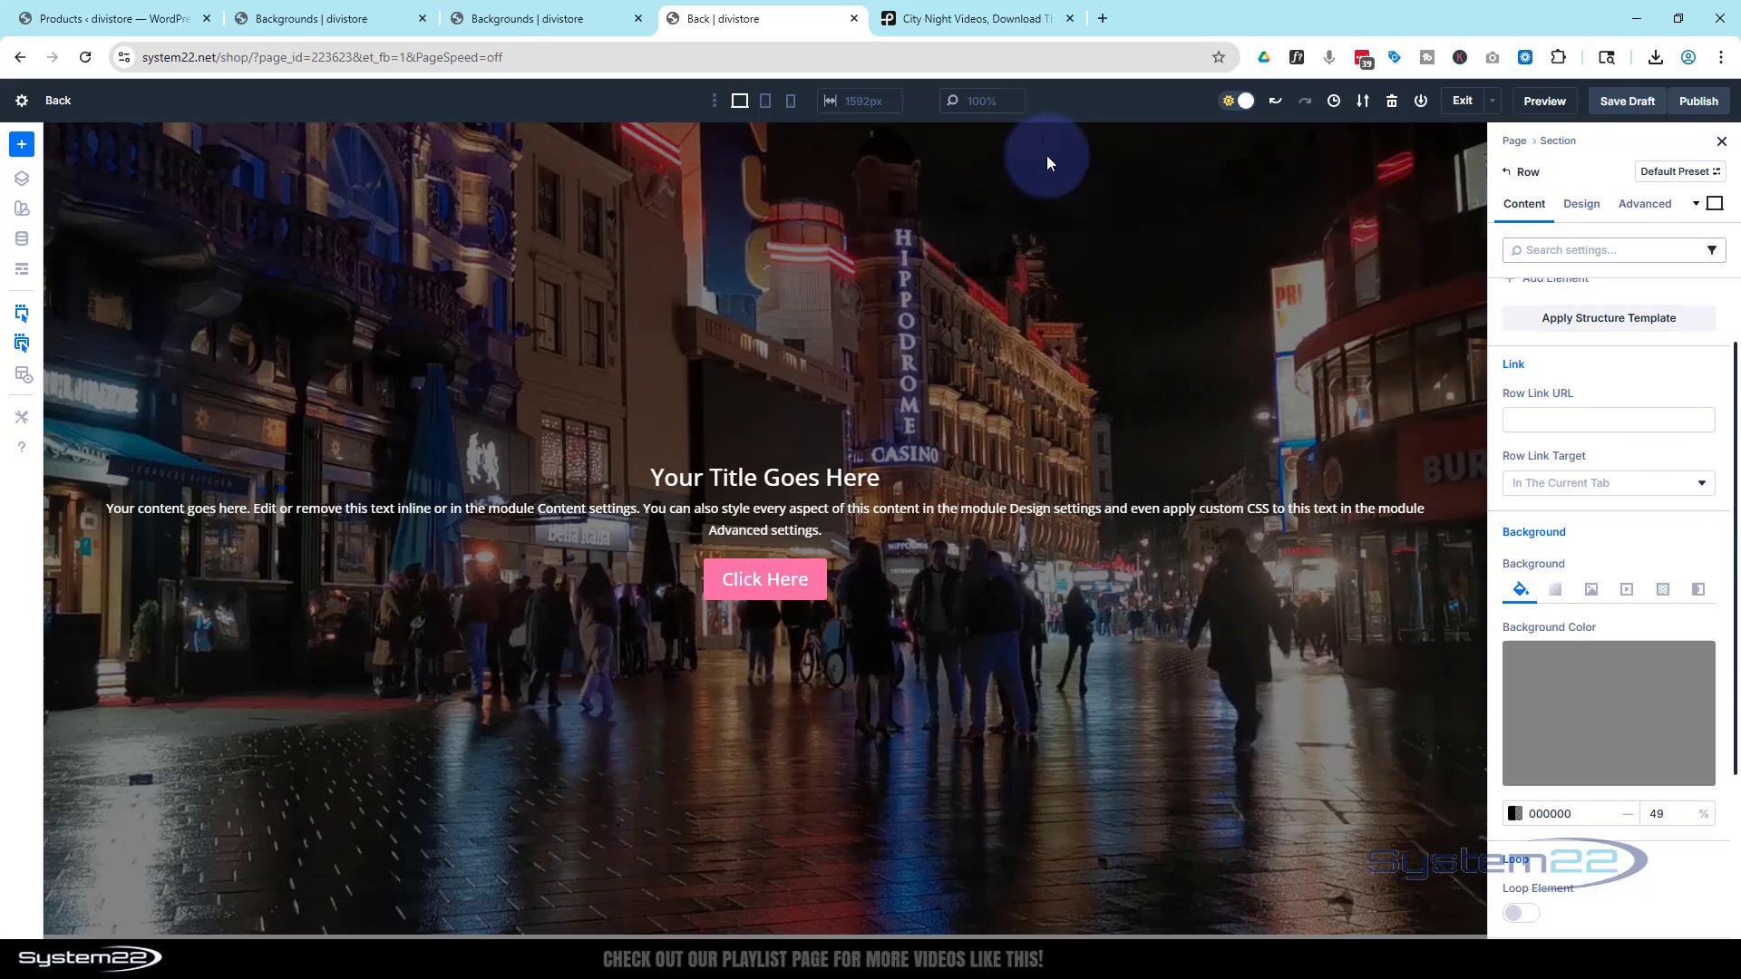
left_click(1629, 102)
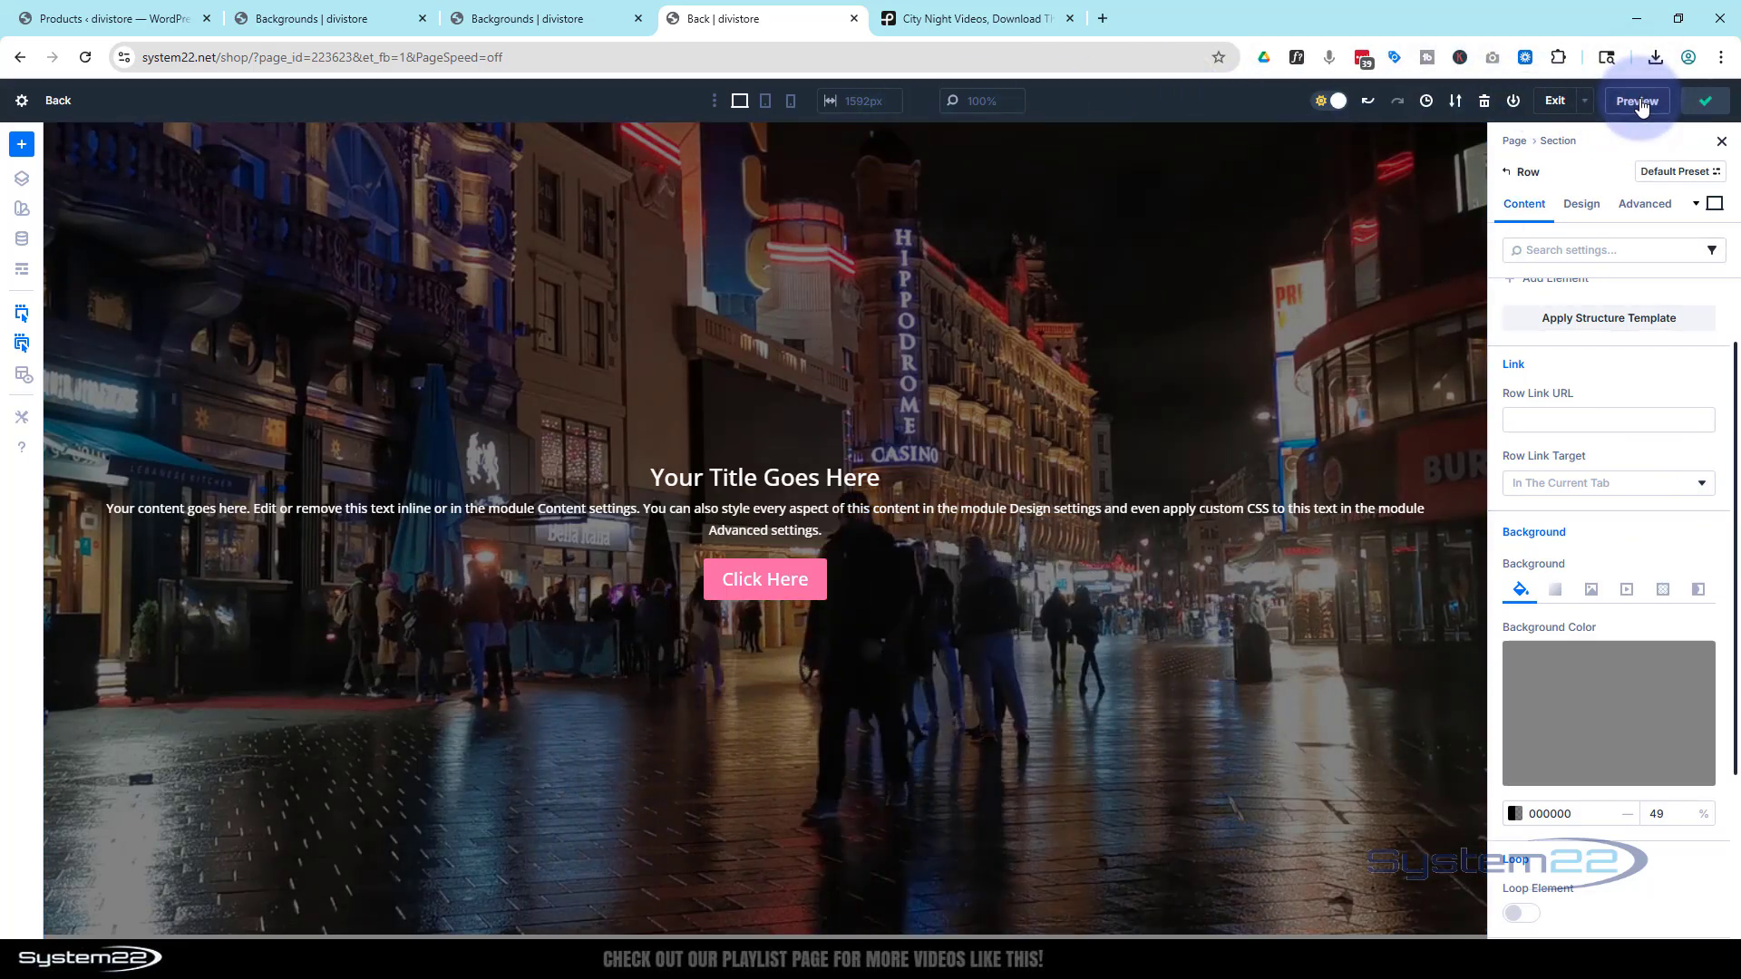
left_click(1554, 103)
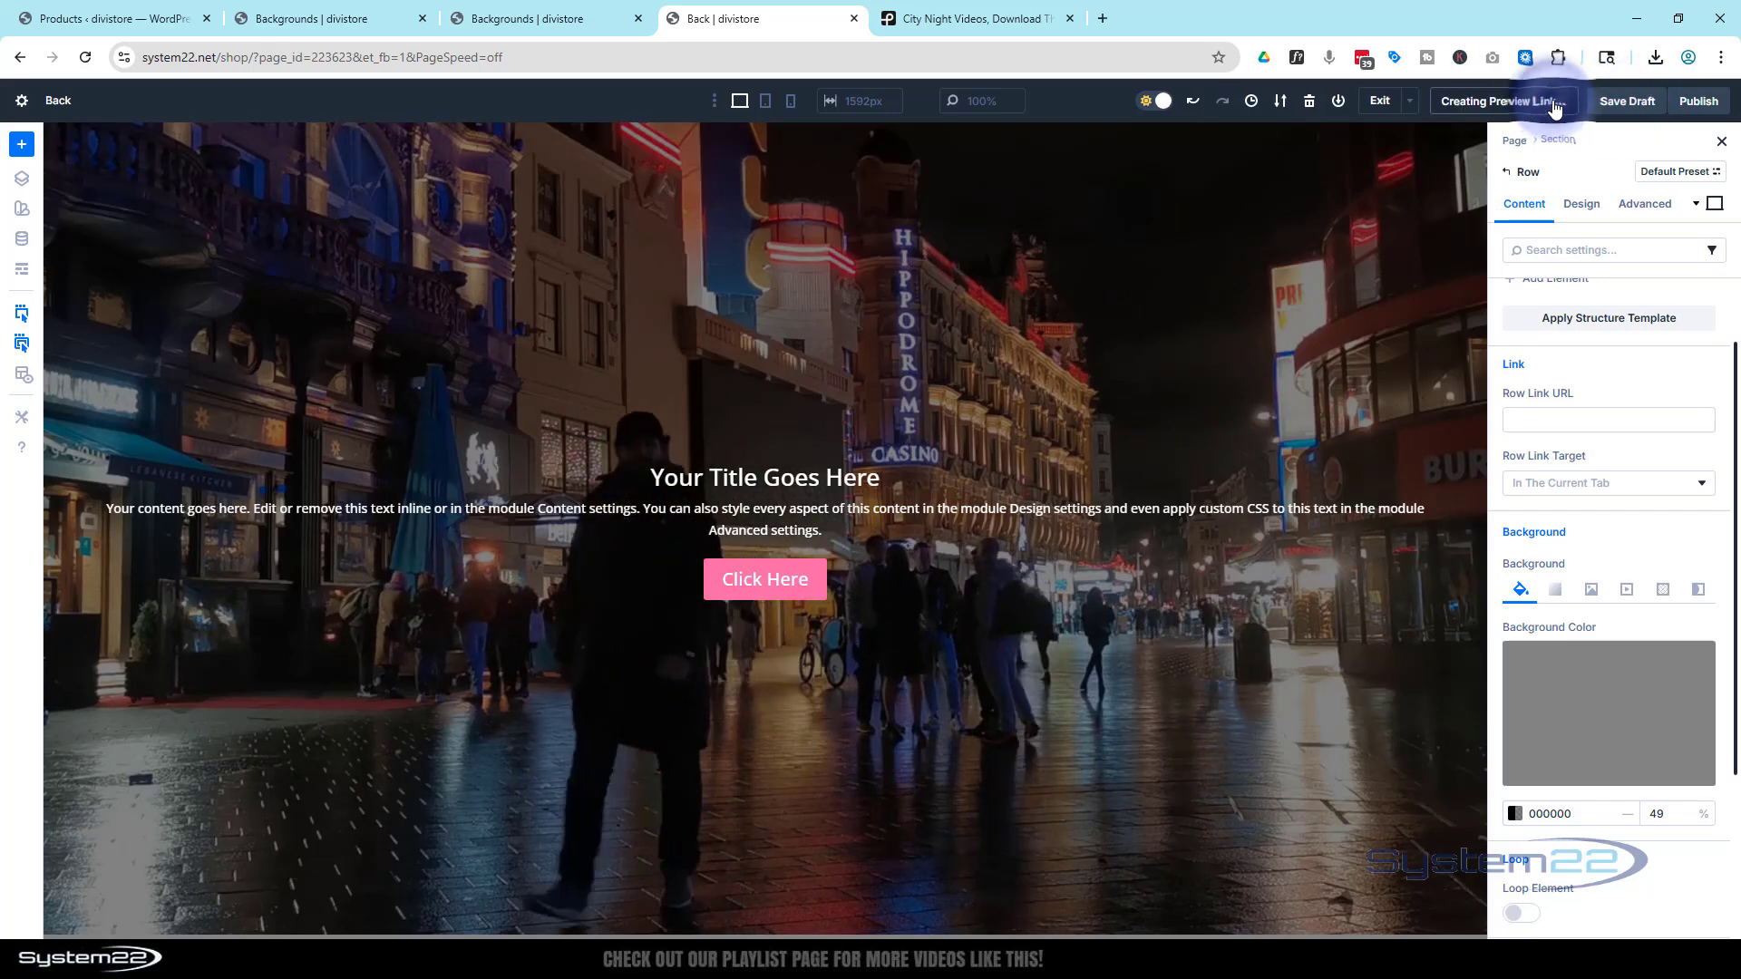